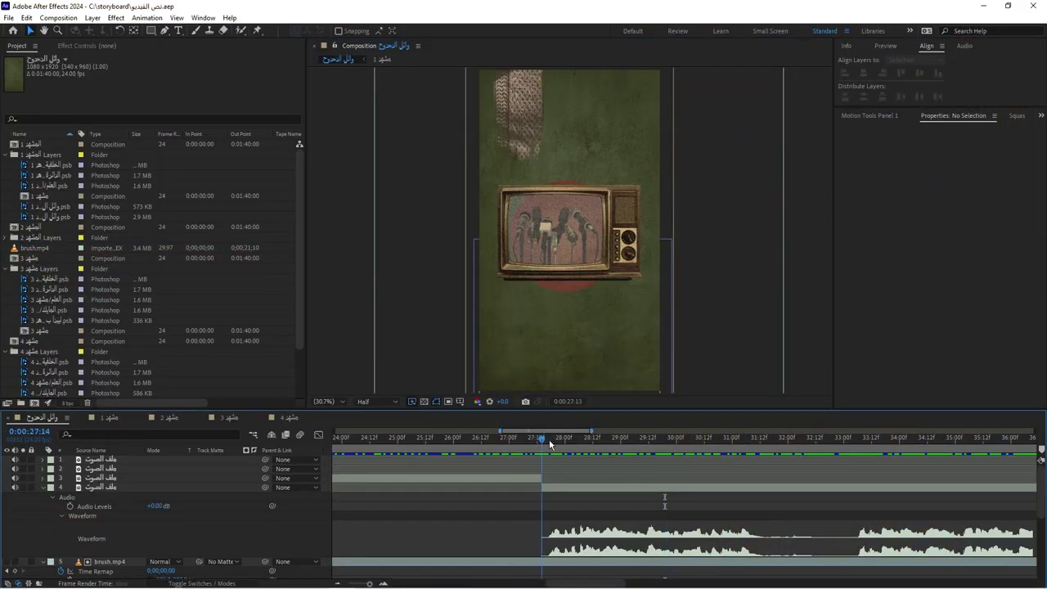
Import the evidence-board Photoshop file into the project as a composition
drag(670, 441, 791, 442)
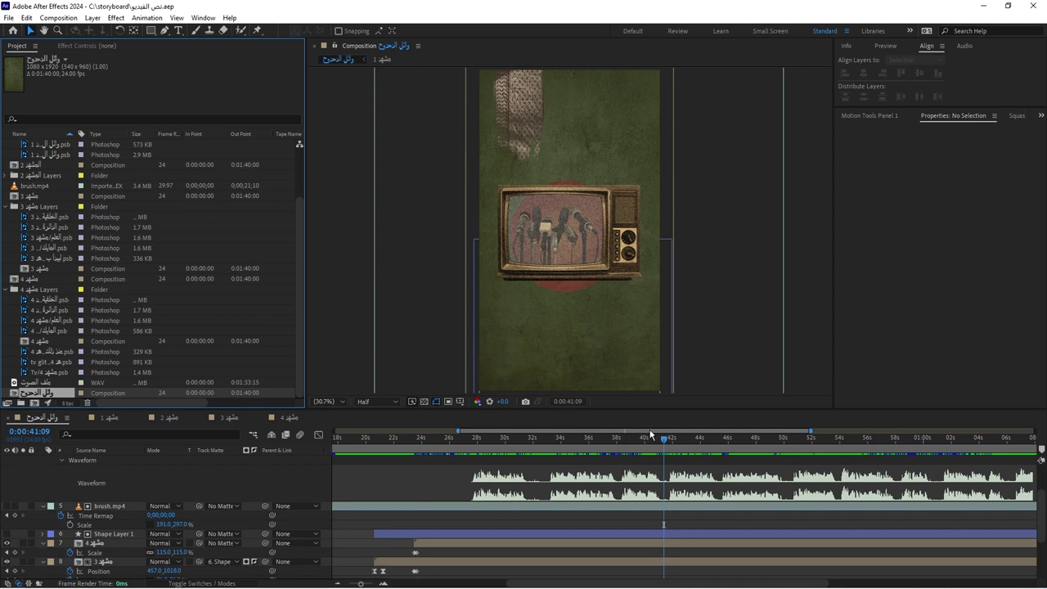
drag(649, 429, 162, 195)
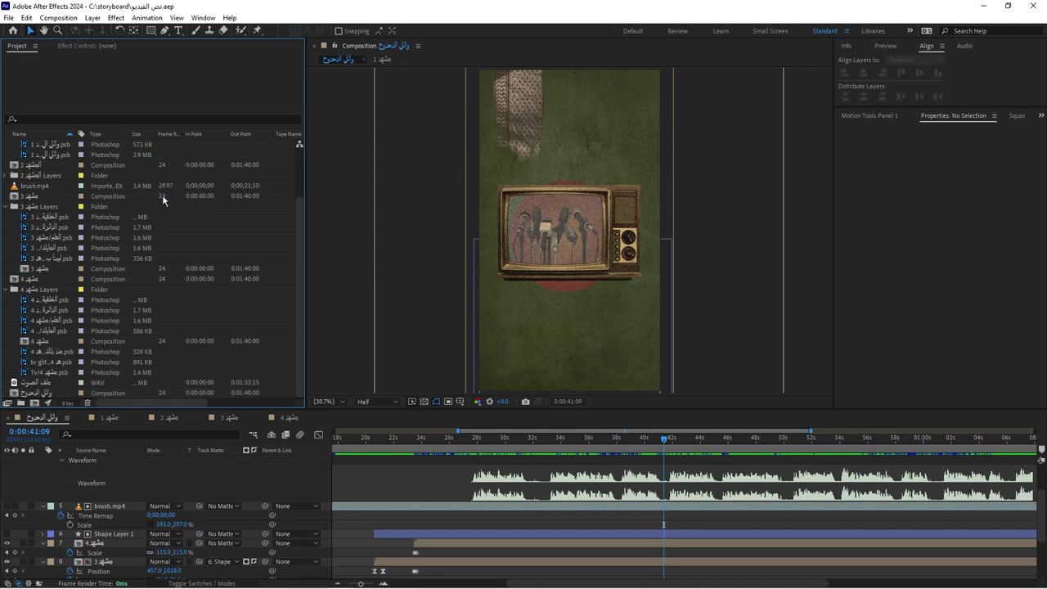
click(539, 363)
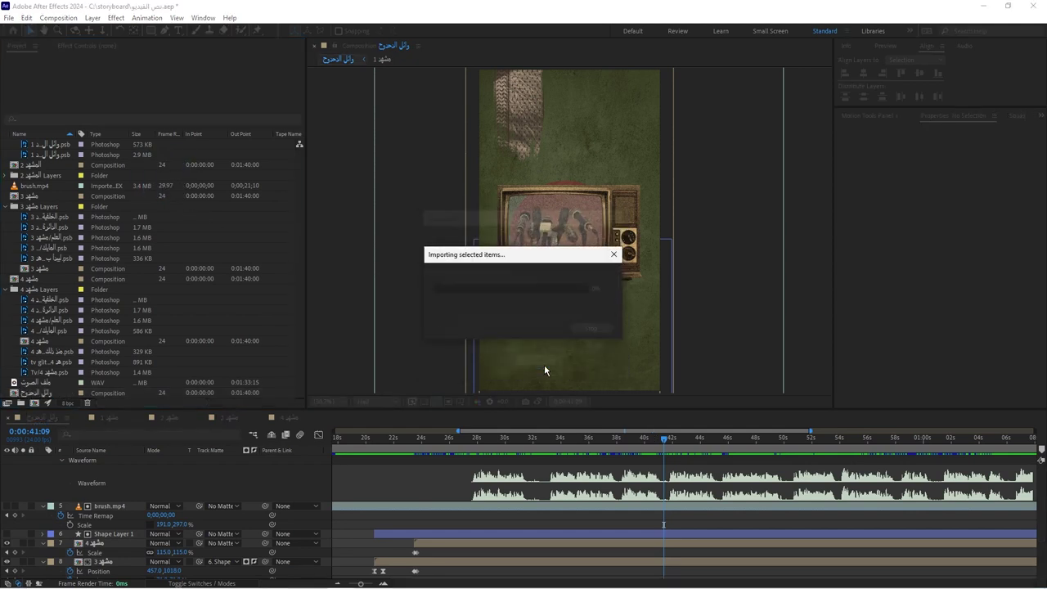
Add the new scene 5 evidence-board composition as a layer in the main vertical timeline
drag(37, 300, 127, 522)
scroll(638, 468, up, 2)
scroll(639, 473, down, 2)
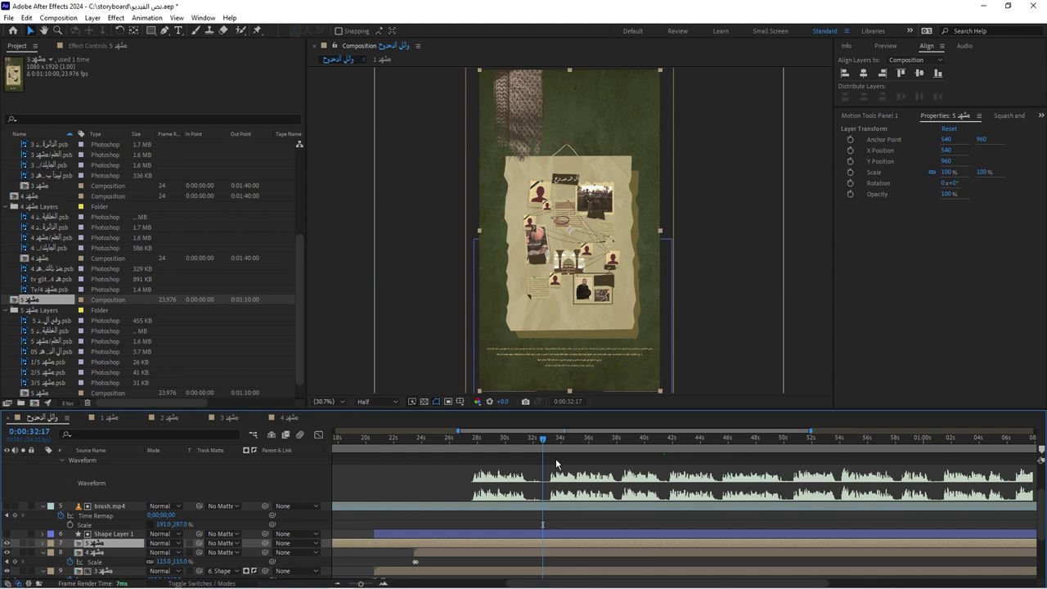
Inside the scene 5 precomp, delete the background, flag and Arabic text layers, then return to the main comp
double_click(548, 543)
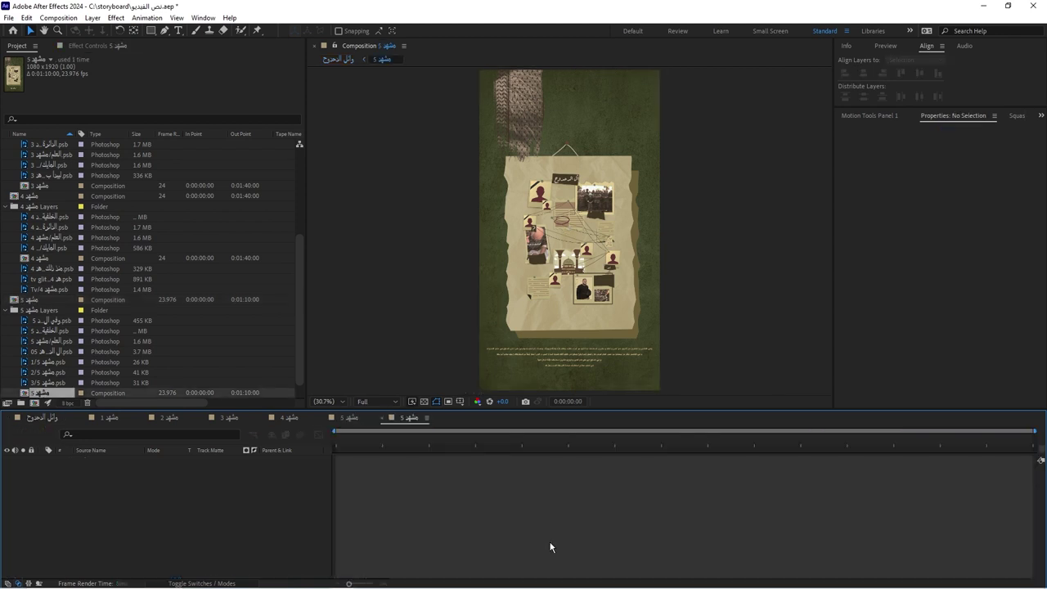
click(110, 515)
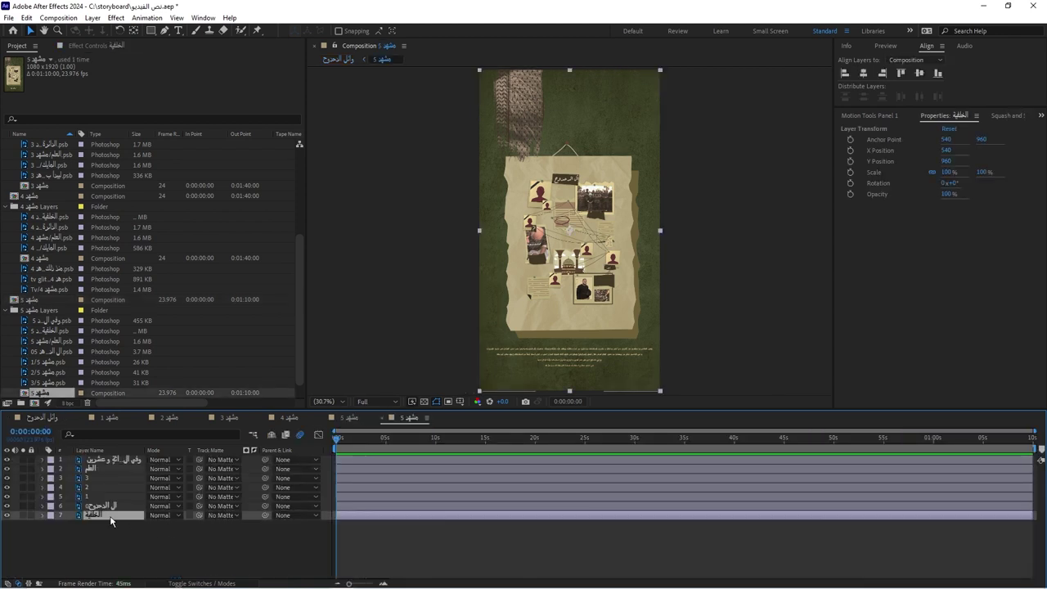
key(Delete)
click(101, 471)
key(Delete)
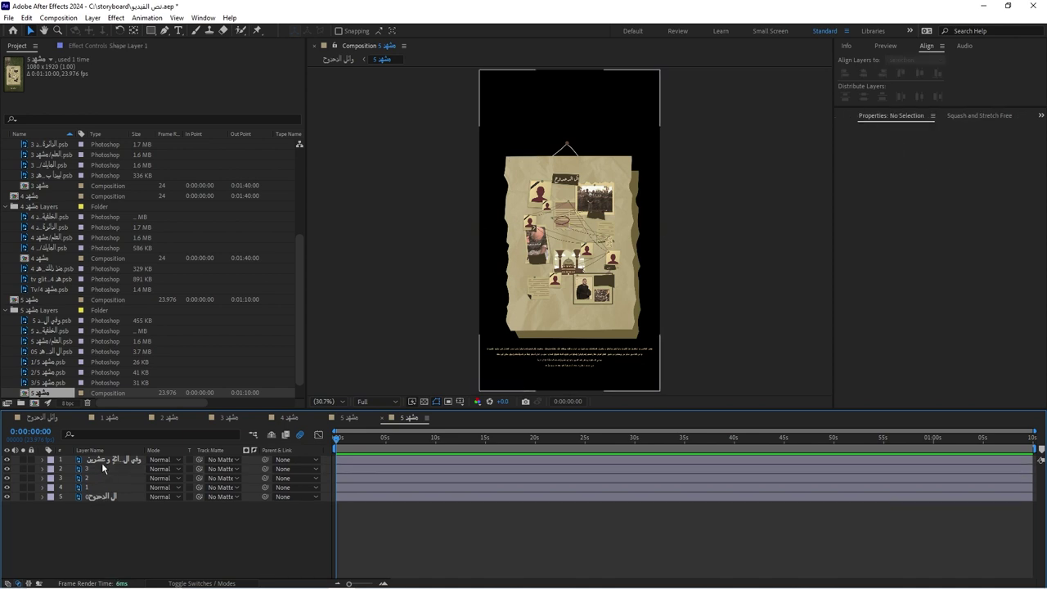
click(103, 460)
key(Delete)
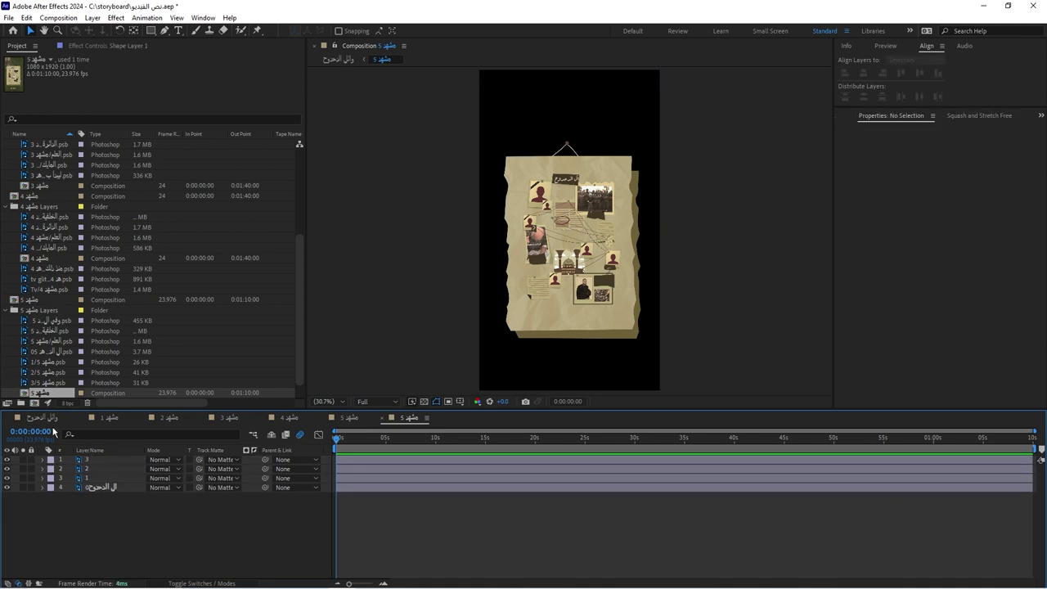
click(45, 417)
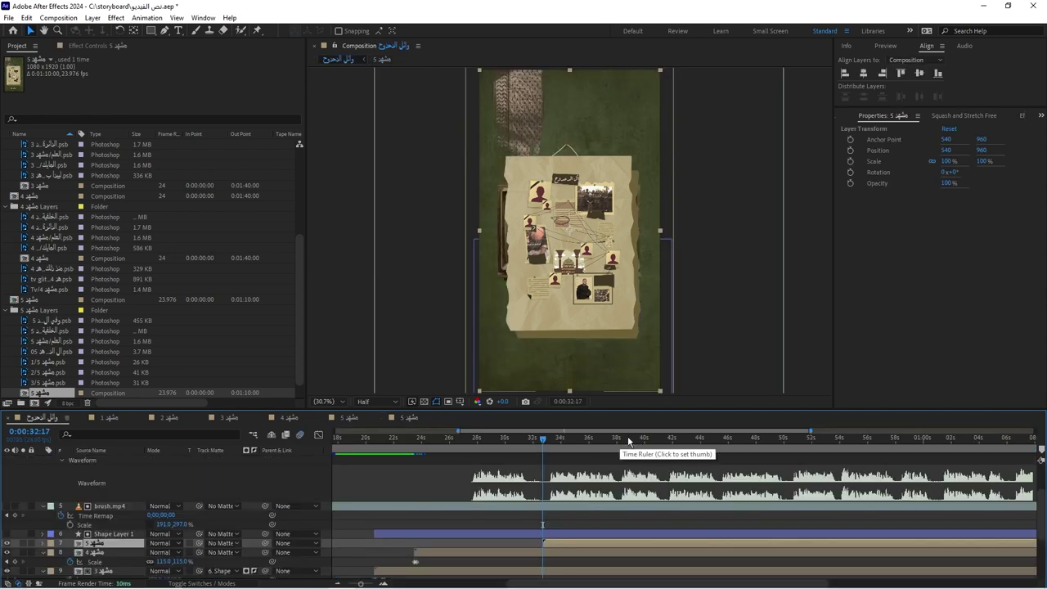
Trim the flag layer to end at the current time and place it just under brush.mp4
click(514, 440)
key(space)
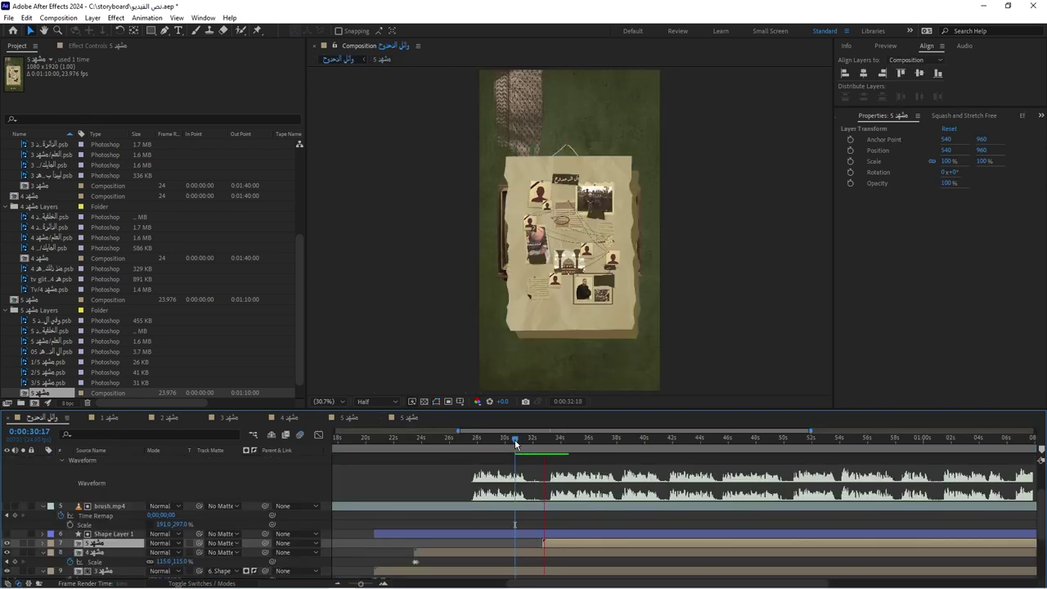
scroll(545, 511, down, 3)
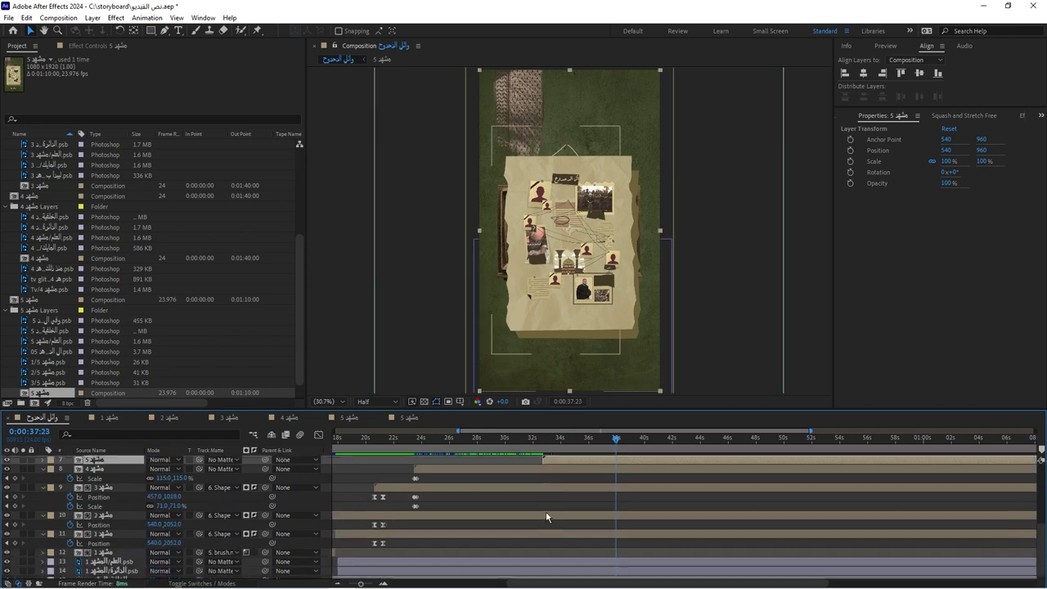
click(387, 562)
key(alt+bracketright)
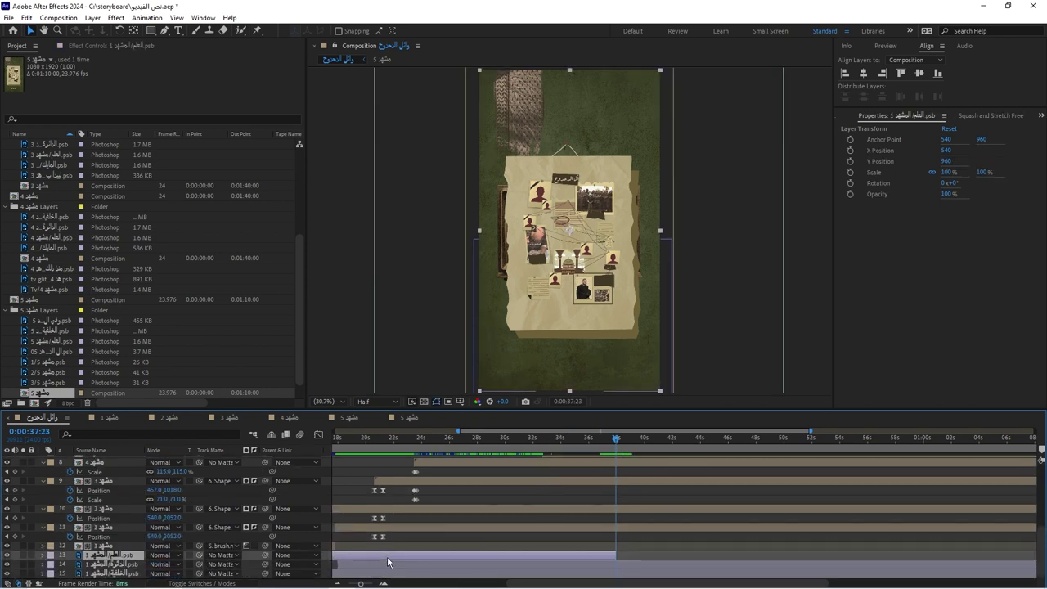
key(ctrl+bracketright)
key(ctrl+bracketright)
key(ctrl+bracketright)
key(ctrl+bracketright)
key(ctrl+bracketright)
key(ctrl+bracketright)
key(ctrl+bracketright)
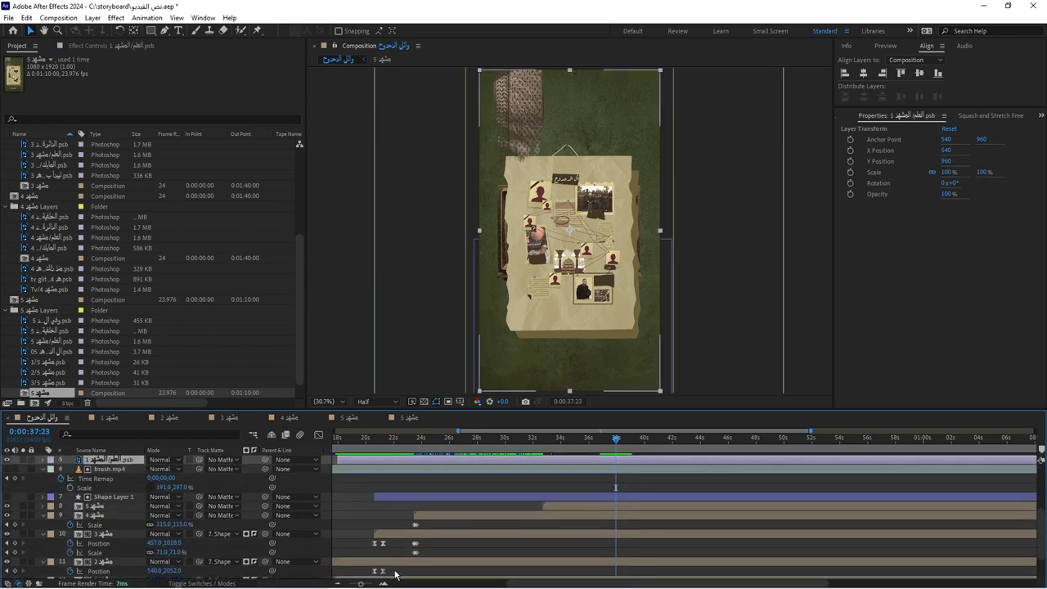
key(ctrl+bracketleft)
At 0:00:32:06, add Scale keyframes to the scene 4 layer (115%) and the circle layer (100%)
scroll(514, 493, up, 1)
click(520, 438)
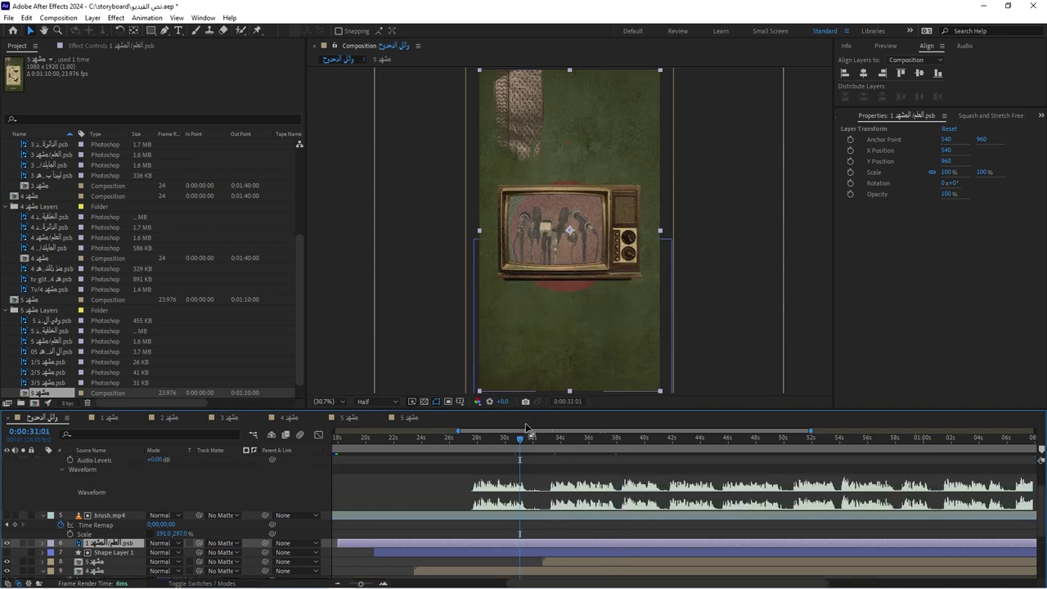
drag(555, 442, 537, 441)
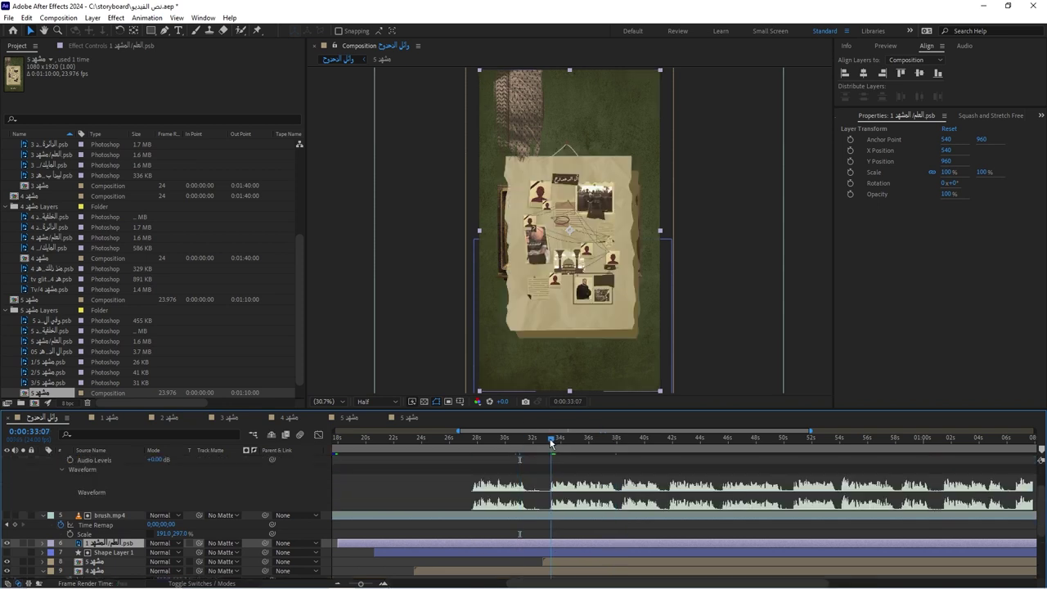
scroll(26, 498, down, 3)
click(26, 499)
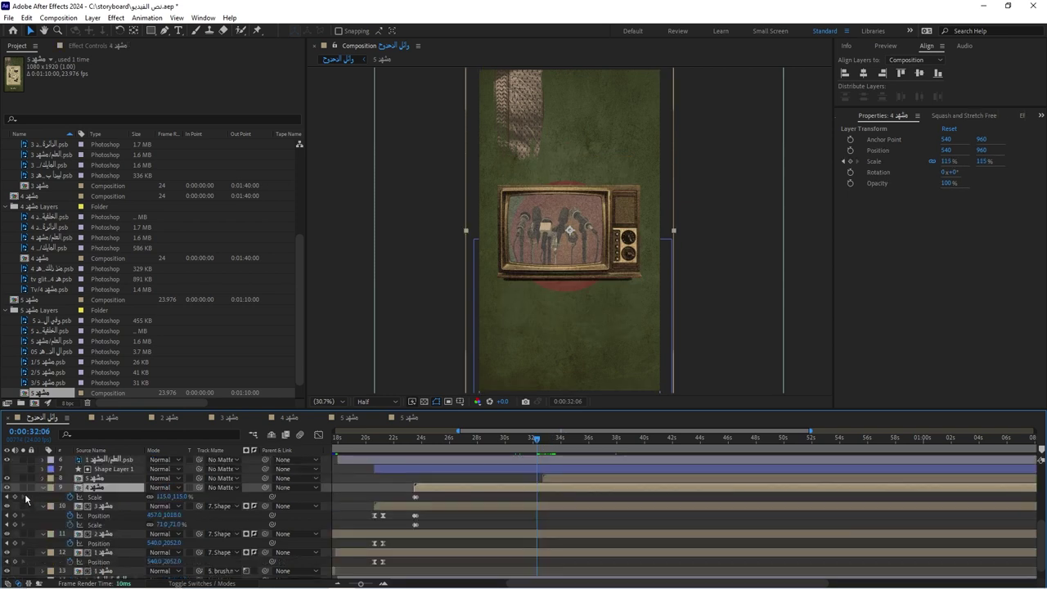
click(14, 497)
scroll(237, 504, down, 1)
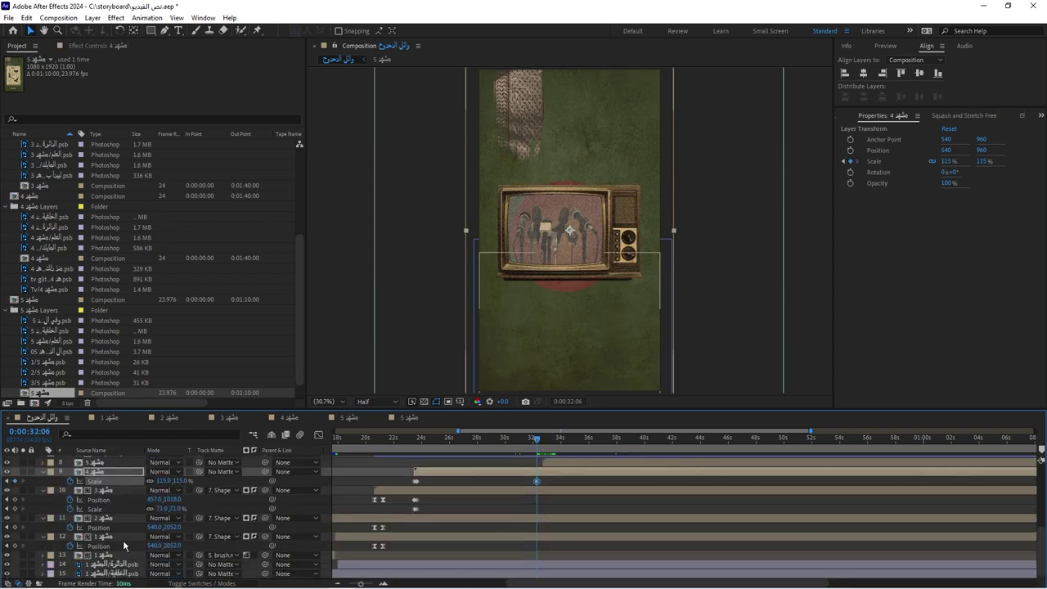
click(101, 564)
key(alt+shift+s)
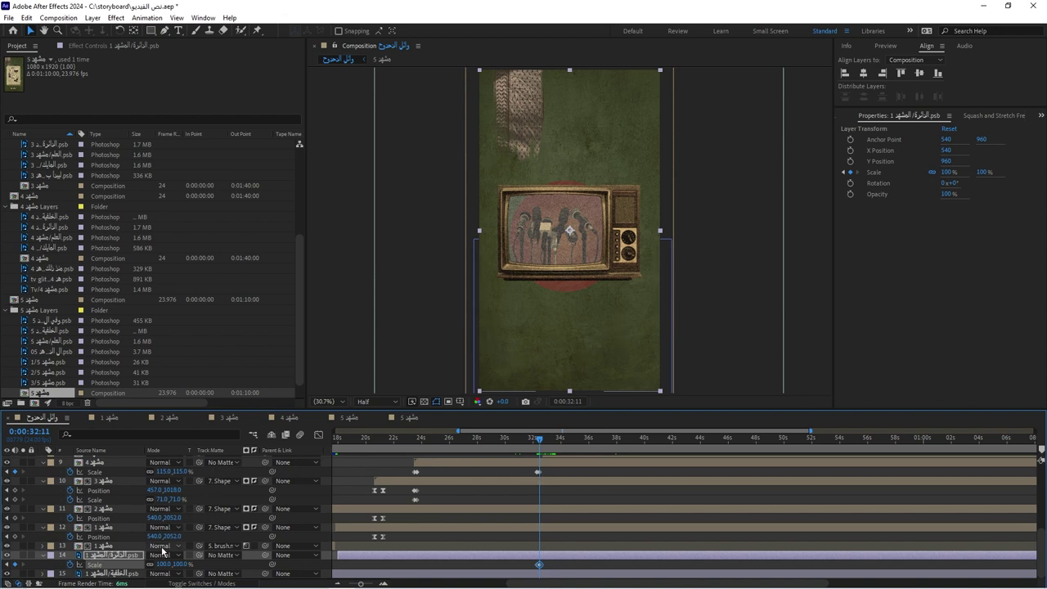
scroll(483, 525, up, 2)
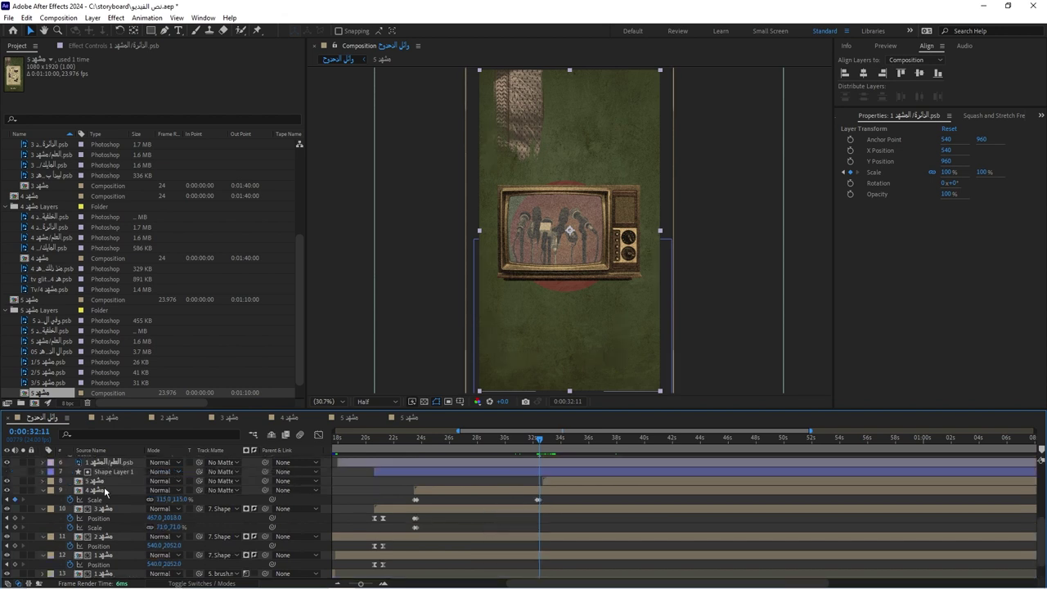
With scene 4 and the circle layer selected, scrub their Scale values down
ctrl+click(105, 491)
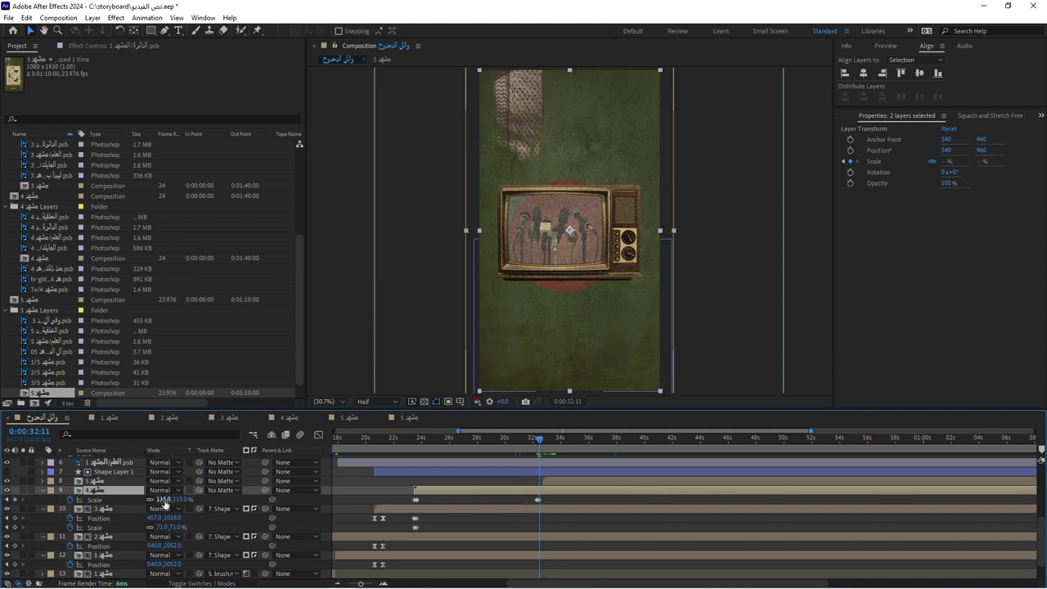
scroll(167, 503, down, 2)
drag(166, 472, 152, 472)
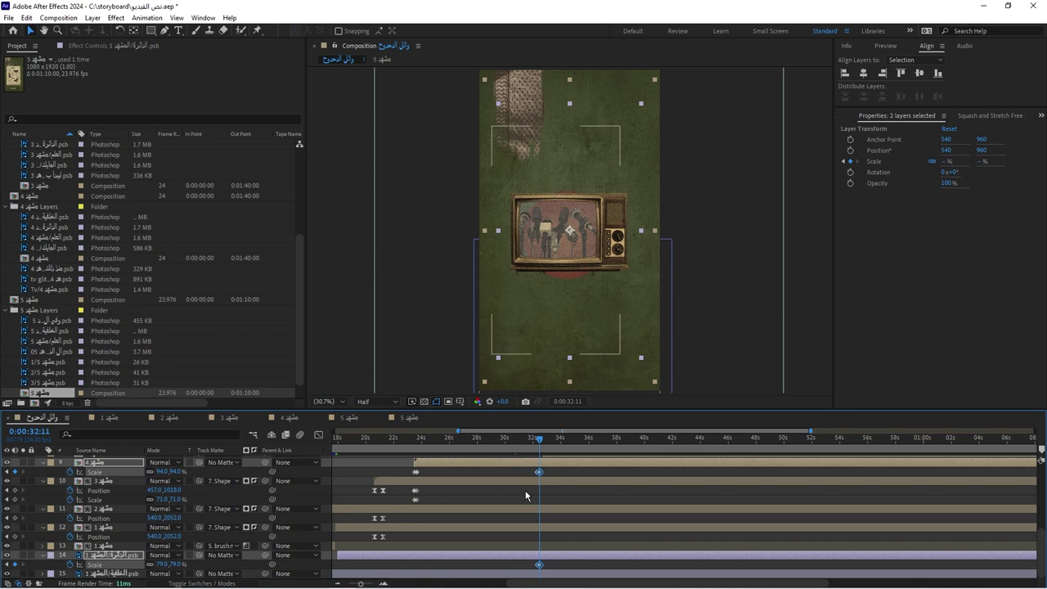
scroll(546, 508, up, 3)
scroll(545, 519, up, 4)
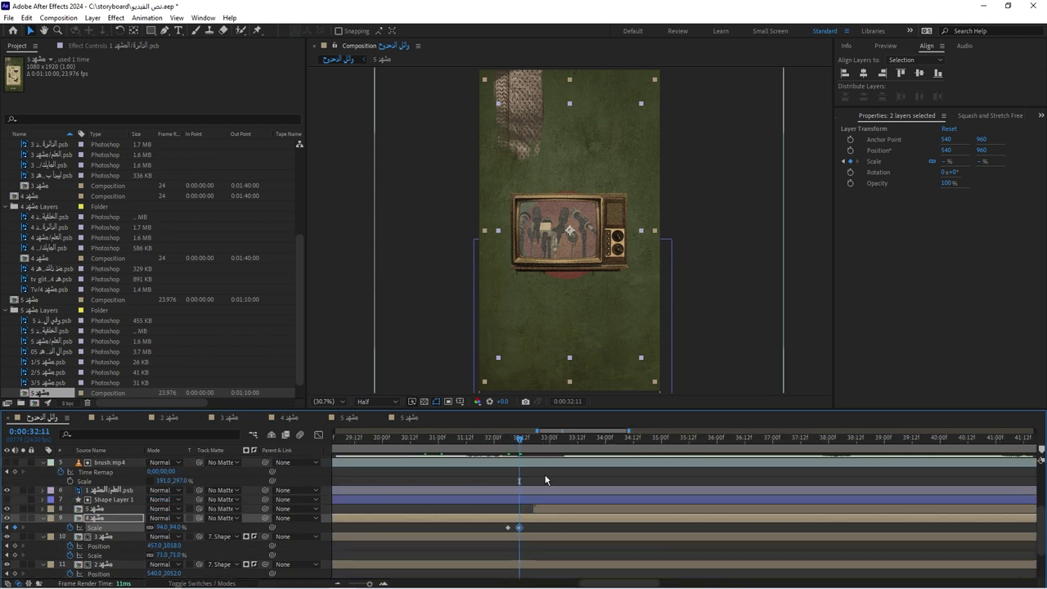
scroll(546, 471, up, 2)
Move the Scale keyframes to 0:00:32:23 and apply Easy Ease to them
click(548, 444)
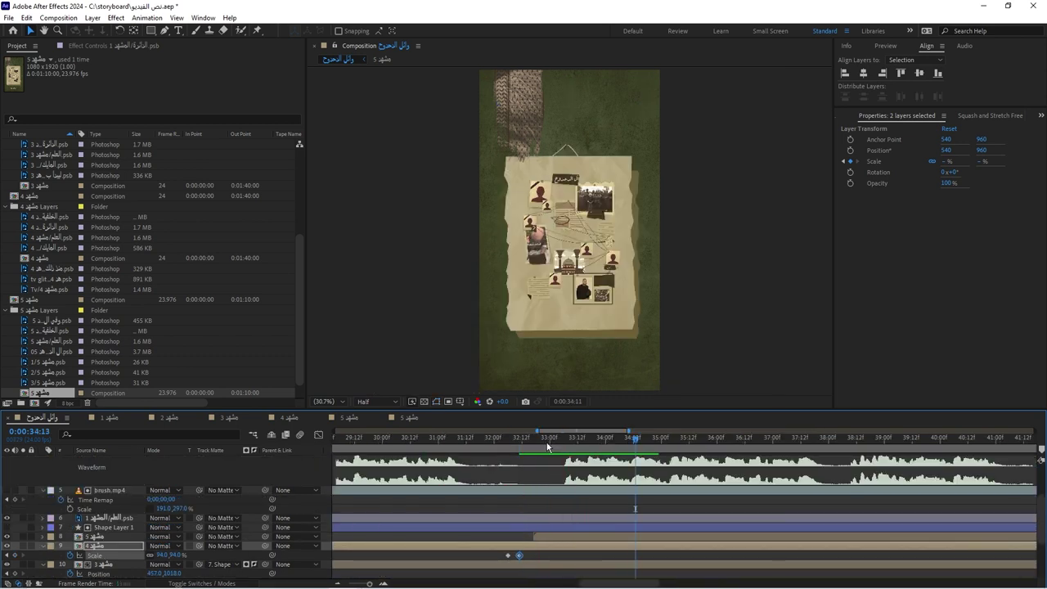
scroll(555, 512, down, 2)
click(556, 512)
shift+click(507, 528)
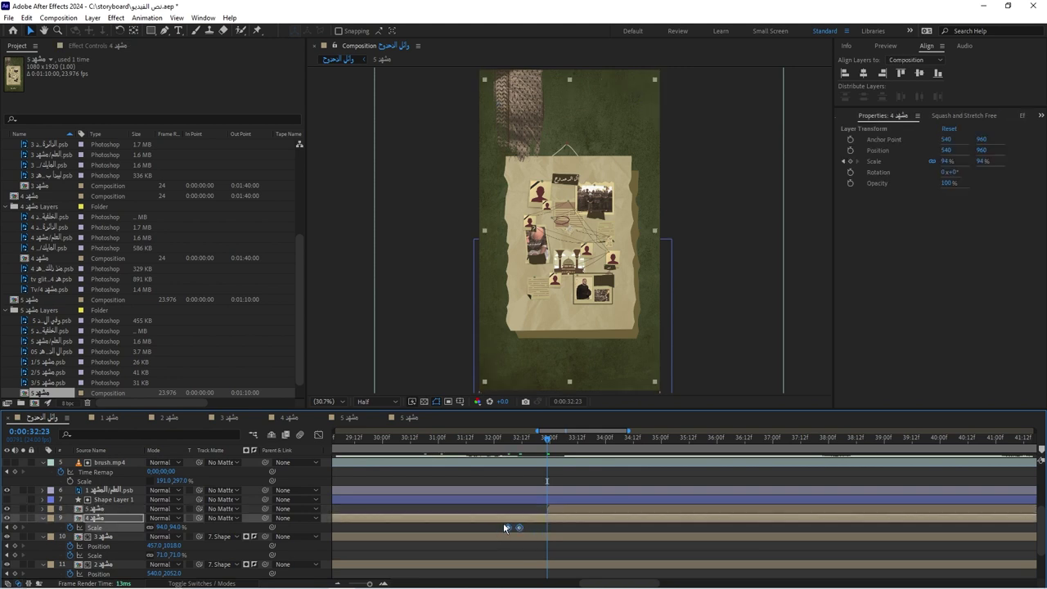
scroll(503, 522, down, 1)
drag(510, 500, 539, 496)
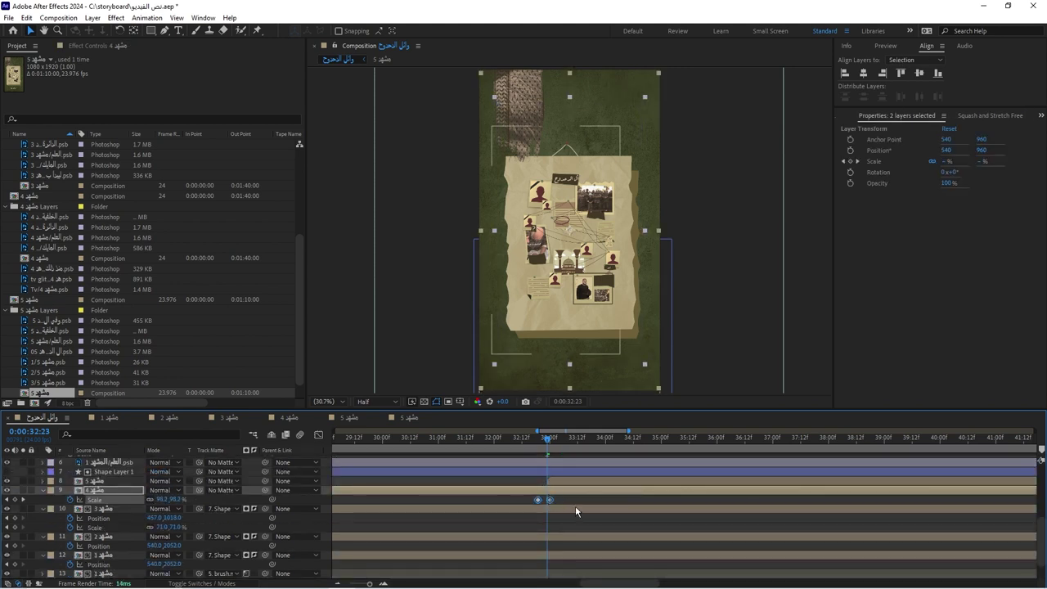
key(F9)
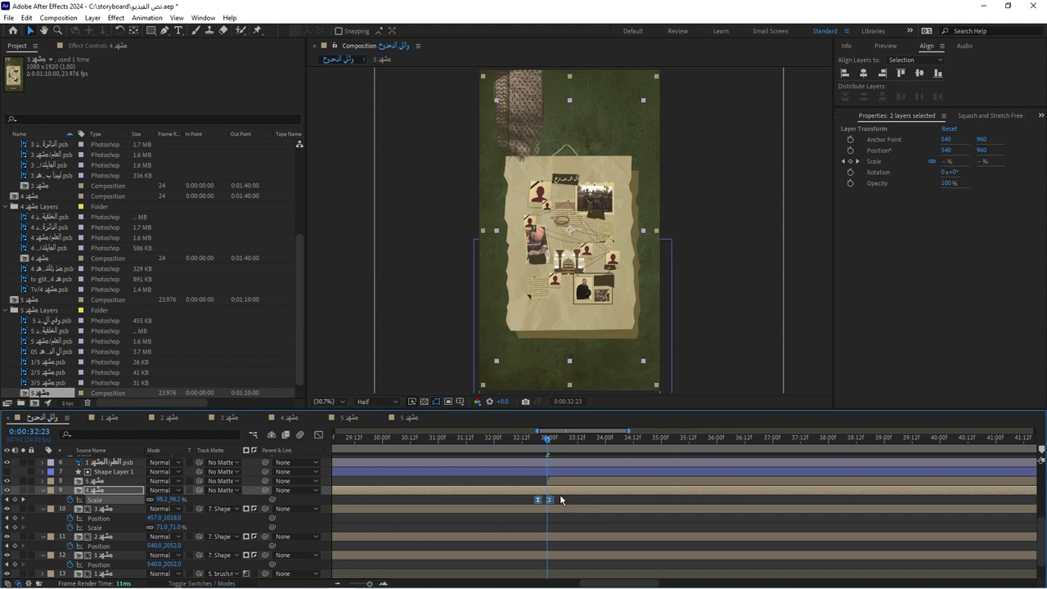
click(561, 483)
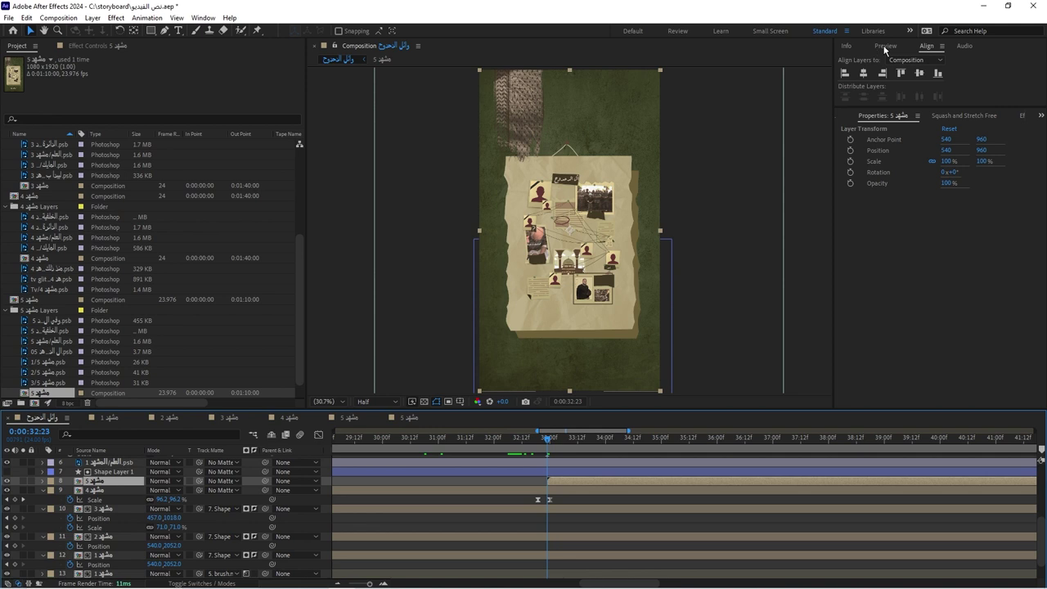
Search the effects for 'page' and apply CC Page Turn to the scene 5 evidence-board layer
click(1022, 116)
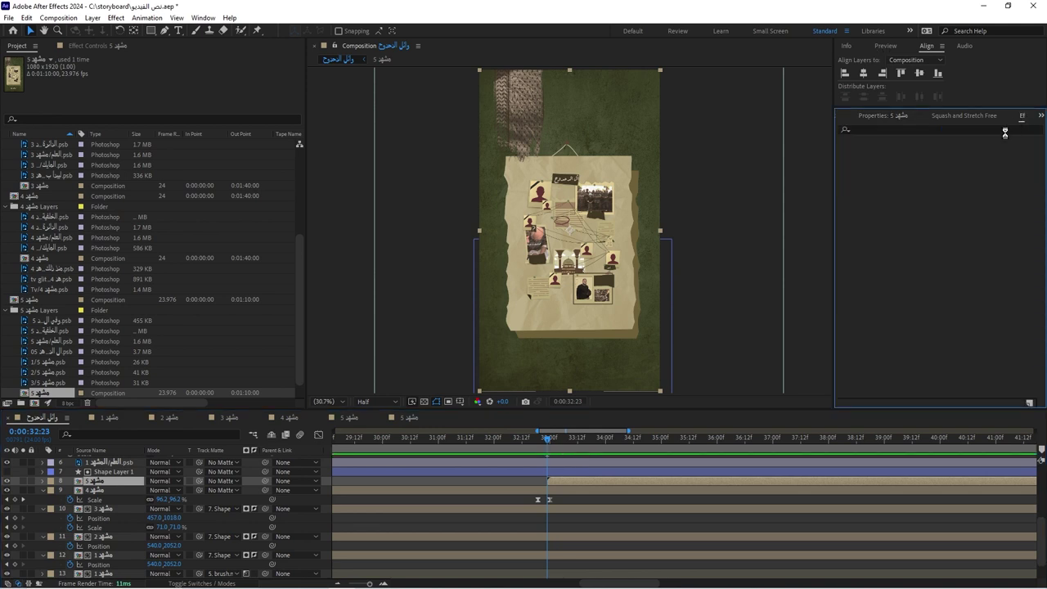
click(928, 130)
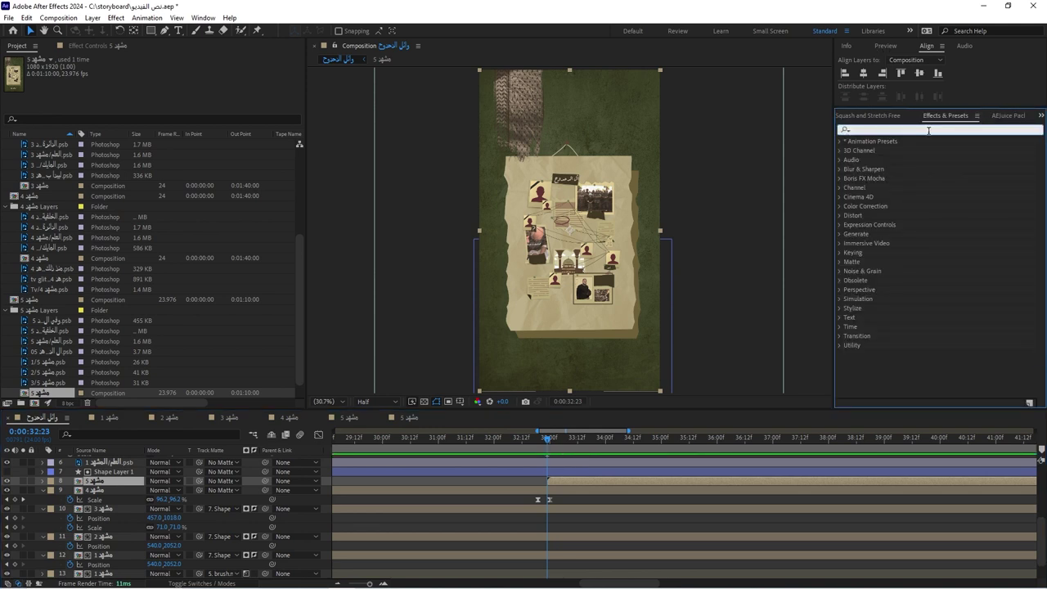
text(page)
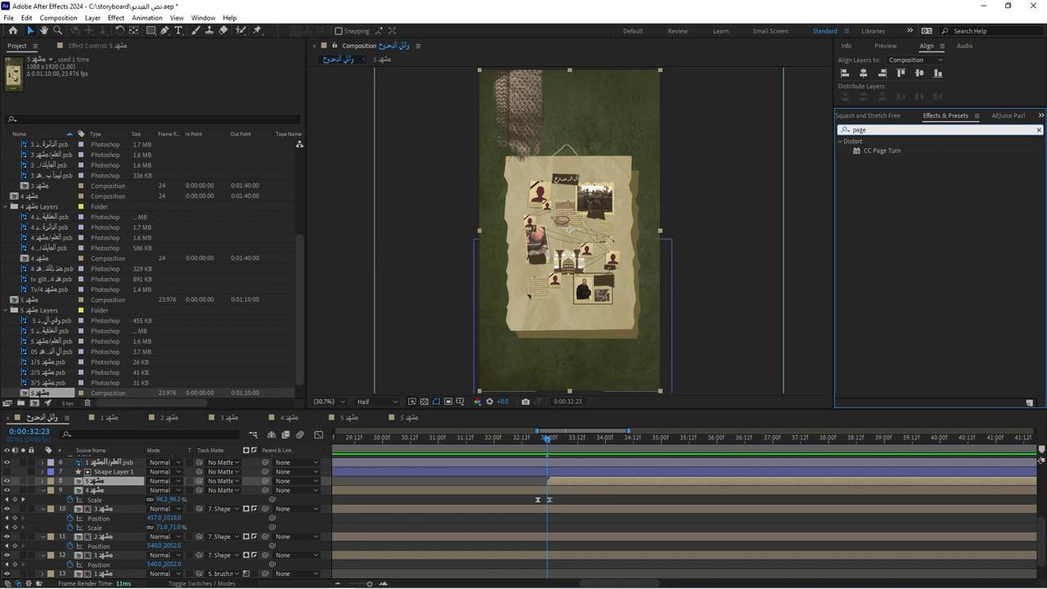
drag(916, 152, 582, 479)
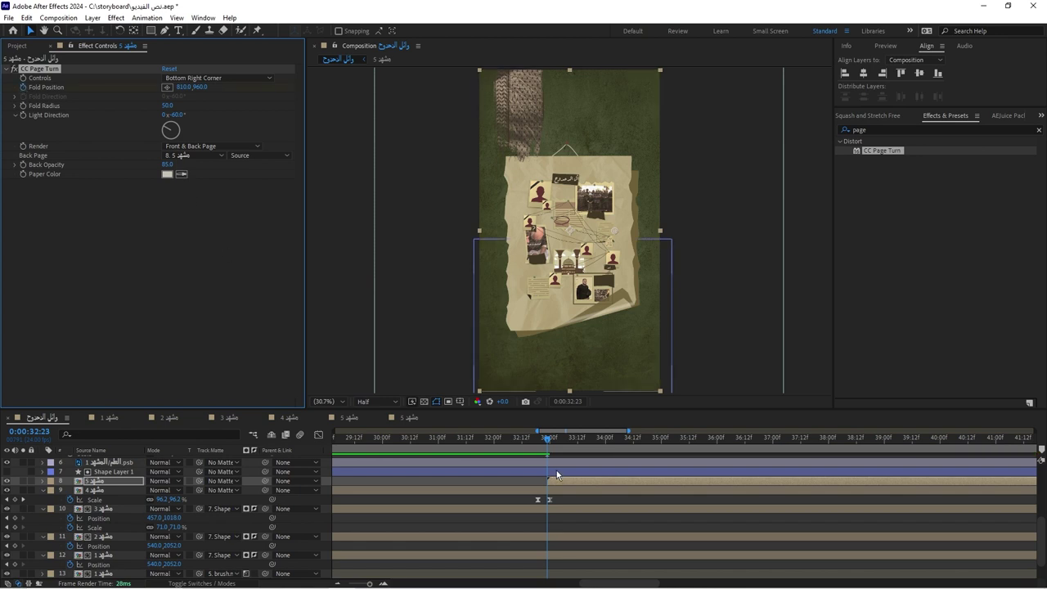
Set the page turn's fold X position to 520 and its Controls to Bottom Left Corner
key(u)
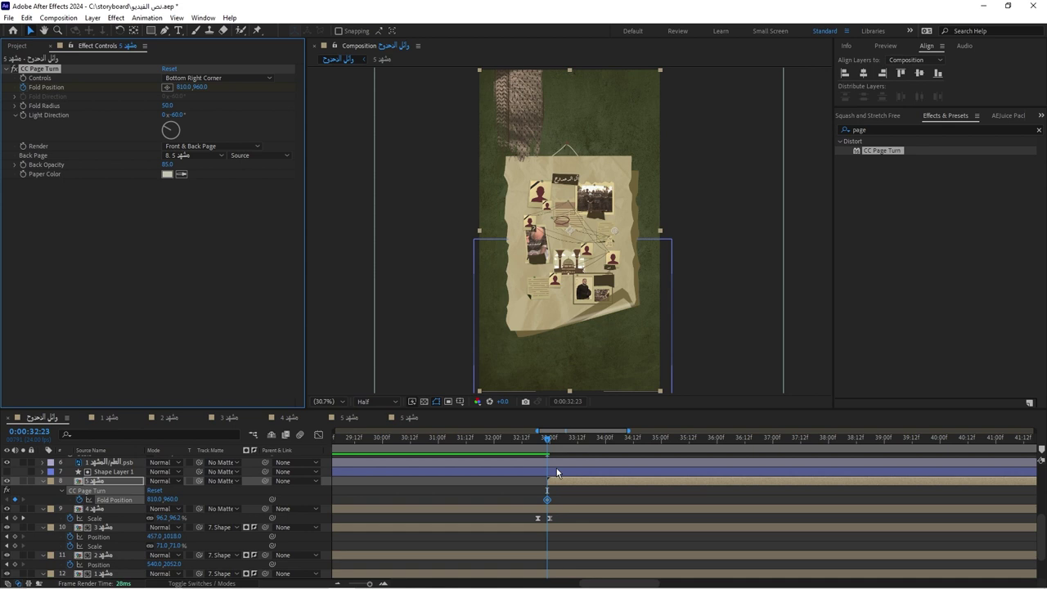
click(180, 87)
text(520)
key(Return)
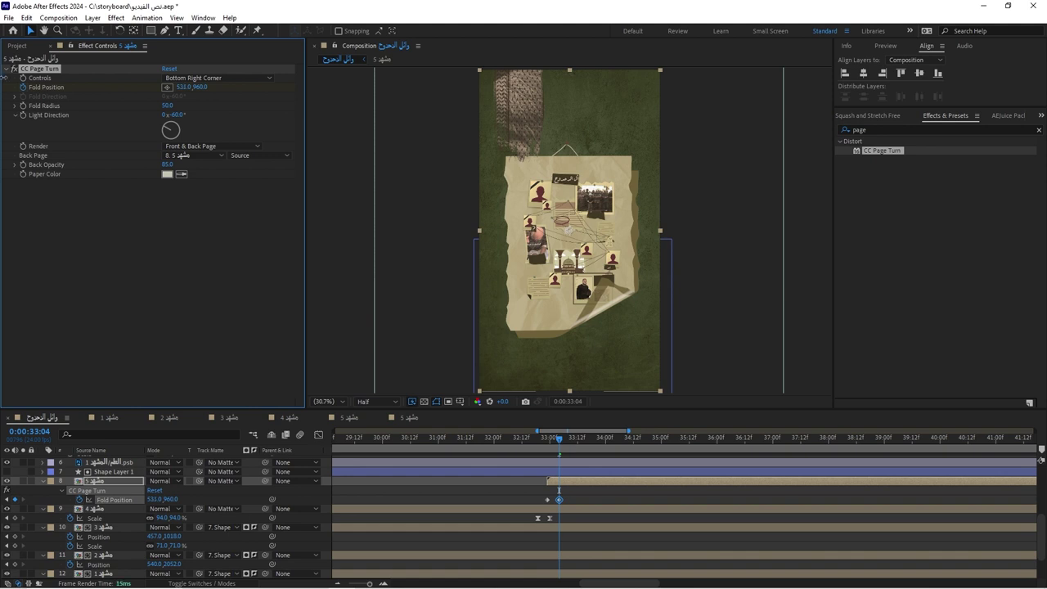
click(211, 78)
click(210, 131)
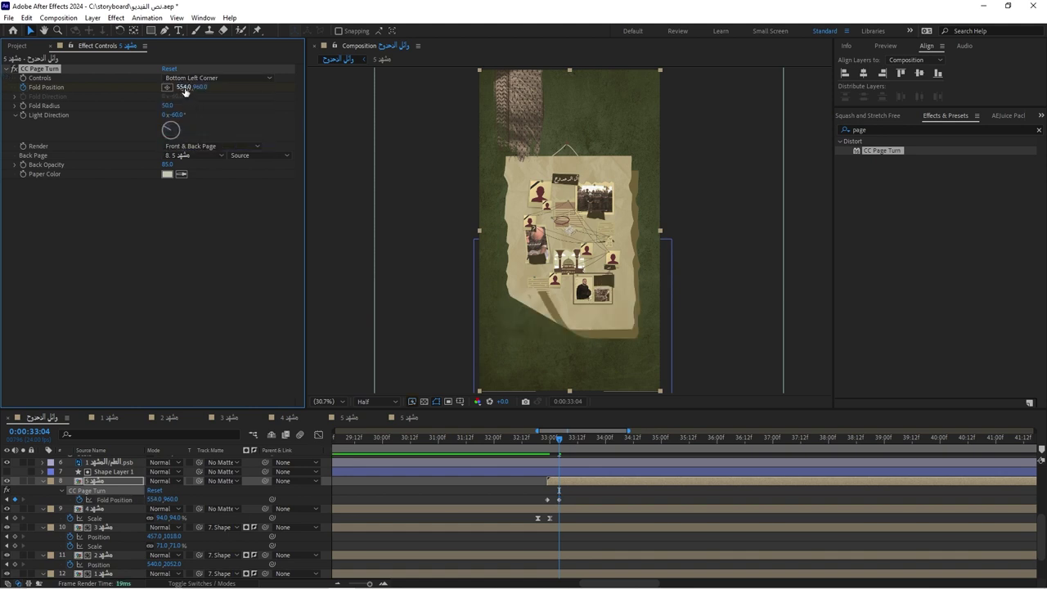
Keyframe the Fold Position sweeping across the board to fully off its upper right
drag(181, 87, 583, 92)
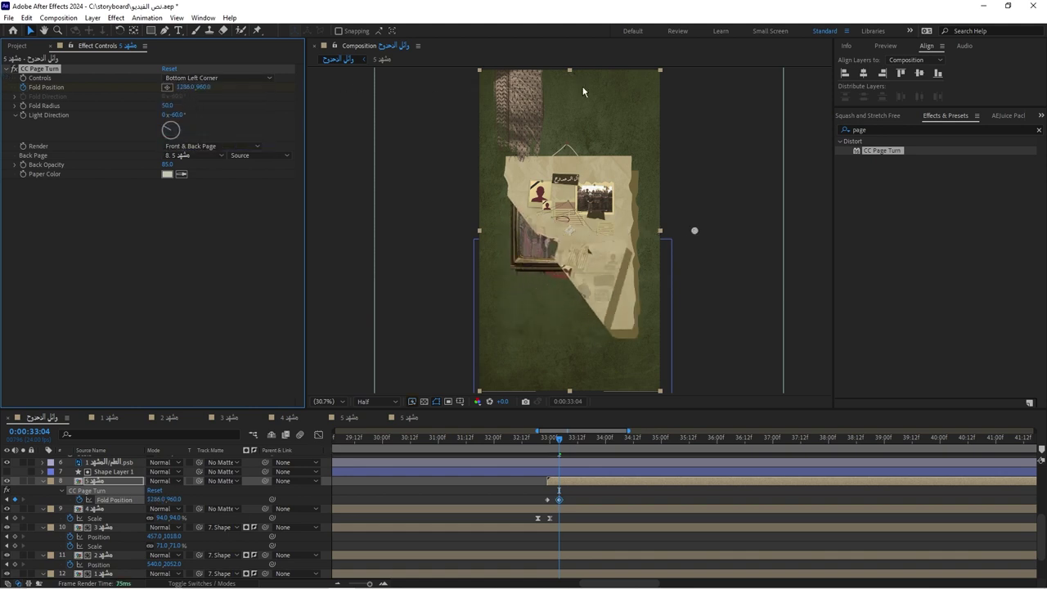
drag(695, 235, 802, 139)
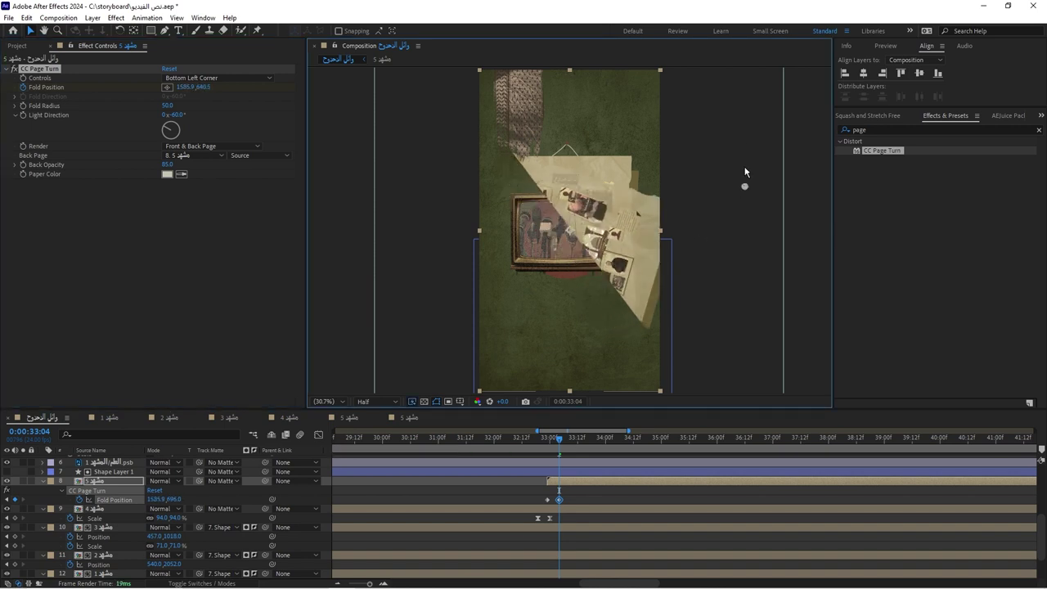
scroll(682, 211, down, 2)
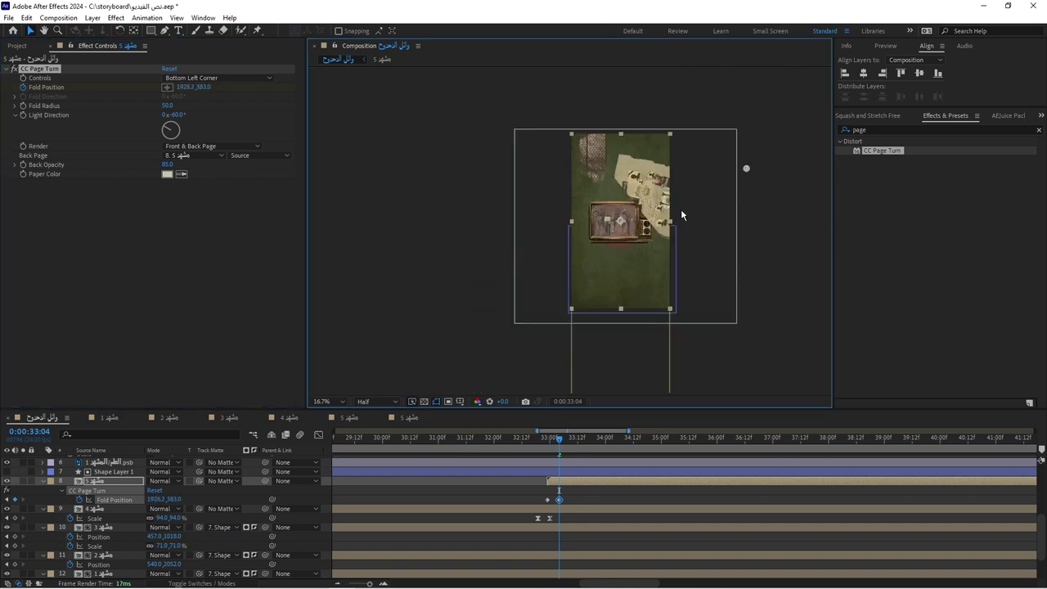
drag(746, 170, 829, 158)
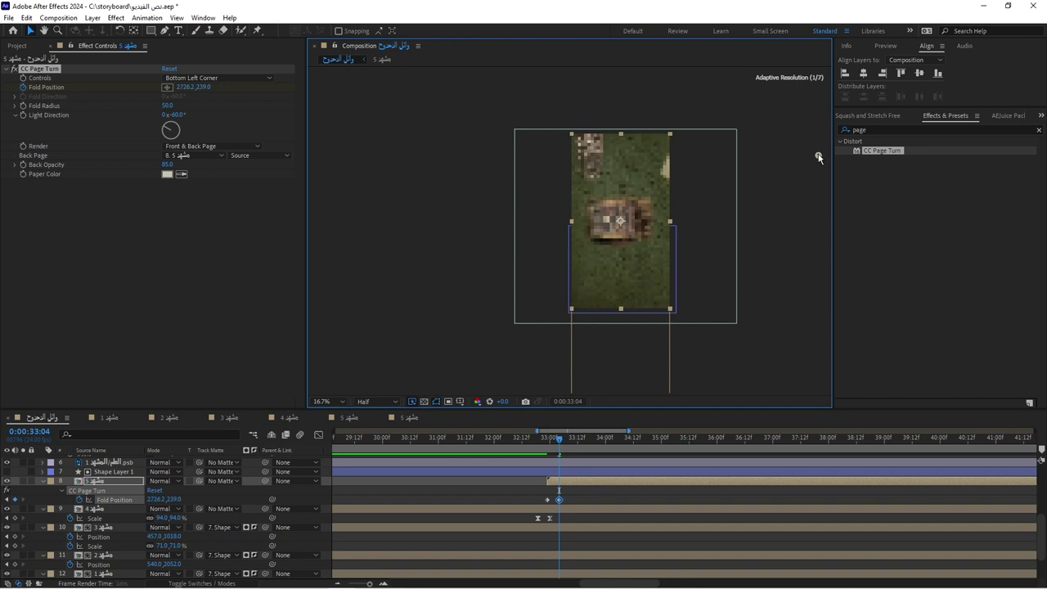
scroll(552, 497, up, 4)
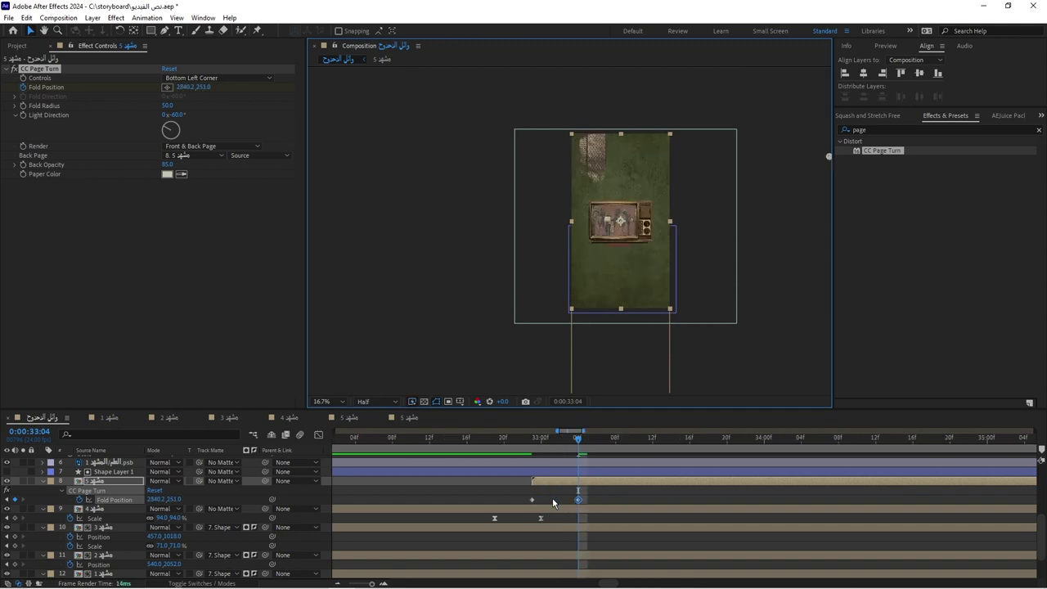
drag(499, 512, 585, 493)
right_click(577, 499)
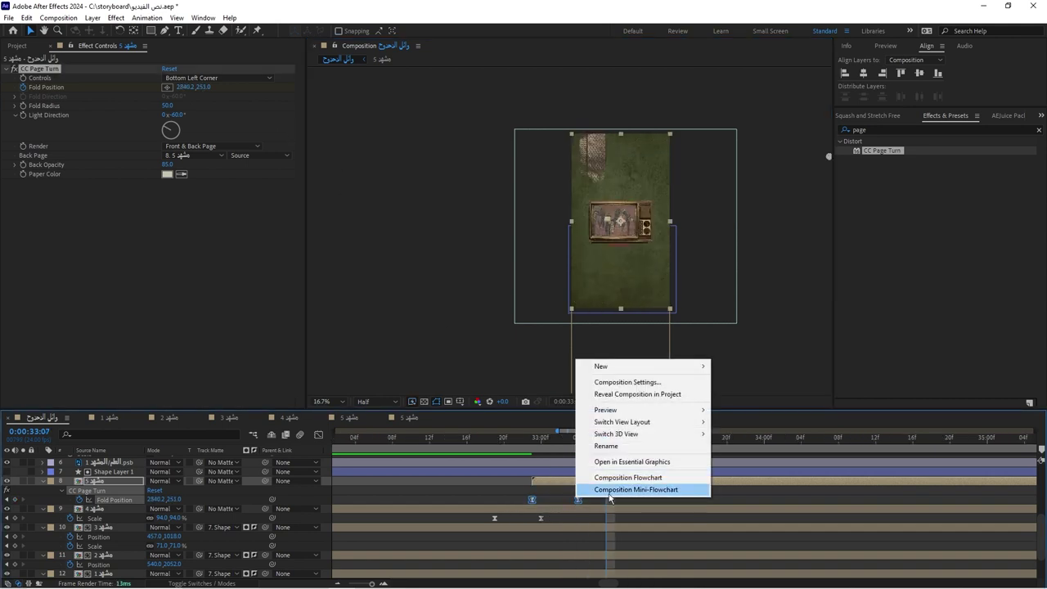
Preview the page turn and refine the fold position at 33:04 to 521,1048
click(485, 439)
key(space)
key(space)
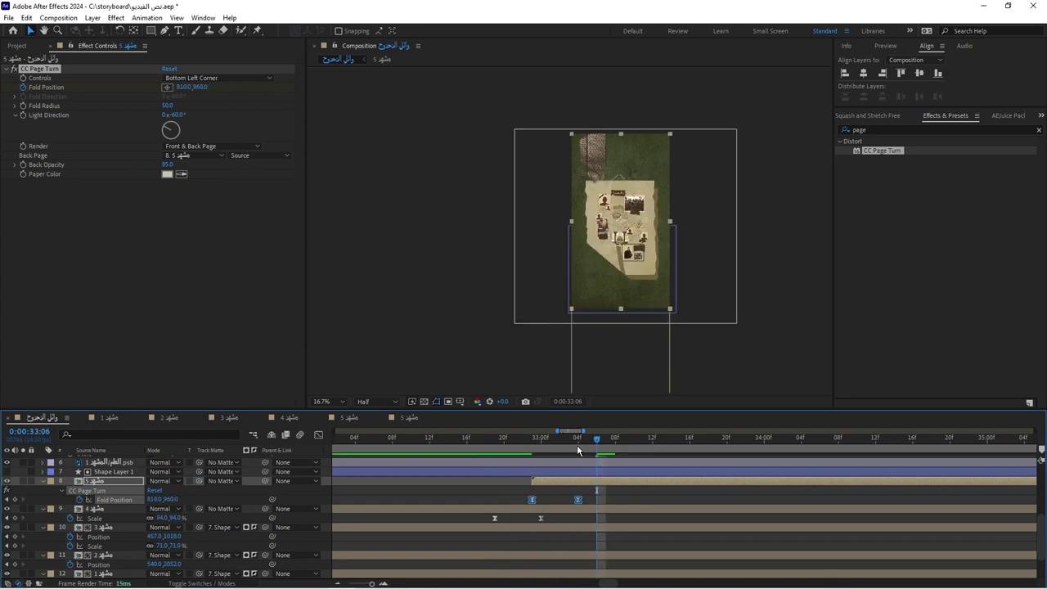
key(j)
key(equal)
scroll(633, 238, up, 1)
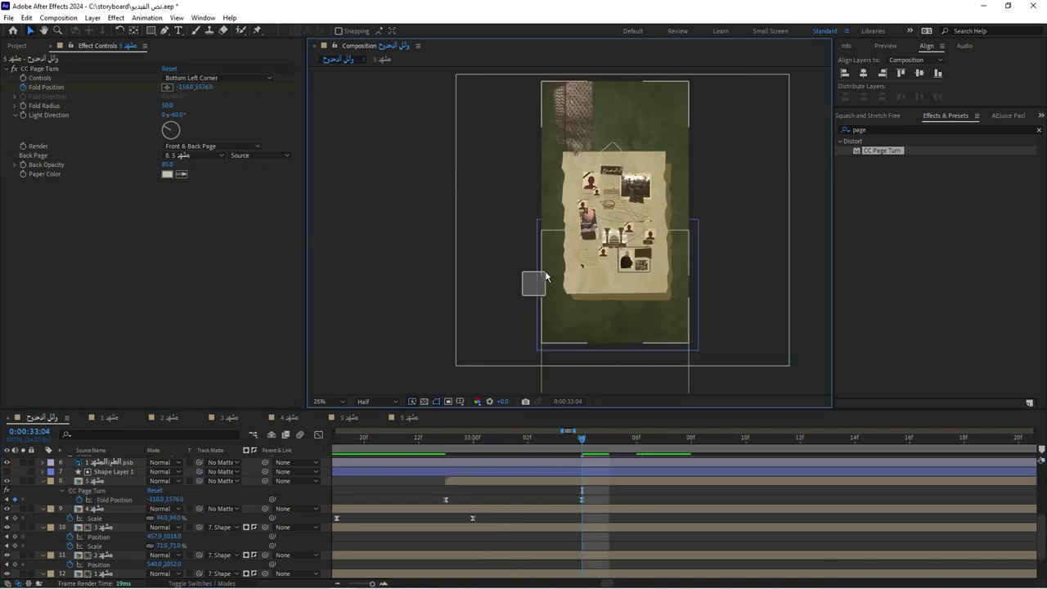
click(570, 491)
click(580, 278)
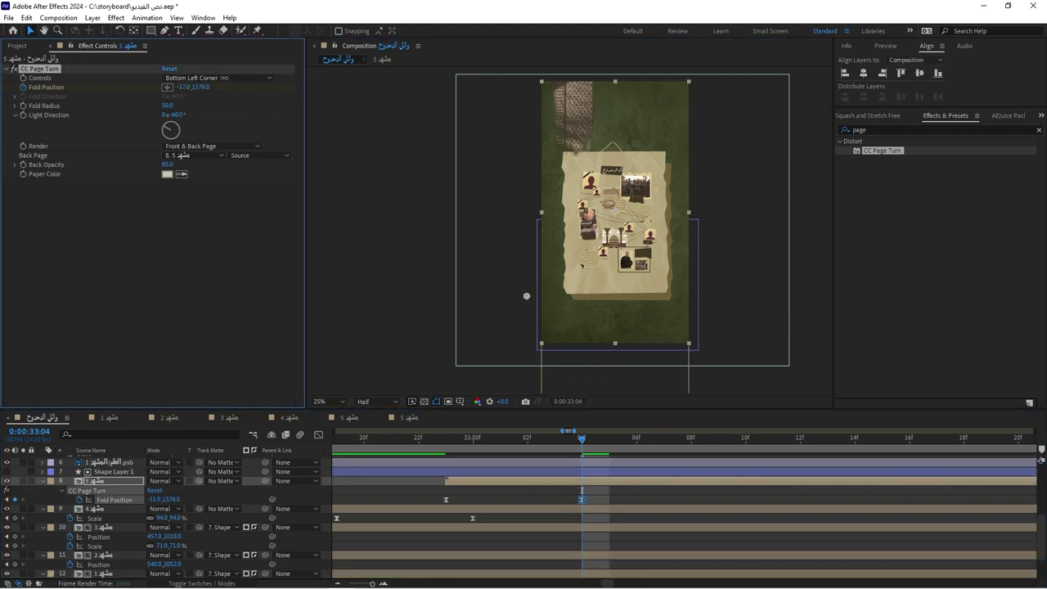
mouse_move(528, 297)
mouse_down()
mouse_move(590, 269)
mouse_move(600, 298)
mouse_up()
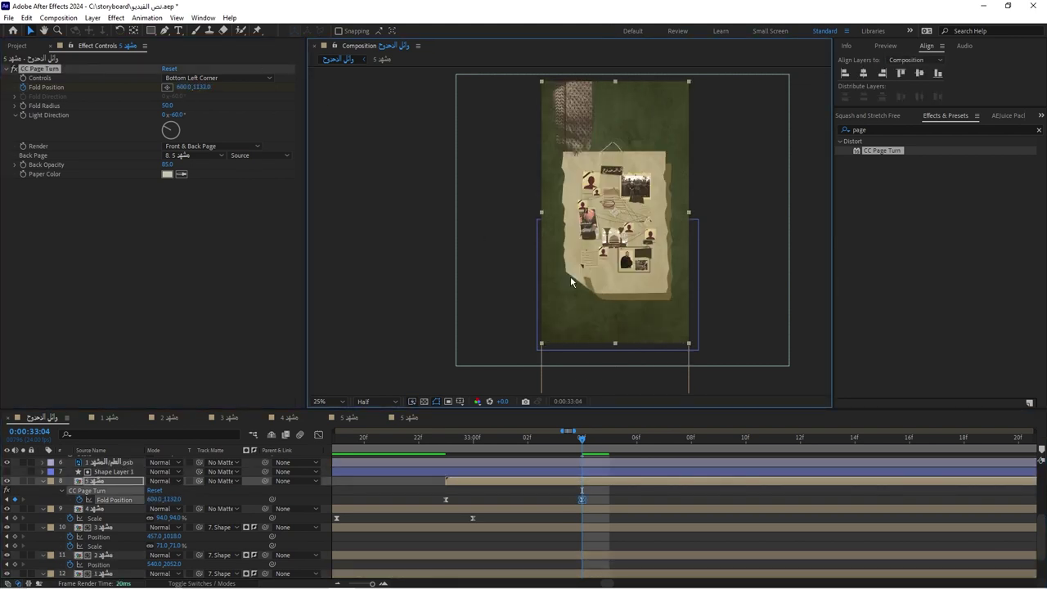
key(ctrl+z)
scroll(495, 499, down, 3)
click(416, 447)
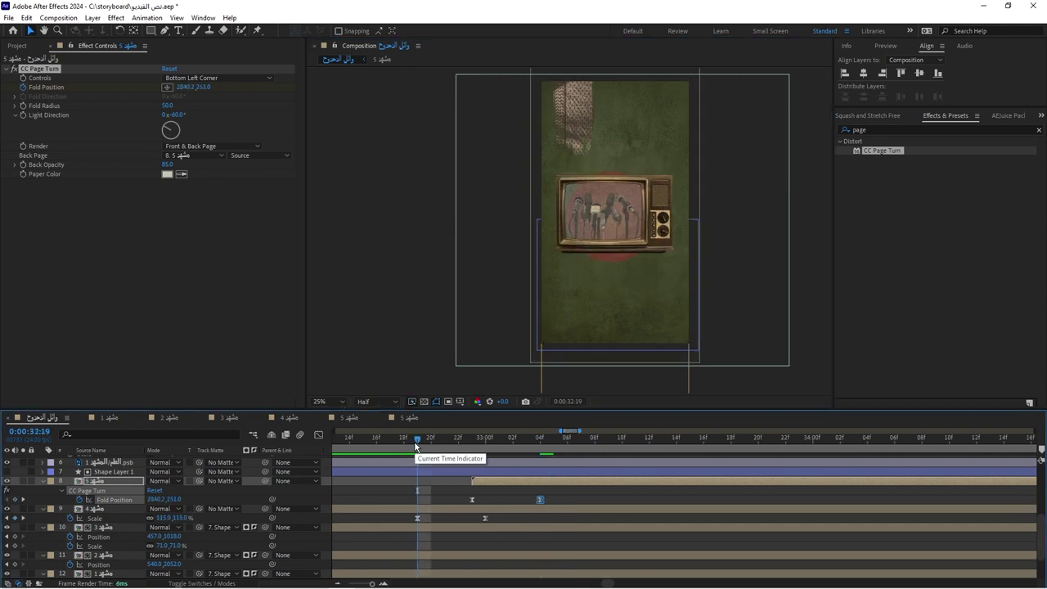
key(space)
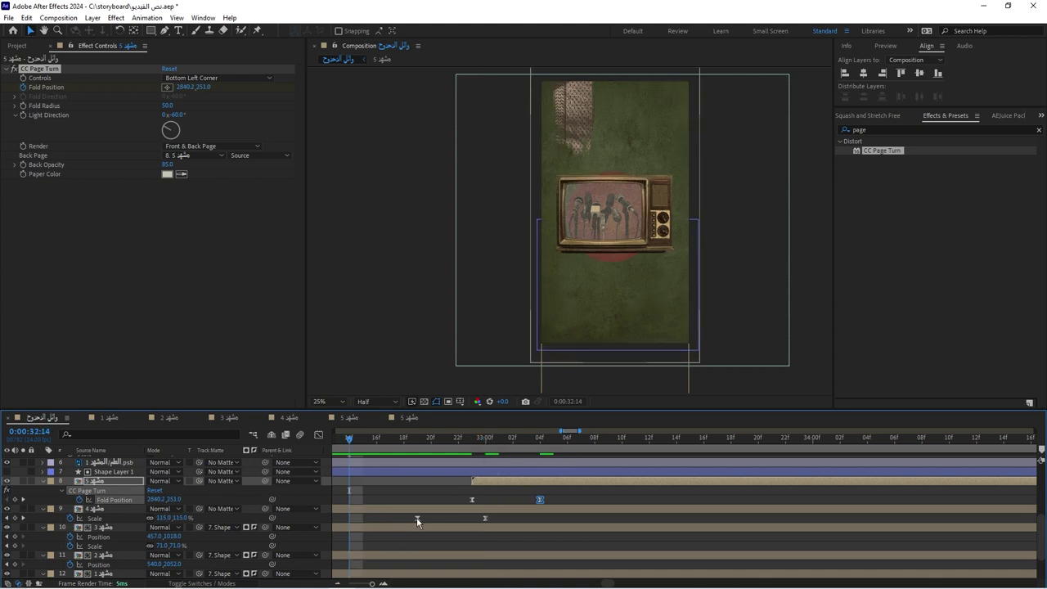
Shift the board's scale keyframe earlier and move the end Fold Position keyframe to 33:09, then preview
drag(416, 519, 361, 518)
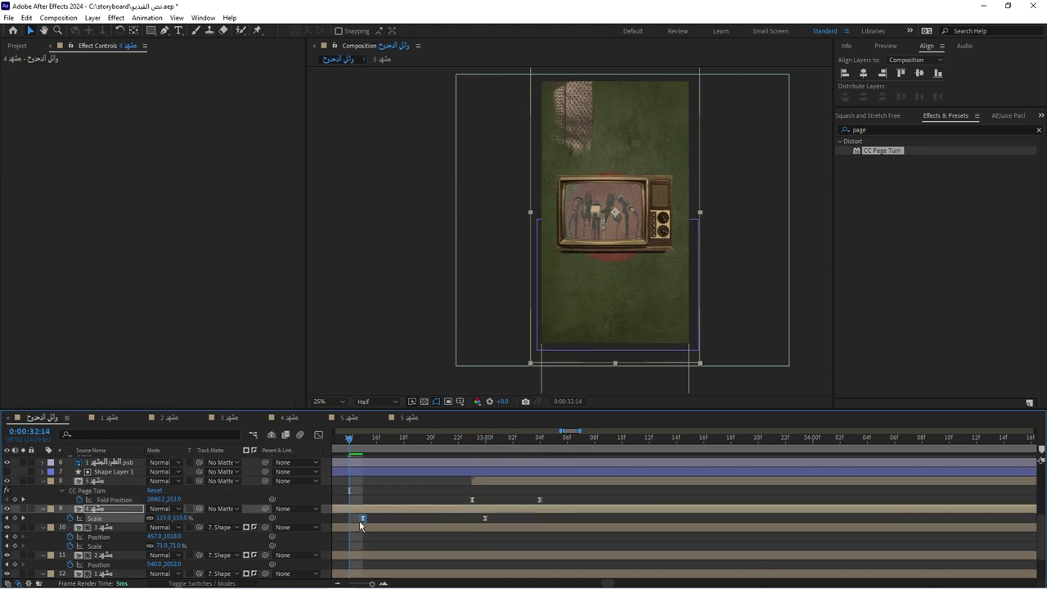
click(472, 439)
key(space)
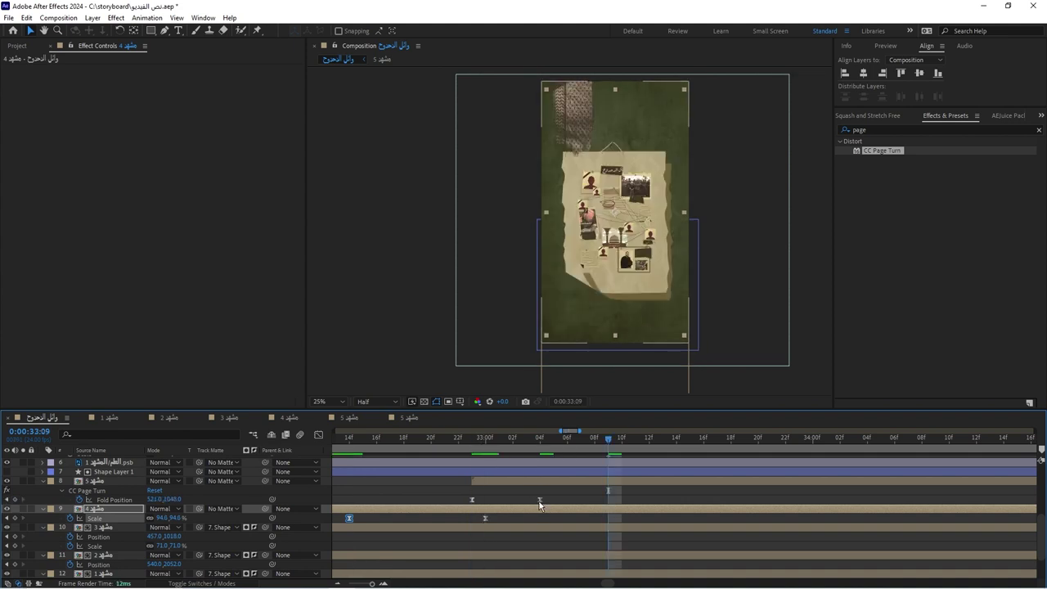
drag(539, 499, 608, 499)
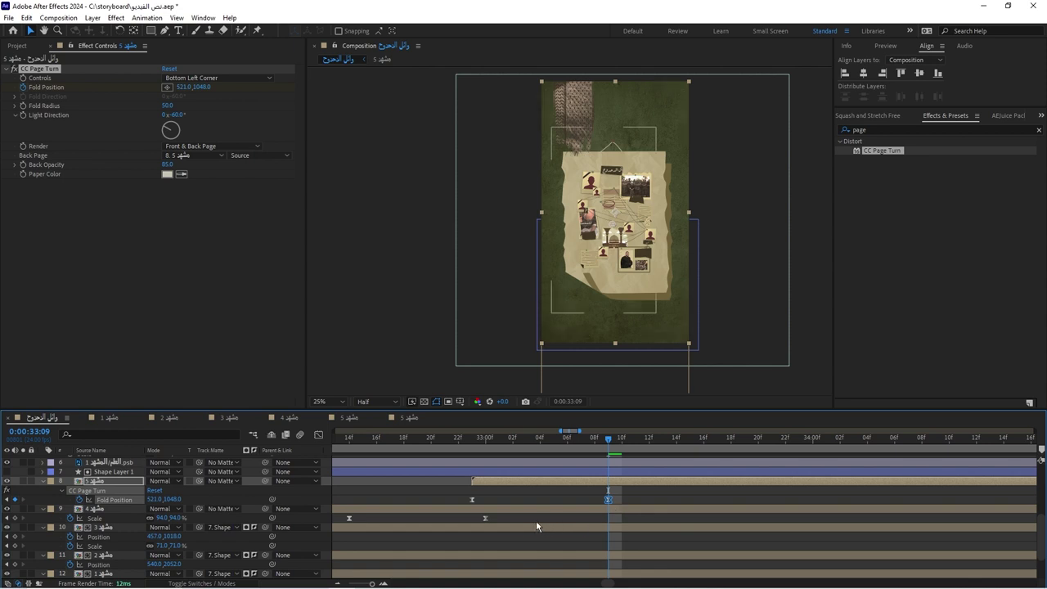
key(minus)
click(460, 440)
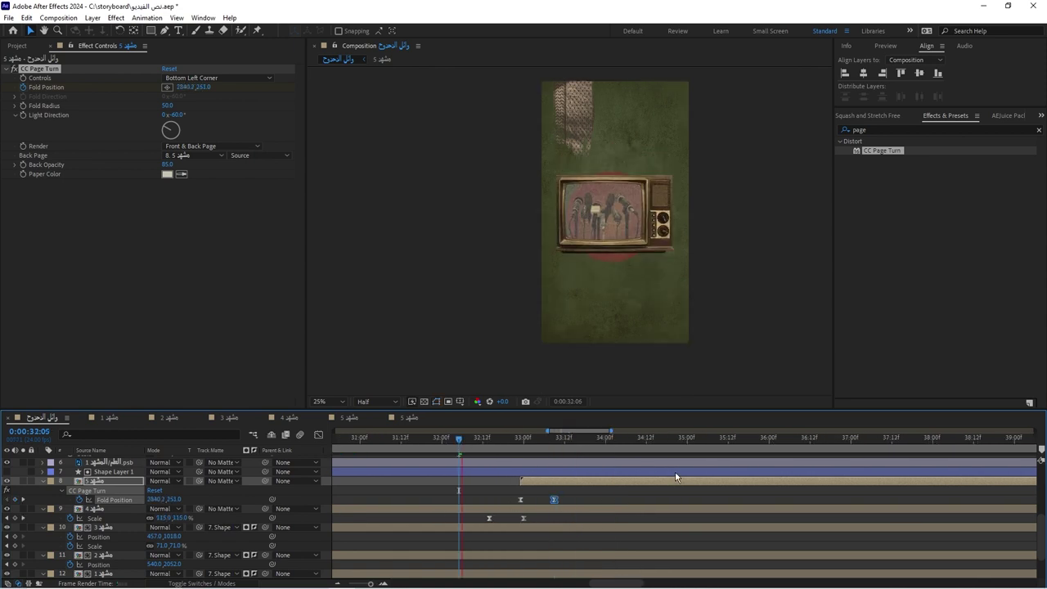
key(space)
key(space)
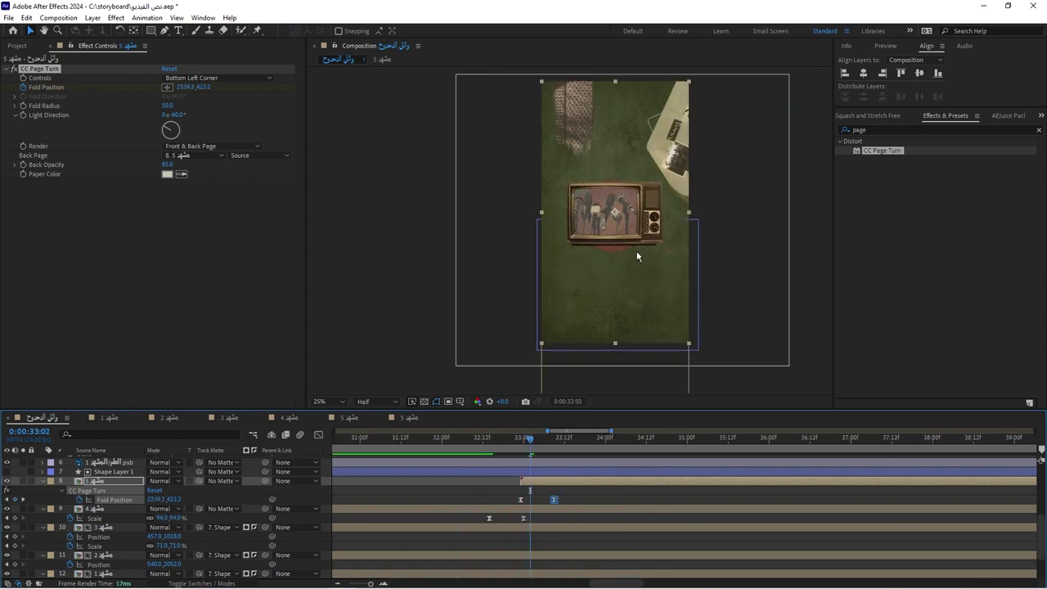
key(equal)
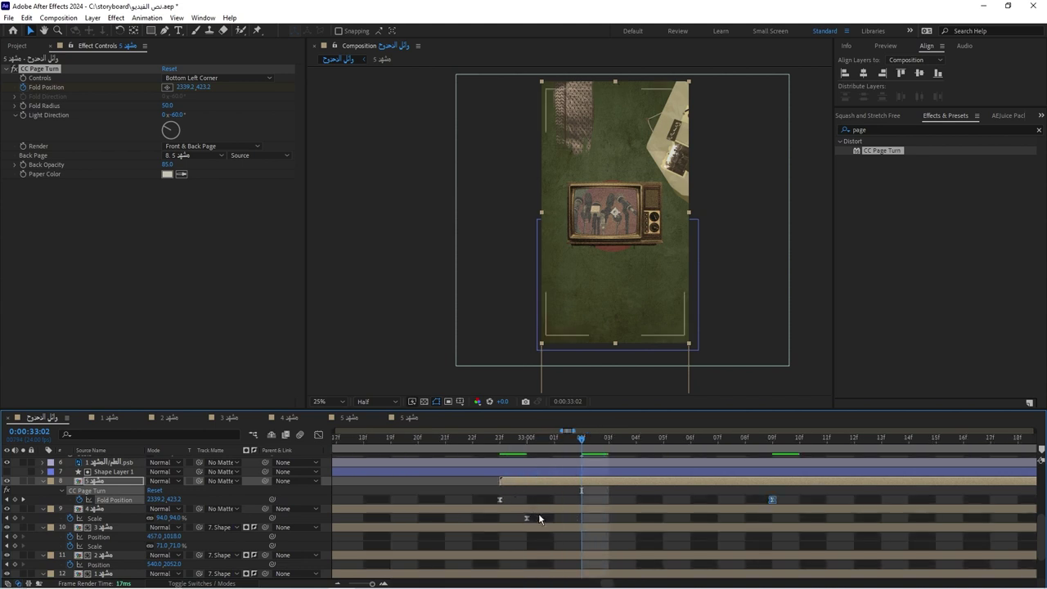
Shift the board's scale push-in keyframes later and preview the retimed transition
drag(394, 517, 587, 519)
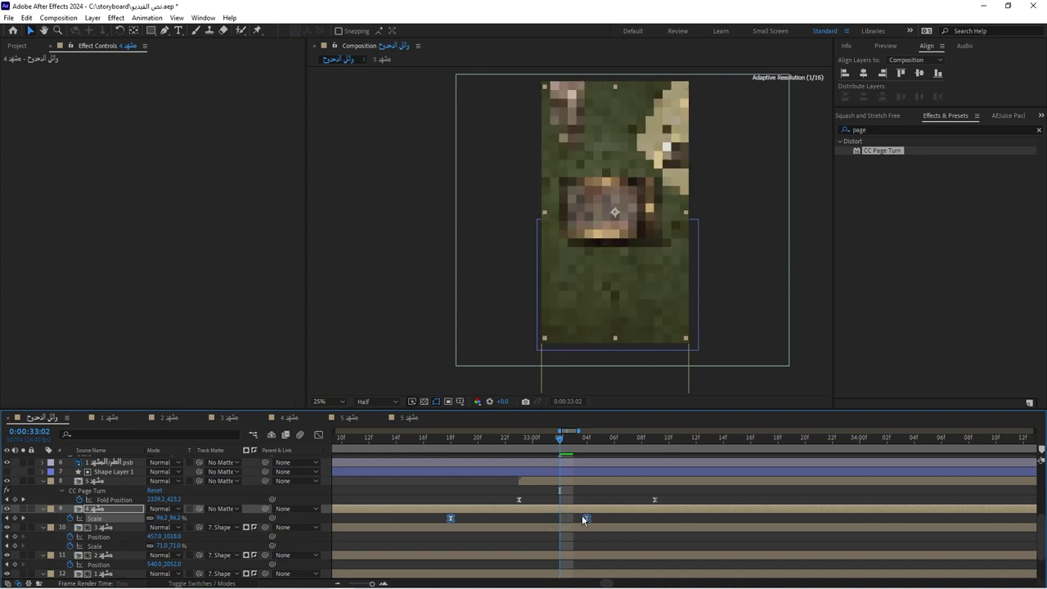
click(406, 439)
key(space)
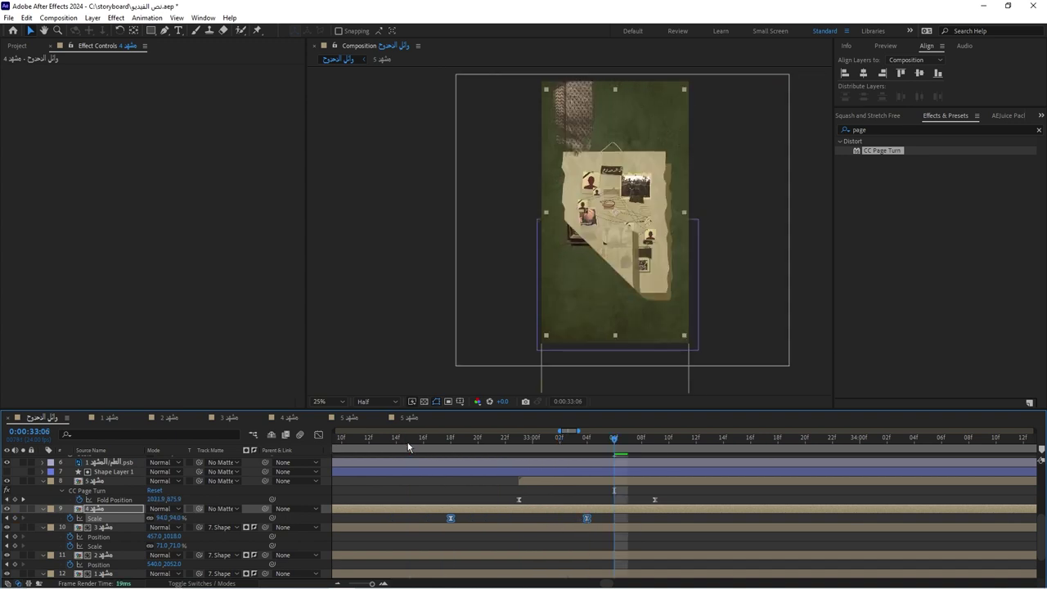
key(space)
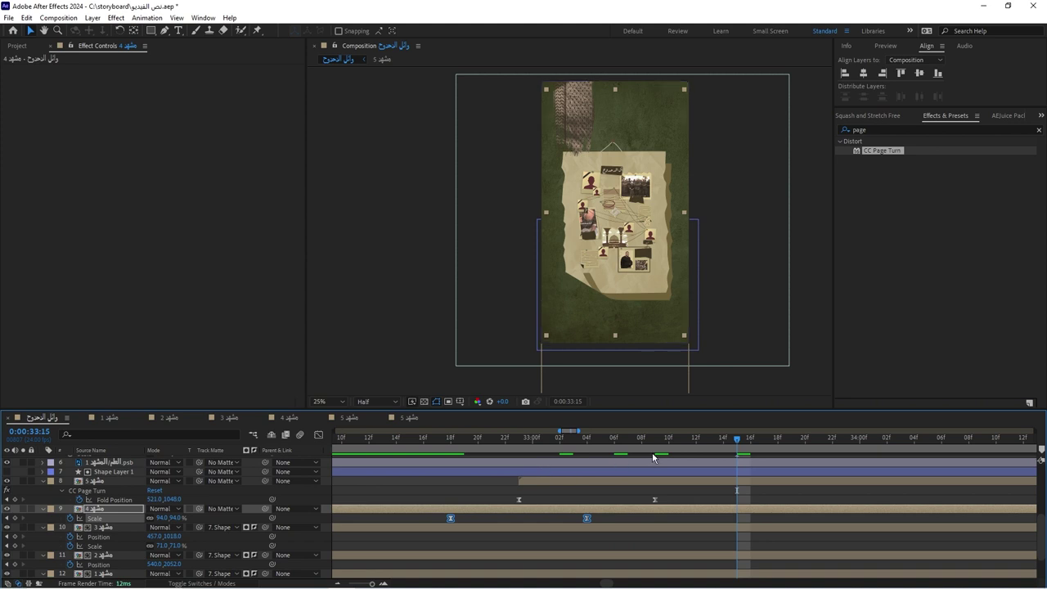
At 33:09, set the last Fold Position keyframe to 469,1048
key(j)
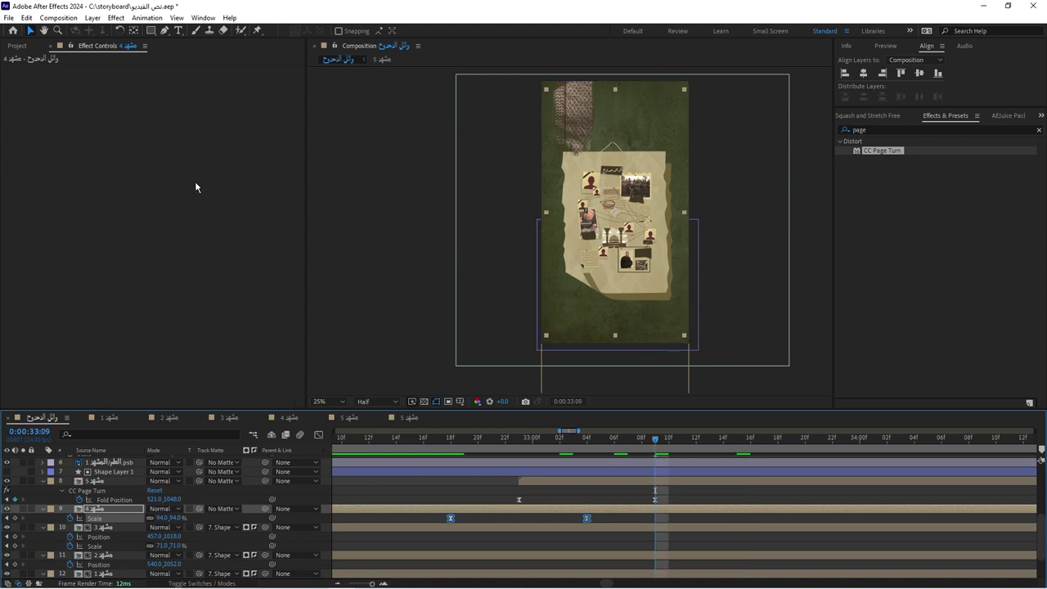
click(643, 481)
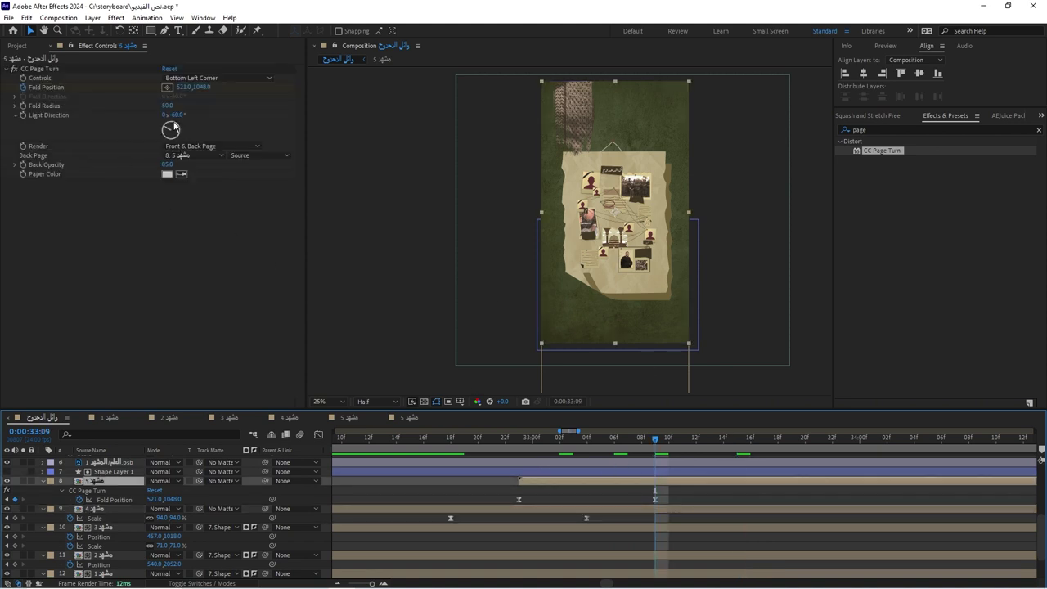
drag(189, 94, 146, 94)
key(F4)
key(minus)
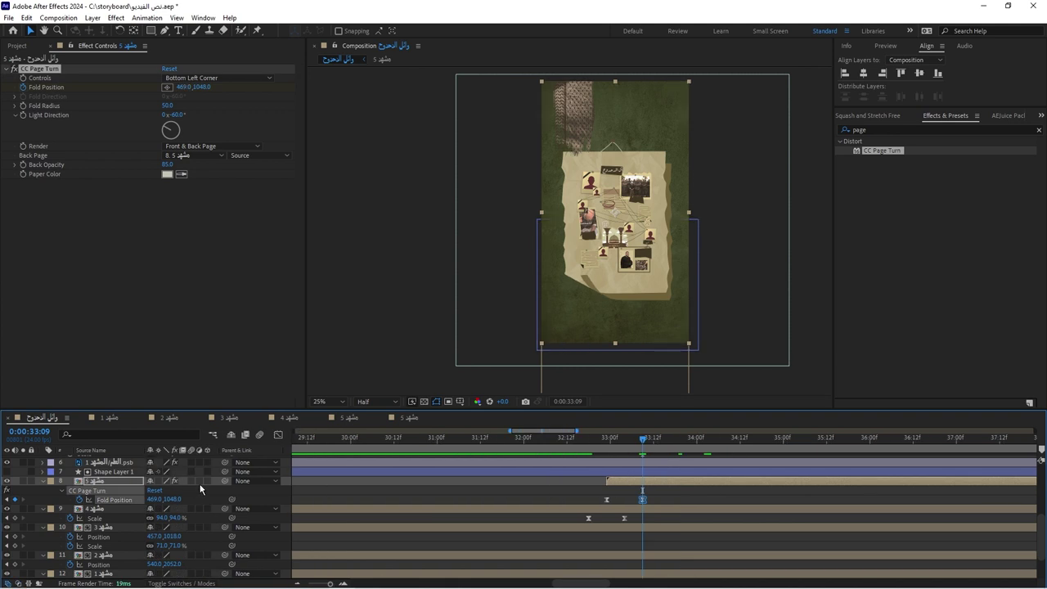
Make the scene 5 layer 3D, separate its Position dimensions and keyframe Z Position
click(207, 480)
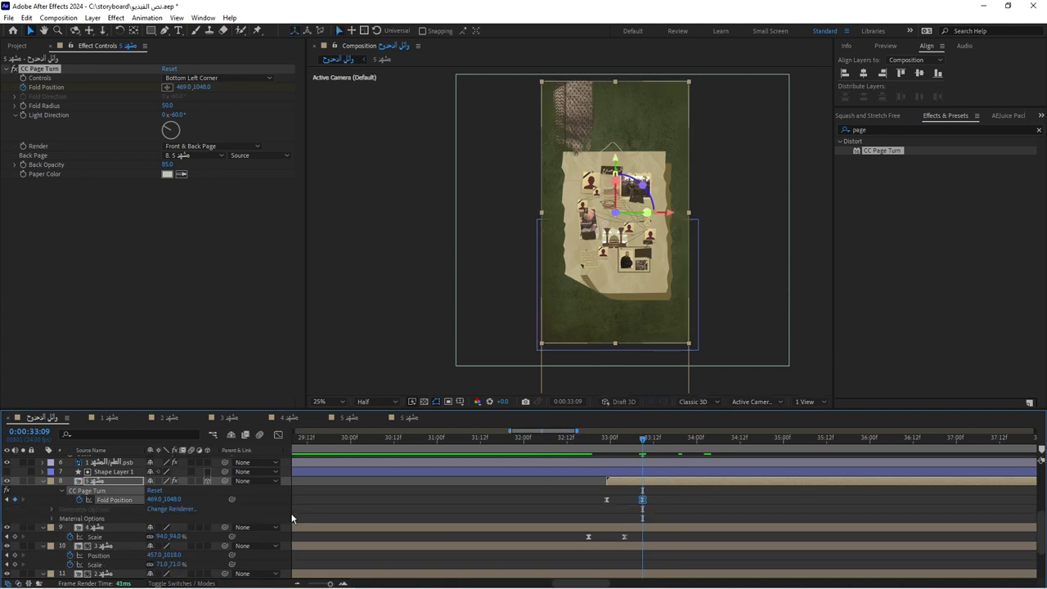
click(124, 480)
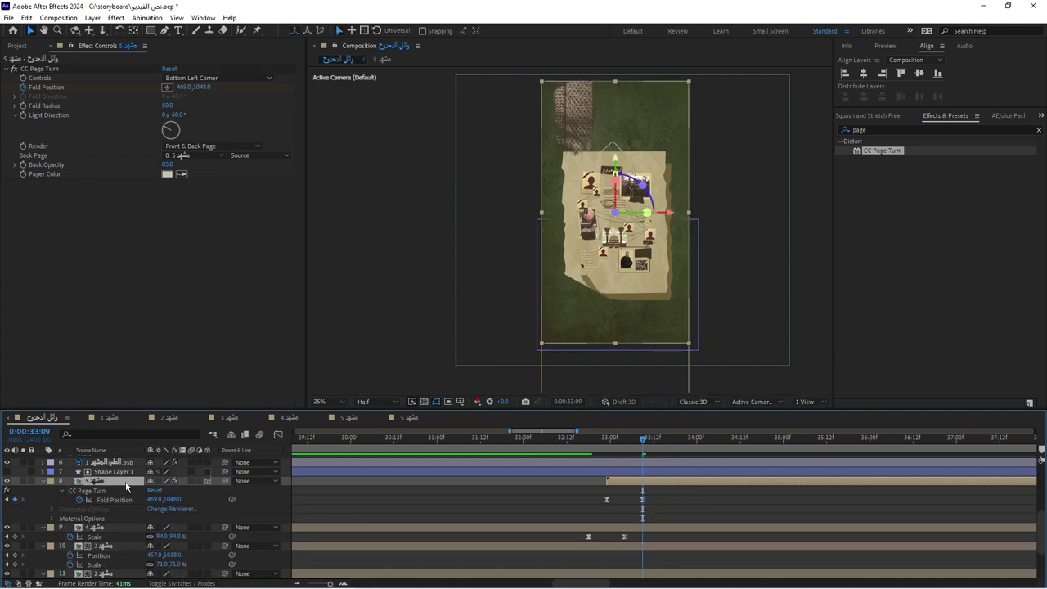
key(p)
right_click(102, 490)
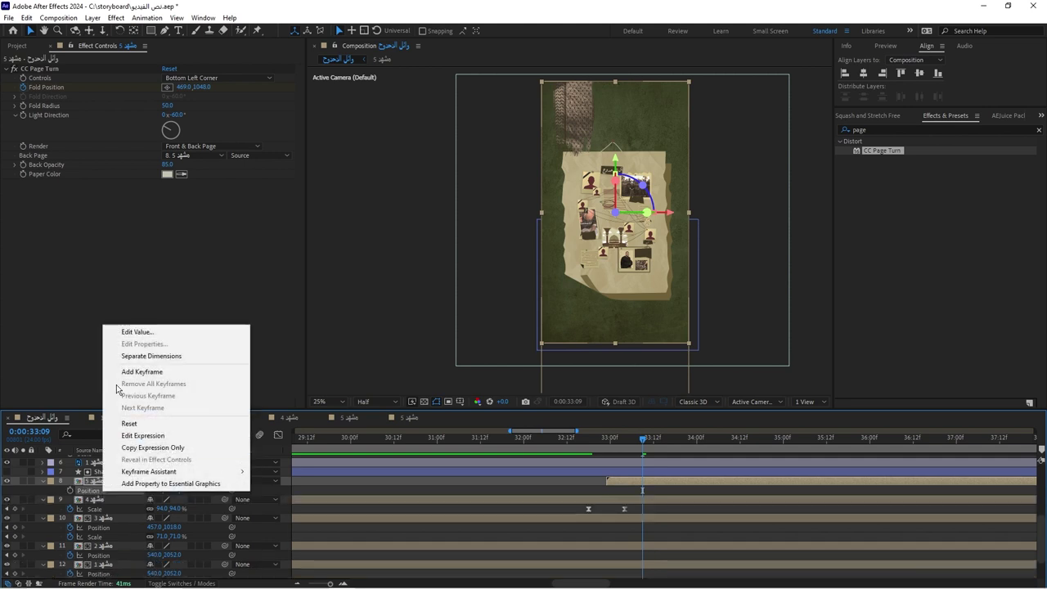
click(129, 356)
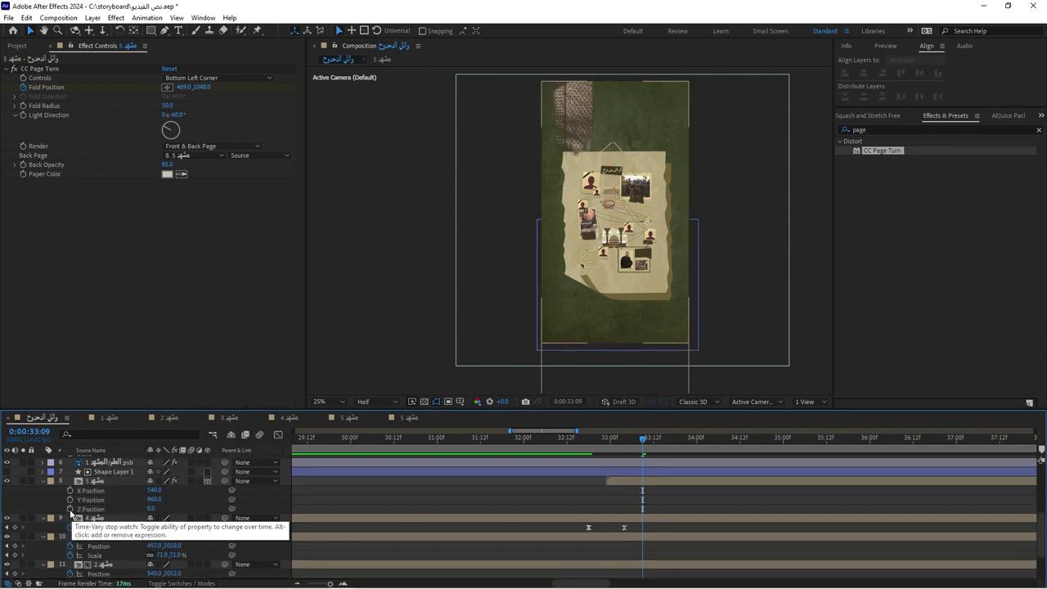
click(71, 509)
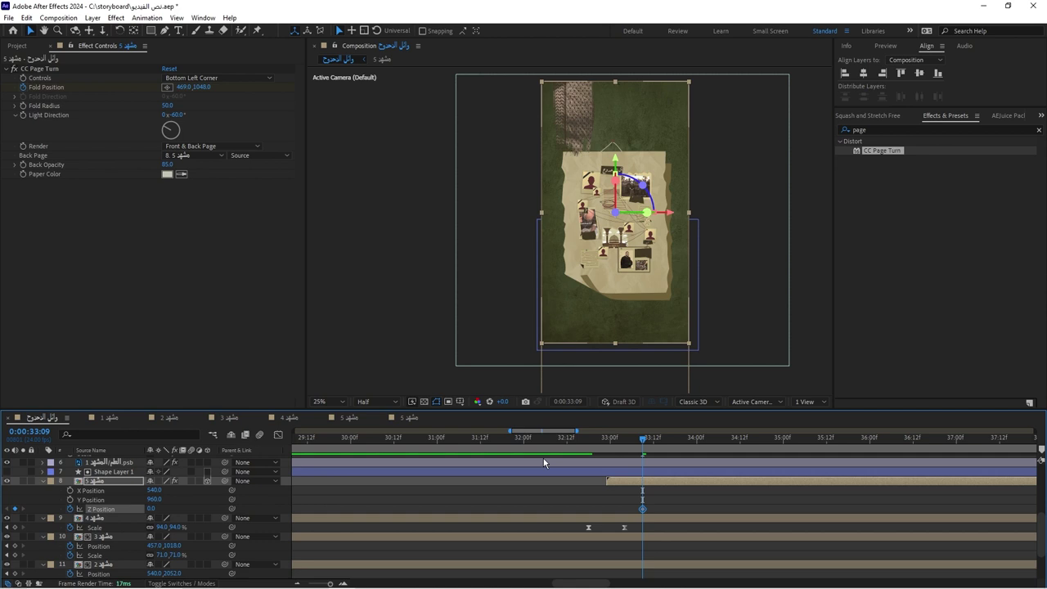
At 33:14, keyframe the collage's position to X 399, Y 1041, Z -781
key(Page_Down)
key(Page_Down)
key(Page_Down)
key(Page_Down)
key(Page_Down)
key(u)
click(14, 508)
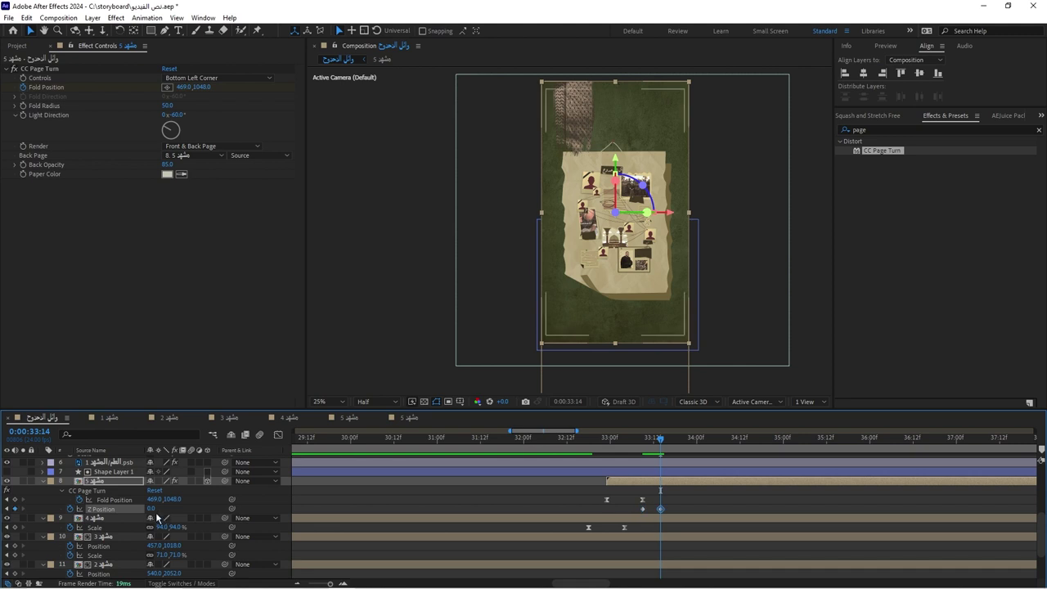
drag(156, 516, 82, 511)
key(p)
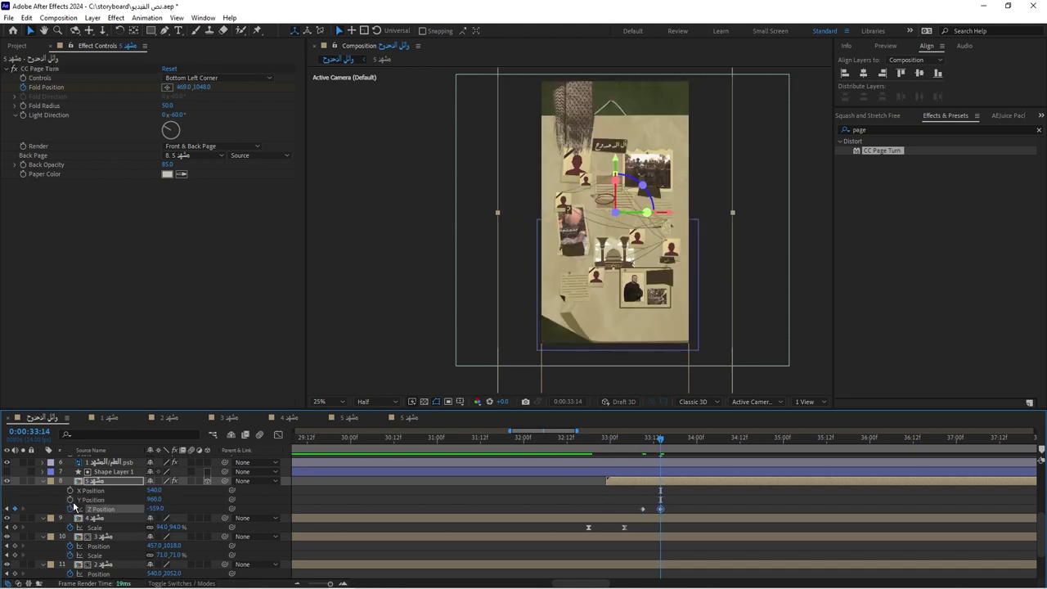
click(70, 499)
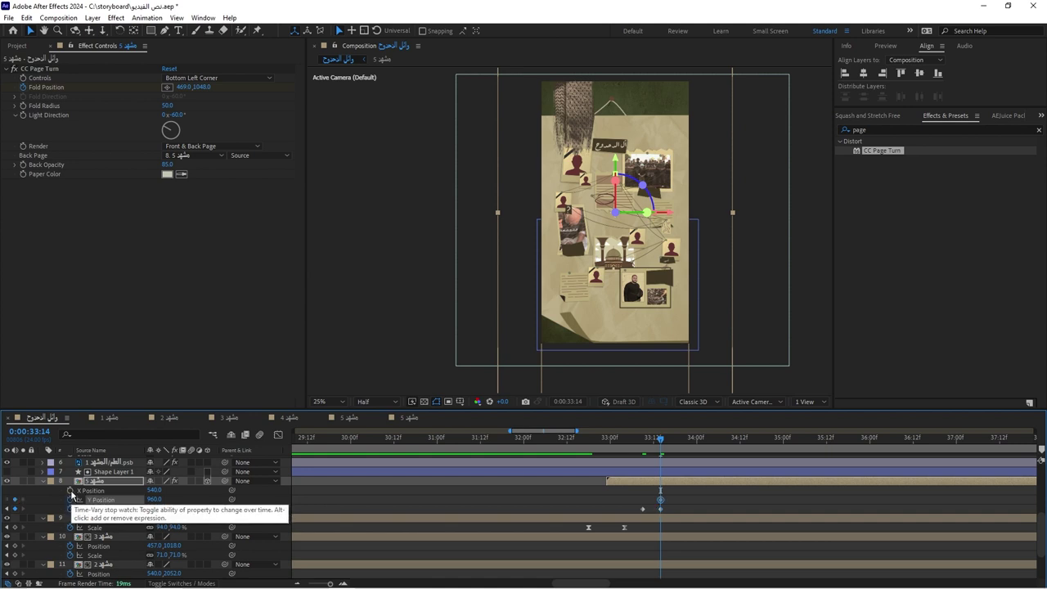
click(71, 490)
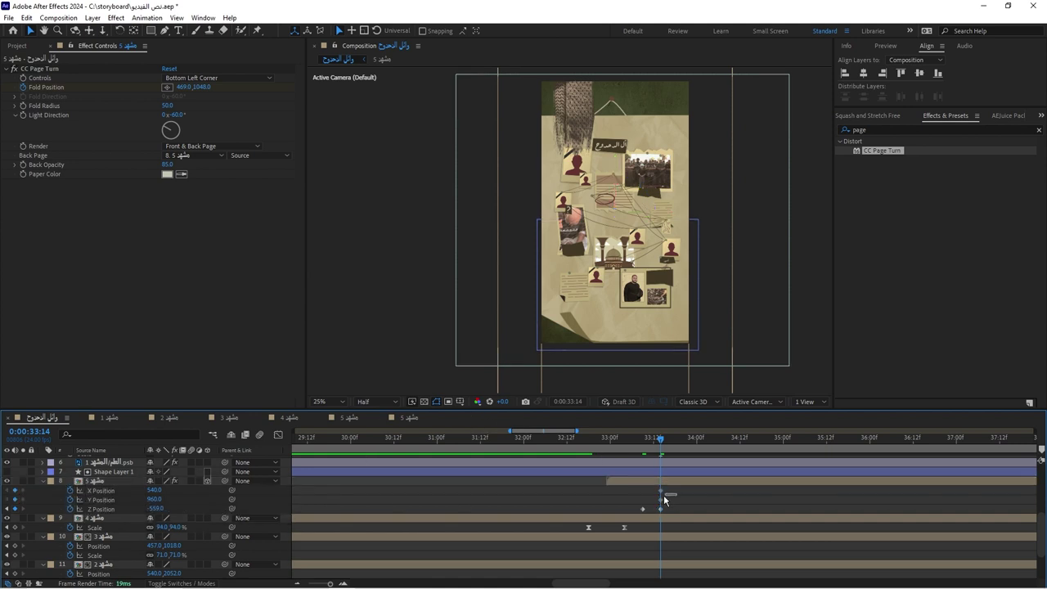
mouse_move(666, 485)
mouse_down()
mouse_move(652, 504)
mouse_move(642, 501)
mouse_up()
drag(154, 499, 123, 499)
mouse_move(155, 509)
mouse_down()
mouse_move(99, 509)
mouse_move(122, 508)
mouse_move(98, 490)
mouse_move(245, 481)
mouse_up()
drag(565, 263, 575, 234)
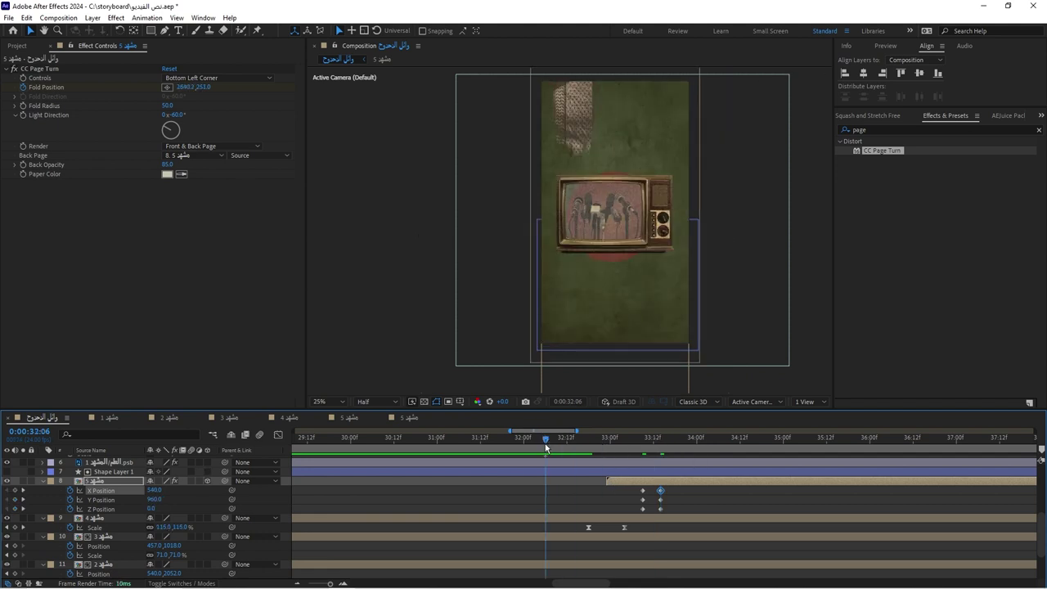
Scrub from 32:17 through the push-in transition to review it, then select the psb scene layer
drag(545, 439, 678, 440)
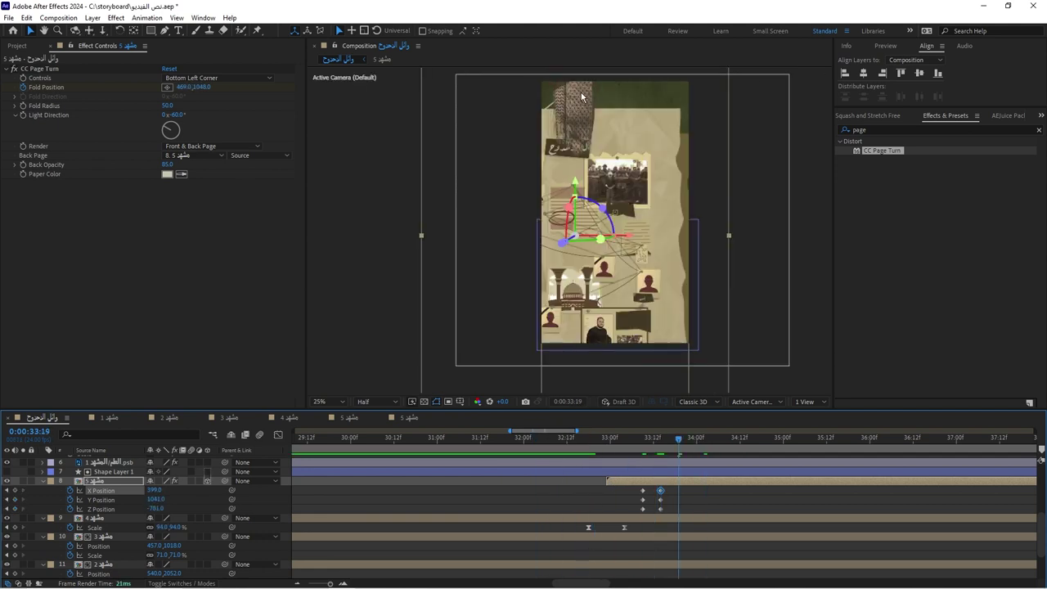
scroll(562, 115, up, 4)
scroll(572, 156, down, 4)
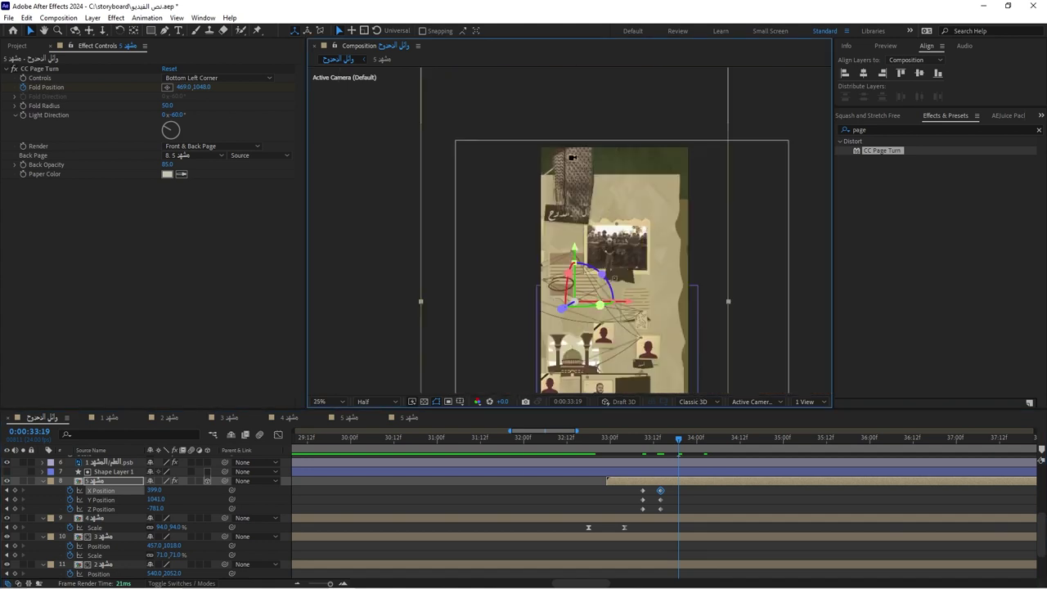
scroll(582, 186, up, 3)
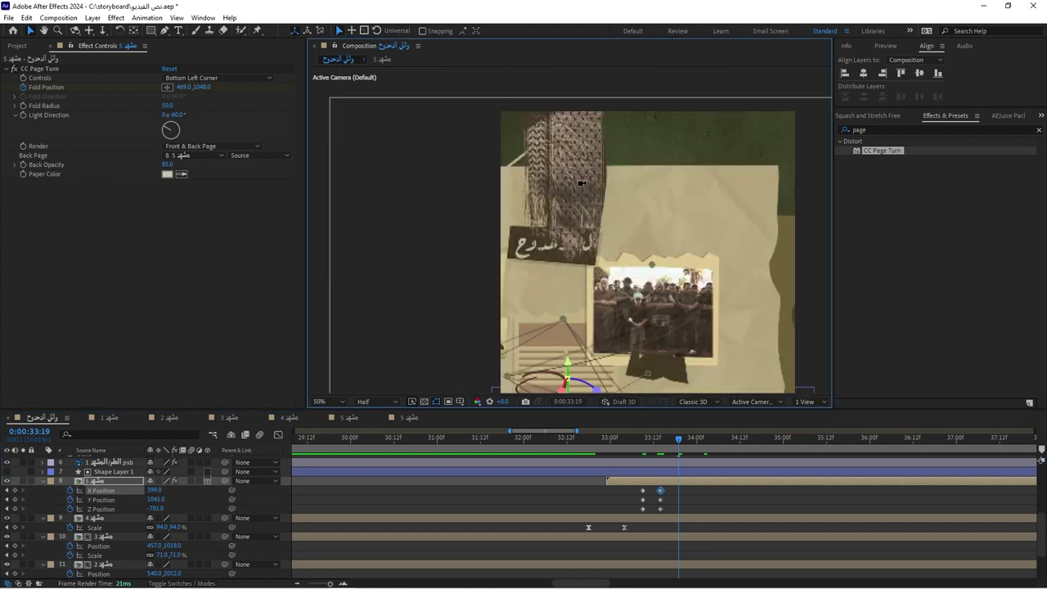
scroll(581, 183, down, 3)
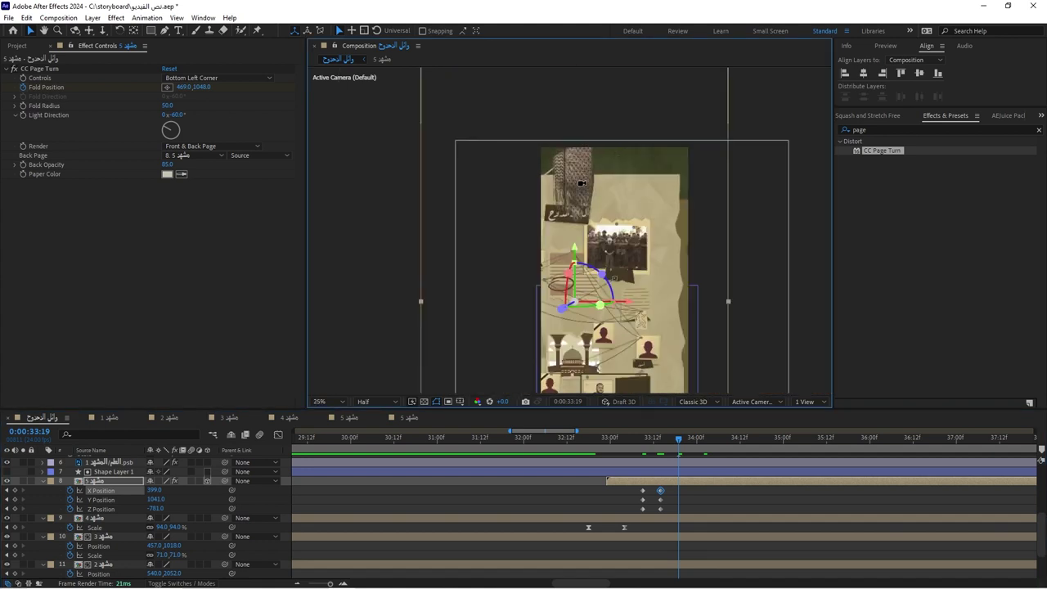
click(585, 444)
drag(592, 448, 590, 445)
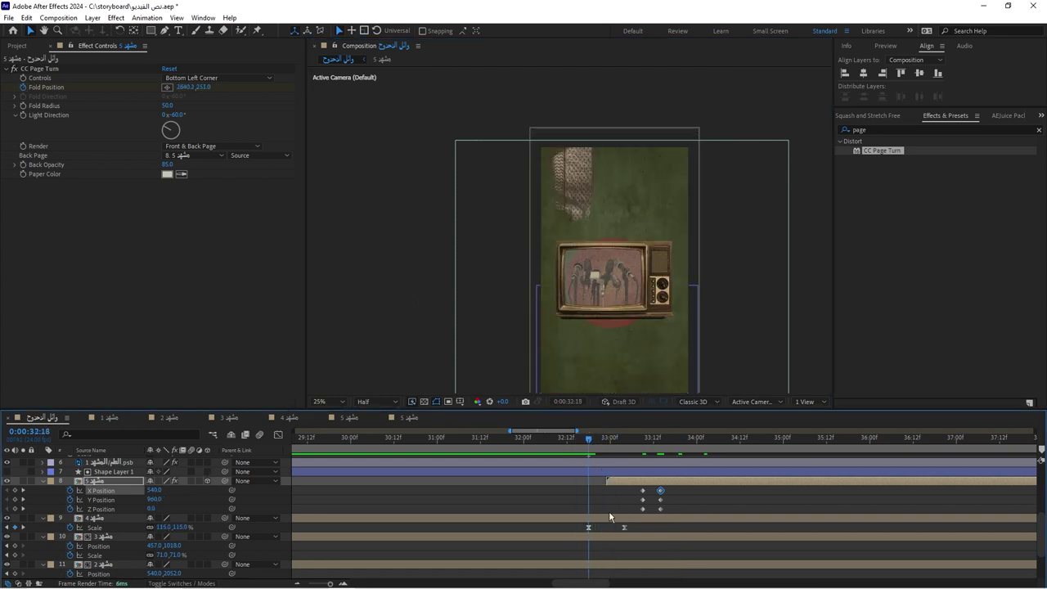
scroll(602, 517, up, 5)
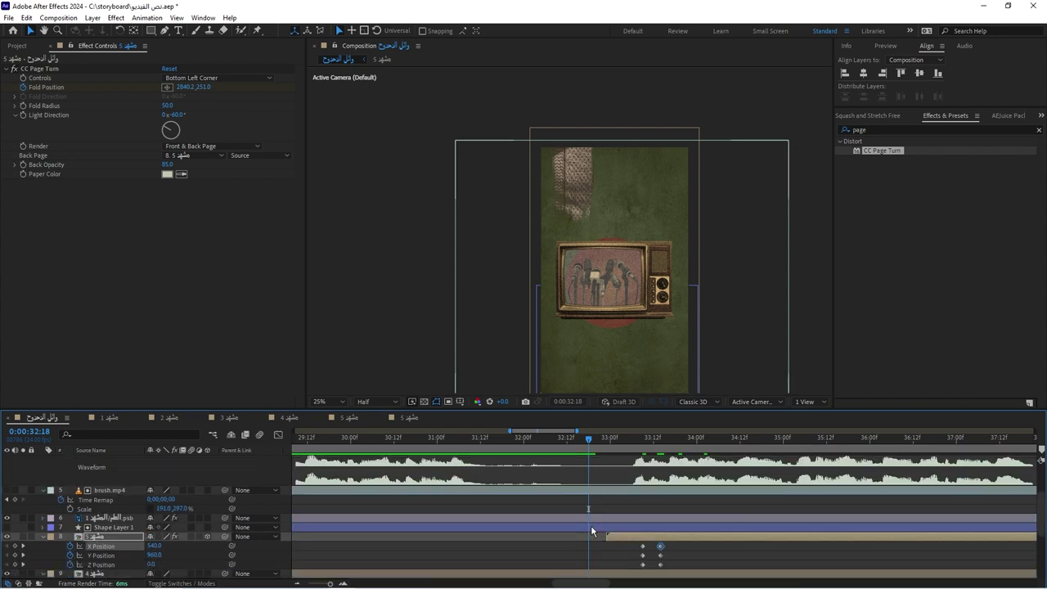
click(585, 517)
Time-reverse the psb scene layer's two Fold Position keyframes via Keyframe Assistant
key(u)
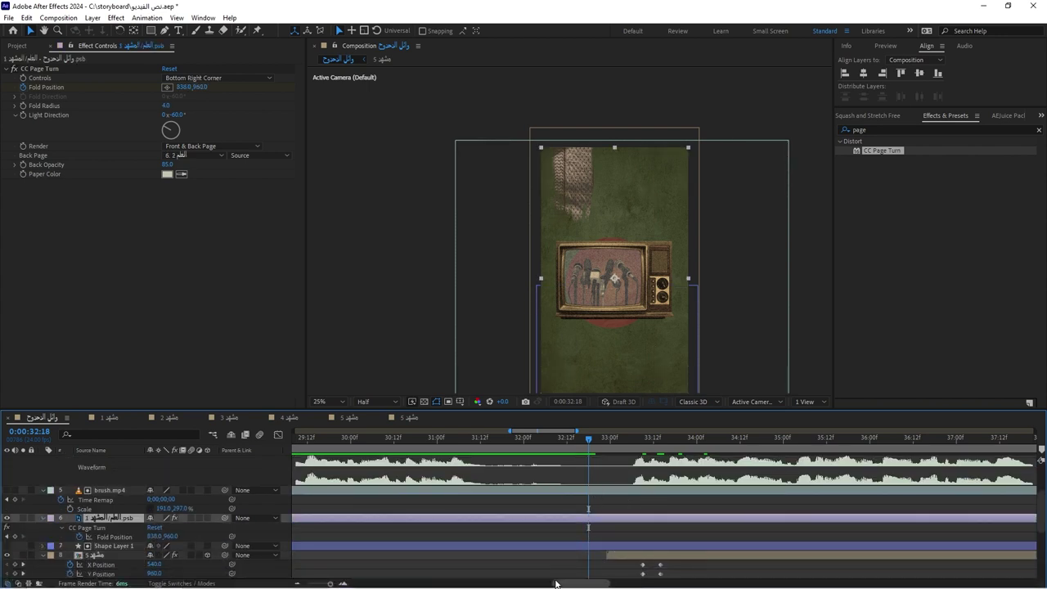
drag(556, 583, 389, 574)
drag(509, 540, 390, 534)
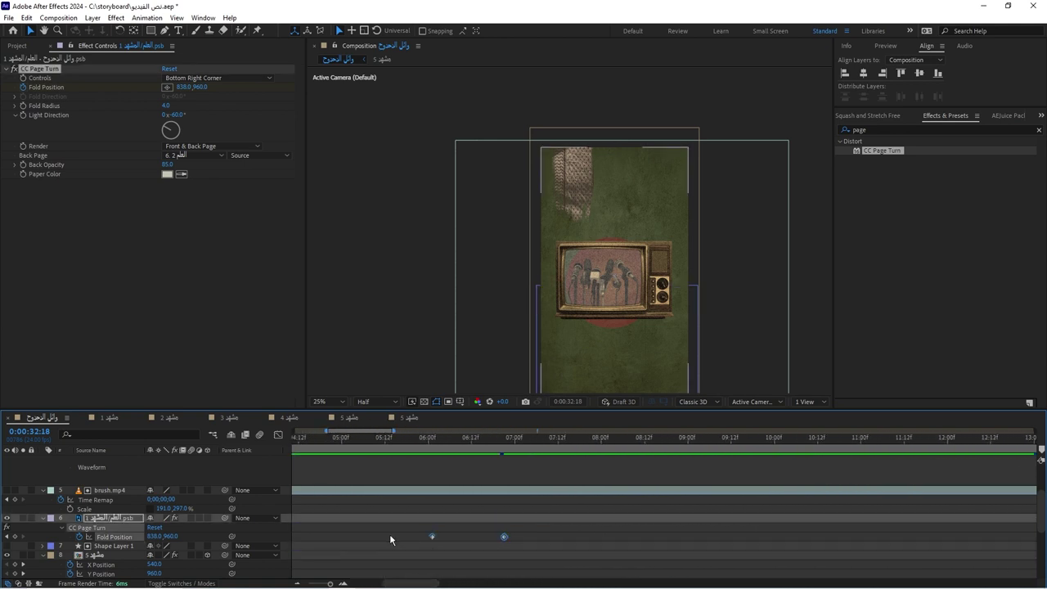
key(d)
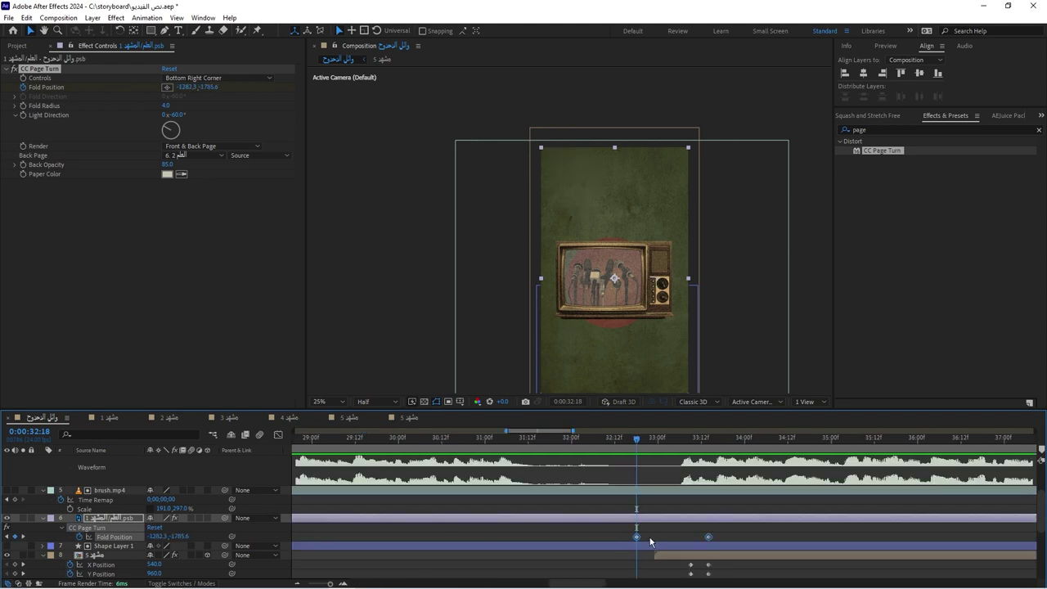
right_click(635, 537)
mouse_move(659, 528)
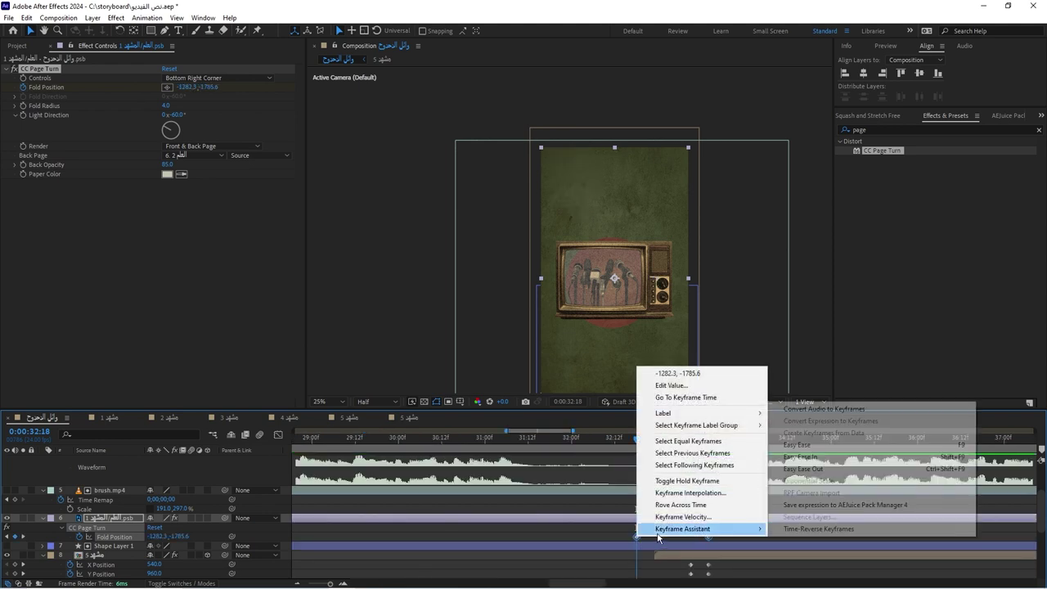
click(790, 530)
Preview the TV-to-evidence-board page-turn transition from 32:12
key(space)
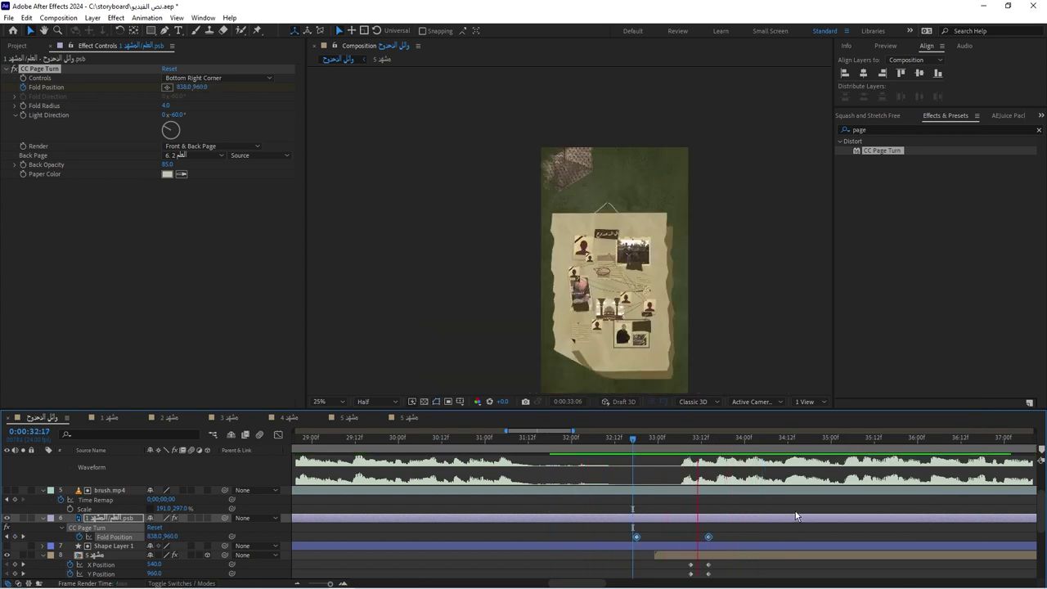
key(space)
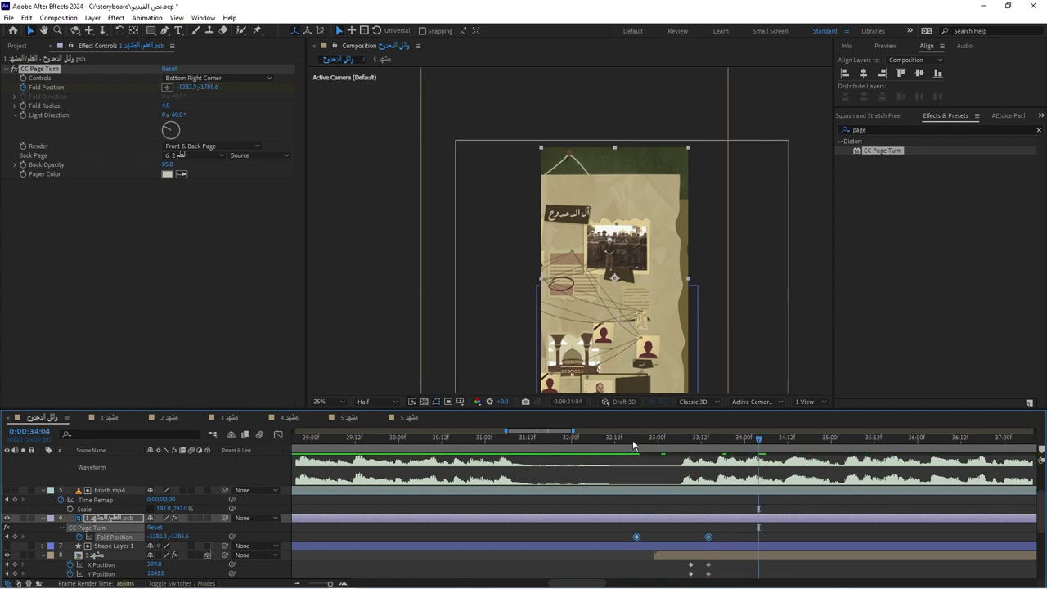
key(space)
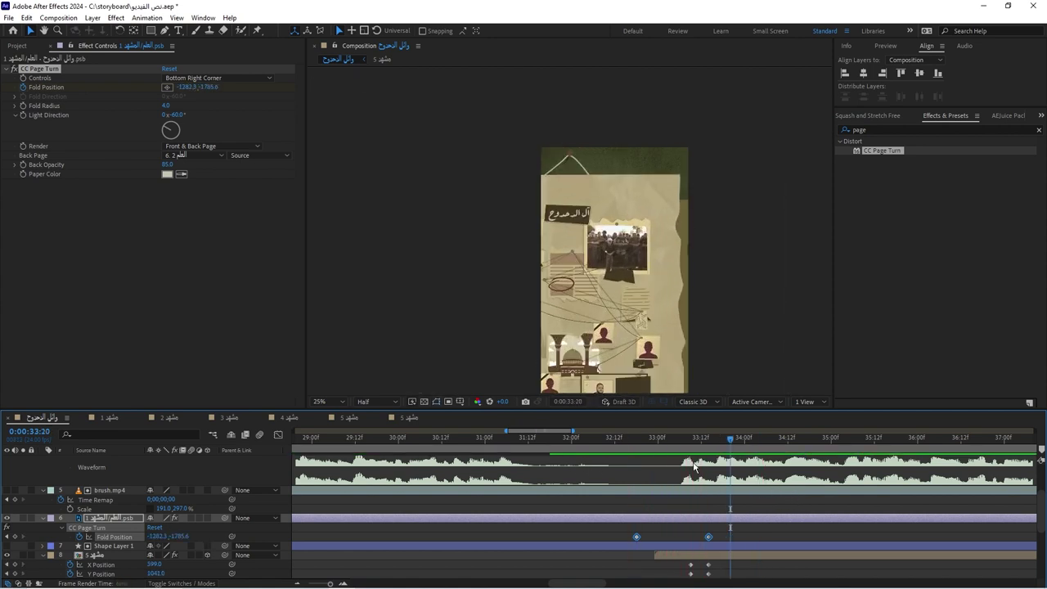
drag(632, 447, 608, 448)
key(space)
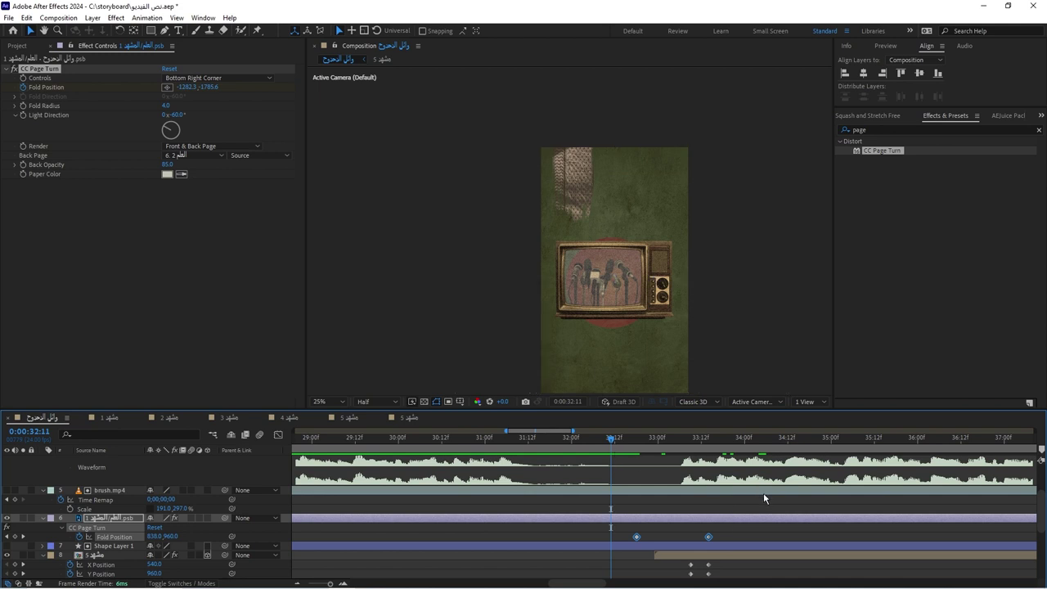
key(space)
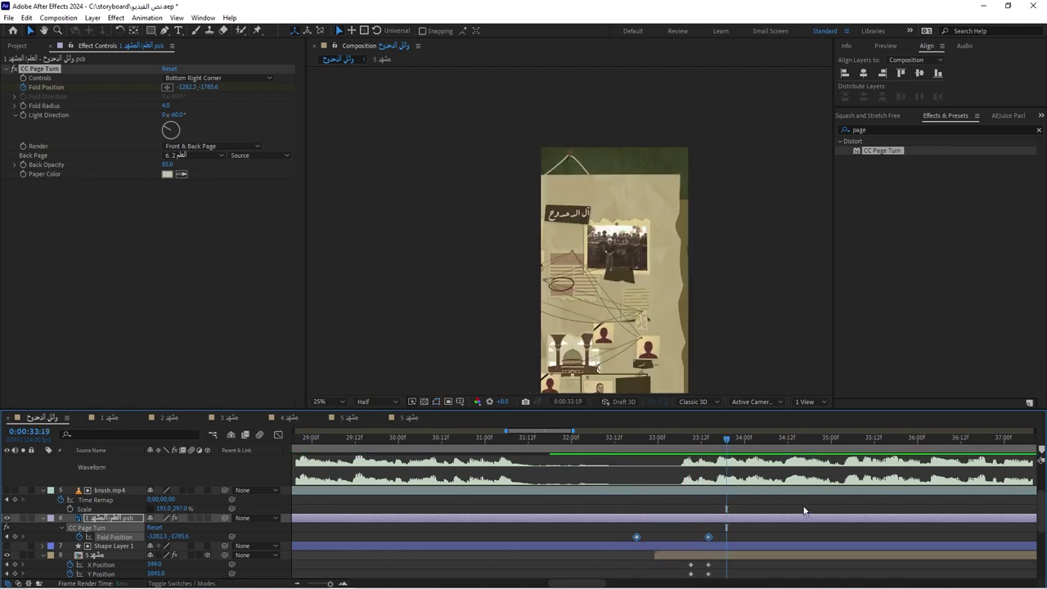
scroll(678, 503, down, 2)
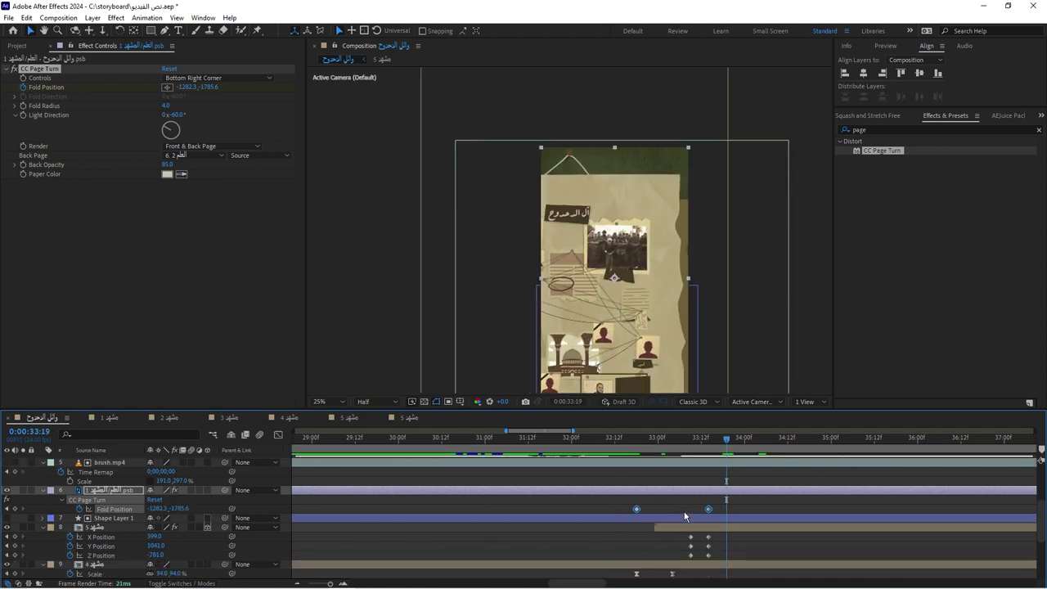
scroll(707, 518, down, 2)
Easy Ease the evidence board's position keyframes, shift them one frame later, and preview
click(689, 501)
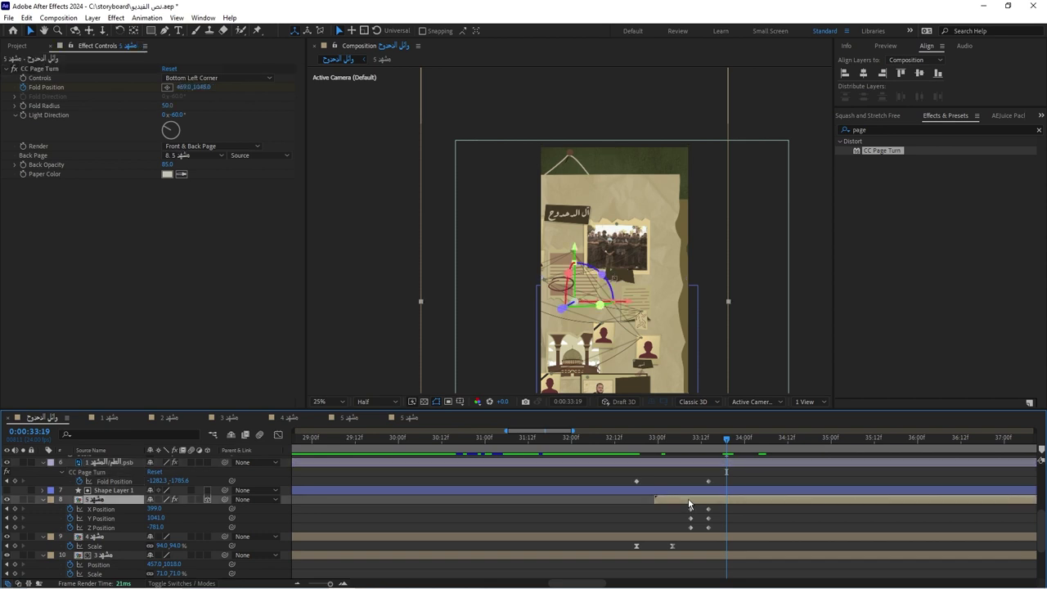
key(u)
scroll(740, 521, down, 2)
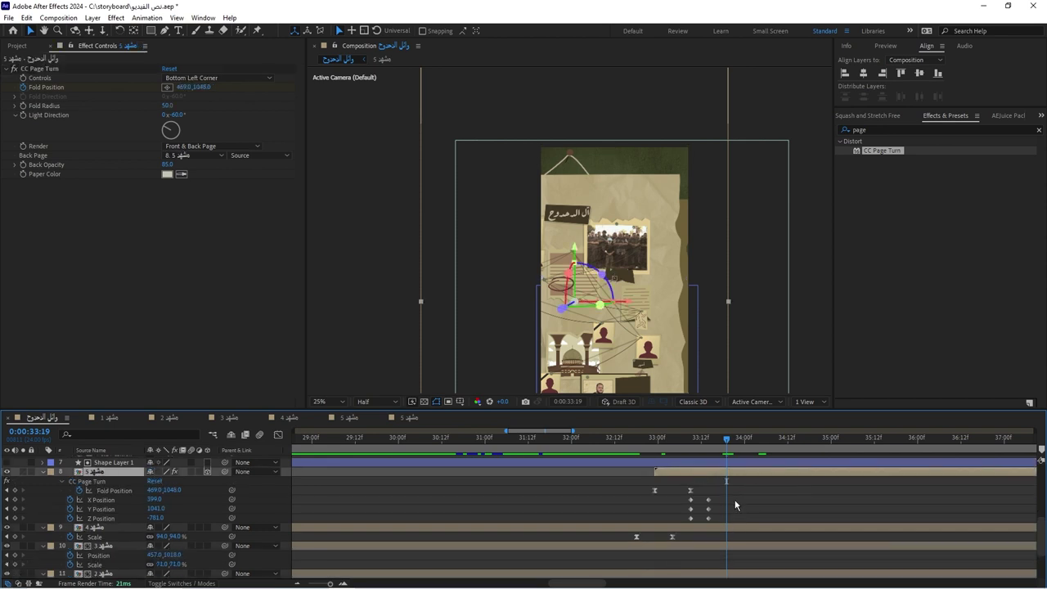
drag(737, 494, 678, 518)
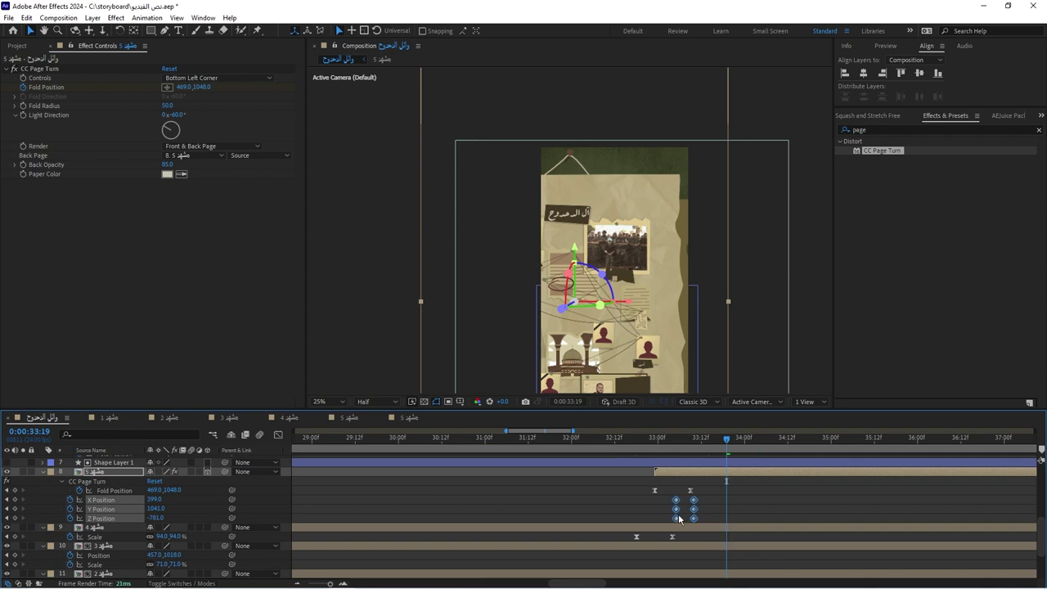
key(F9)
alt+scroll(688, 513, up, 5)
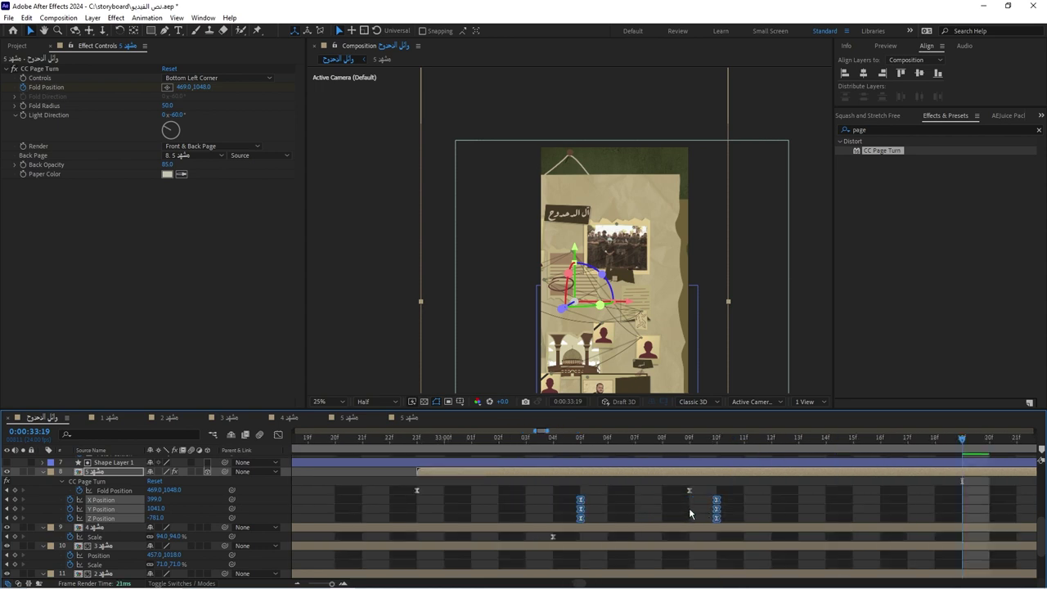
key(alt+Right)
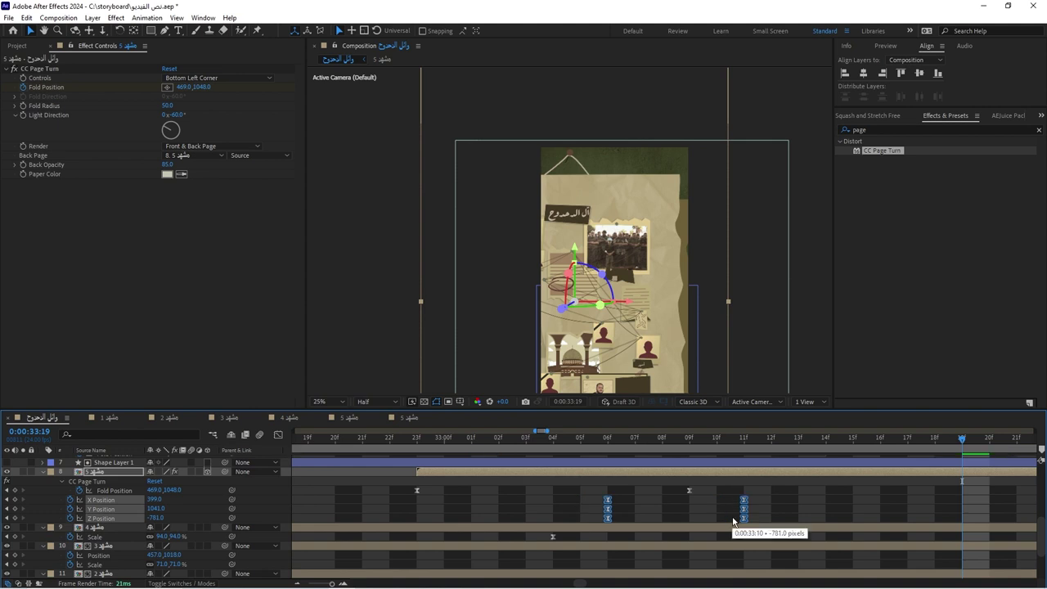
key(space)
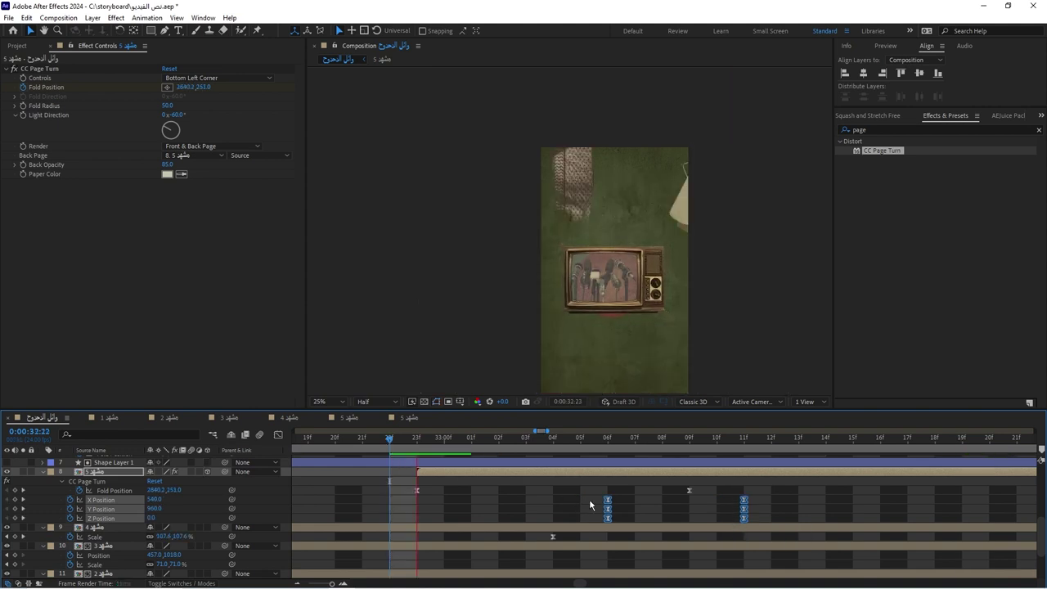
key(space)
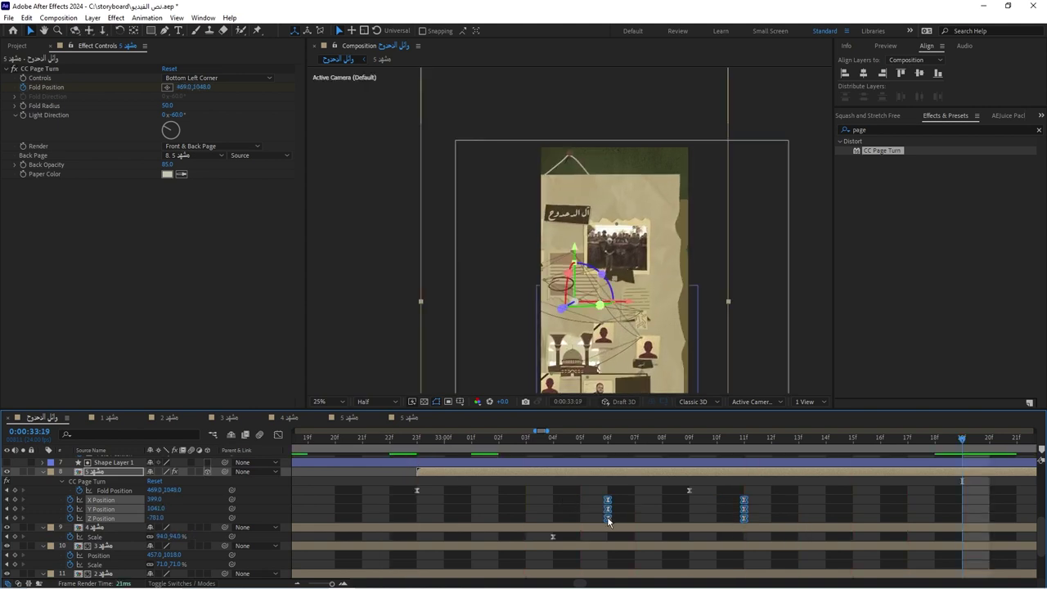
Retime the board's second X/Y/Z Position keyframes to 13f and replay the push-in
drag(608, 520, 530, 516)
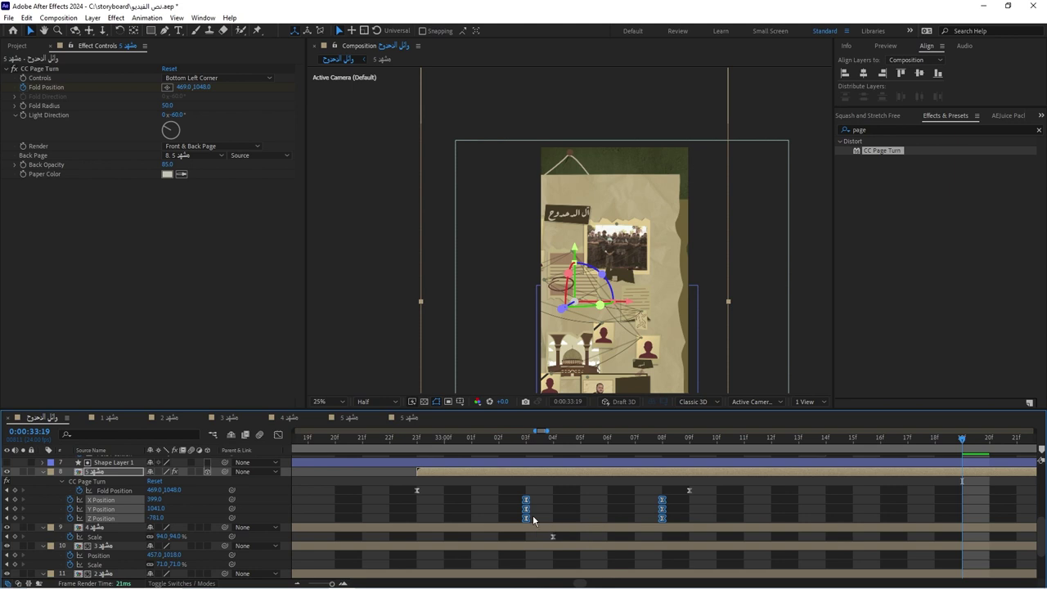
click(358, 446)
key(space)
key(space)
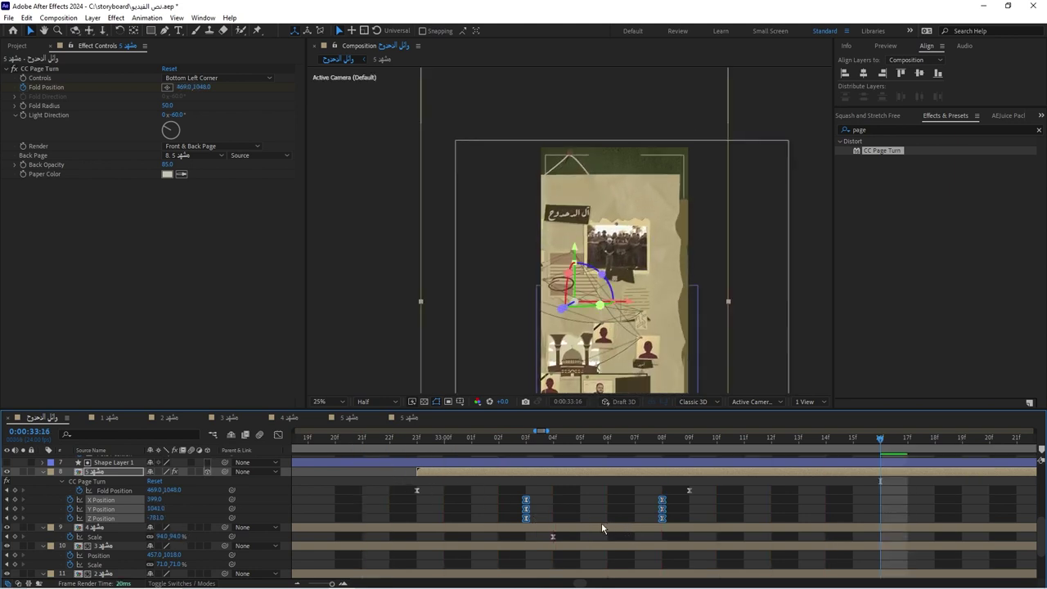
drag(662, 509, 808, 526)
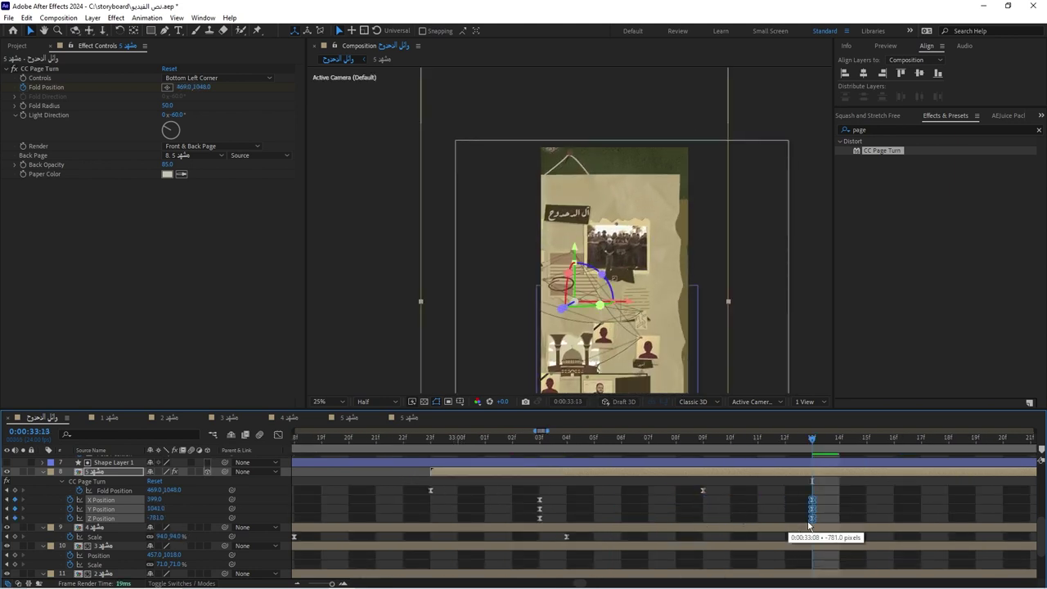
key(space)
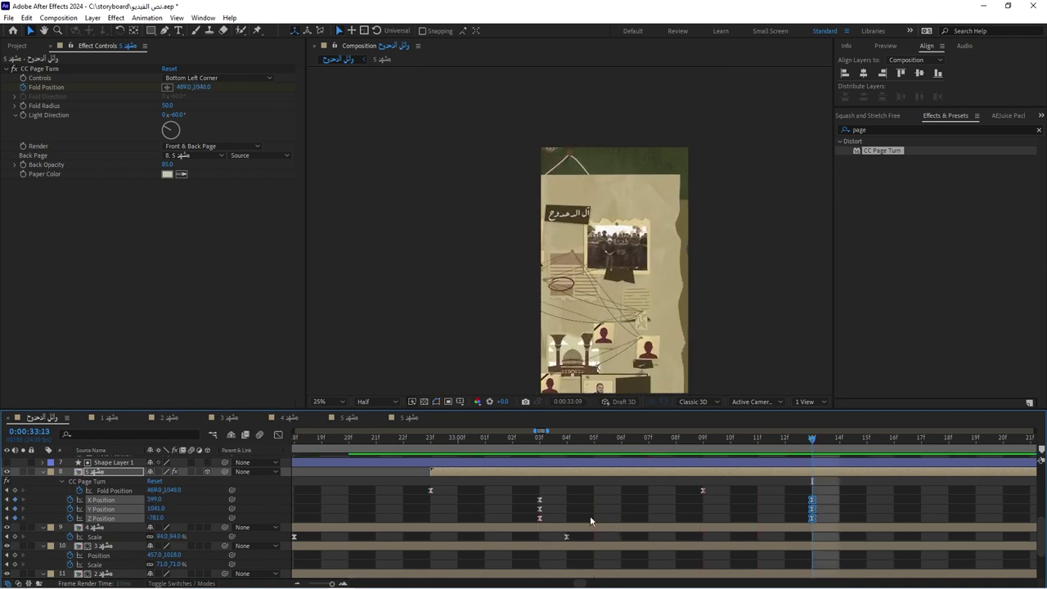
Move the TV layer's Fold Position keyframe earlier so the page turn runs about 32:18–33:08
click(320, 444)
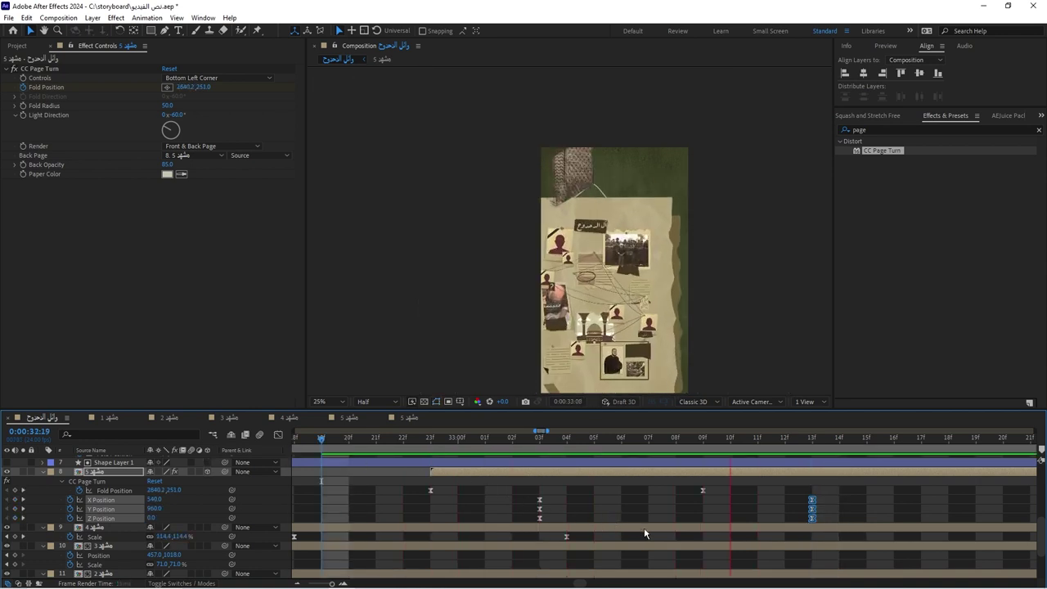
key(space)
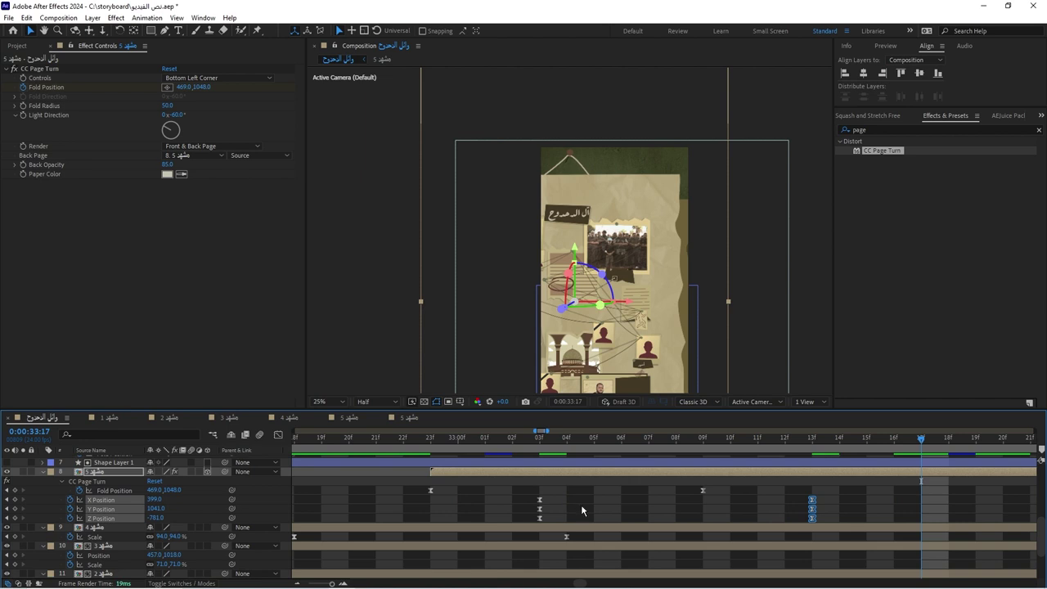
scroll(610, 487, up, 2)
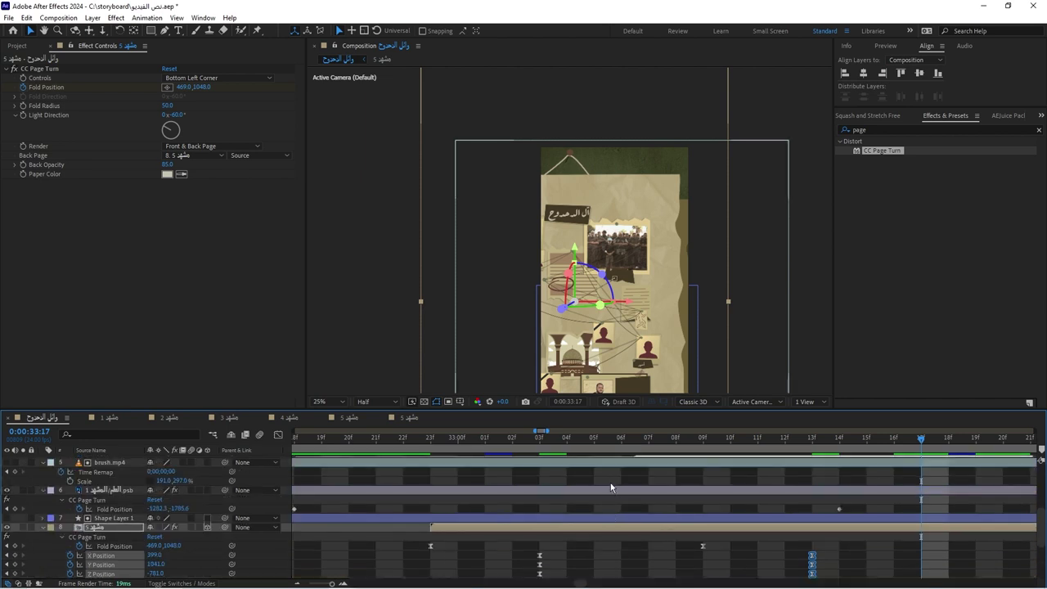
scroll(634, 489, up, 2)
drag(838, 537, 729, 537)
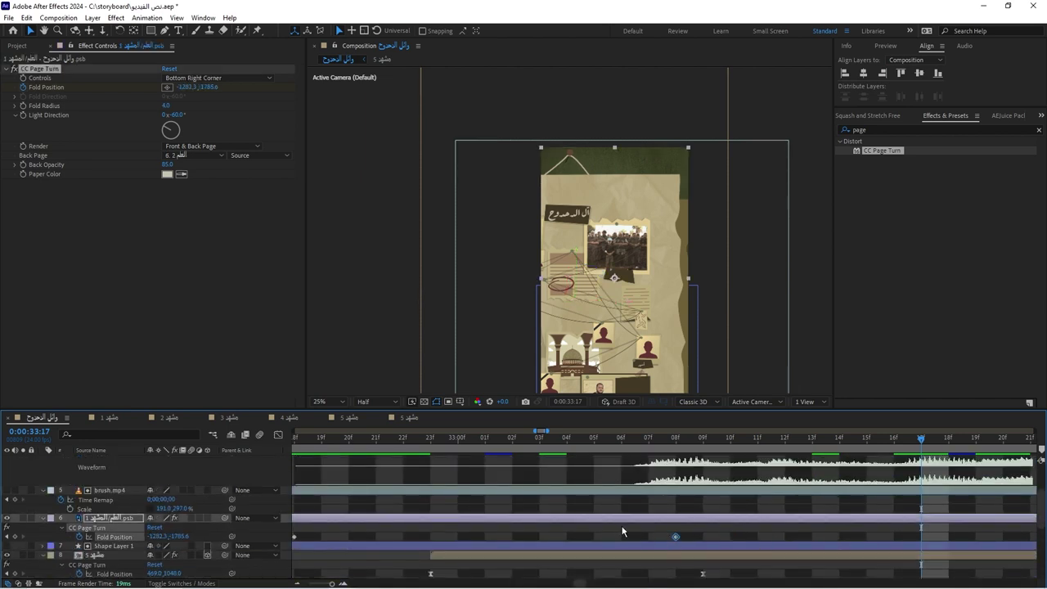
key(minus)
key(space)
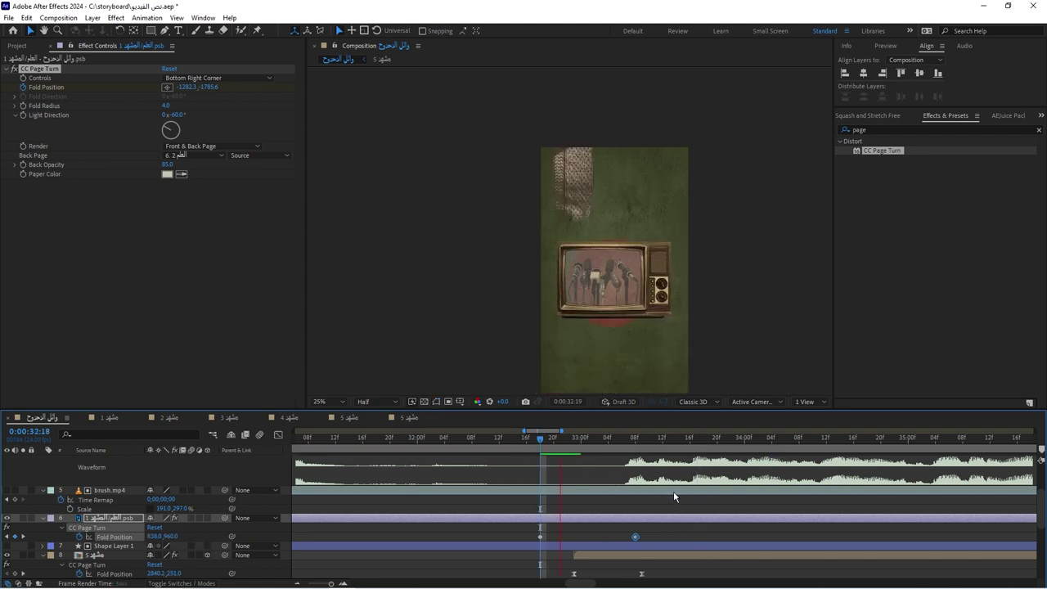
key(space)
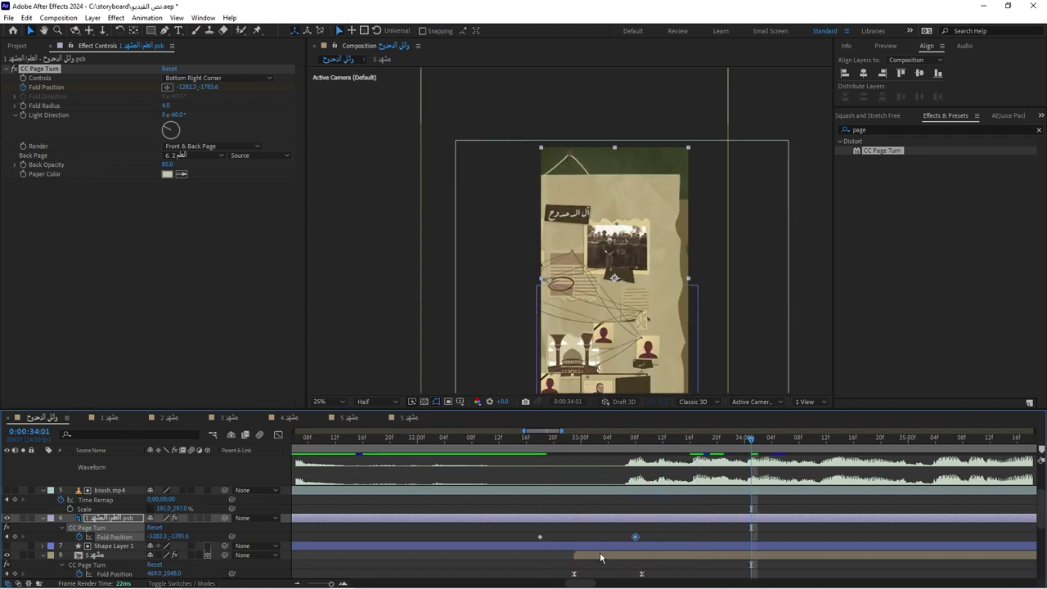
In the مشهد 5 precomp, move the tag layer's anchor point to its top edge with Pan Behind
double_click(600, 558)
scroll(598, 222, up, 3)
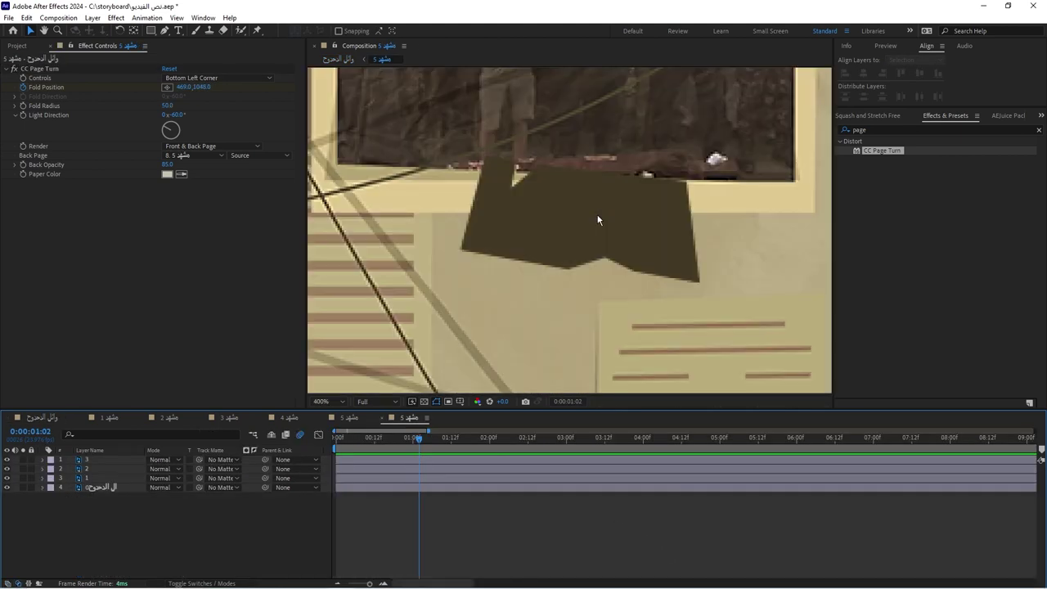
scroll(579, 221, up, 2)
click(94, 479)
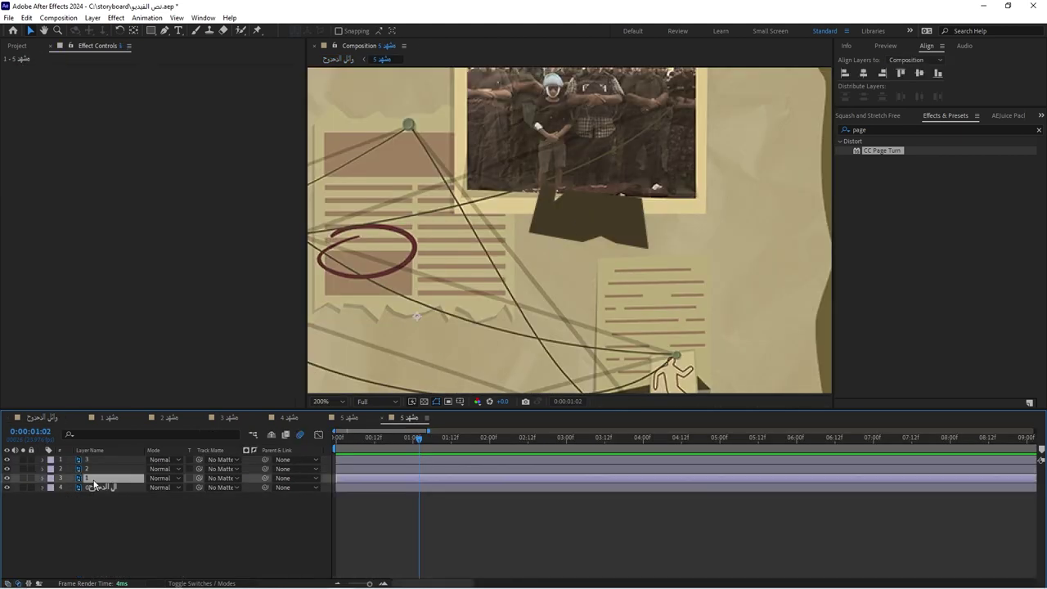
click(195, 59)
scroll(498, 182, down, 4)
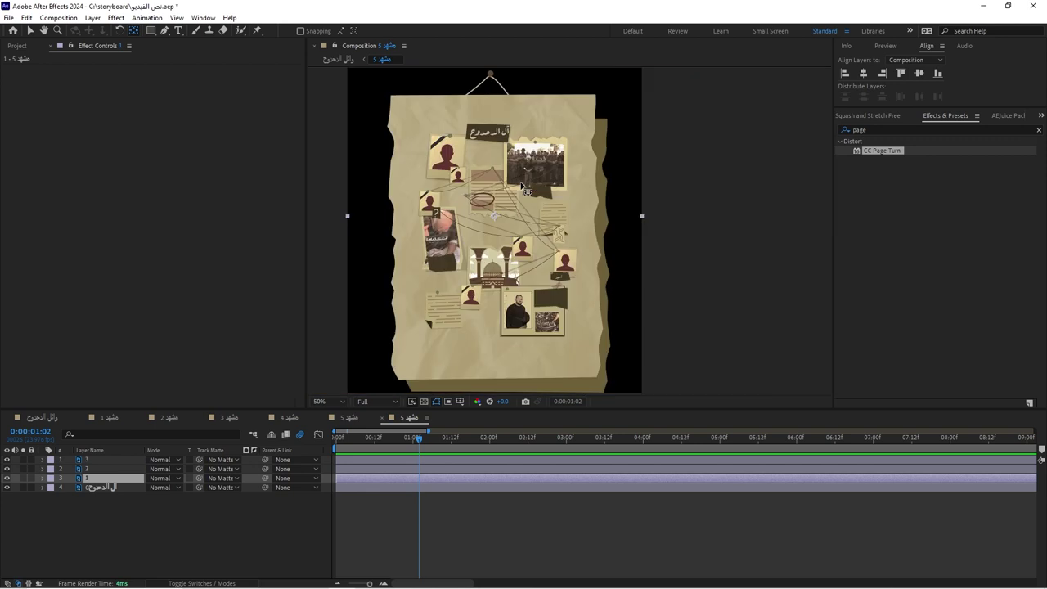
drag(493, 217, 524, 193)
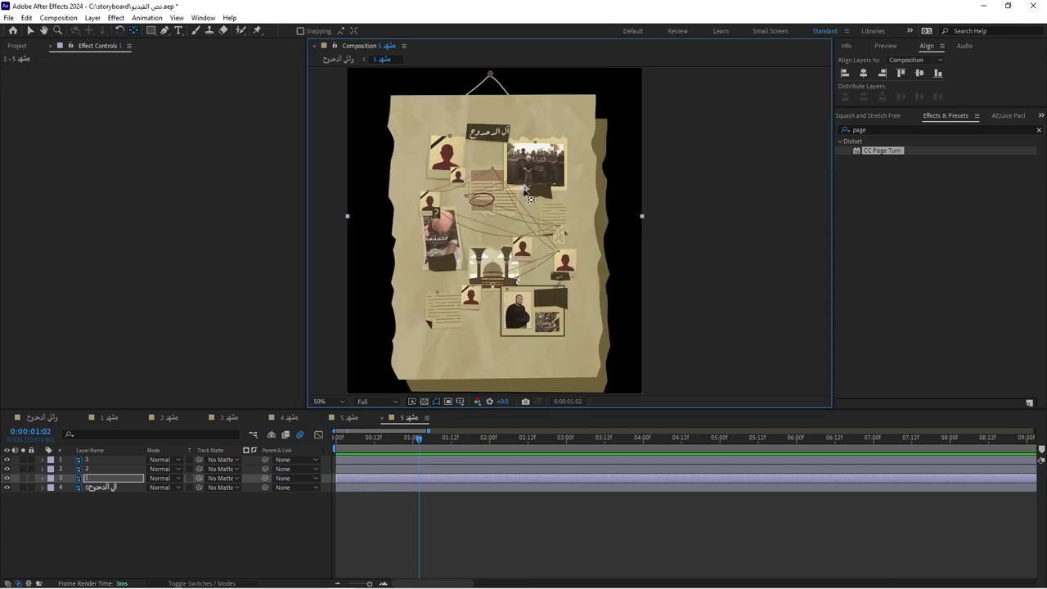
scroll(527, 189, up, 4)
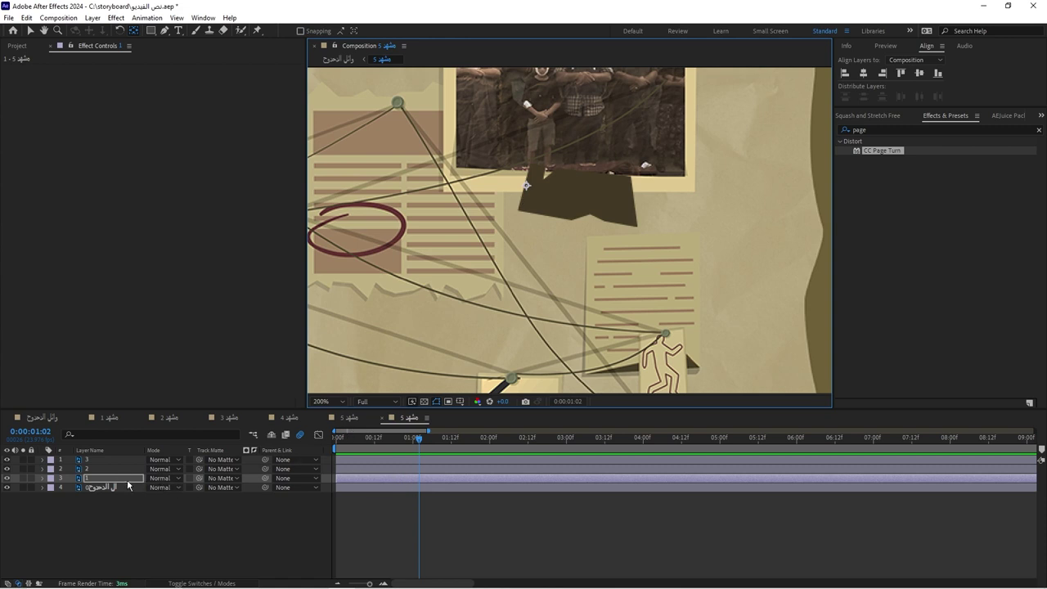
Trim the tag to start at the current frame and add Position and Rotation keyframes
key(alt+bracketleft)
key(p)
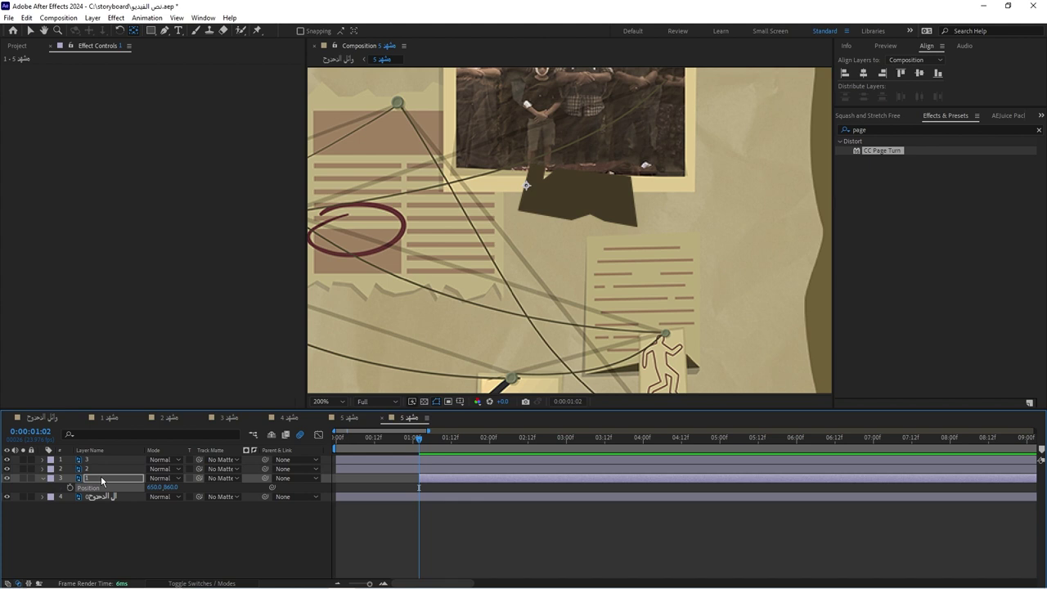
key(shift+r)
click(80, 539)
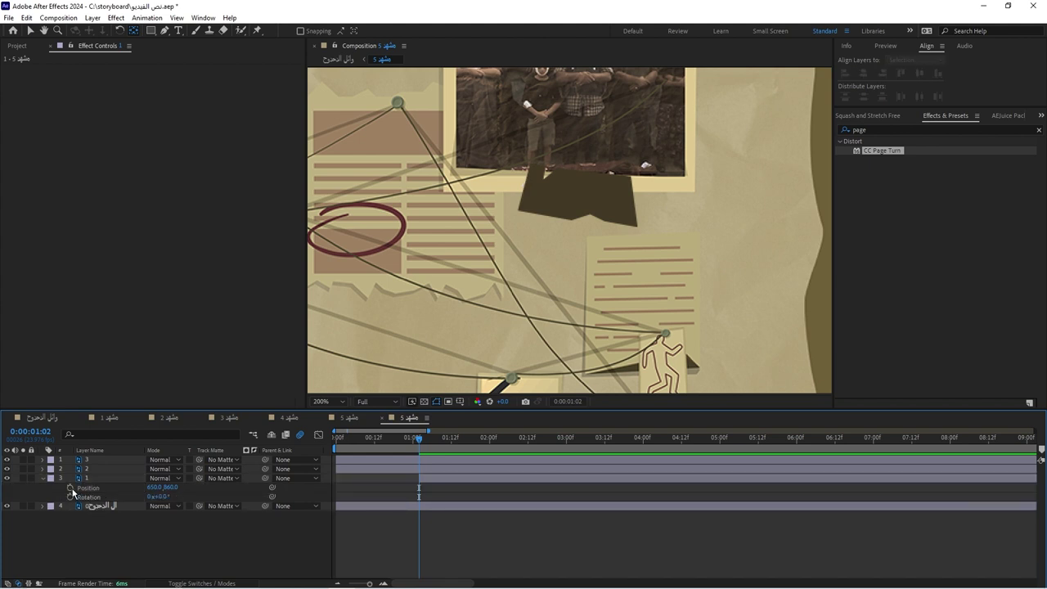
click(70, 487)
click(70, 497)
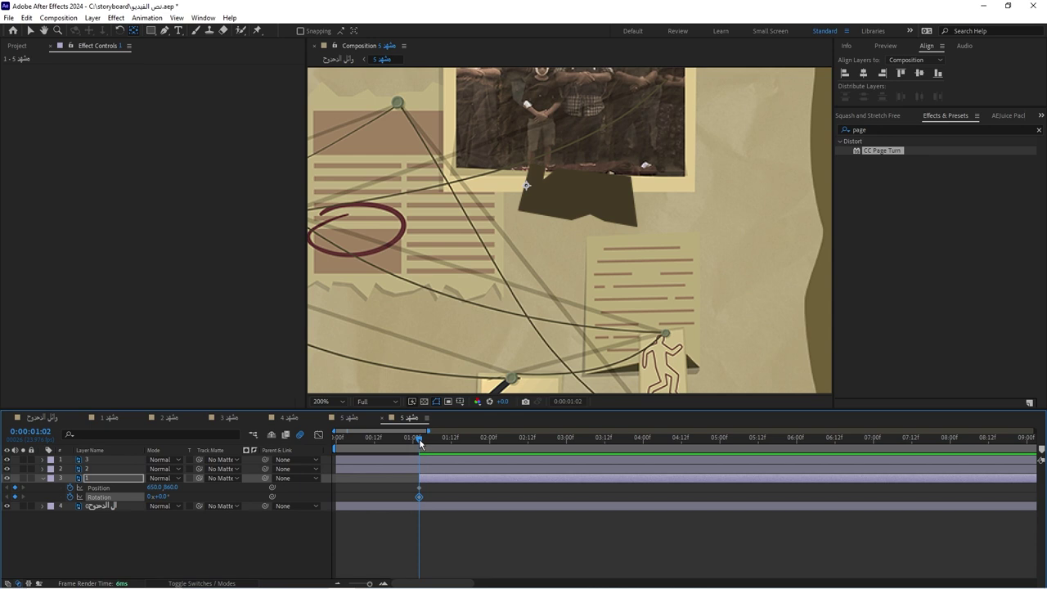
Time-reverse the tag's keyframes so it settles at 650,860, 0° by 1:12, with Easy Ease
mouse_move(420, 443)
mouse_down()
mouse_move(444, 443)
mouse_move(420, 447)
mouse_up()
key(shift+Page_Down)
mouse_move(154, 488)
mouse_down()
mouse_move(174, 498)
mouse_move(195, 487)
mouse_move(172, 497)
mouse_up()
key(ctrl+z)
right_click(451, 496)
mouse_move(563, 491)
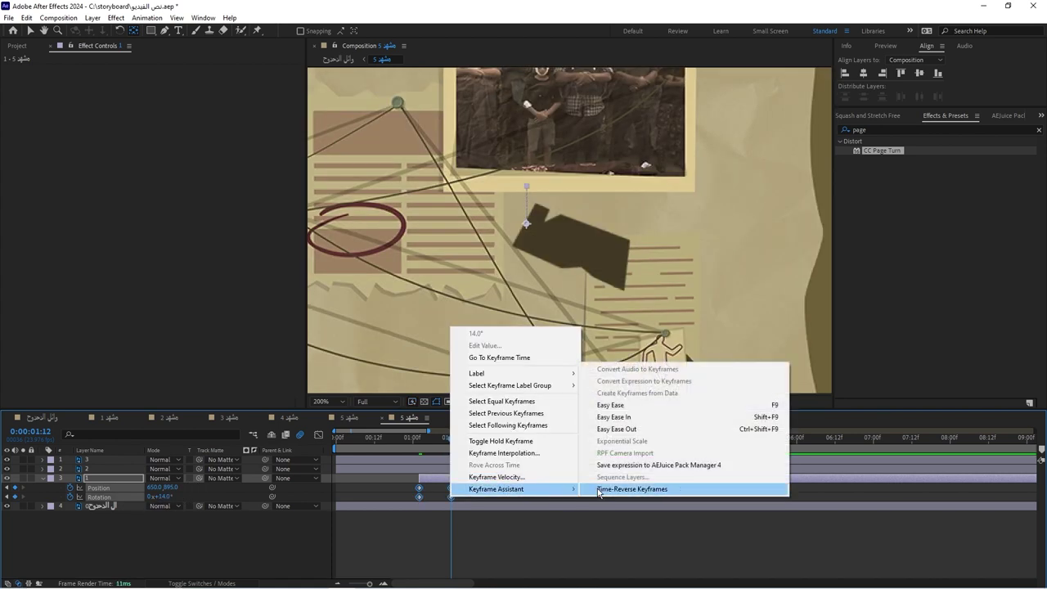
click(598, 490)
key(F9)
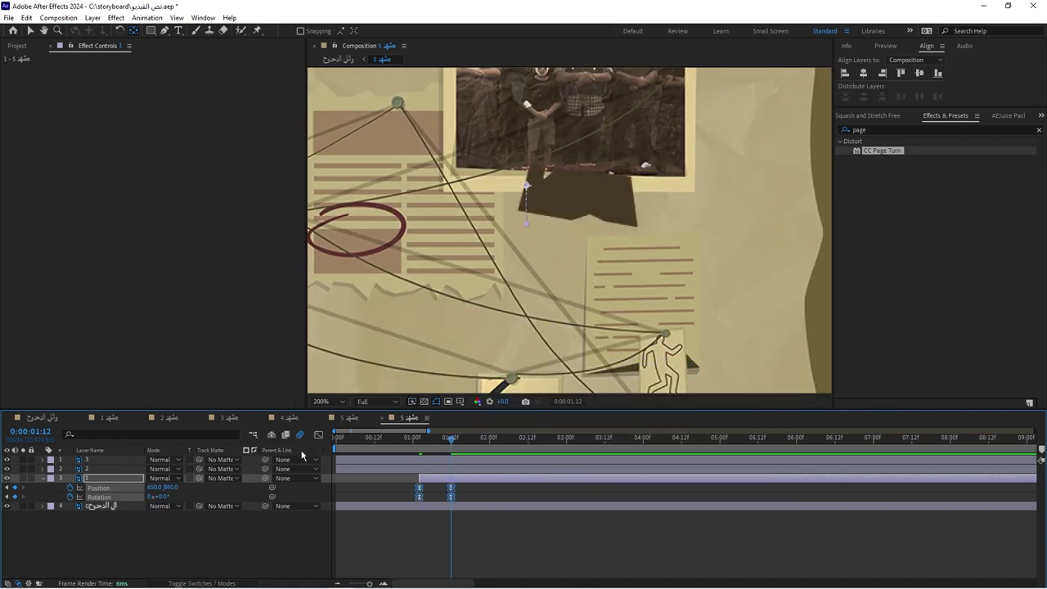
Preview the page-turn transition with the swinging tag in the main composition
click(56, 418)
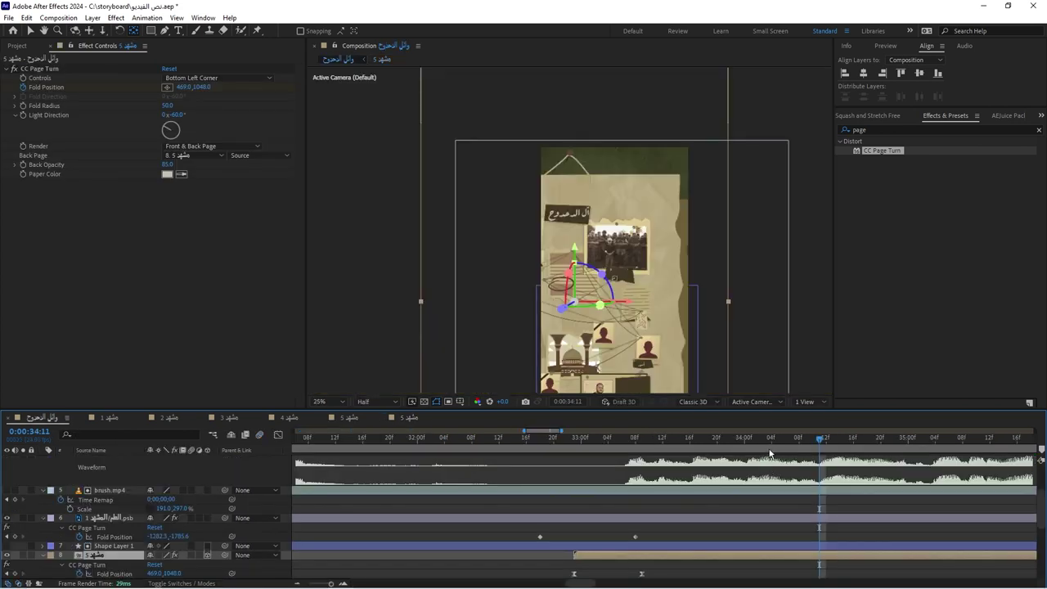
click(569, 438)
key(space)
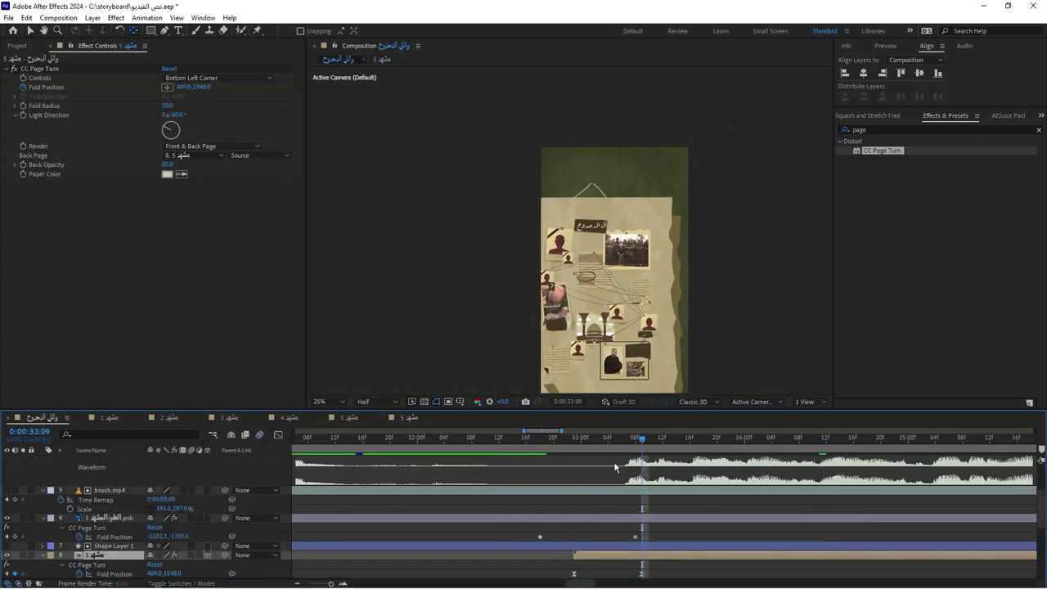
key(space)
Set the board's Z Position to -977 at the 33:13 keyframe
click(676, 442)
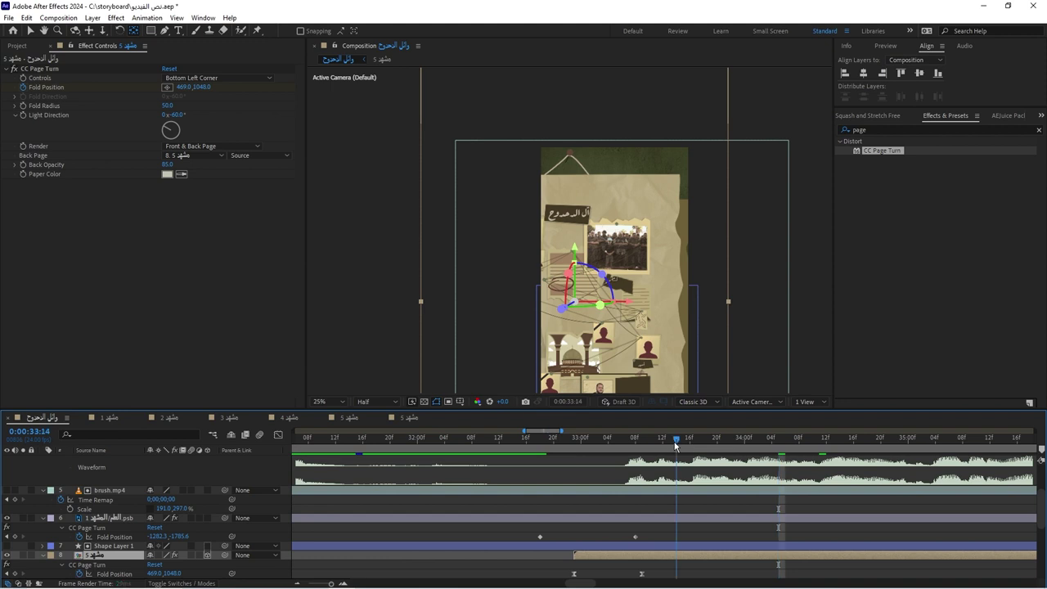
click(665, 442)
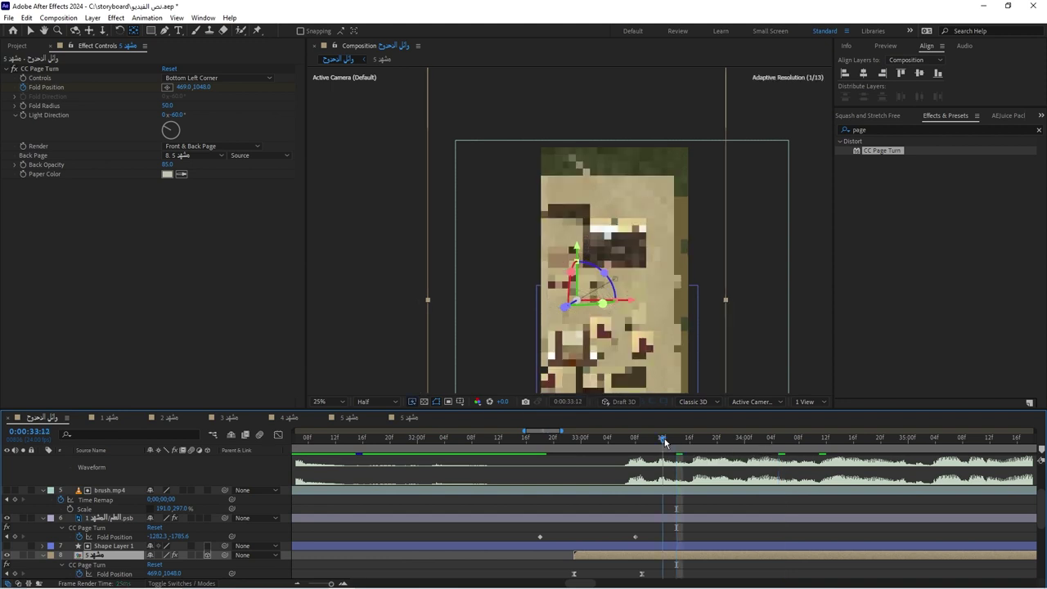
scroll(644, 508, down, 3)
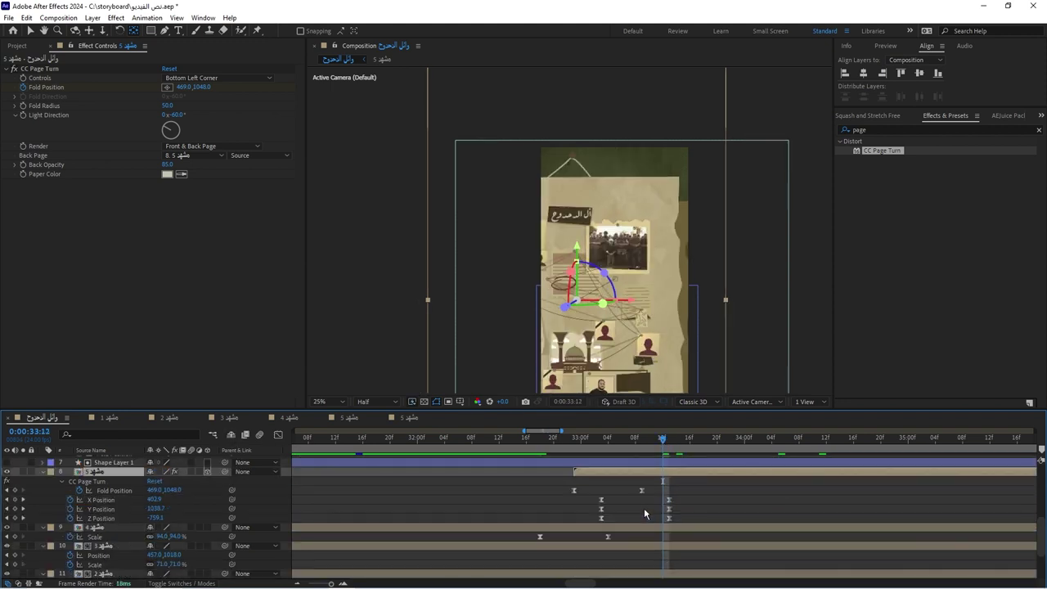
scroll(680, 501, up, 2)
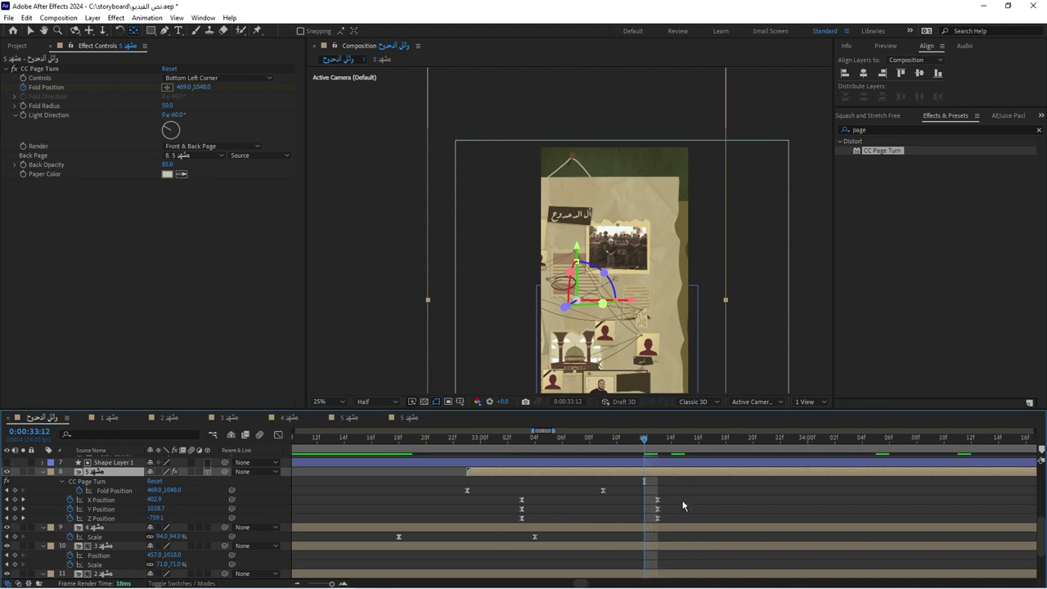
click(654, 436)
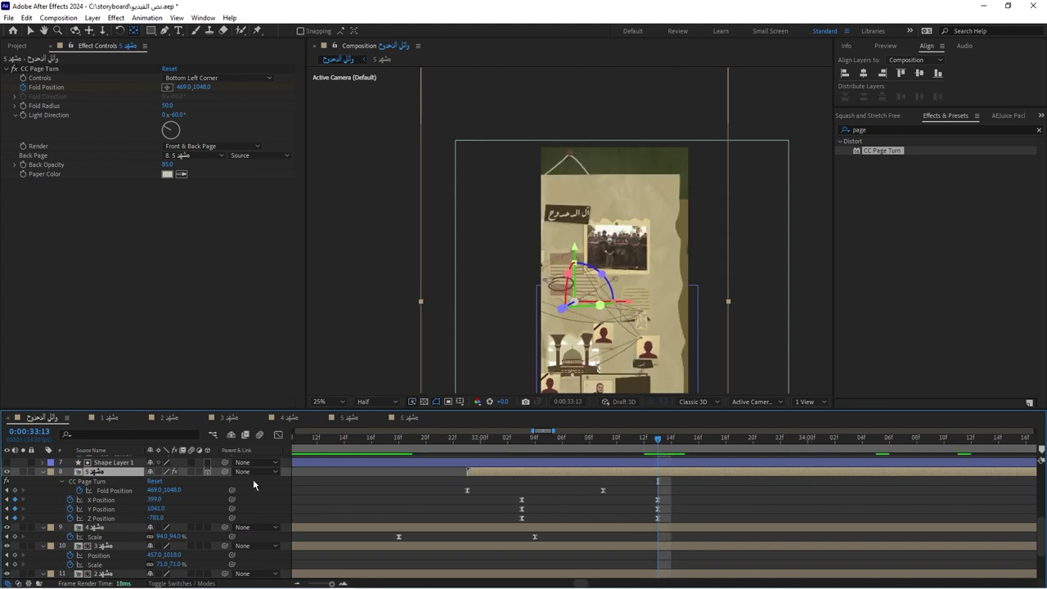
mouse_move(157, 518)
mouse_down()
mouse_move(135, 522)
mouse_move(215, 509)
mouse_up()
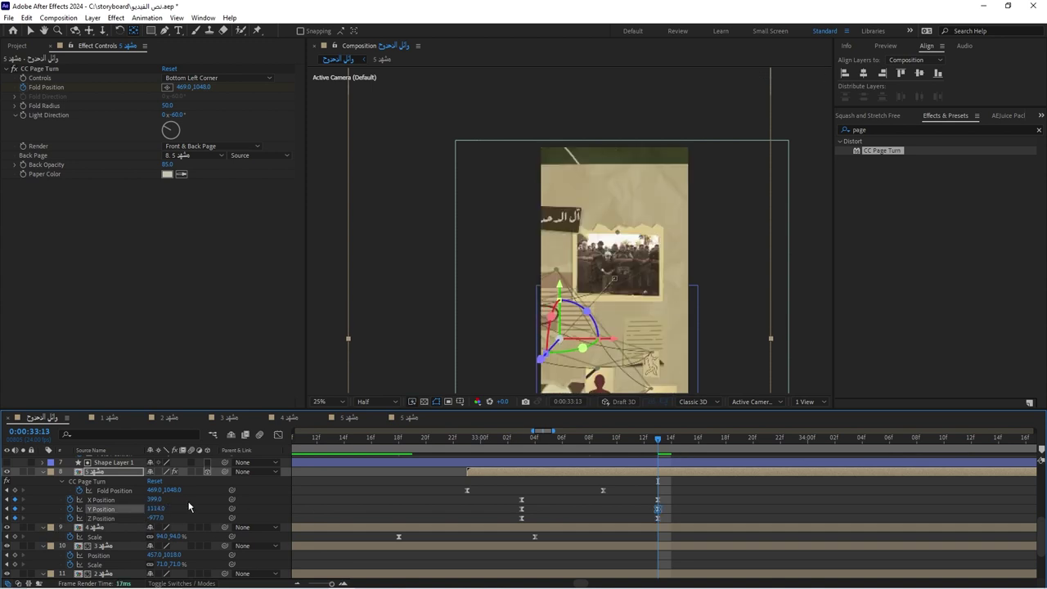
key(Page_Up)
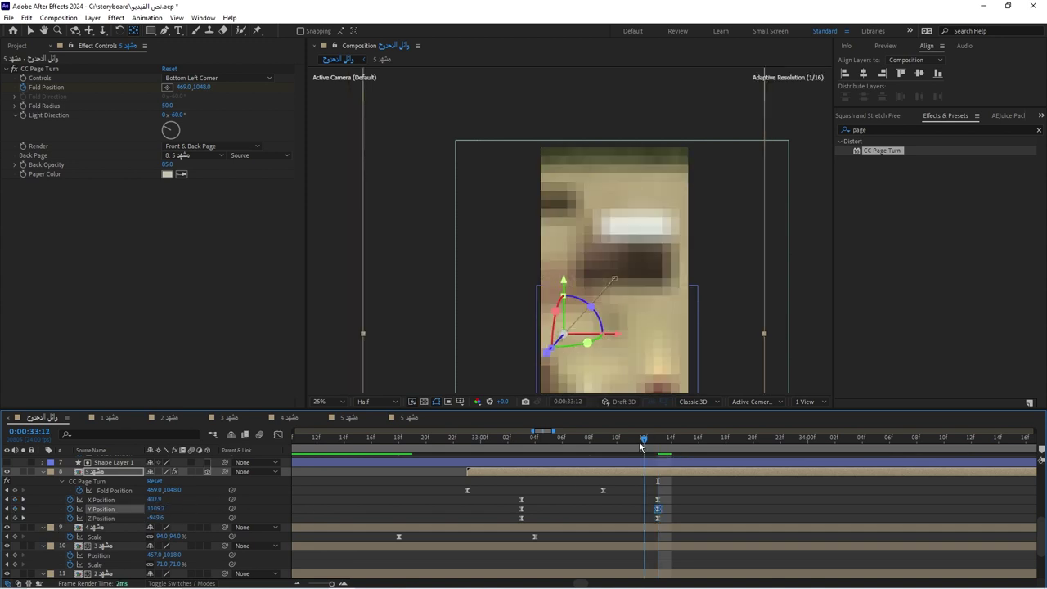
key(Page_Up)
scroll(704, 495, up, 1)
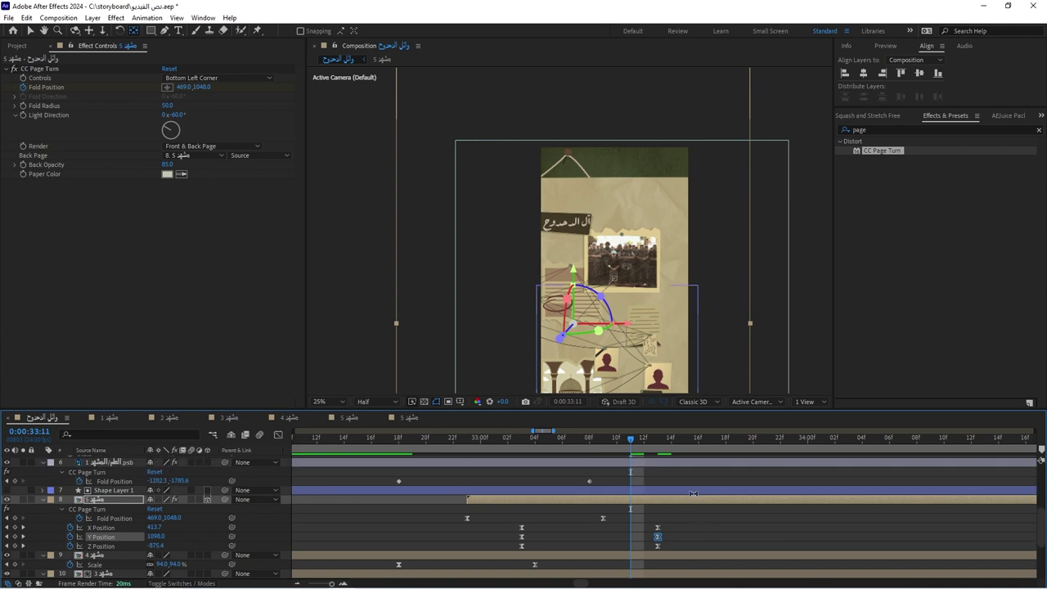
scroll(610, 498, up, 1)
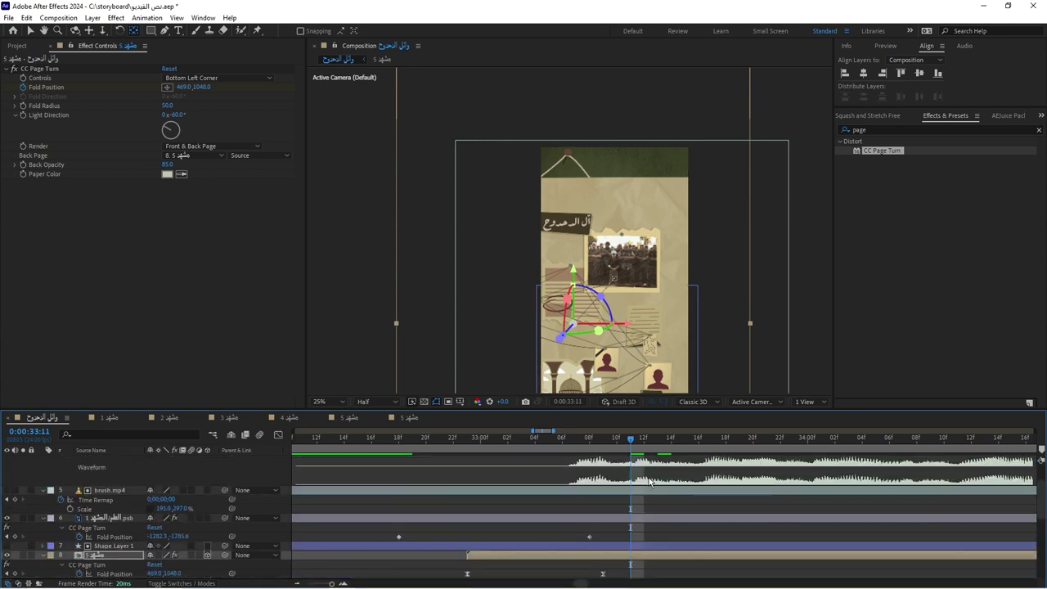
scroll(627, 538, down, 1)
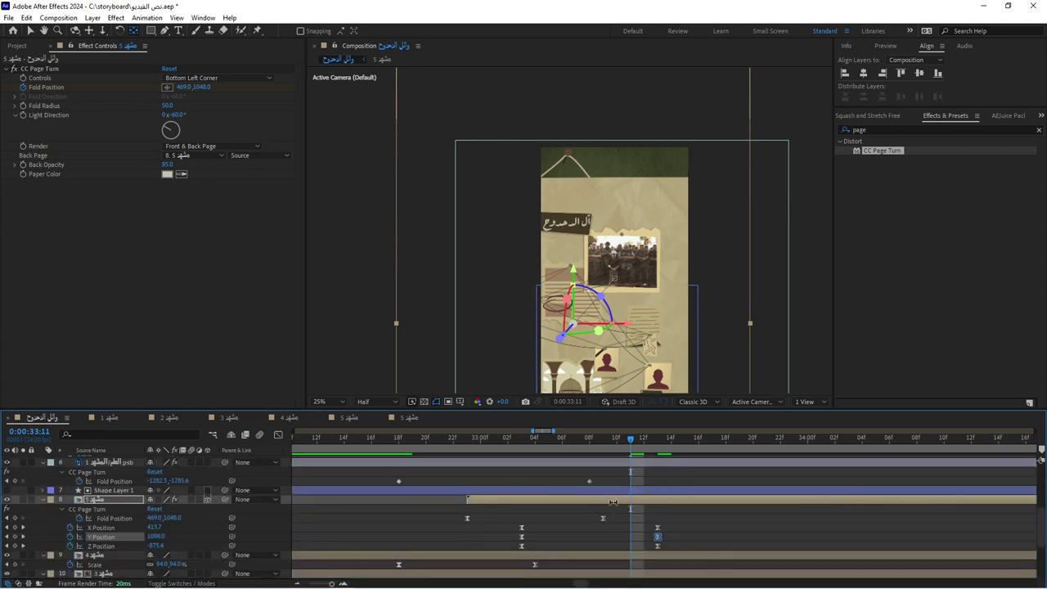
Slide the tag's swing keyframes in مشهد 5 earlier to start at 0:00:00:12
double_click(613, 500)
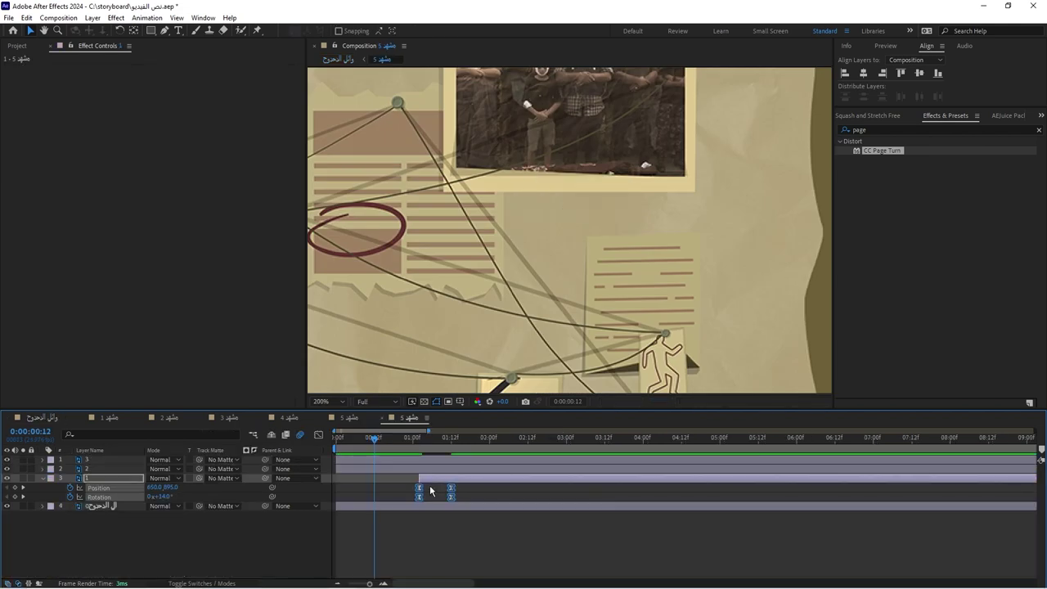
drag(431, 490, 387, 489)
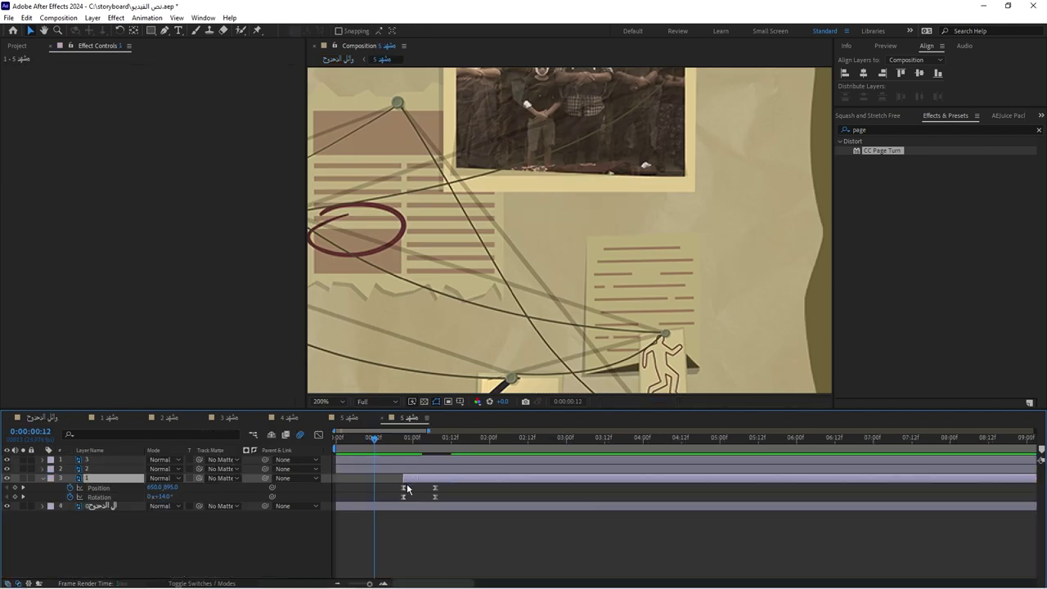
click(37, 418)
Scrub through and play back the page turn in the main composition
click(566, 442)
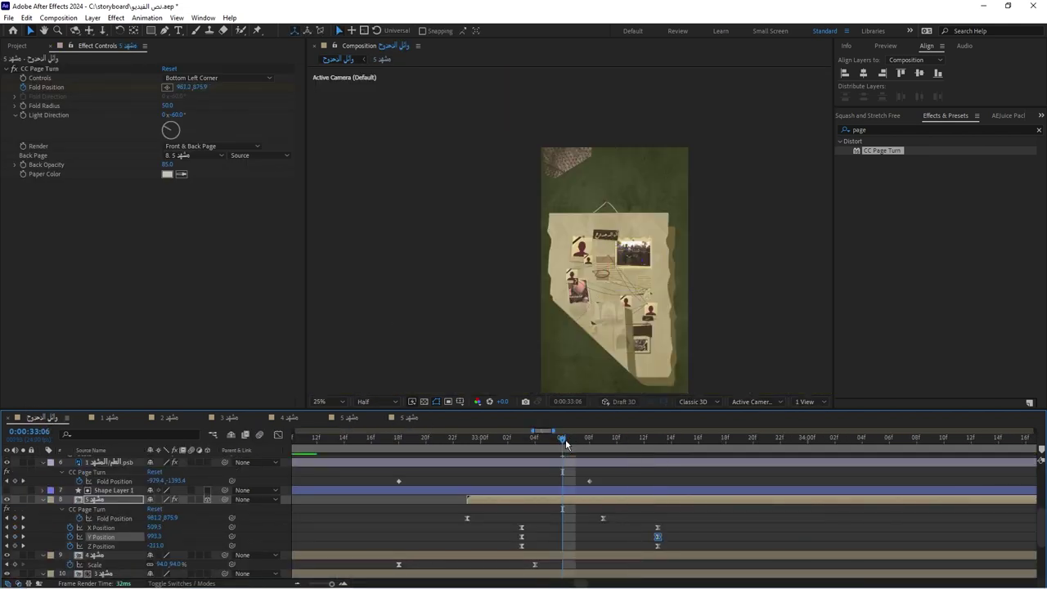
drag(566, 443, 658, 442)
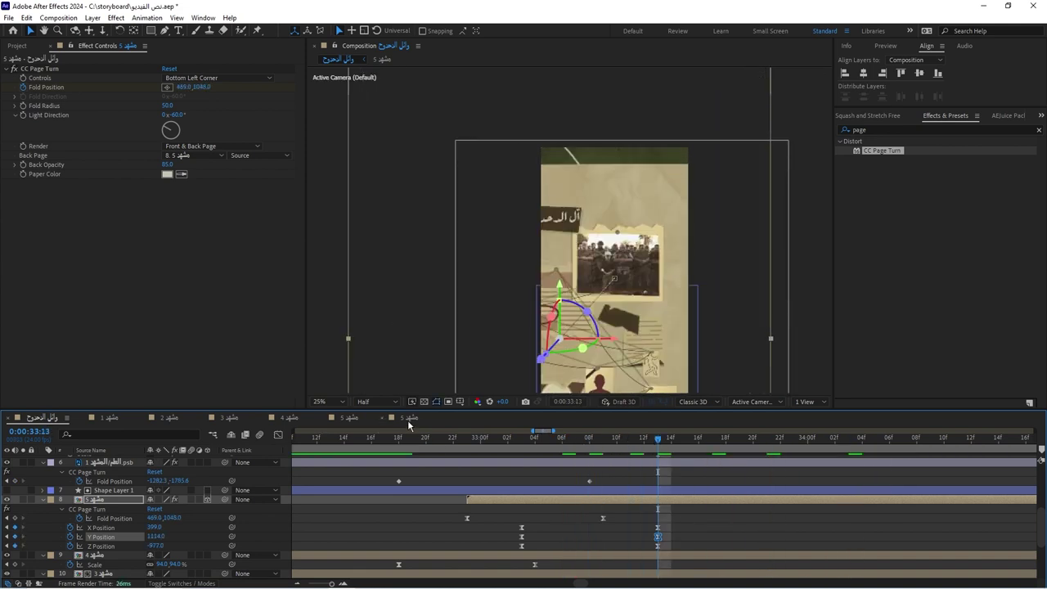
click(408, 418)
key(shift+Escape)
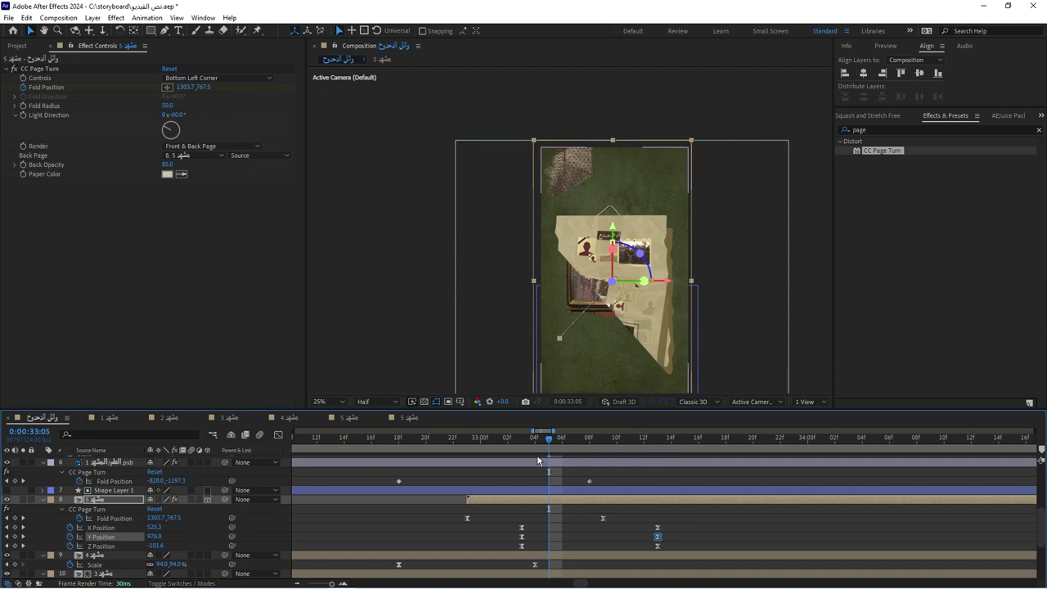
key(space)
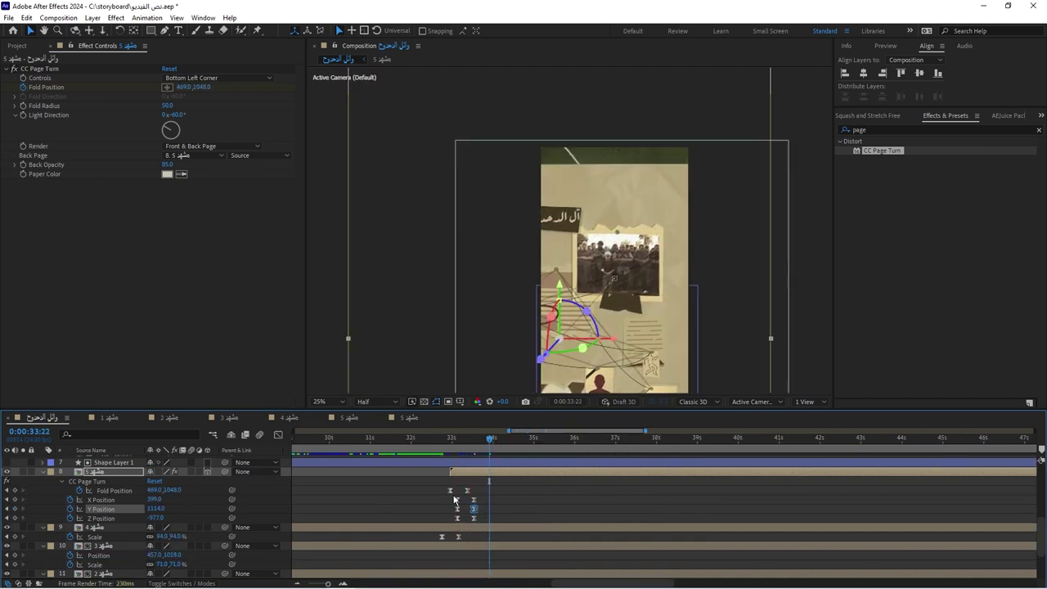
alt+scroll(485, 495, up, 3)
scroll(525, 498, up, 1)
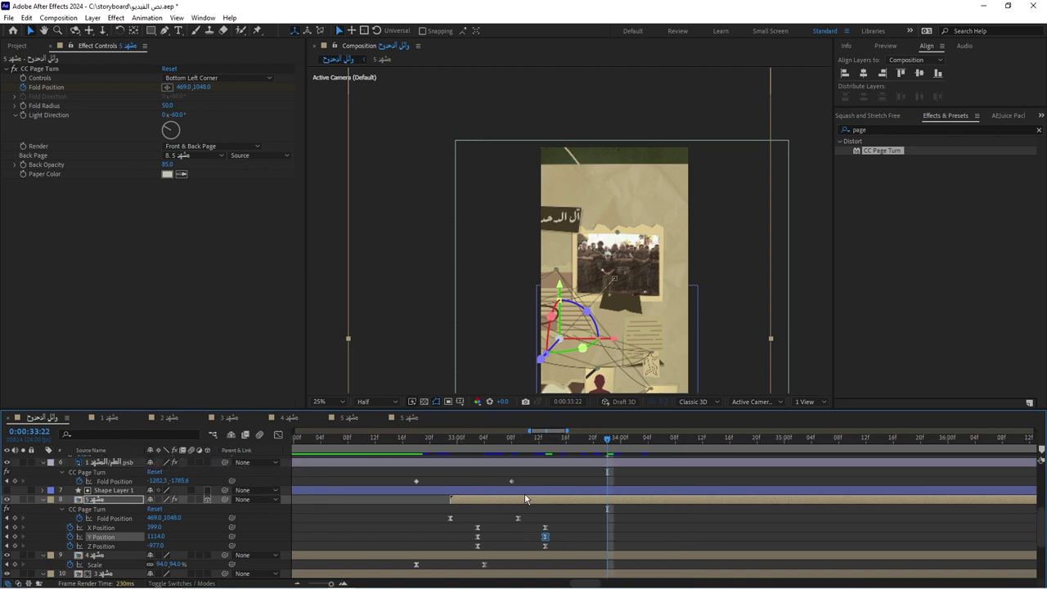
key(Page_Up)
key(Page_Up)
key(Page_Up)
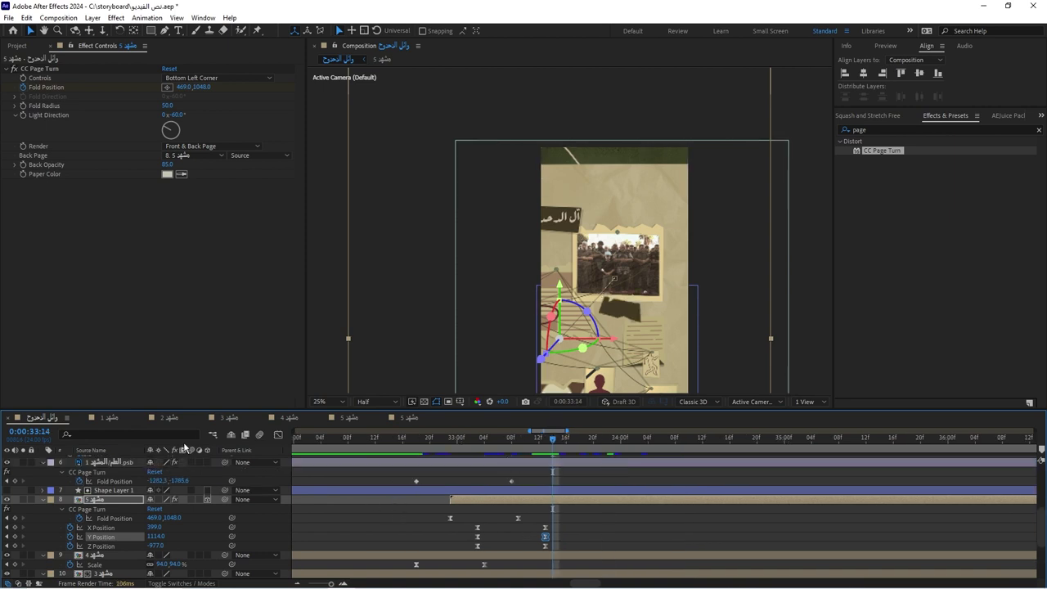
Select the 1988 date text layer in the مشهد 2 composition for copying
click(170, 418)
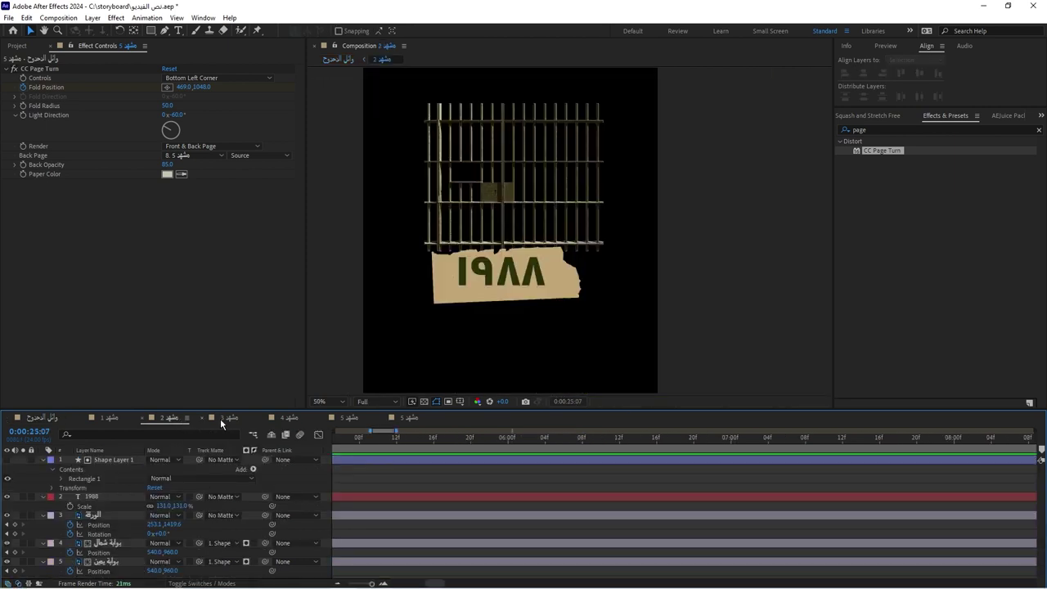
click(98, 507)
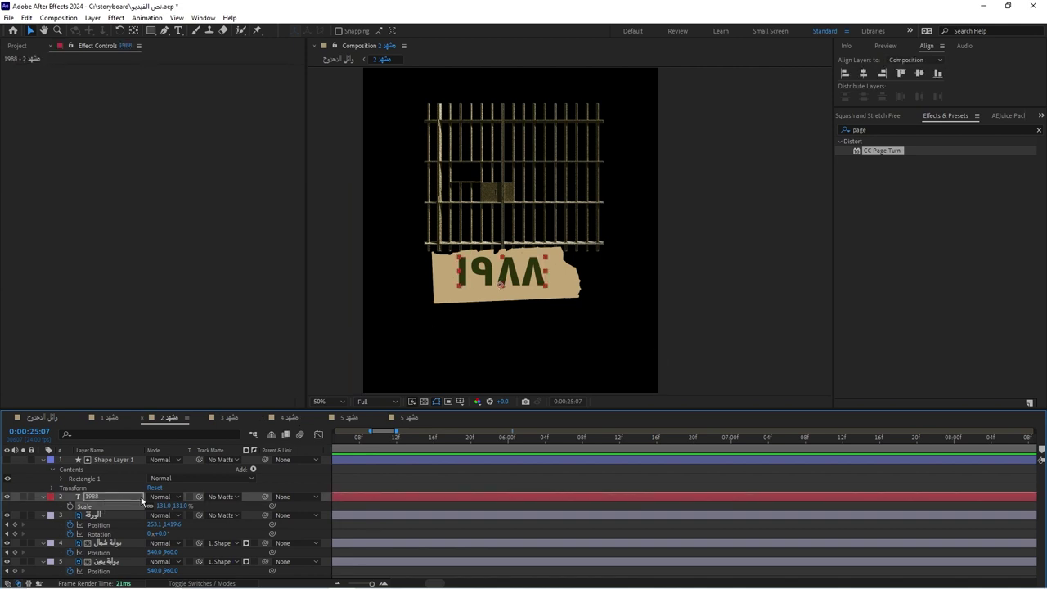
click(360, 499)
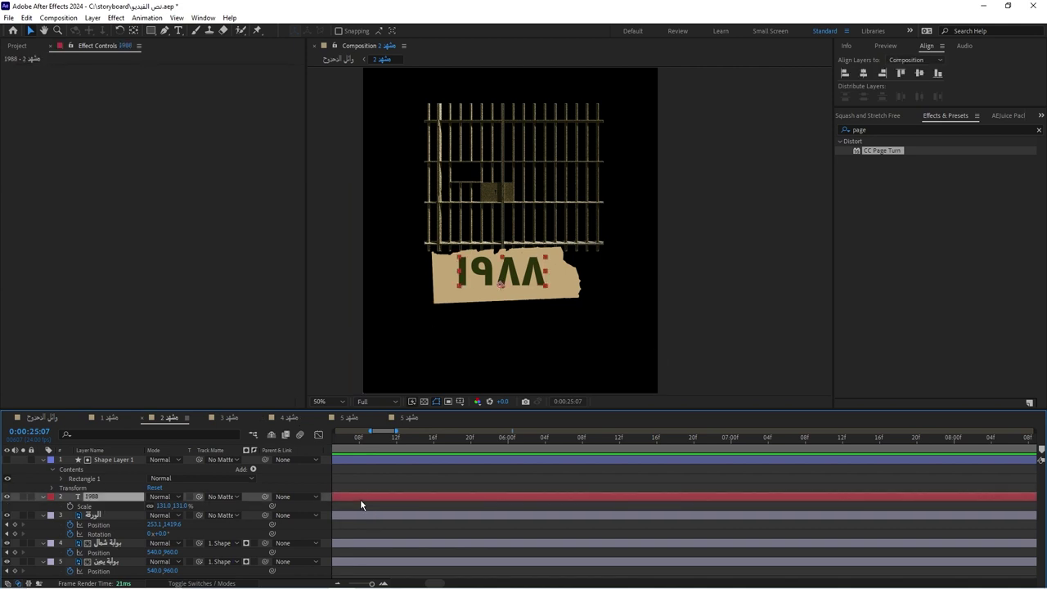
Paste the 1988 date layer into مشهد 5, starting at the swing's frame, with its keyframes shown
click(399, 417)
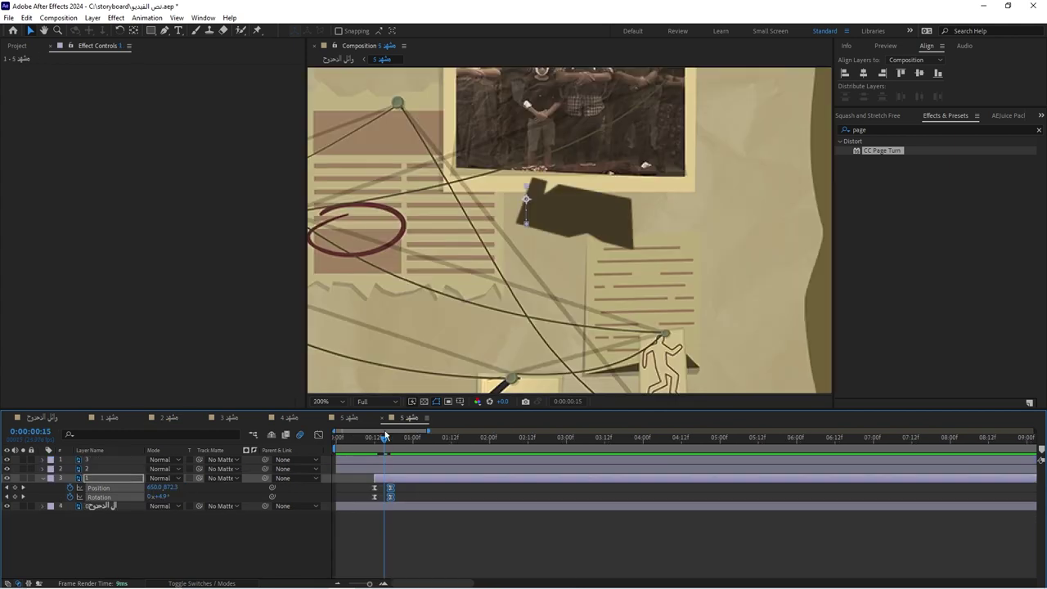
key(ctrl+v)
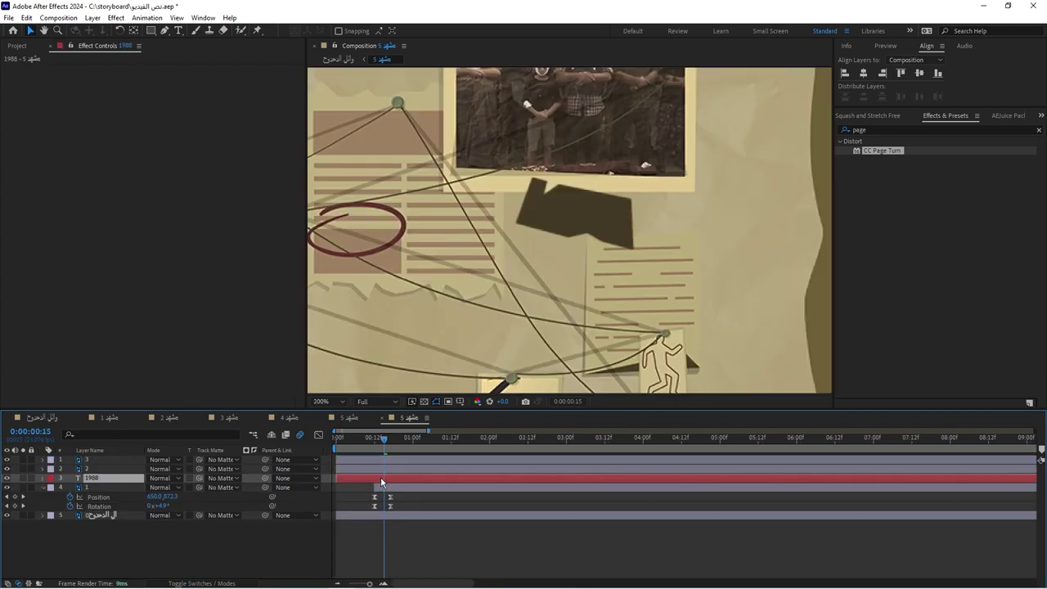
key(alt+bracketleft)
scroll(516, 265, down, 4)
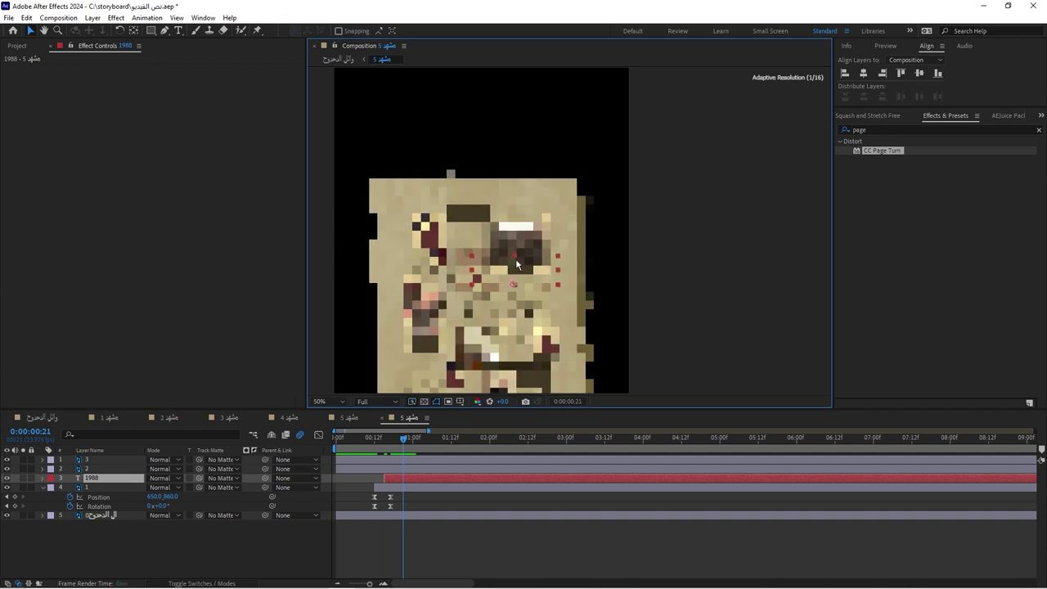
key(u)
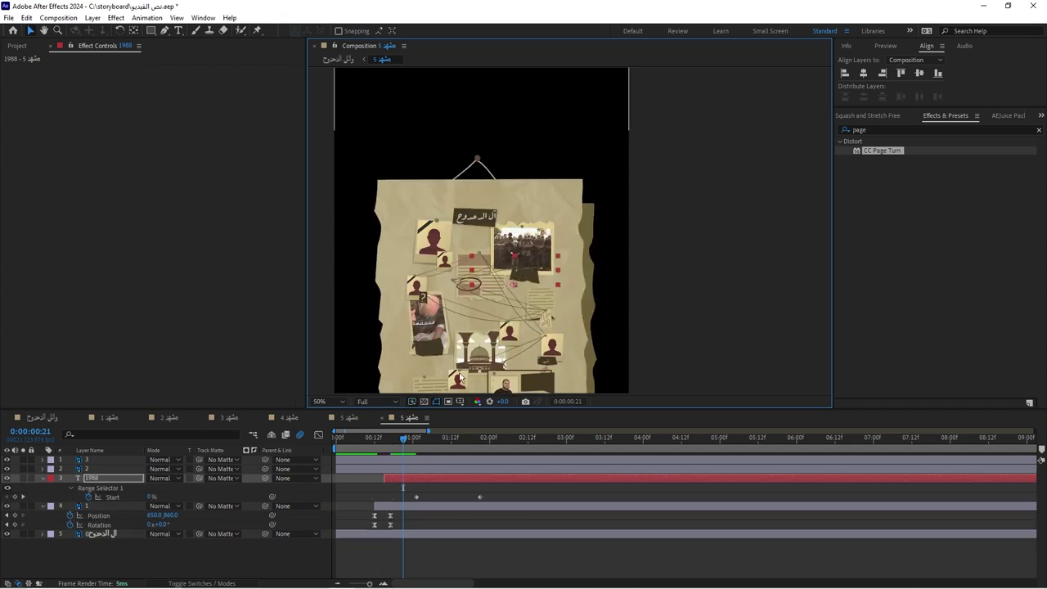
scroll(512, 284, up, 2)
Scale the 1988 date to 27% and nudge it onto the dark tag
drag(448, 441, 489, 440)
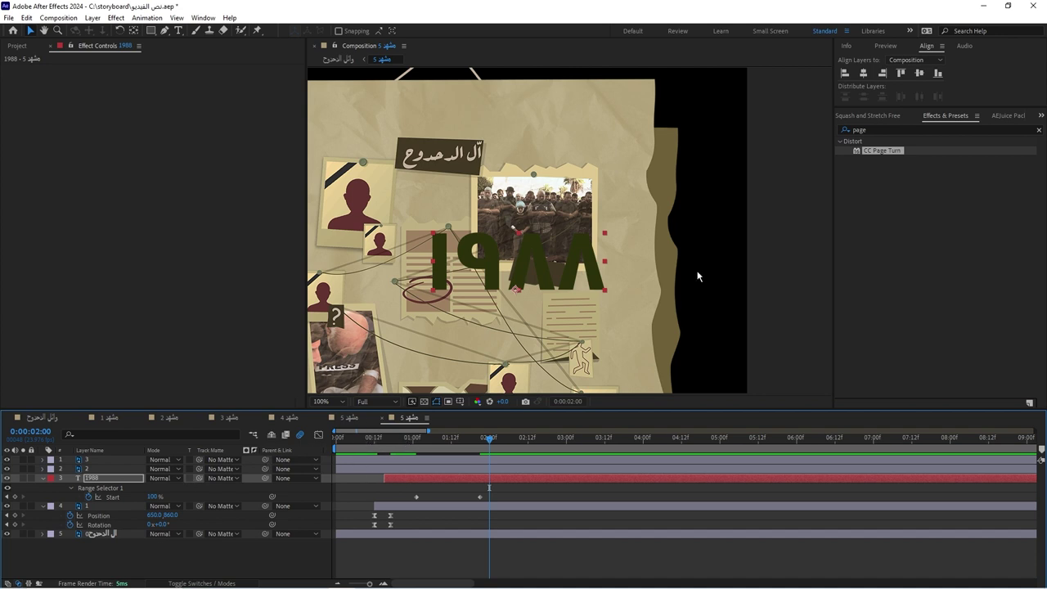
key(s)
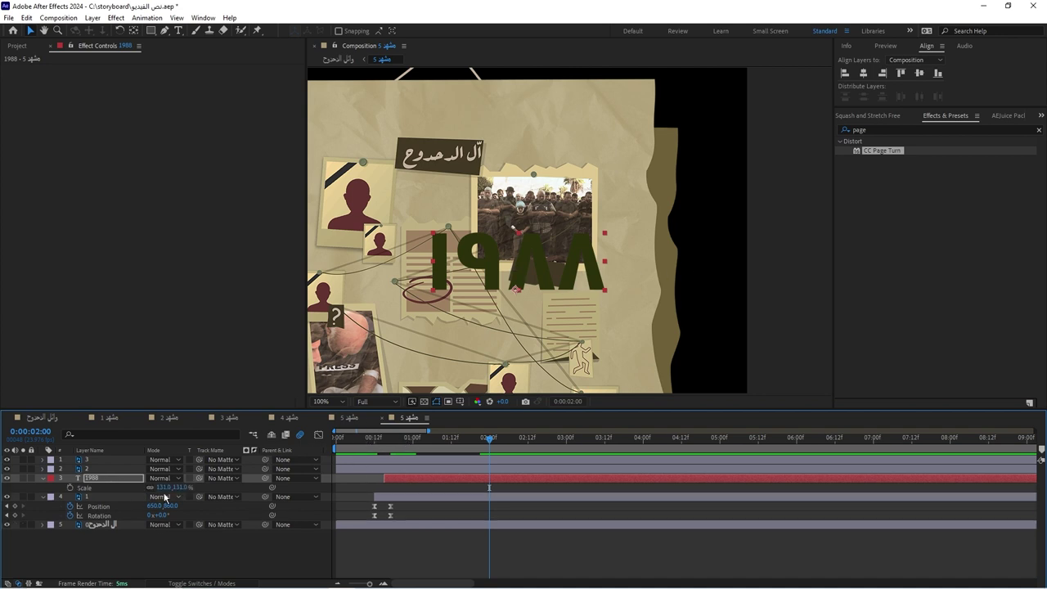
mouse_move(162, 487)
mouse_down()
mouse_move(124, 490)
mouse_move(152, 489)
mouse_up()
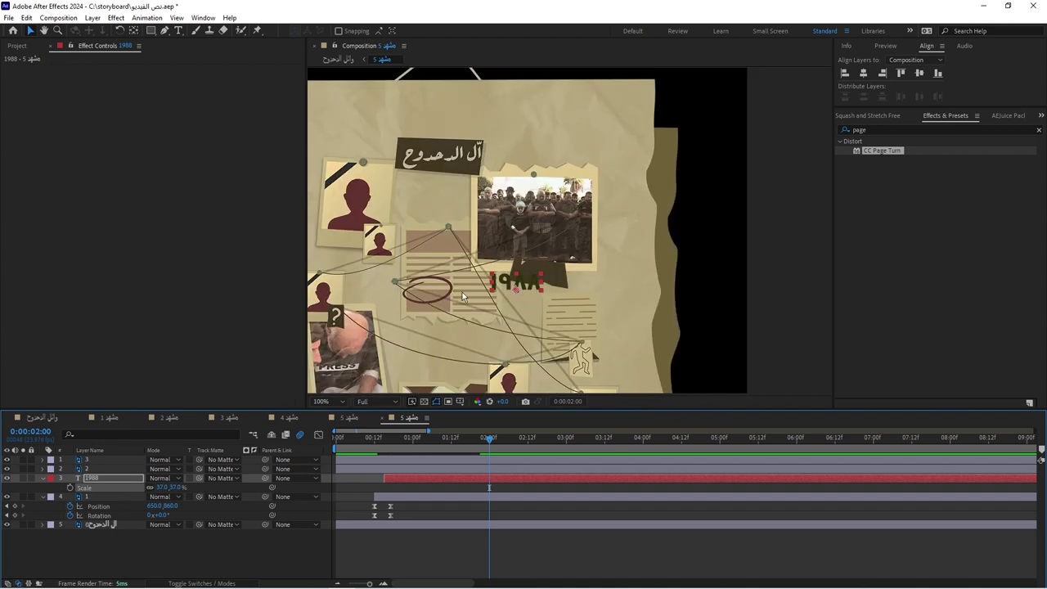
scroll(504, 291, up, 1)
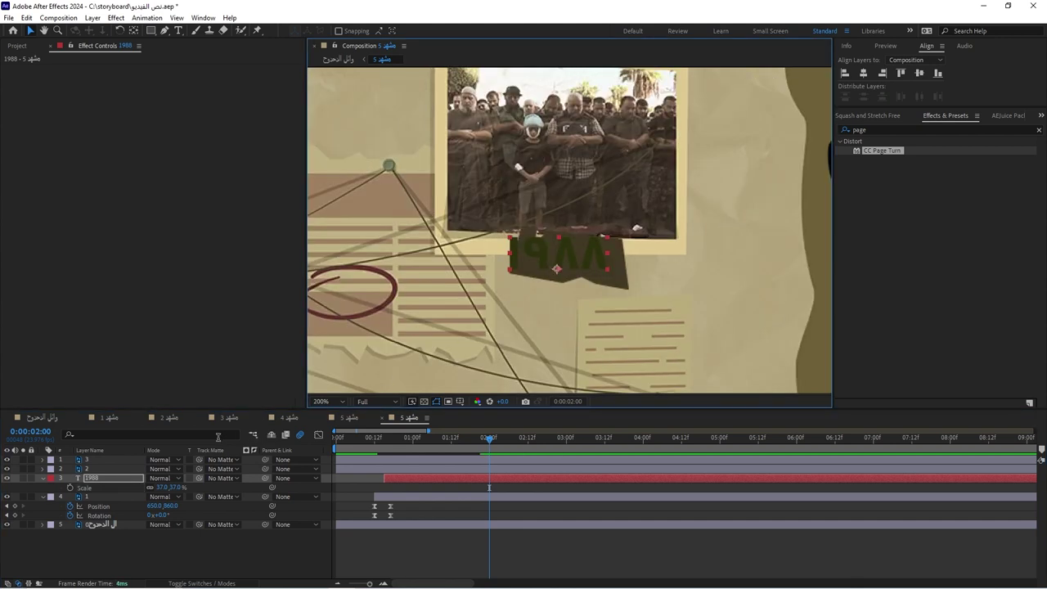
drag(188, 488, 167, 490)
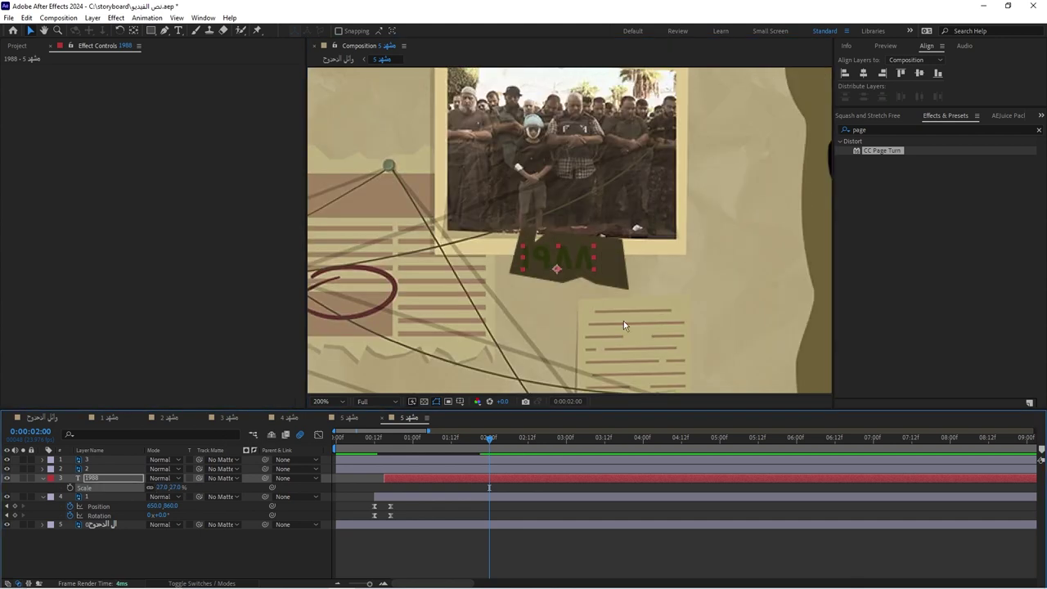
drag(576, 258, 583, 256)
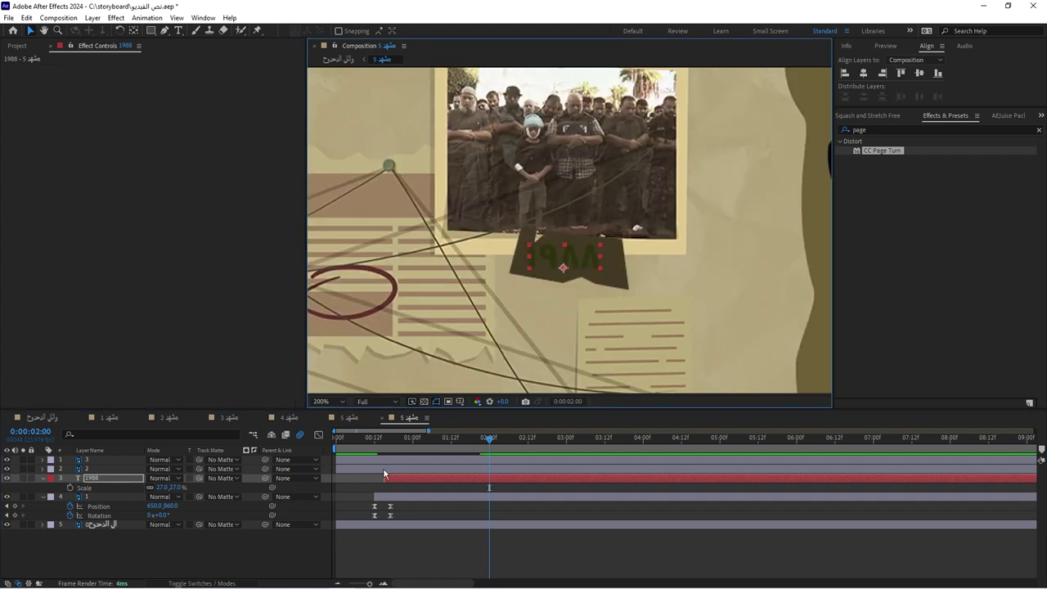
Give the 1988 date a beige B8A982 fill sampled from the paper
click(1040, 116)
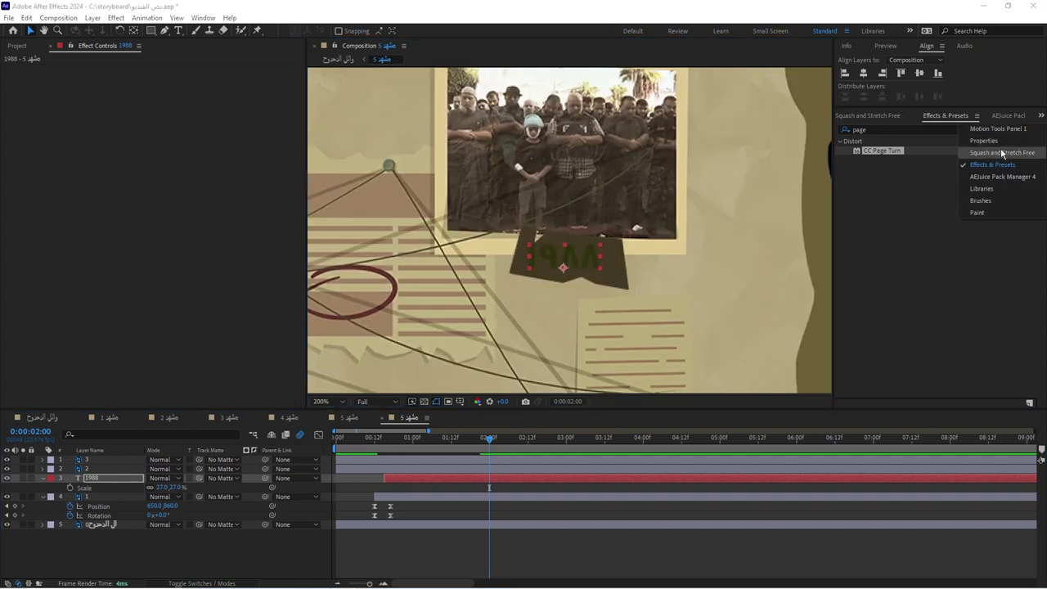
click(994, 153)
click(854, 295)
text(8c8c8c)
click(712, 170)
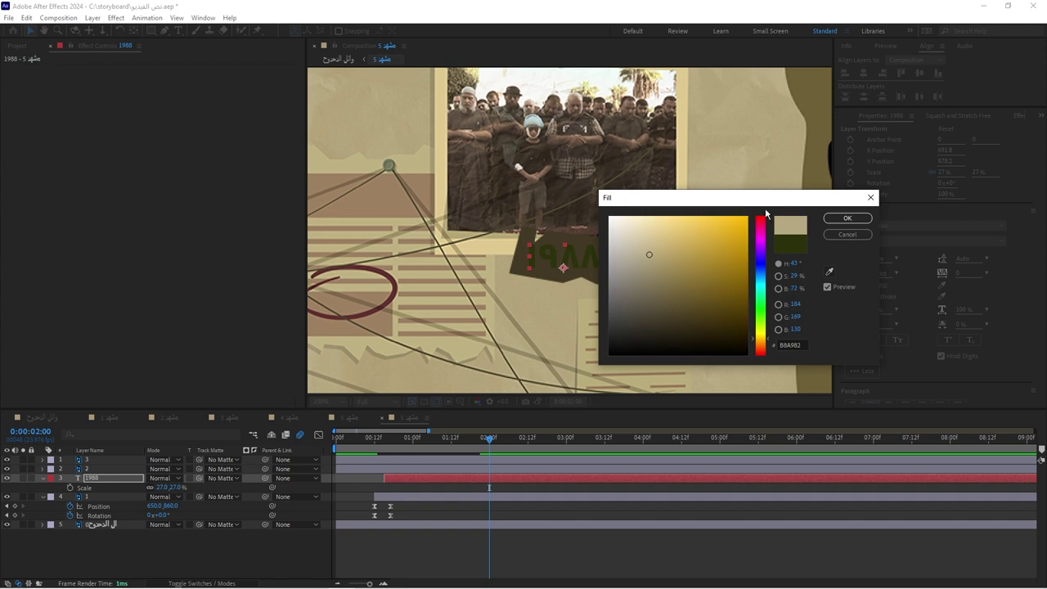
click(847, 217)
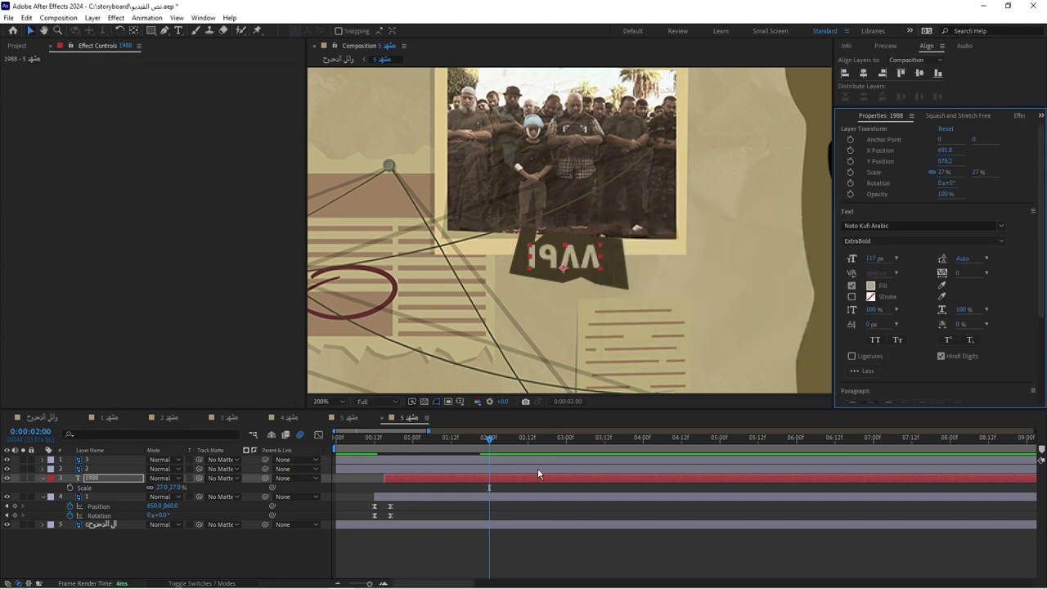
Check the recoloured date at the page turn in the main comp, then reopen مشهد 5
click(42, 417)
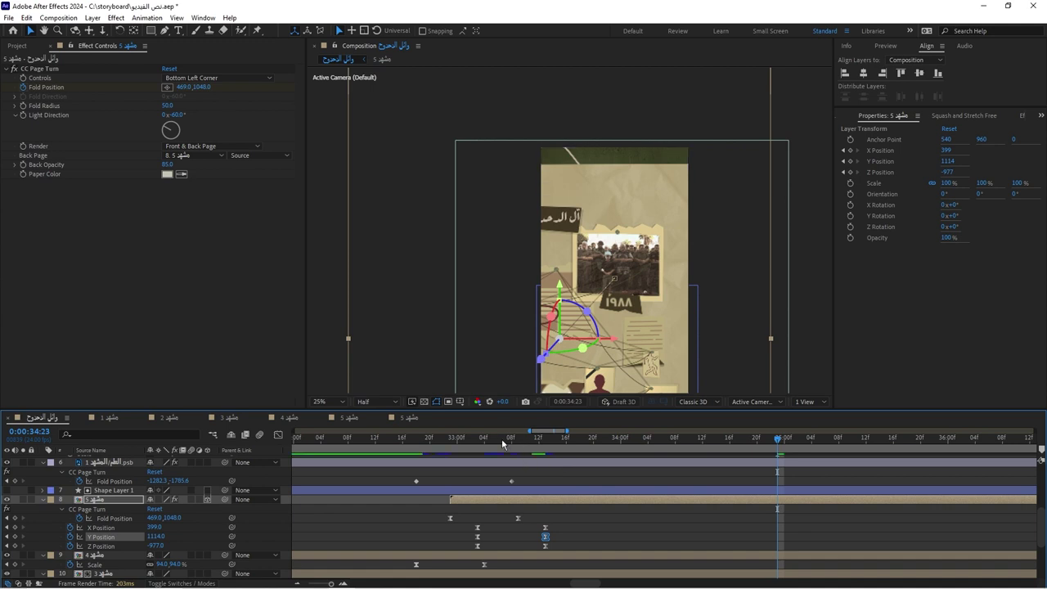
click(504, 439)
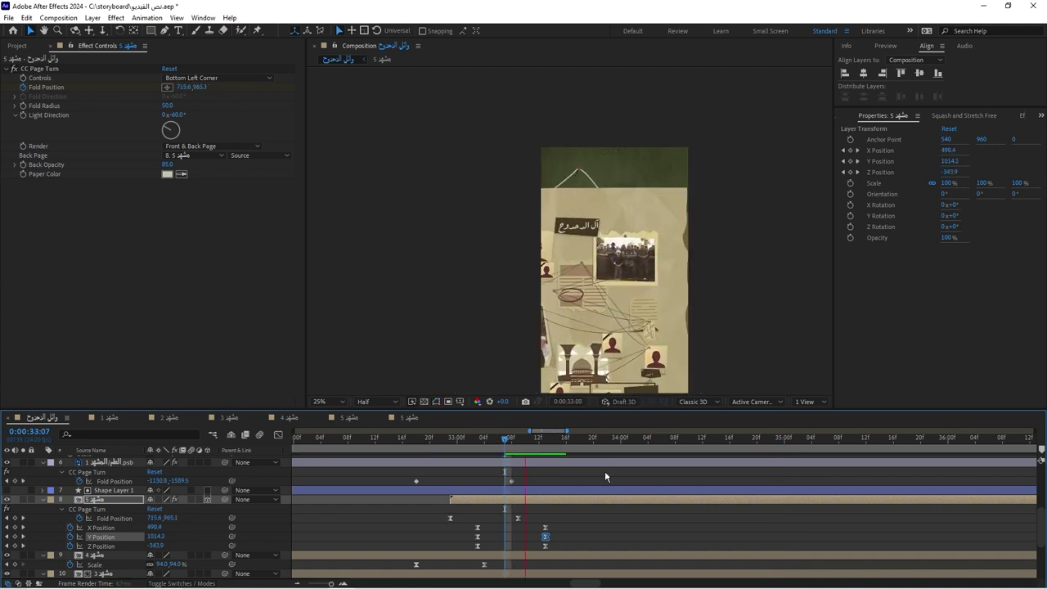
double_click(642, 222)
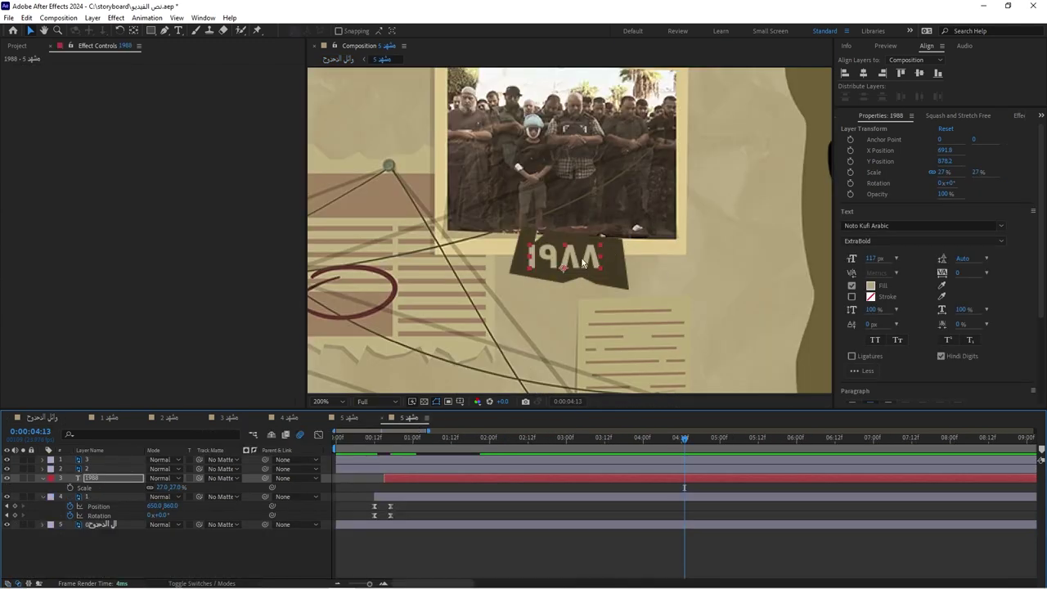
Retype the tag's 1988 text as 2023.10.5 and scrub its Scale up to 180%
double_click(583, 259)
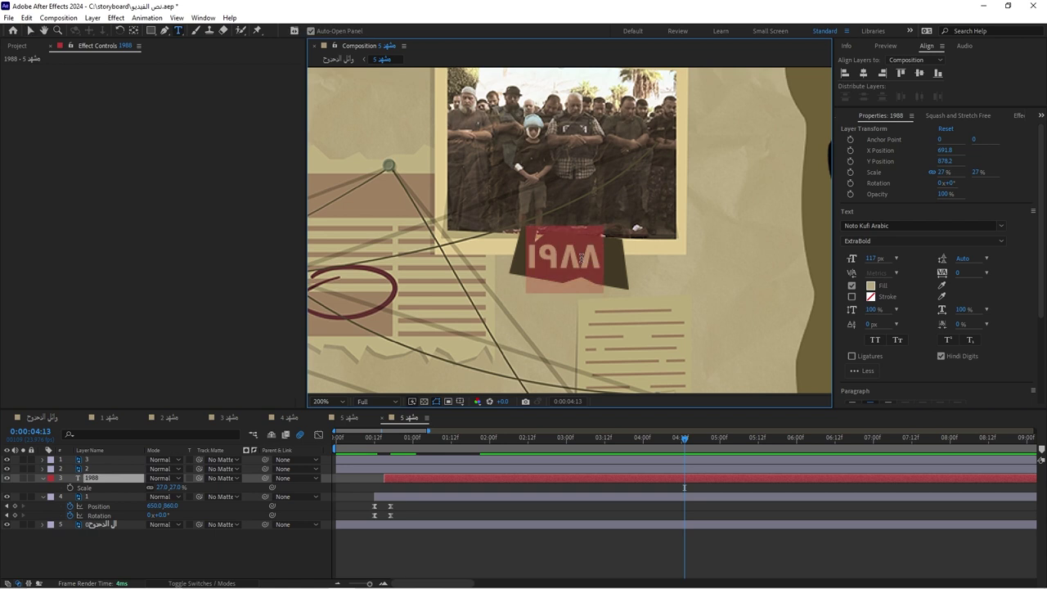
text(5)
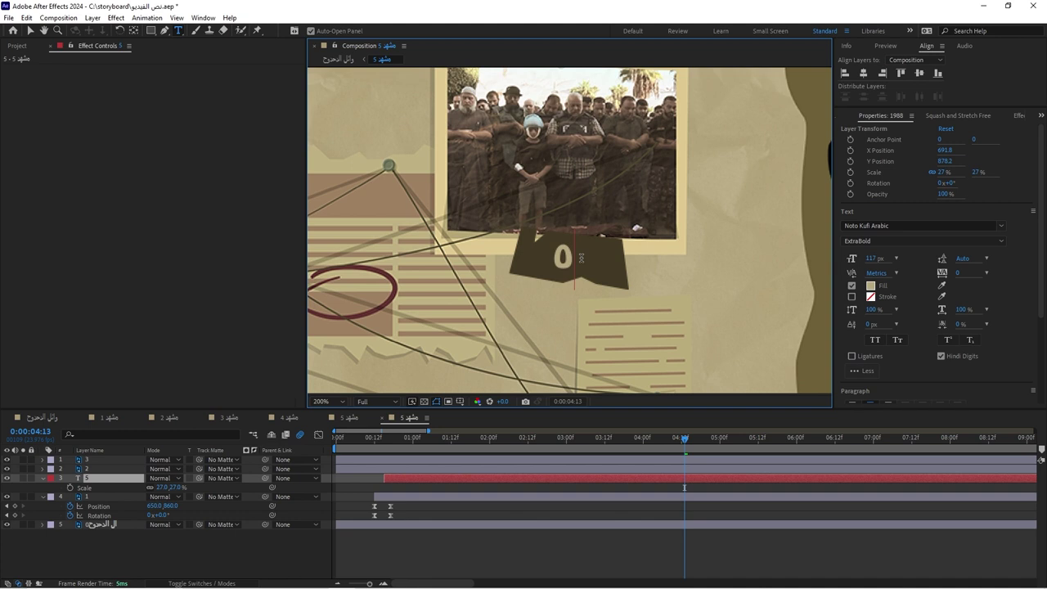
text(/)
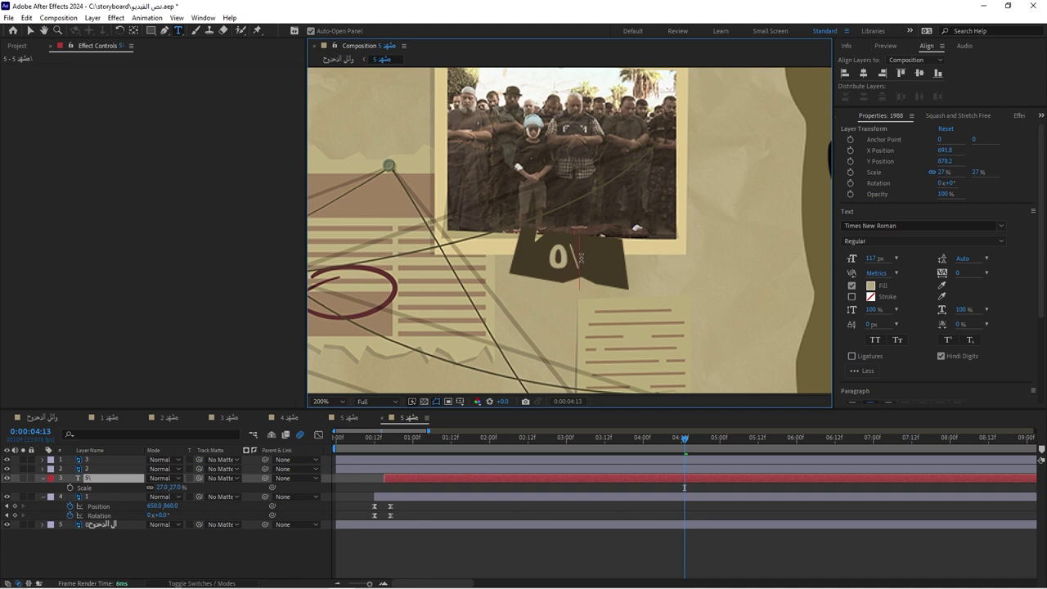
text(10)
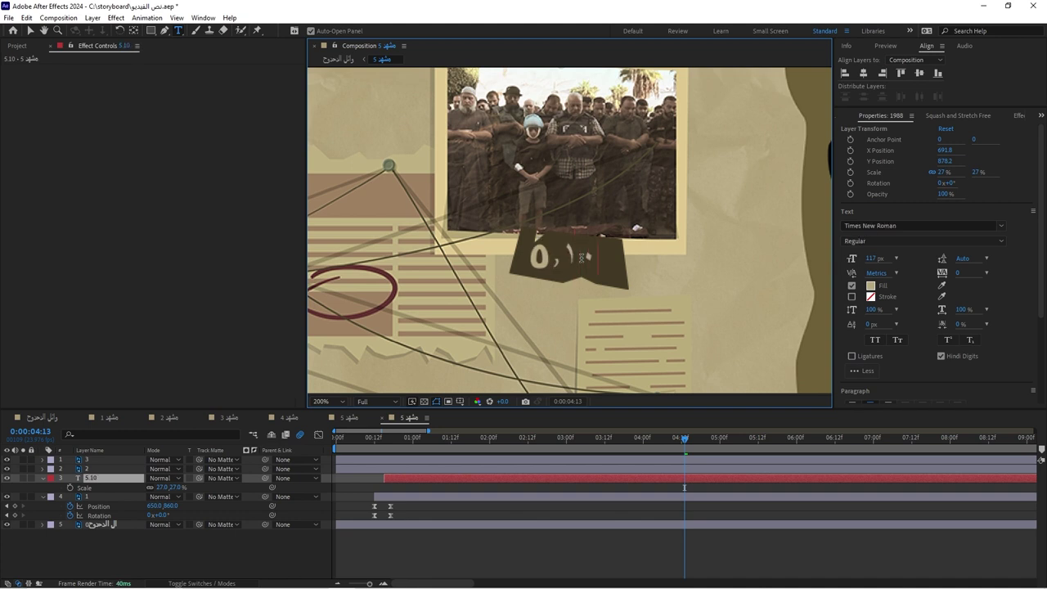
key(BackSpace)
key(BackSpace)
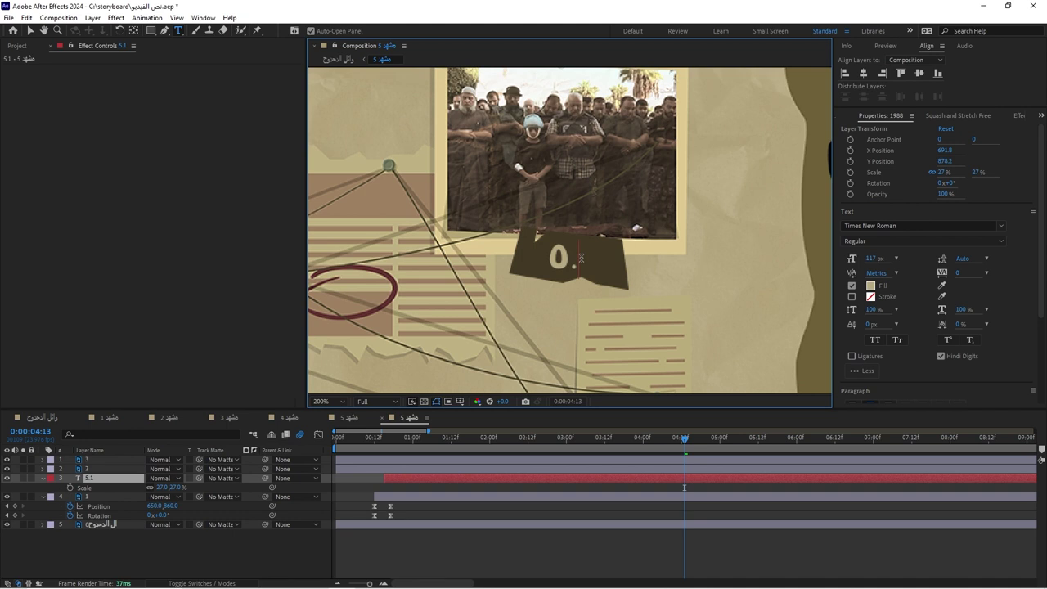
drag(168, 487, 192, 497)
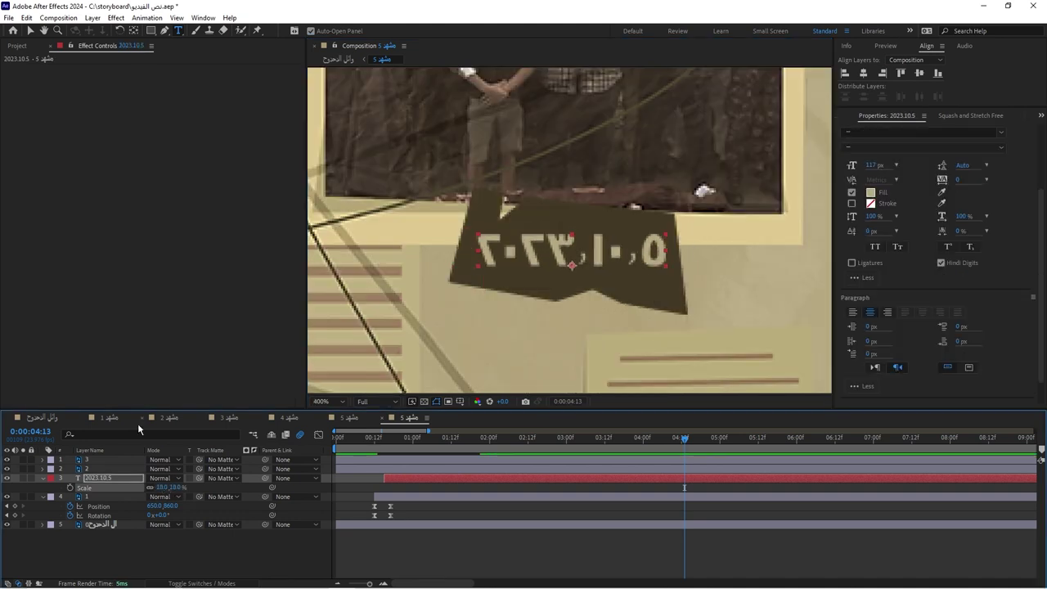
key(v)
click(508, 537)
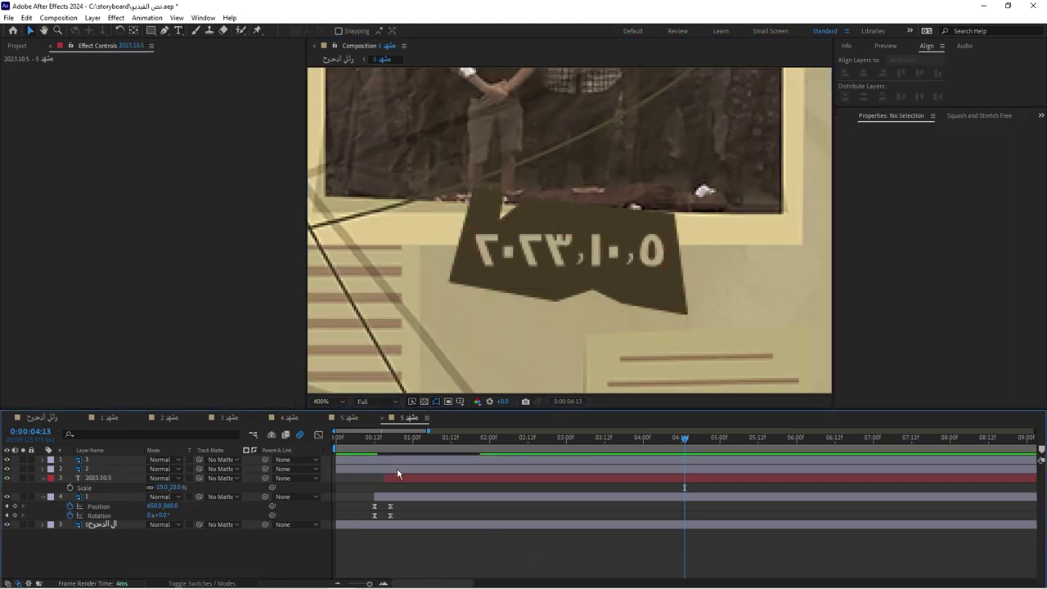
click(37, 418)
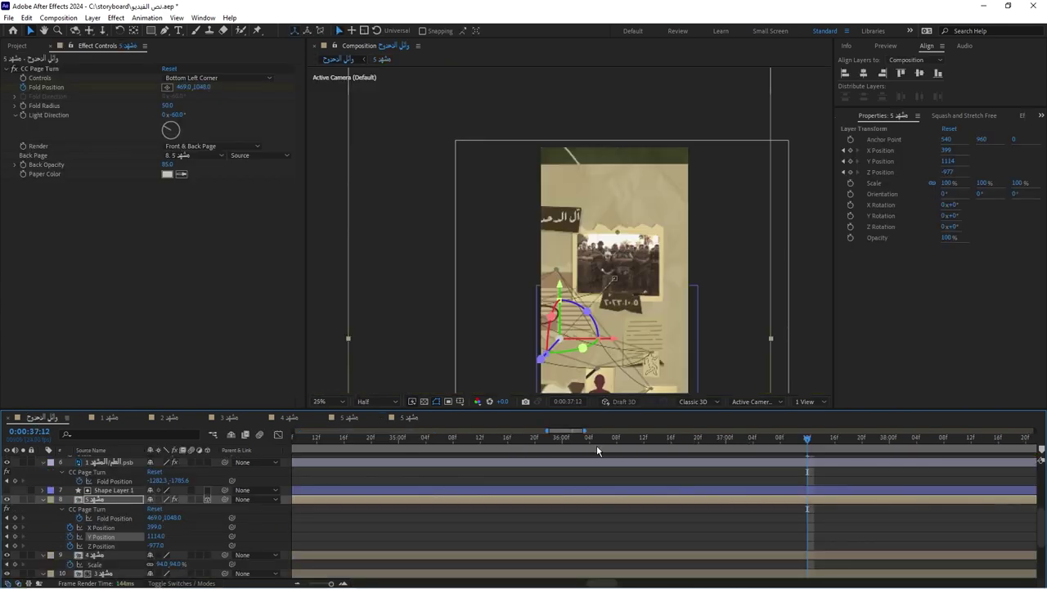
Play the push-in from 0:00:33:20 and from the camera keyframes, then reopen مشهد 5
scroll(335, 440, down, 3)
click(335, 441)
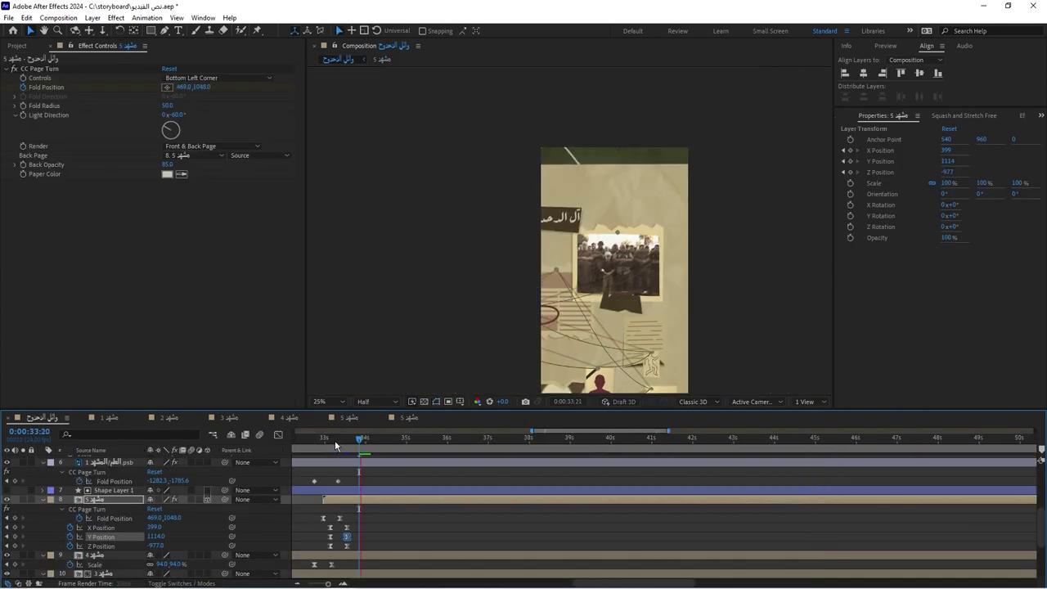
click(416, 438)
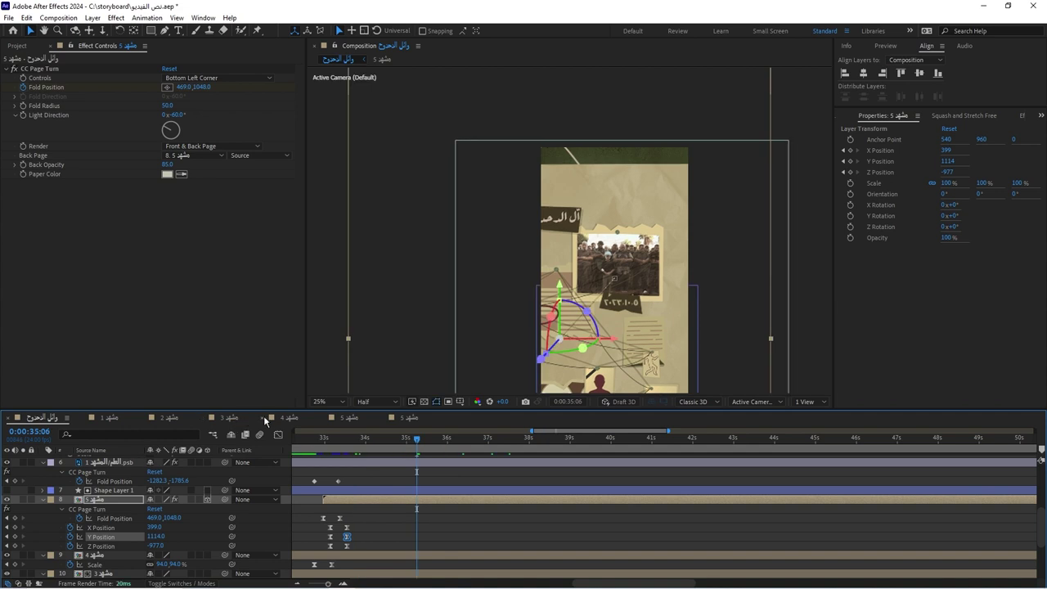
key(space)
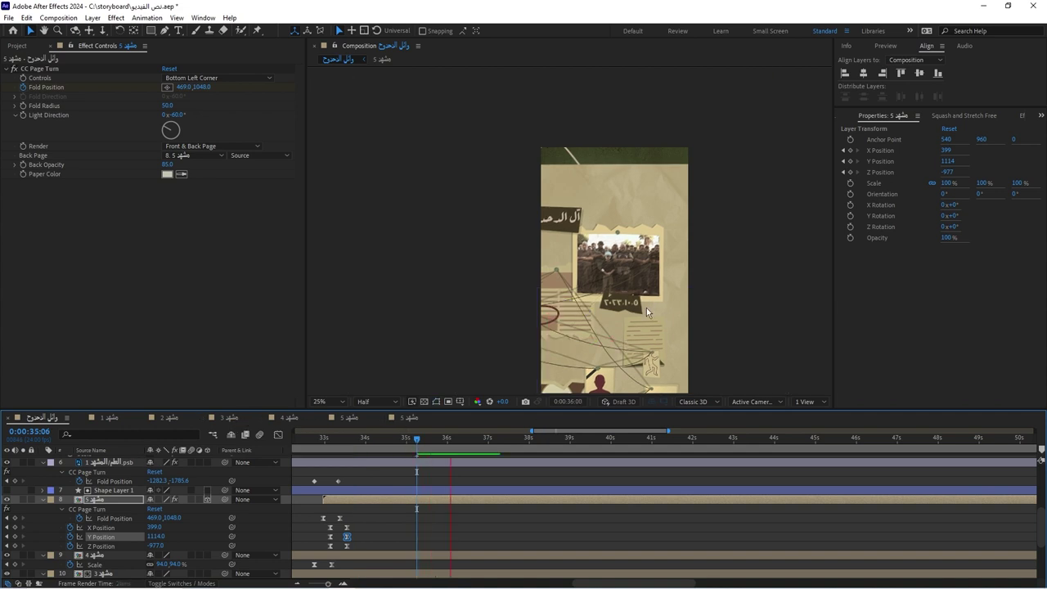
key(space)
scroll(651, 302, up, 2)
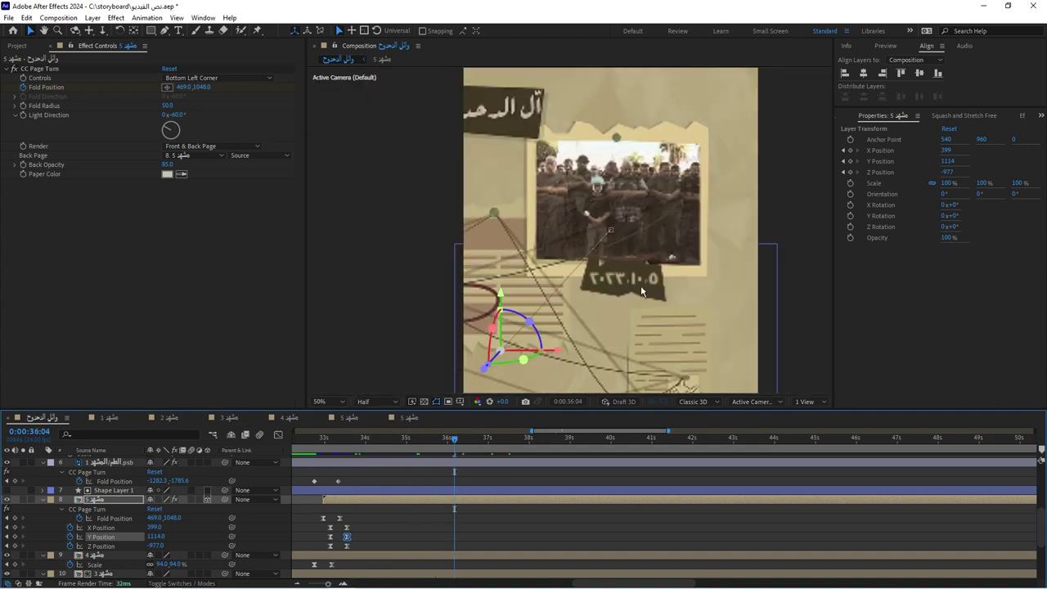
key(j)
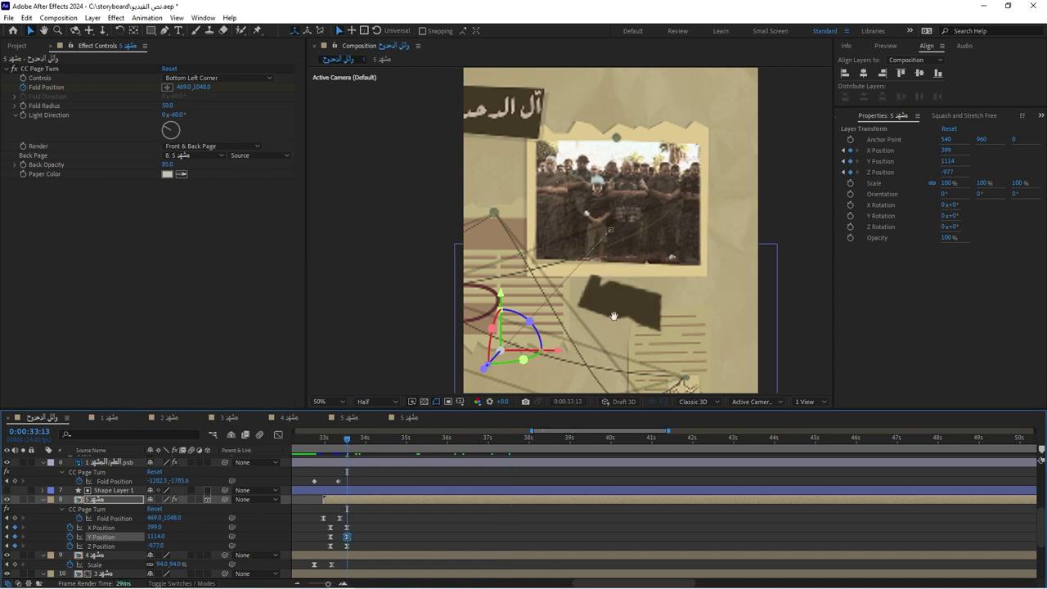
key(space)
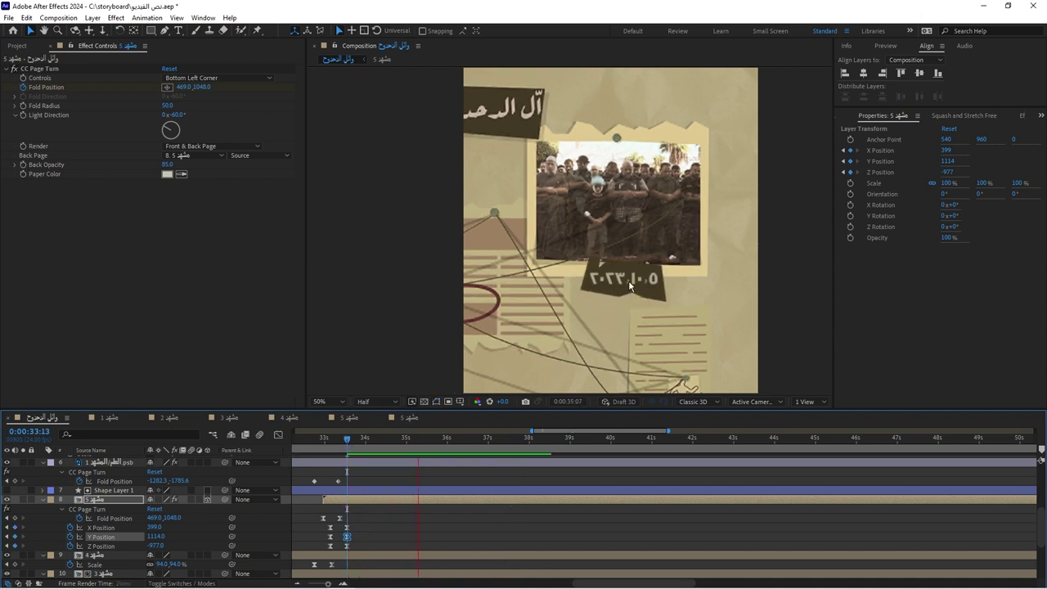
key(space)
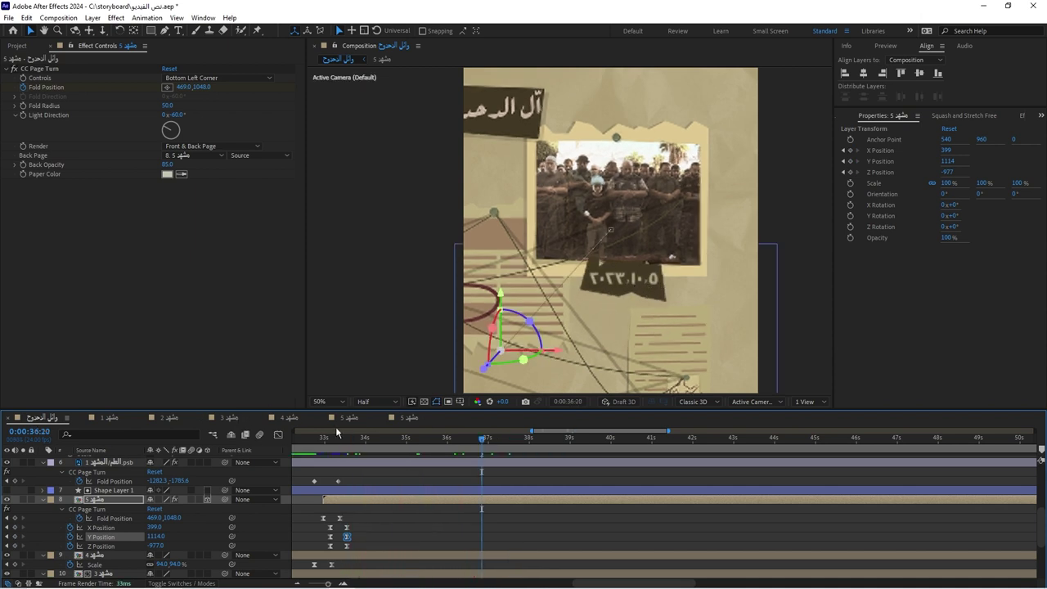
click(409, 418)
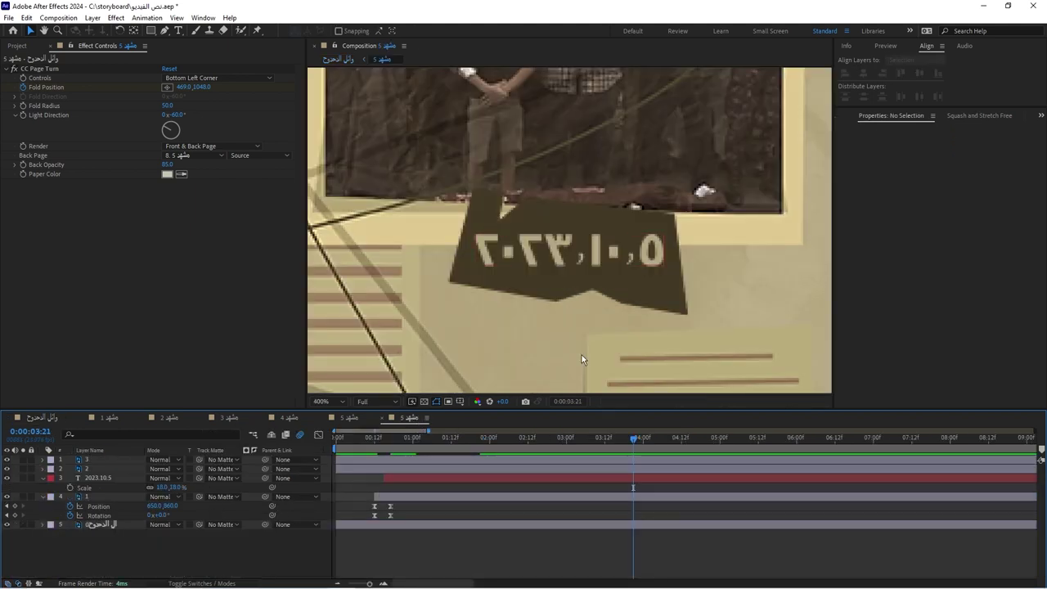
Change the tag's date text to 2023.10.25
double_click(563, 346)
click(396, 479)
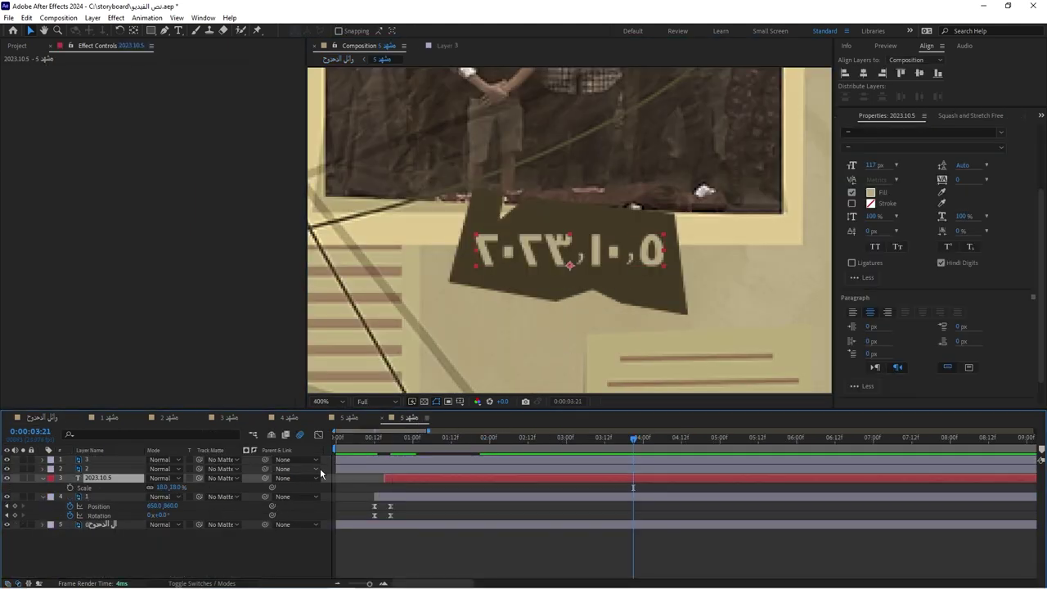
text(2)
click(897, 132)
text(a)
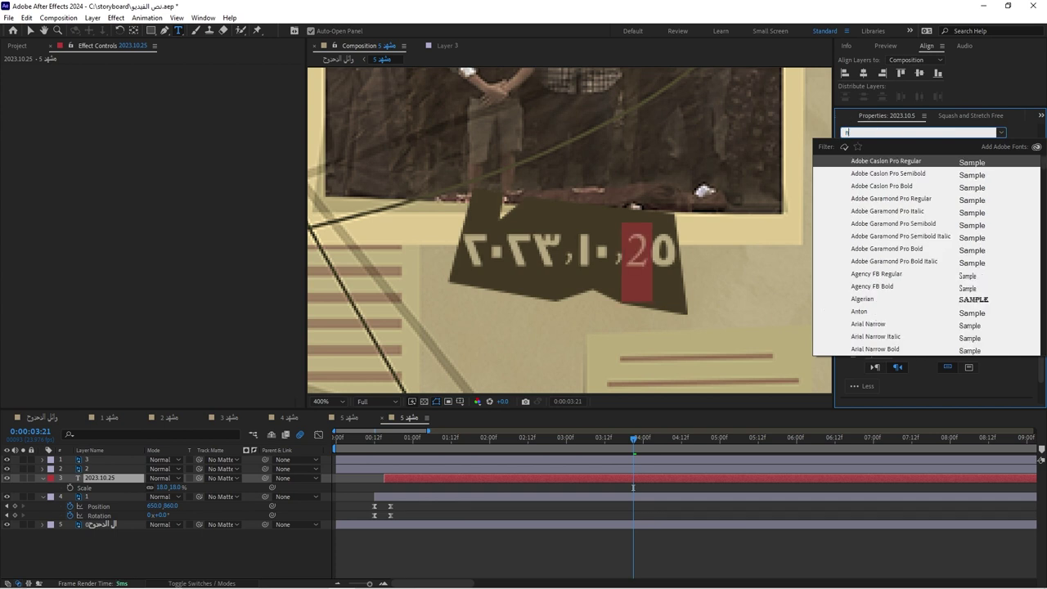
key(Escape)
key(u)
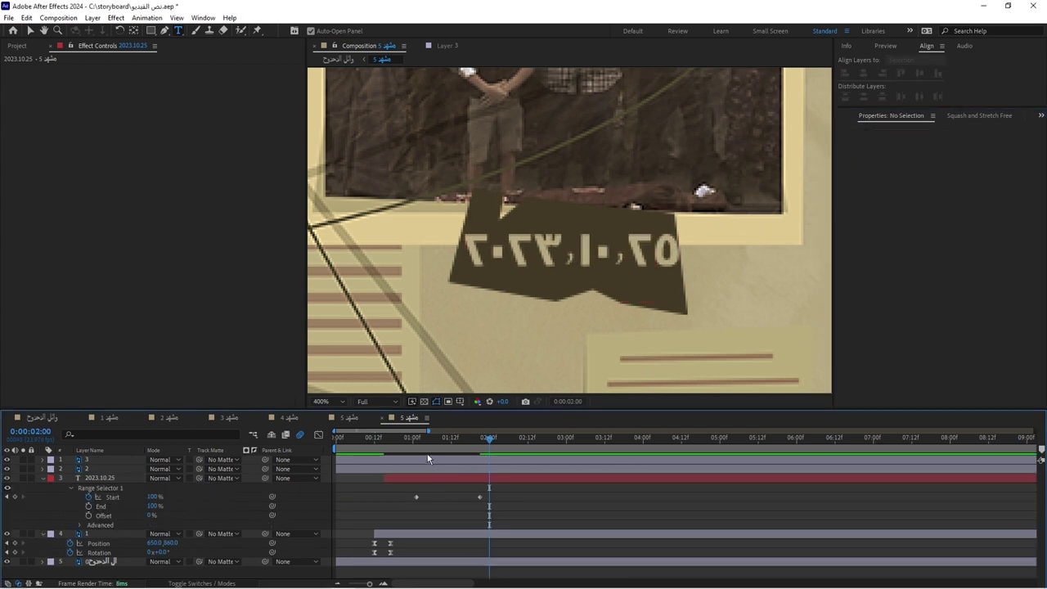
Keyframe Range Selector End from 1:01 to 0% at 1:21 and delete the Start keyframe
click(419, 440)
mouse_move(419, 444)
mouse_down()
mouse_move(437, 455)
mouse_move(417, 452)
mouse_up()
click(417, 496)
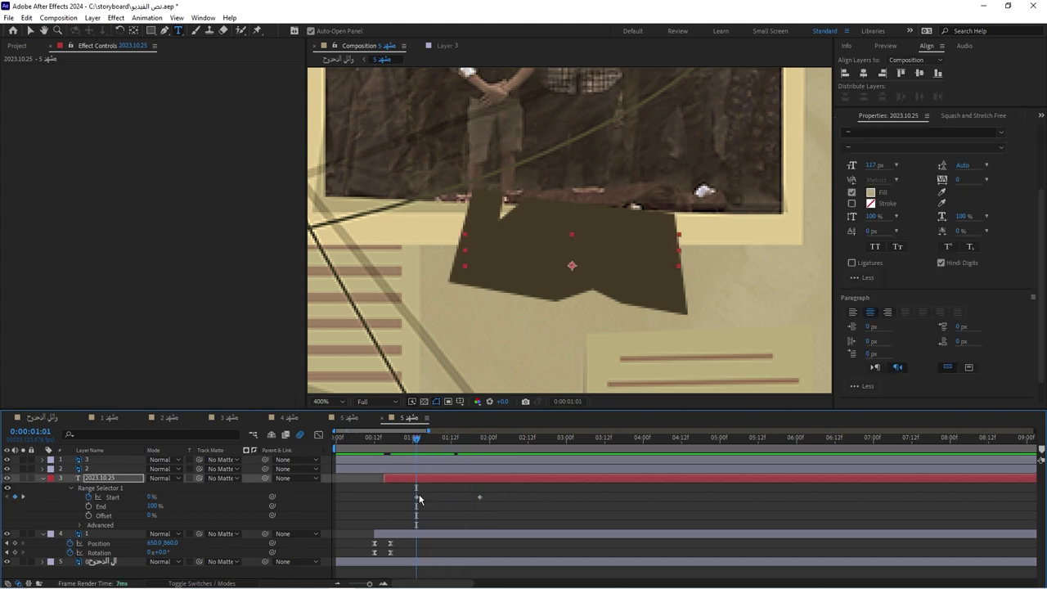
click(89, 507)
drag(482, 438, 481, 442)
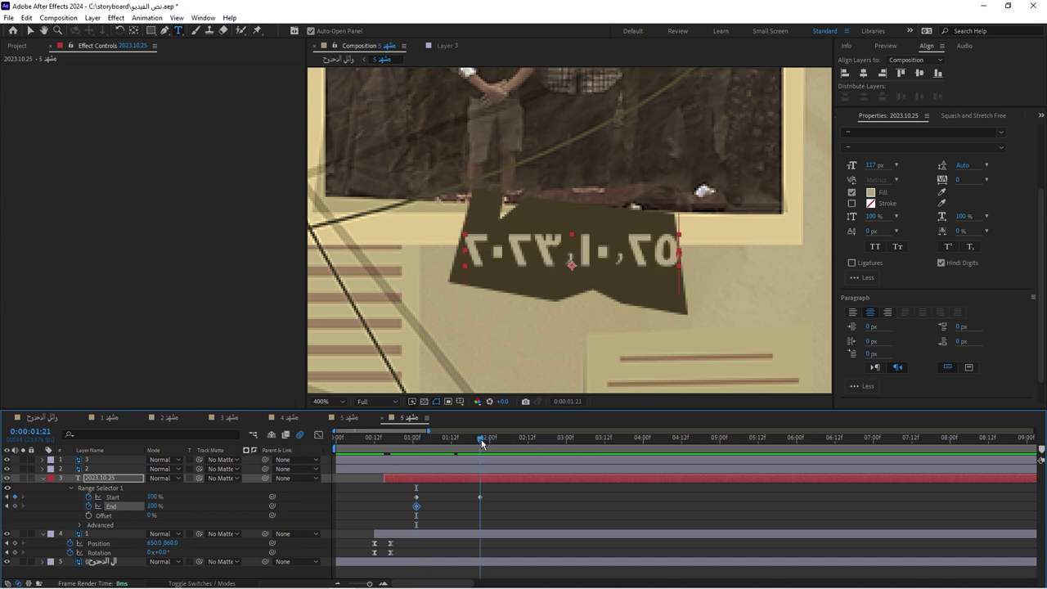
click(150, 506)
text(0)
key(Return)
drag(499, 498, 462, 499)
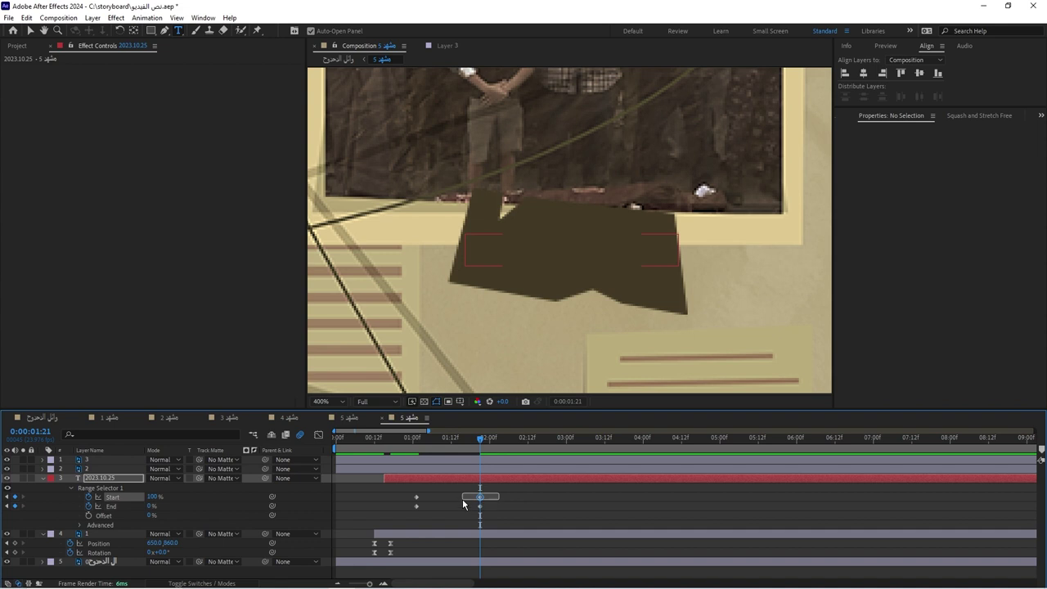
key(Delete)
Check the date type-on at 0:00:00:22 and 0:00:02:05, and preview it
click(406, 440)
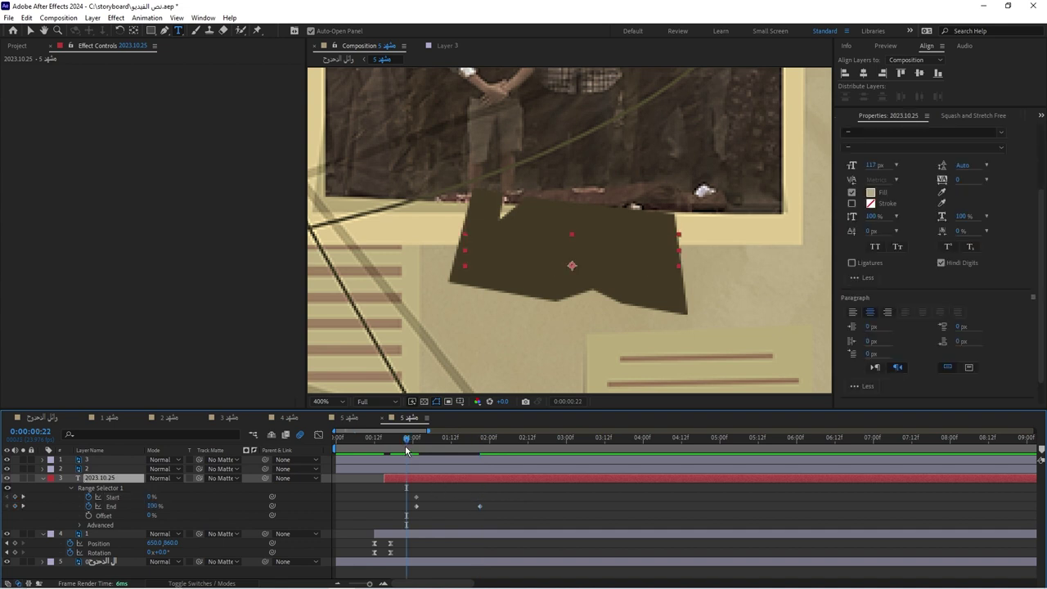
click(506, 439)
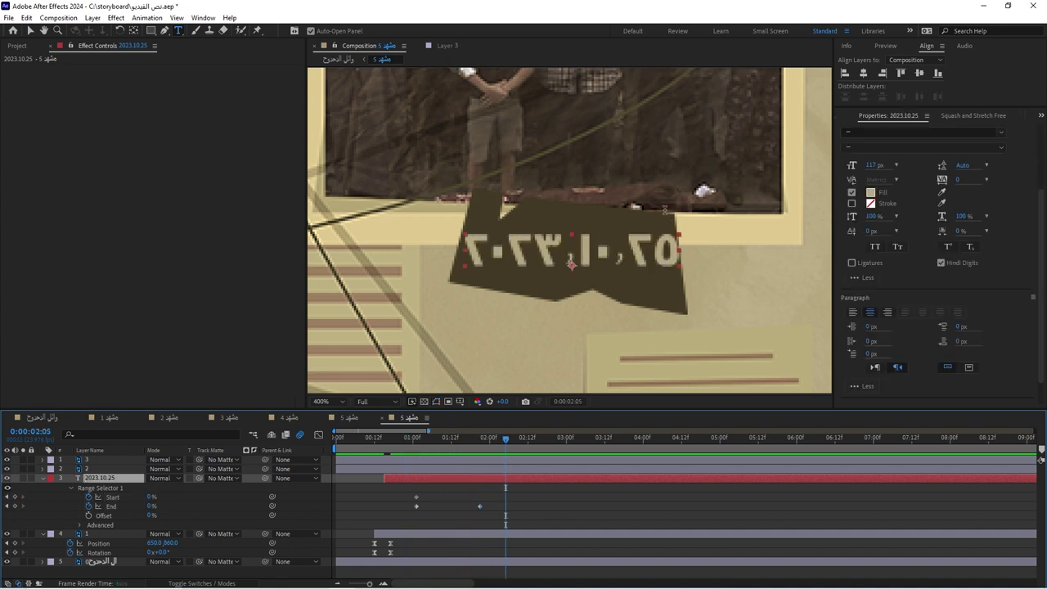
click(411, 439)
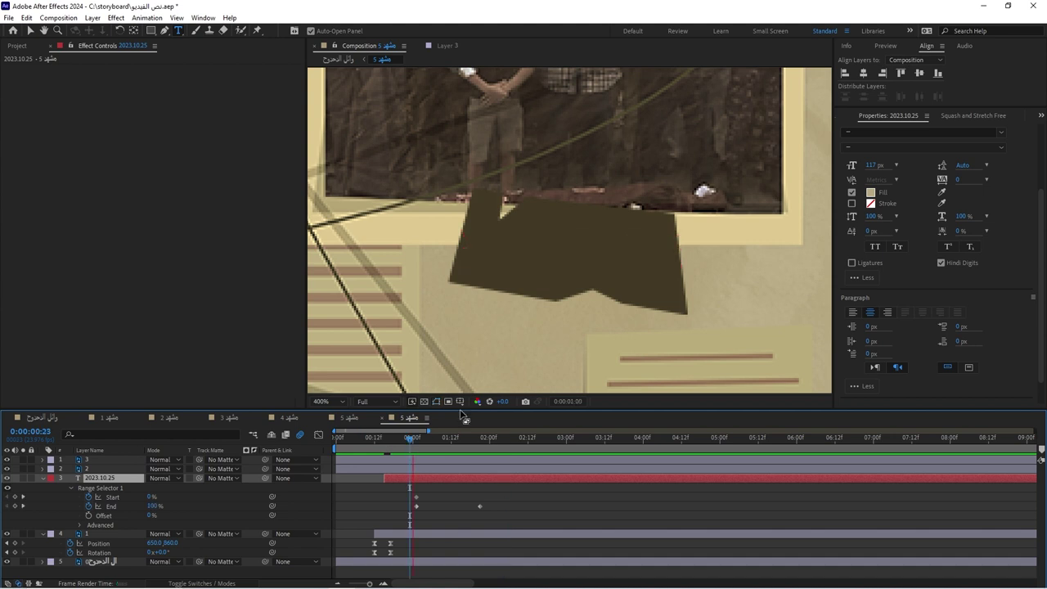
key(space)
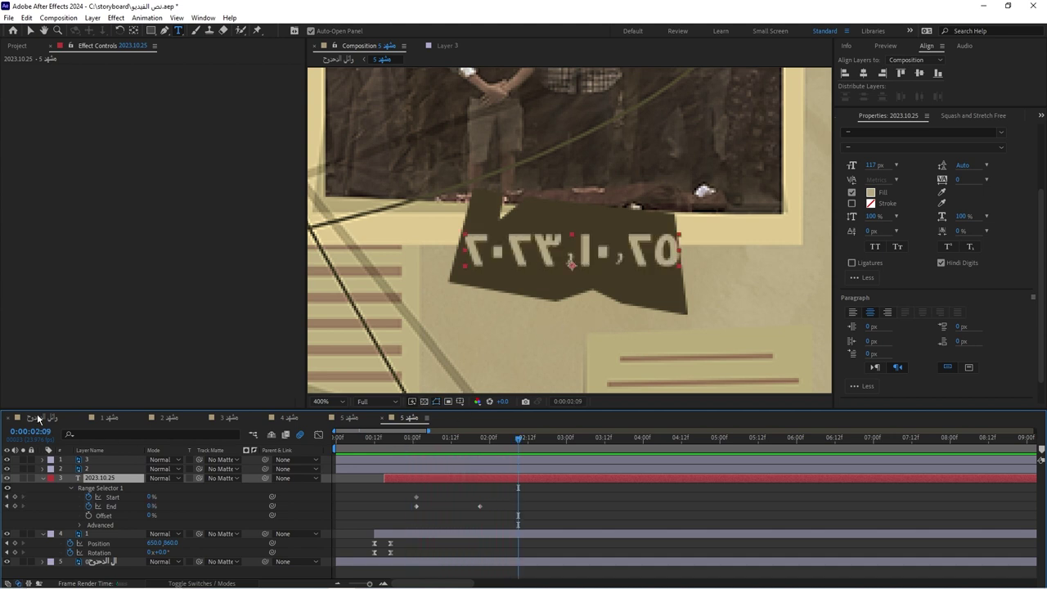
click(41, 417)
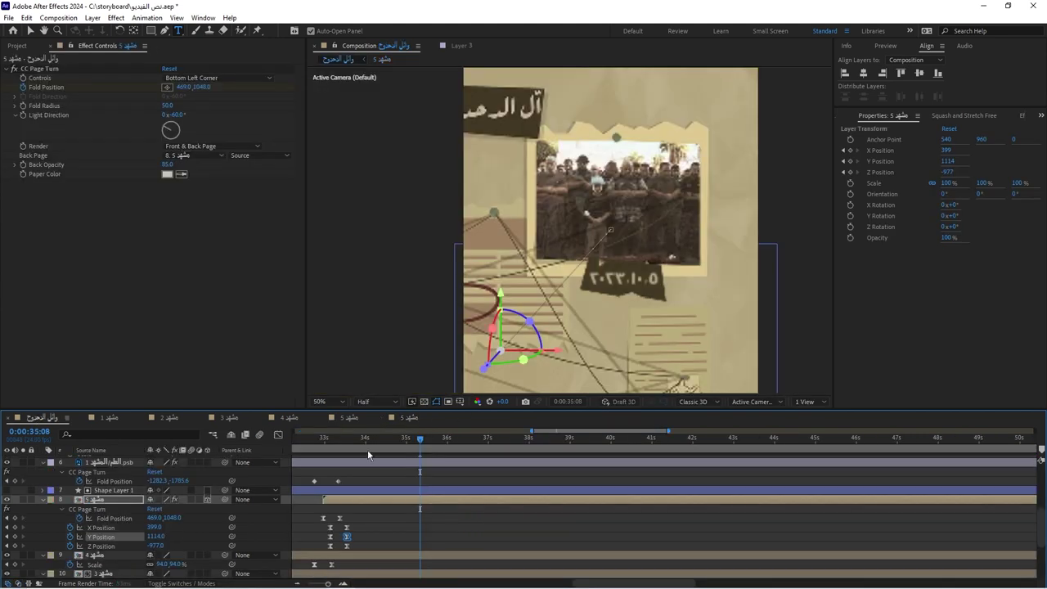
Check the swinging tag's timing in the main composition around 0:00:33:09
click(404, 417)
click(403, 532)
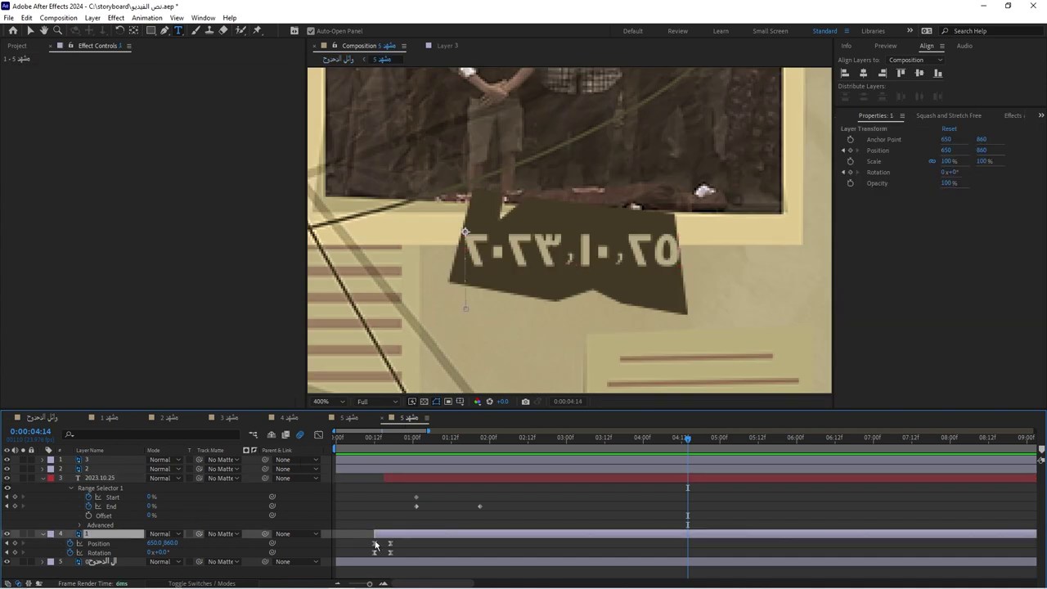
click(41, 418)
click(335, 446)
drag(334, 446, 339, 440)
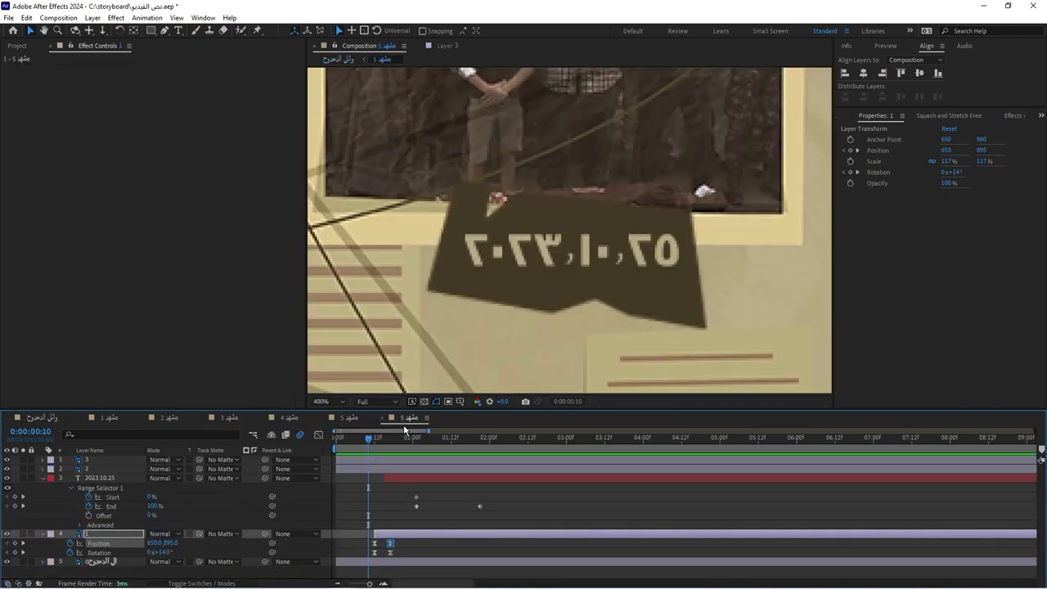
In مشهد 5, slide the date text and tag swing layer bars earlier on the timeline
click(401, 418)
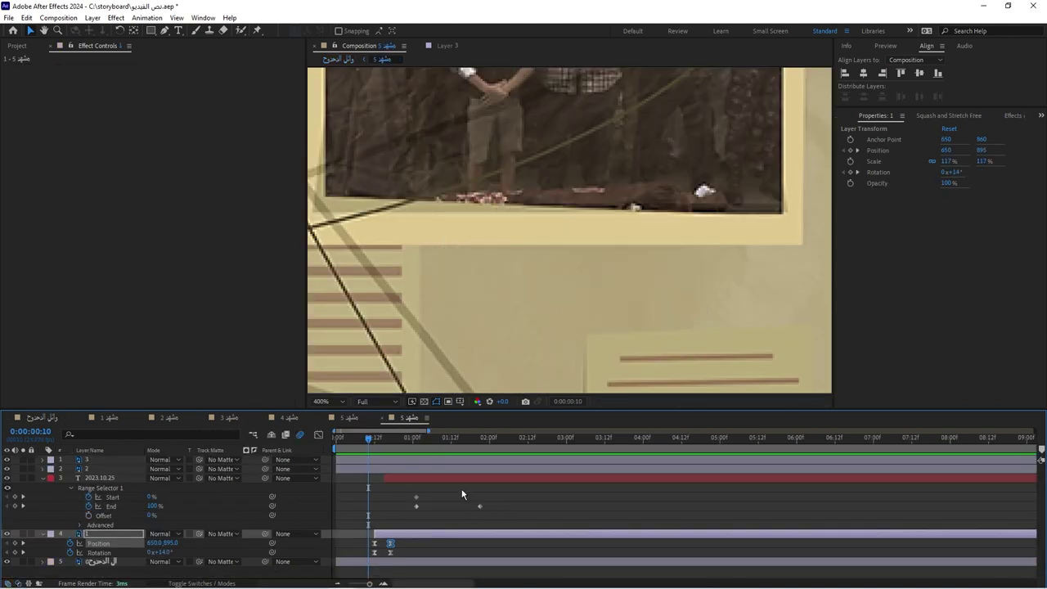
drag(454, 482, 409, 481)
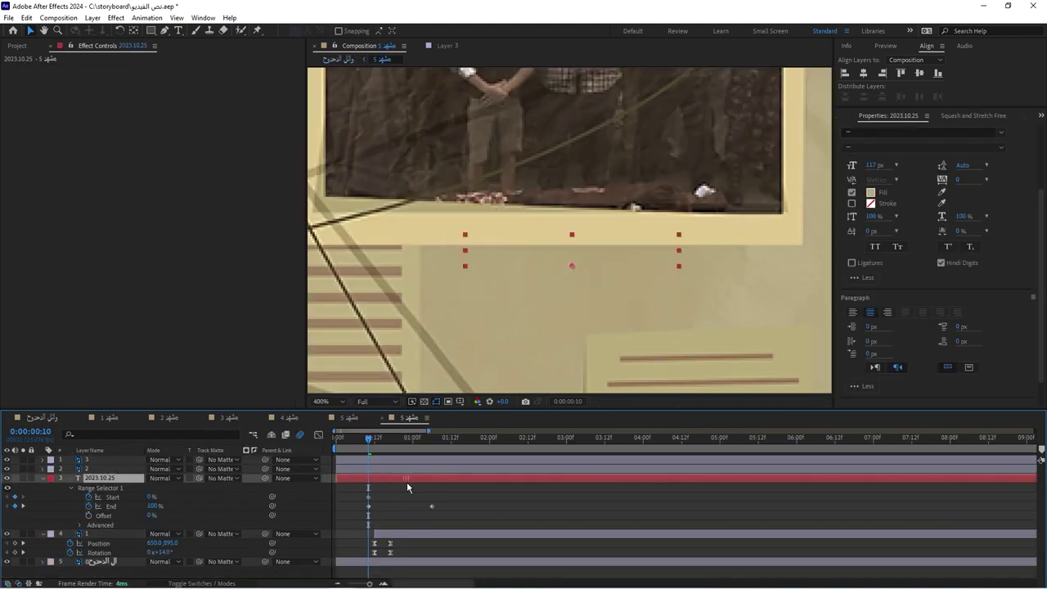
drag(413, 533, 382, 535)
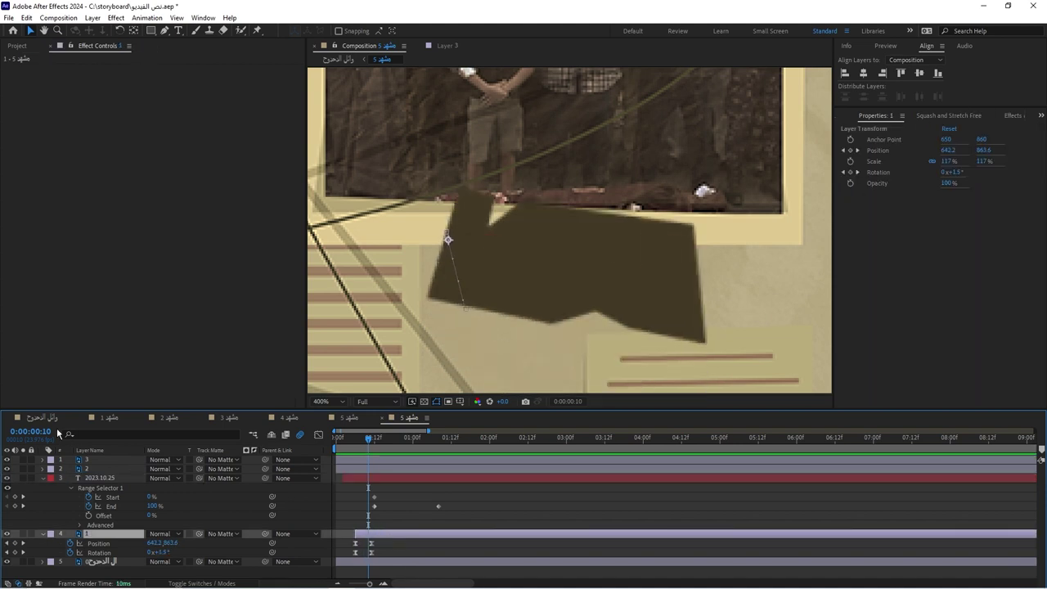
click(49, 421)
Add a wiggle expression to the swinging tag's Position, corrected to wiggle(2,5)
click(613, 441)
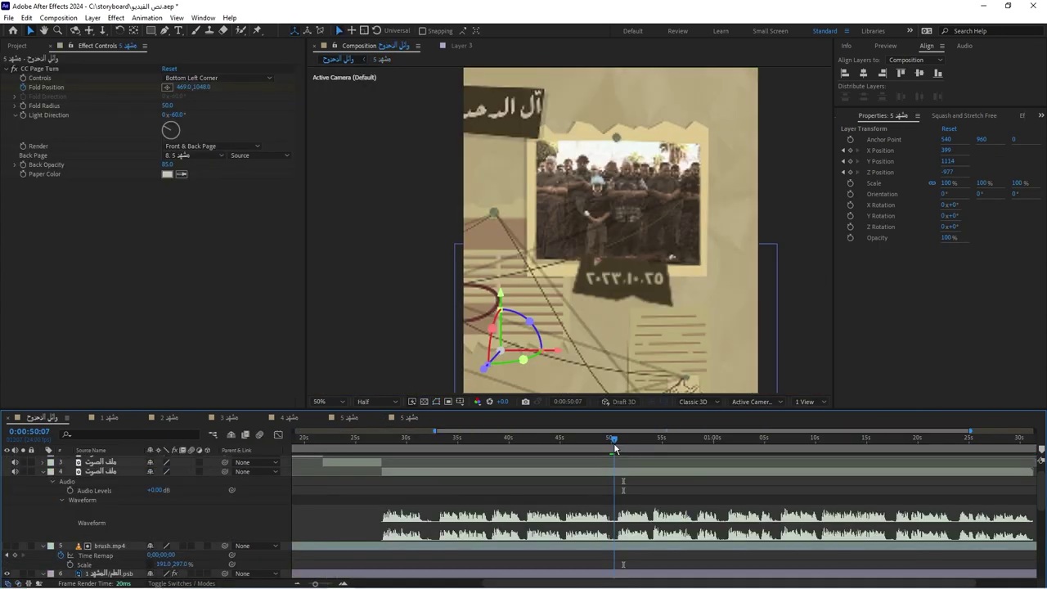
click(330, 420)
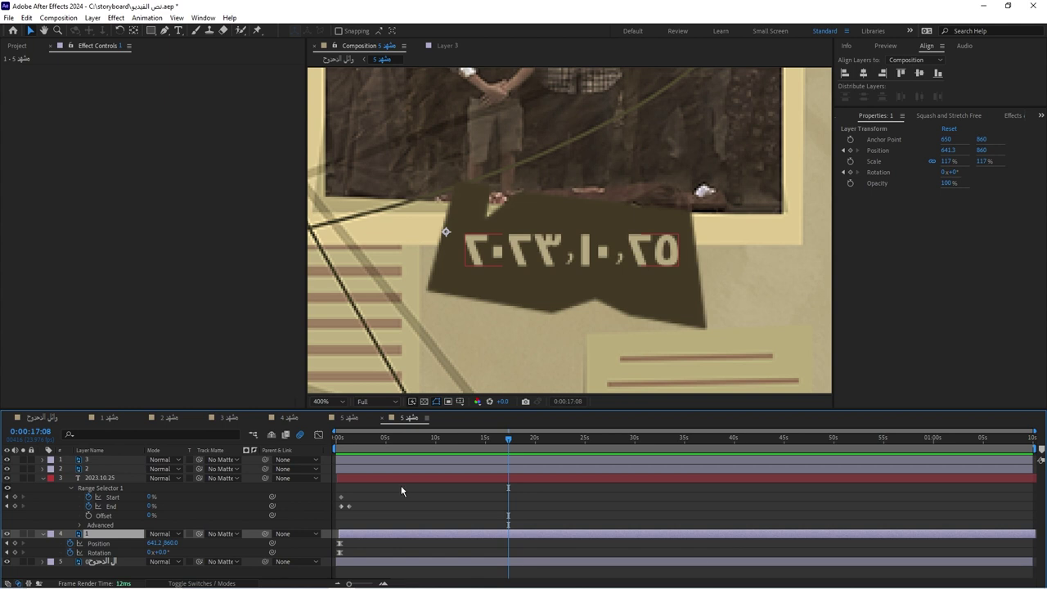
click(379, 488)
click(369, 536)
alt+click(69, 543)
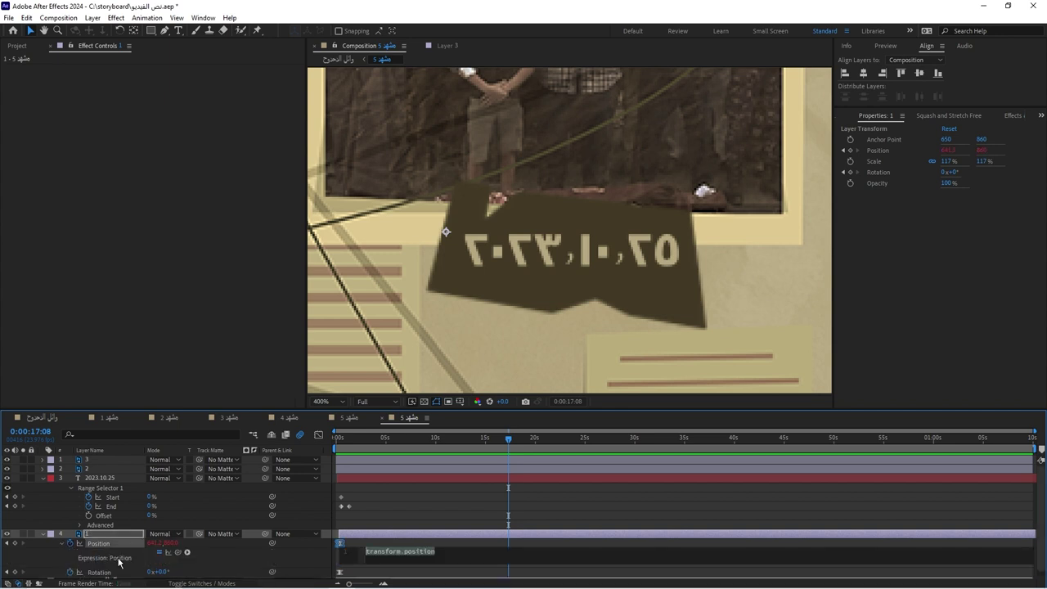
text(w)
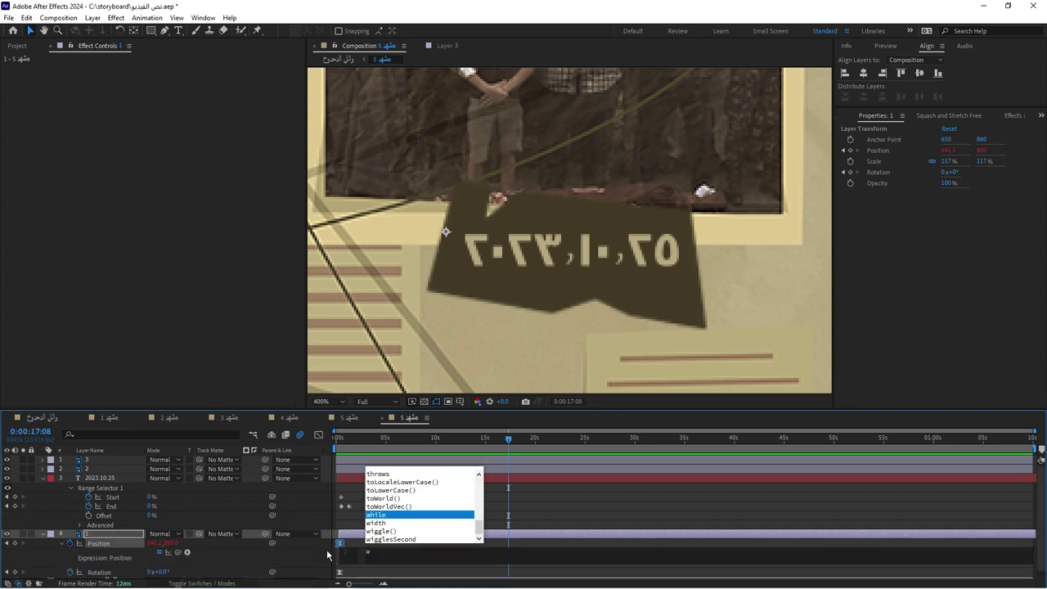
key(Down)
key(Down)
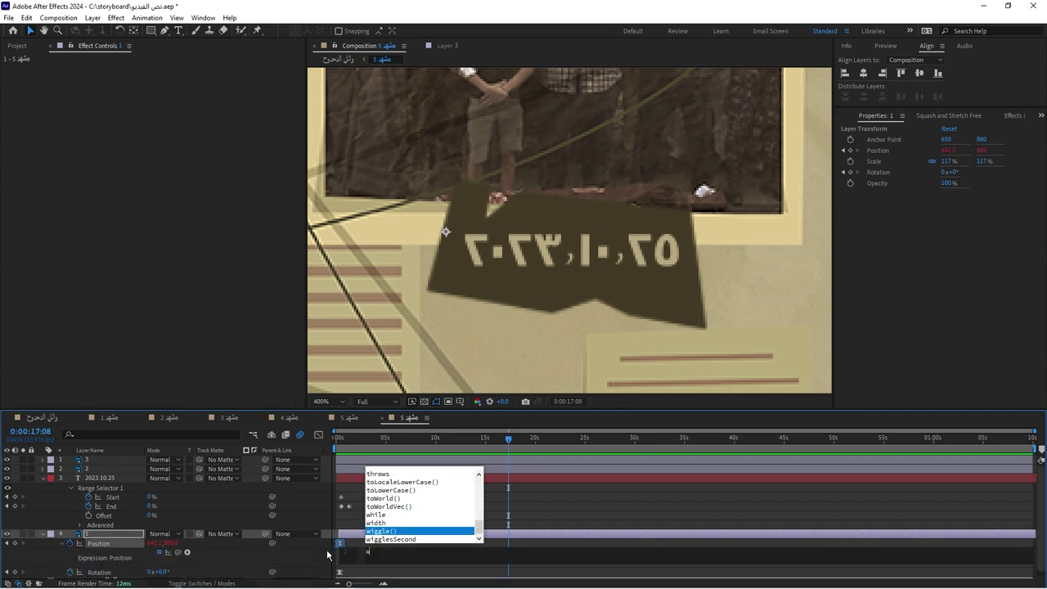
key(Return)
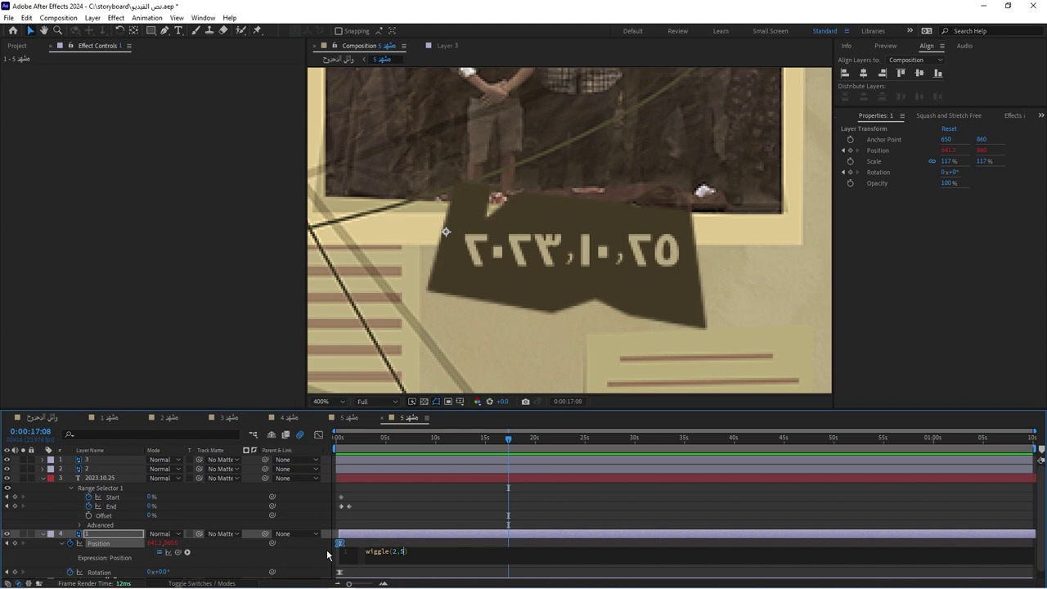
click(420, 530)
click(433, 509)
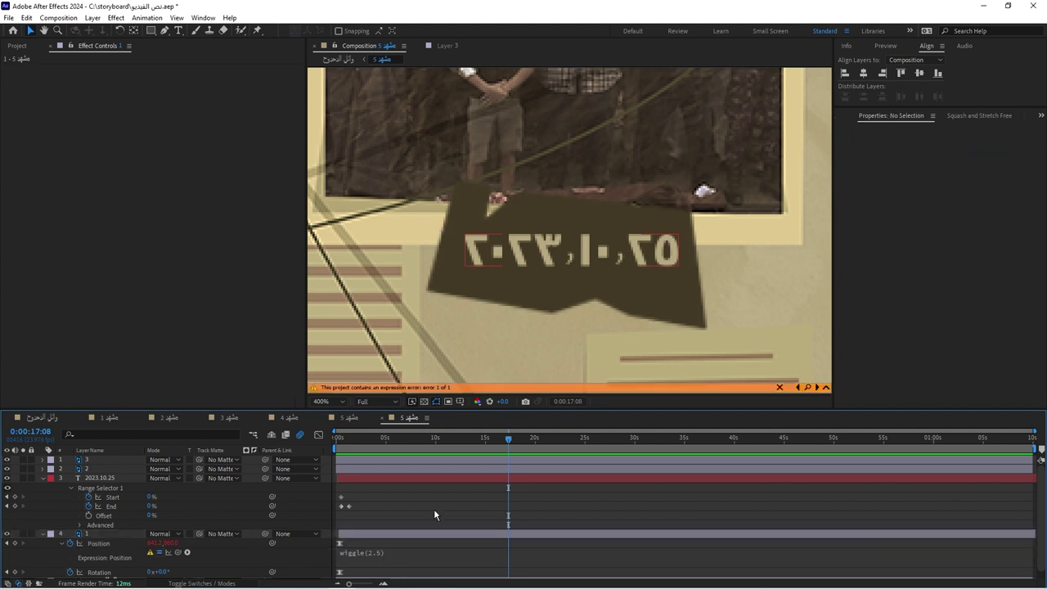
click(390, 556)
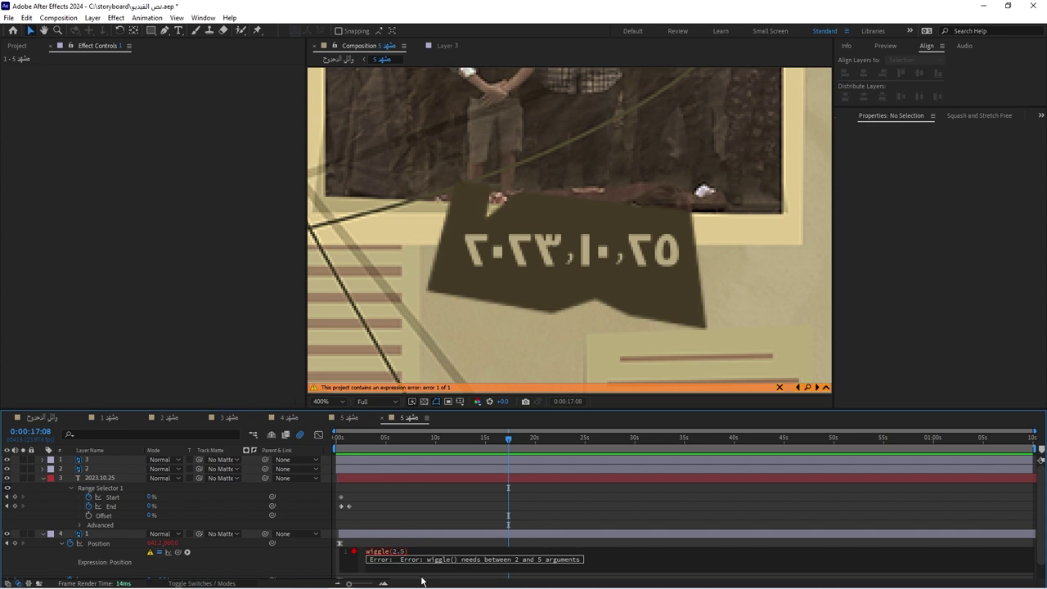
click(463, 525)
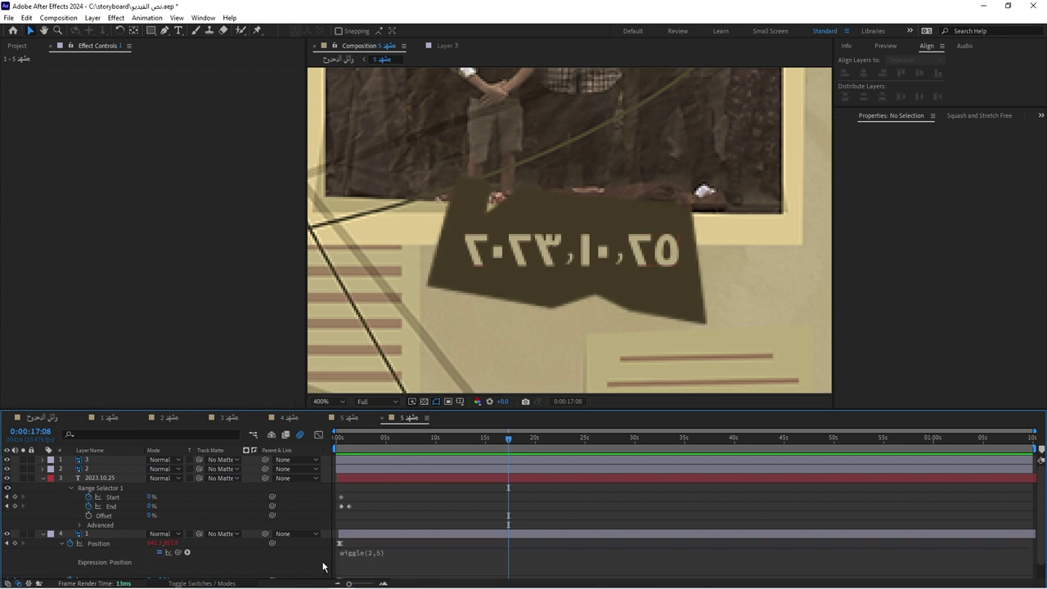
Soften the Position expression to wiggle(2,2) and preview the gentler jitter
click(360, 443)
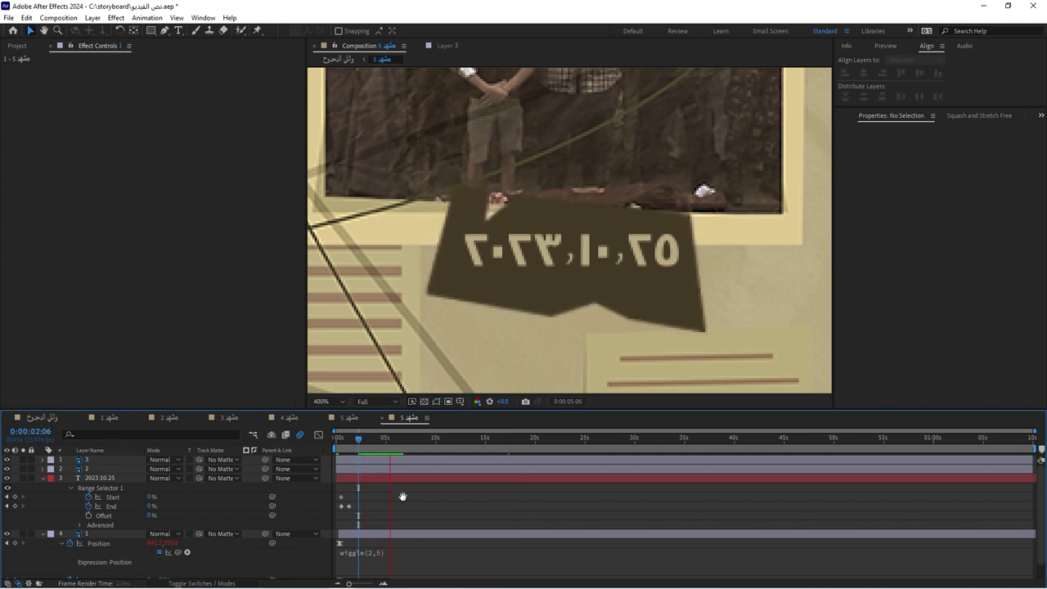
click(378, 533)
click(380, 555)
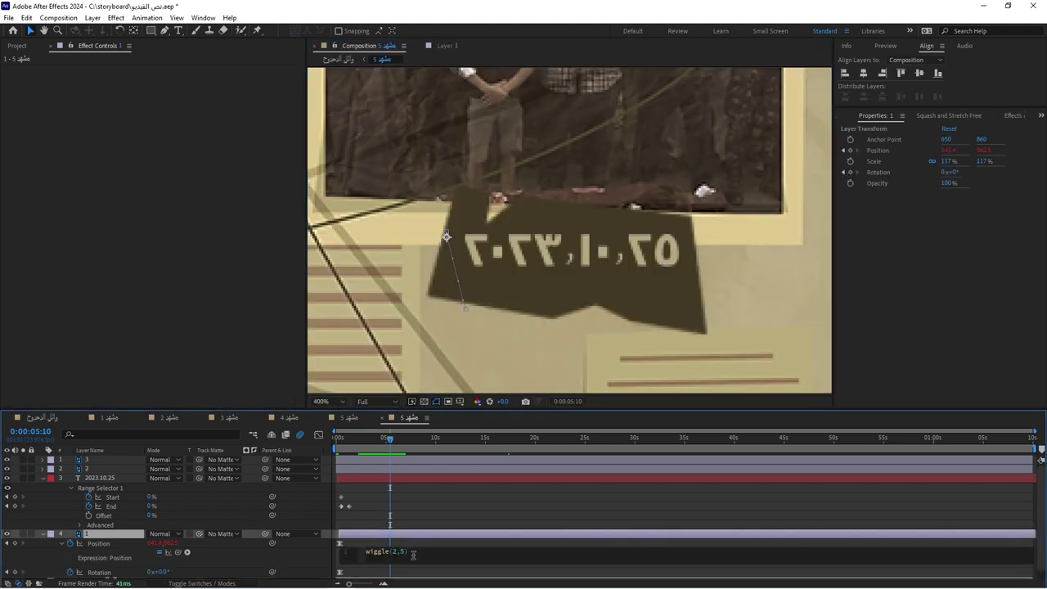
text(3)
text(2)
key(KP_Enter)
key(space)
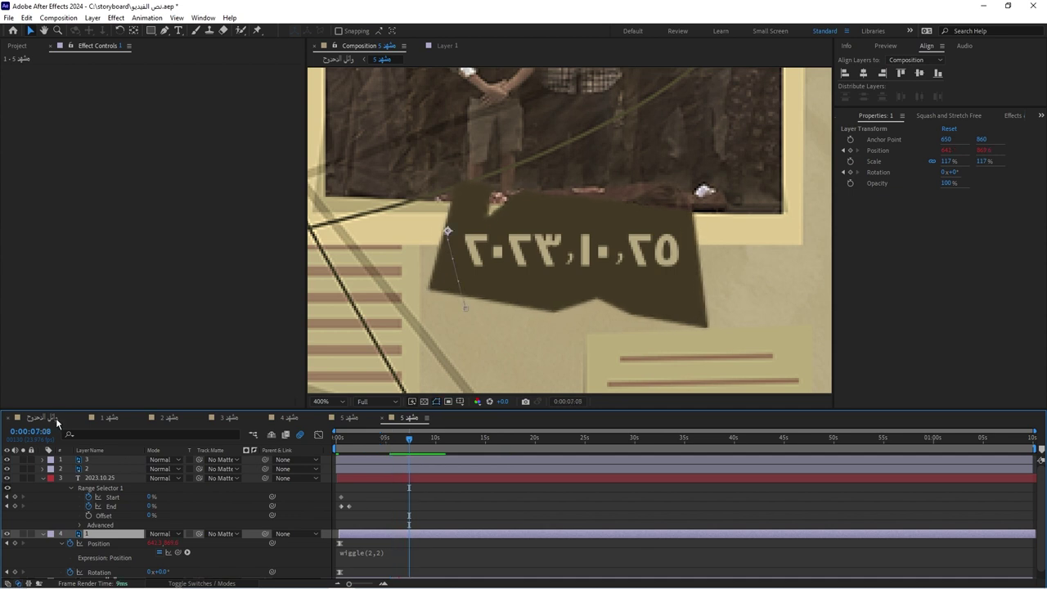
click(45, 418)
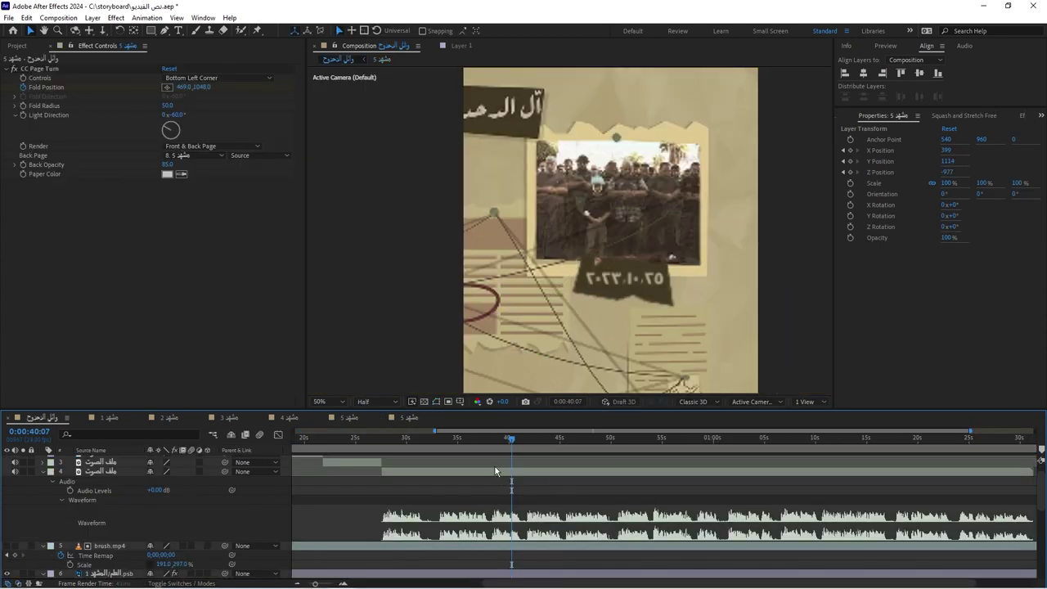
Preview from about 50 seconds, then marquee-select the scene layer's X, Y and Z Position keyframes
click(702, 441)
key(space)
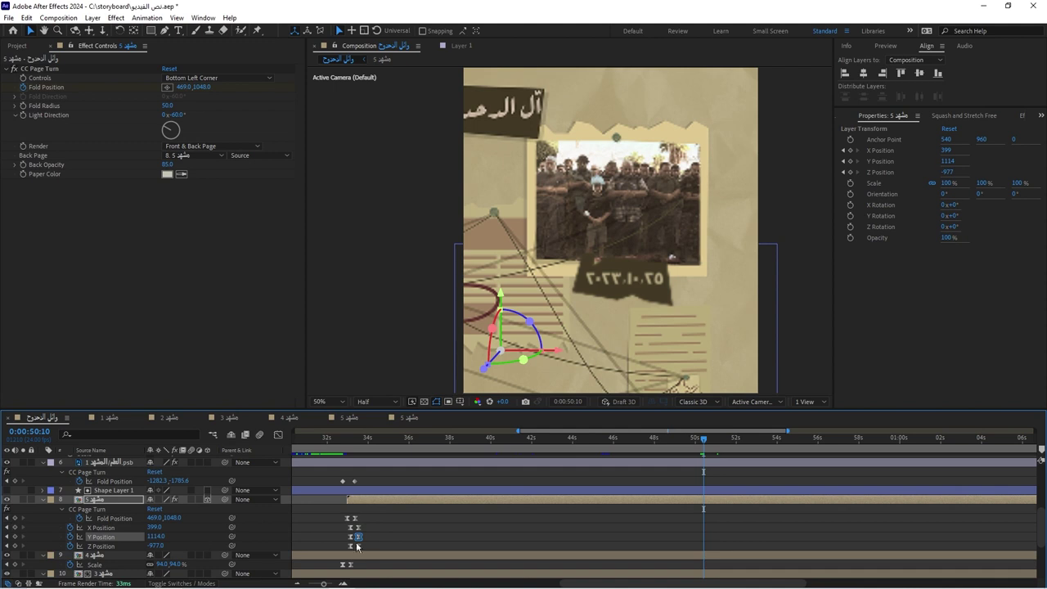
drag(372, 524, 350, 548)
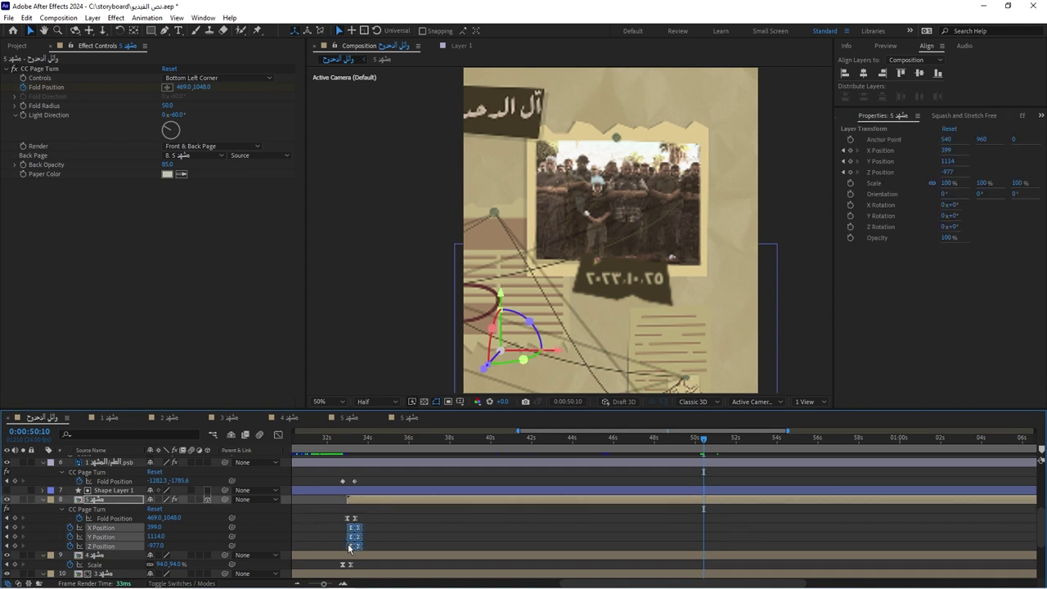
Paste the scene layer's position keyframes at 50s, time-reverse them, and delete the extra keyframe
key(ctrl+c)
key(ctrl+v)
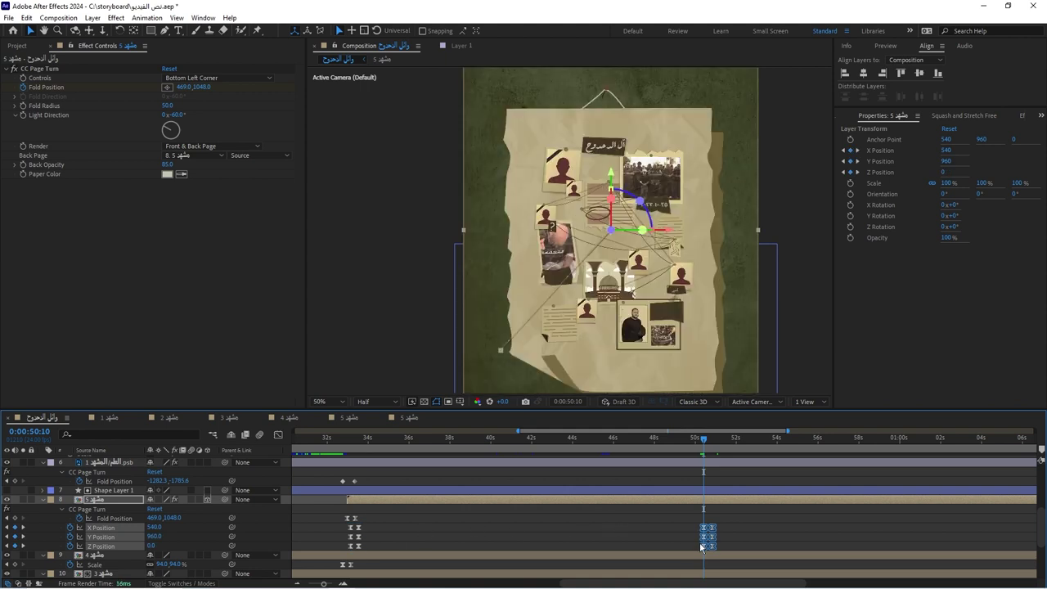
right_click(703, 545)
mouse_move(726, 535)
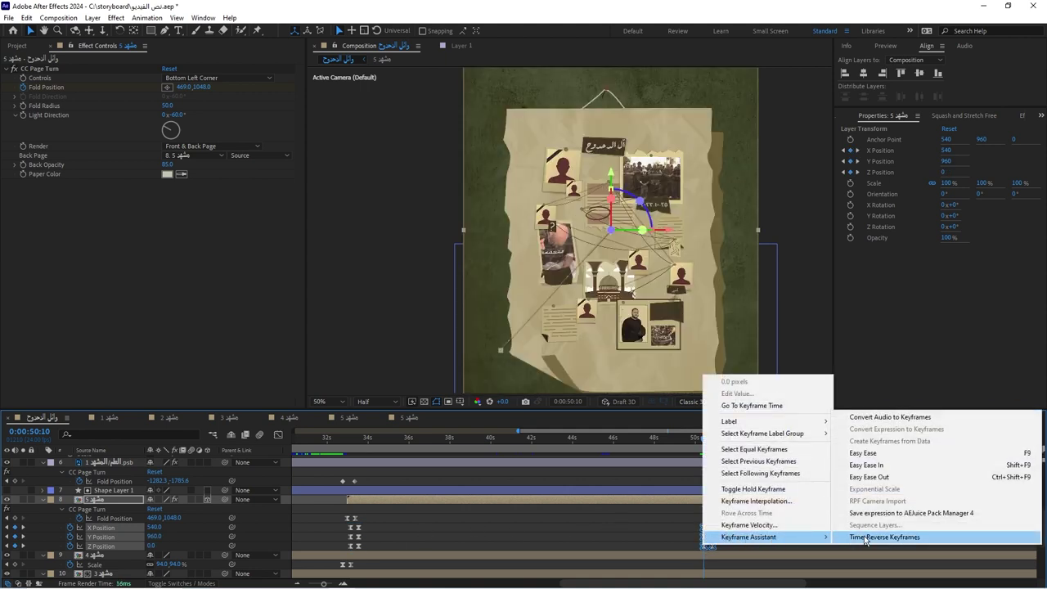
click(883, 537)
drag(702, 444, 712, 443)
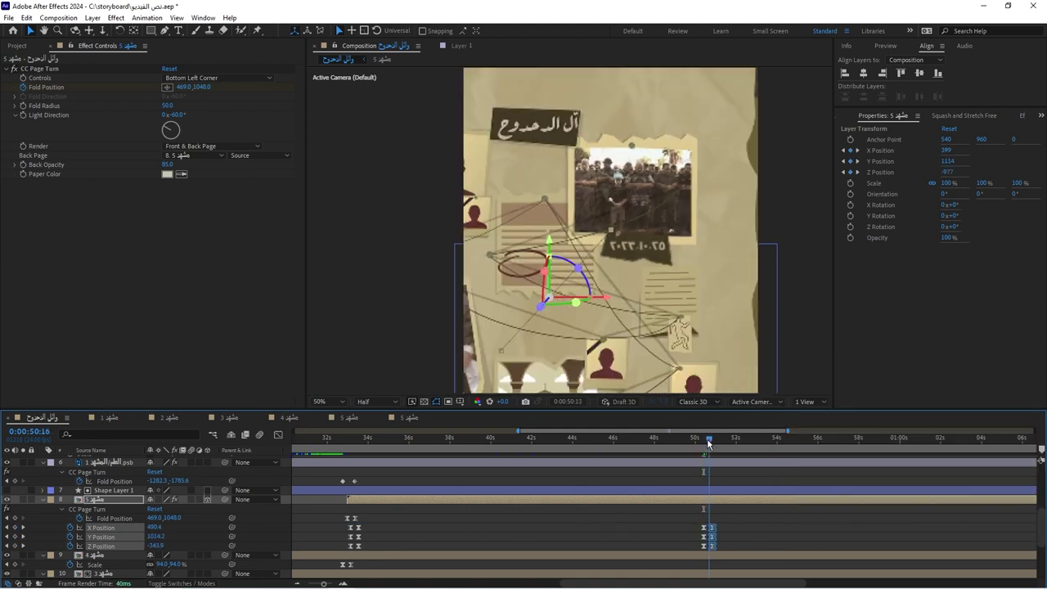
key(Delete)
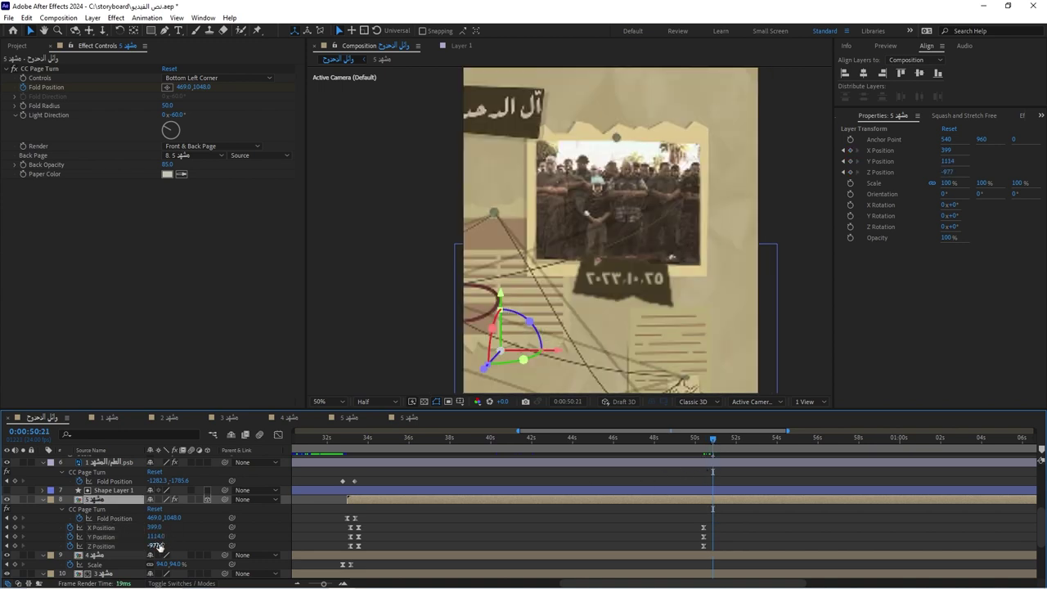
Set the scene layer's X Position to 716 and compare the motion around 50:13
drag(154, 528, 111, 581)
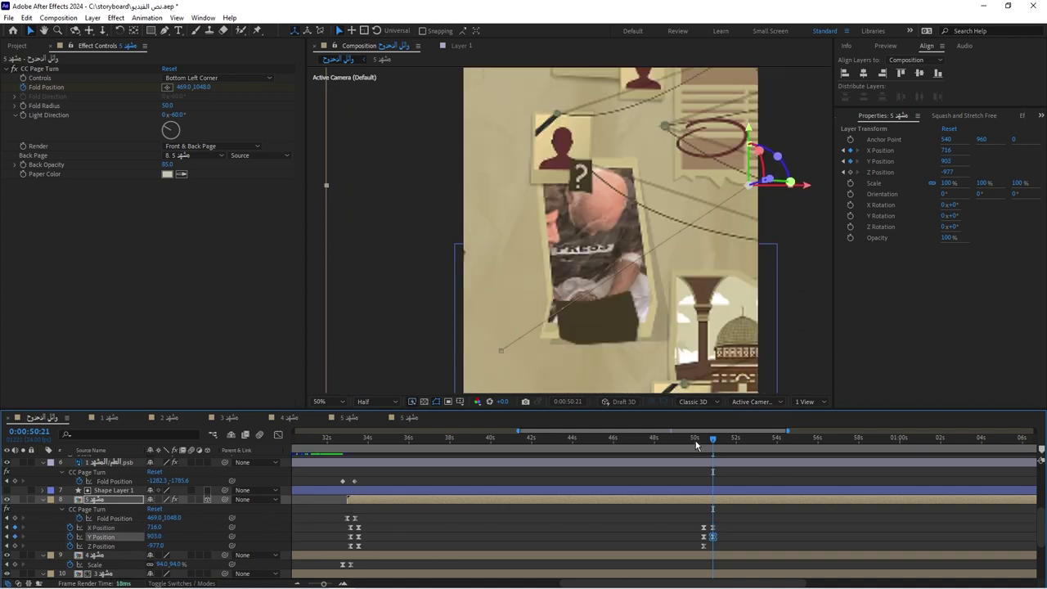
click(696, 444)
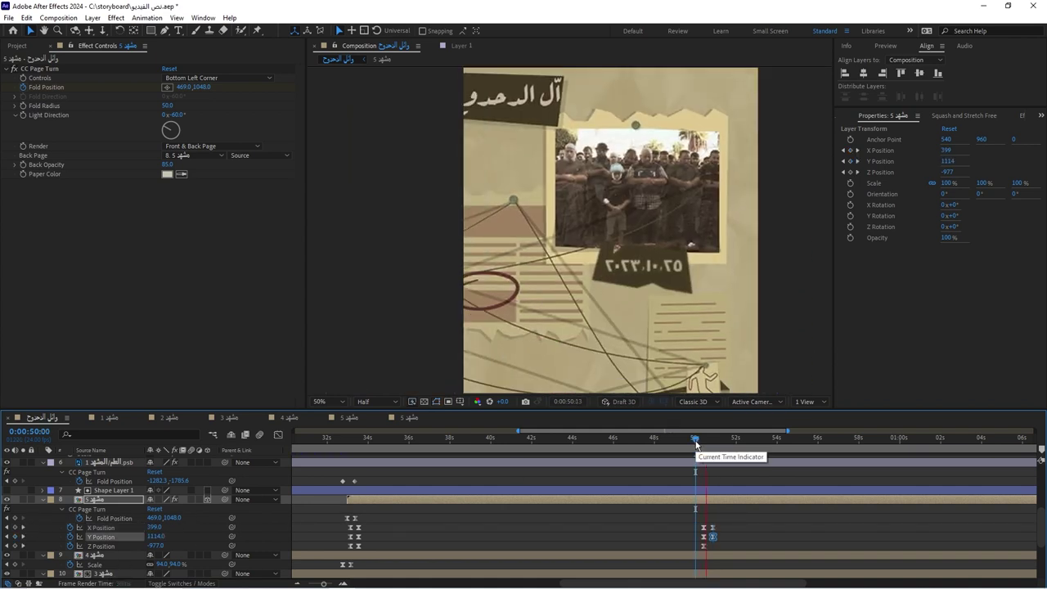
drag(696, 444, 713, 445)
scroll(410, 423, up, 1)
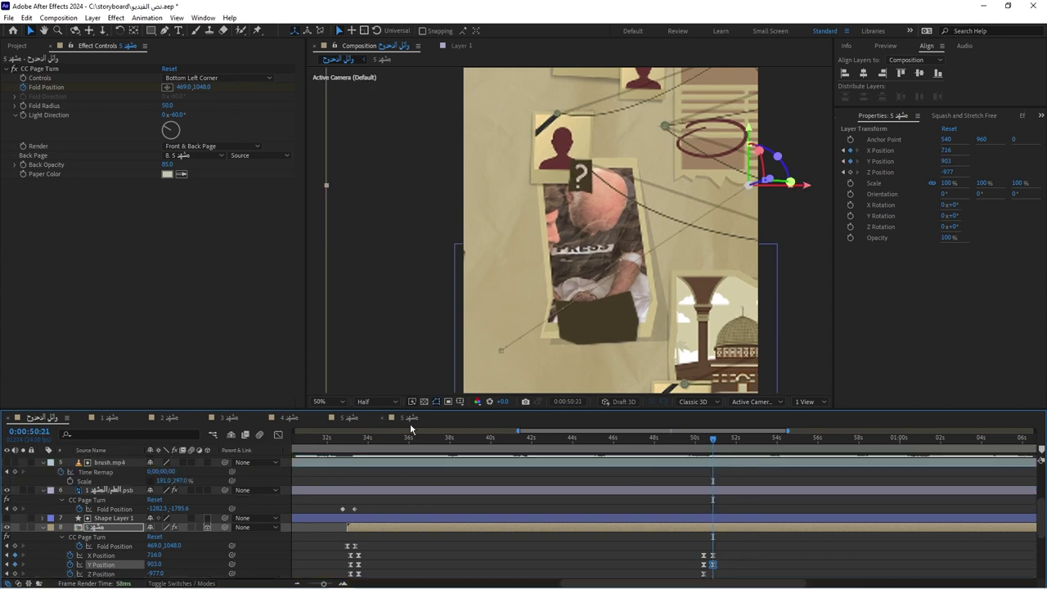
click(410, 418)
Move layer 2's anchor point to 291,1125 and trim its start to near 17s
key(y)
scroll(496, 304, down, 4)
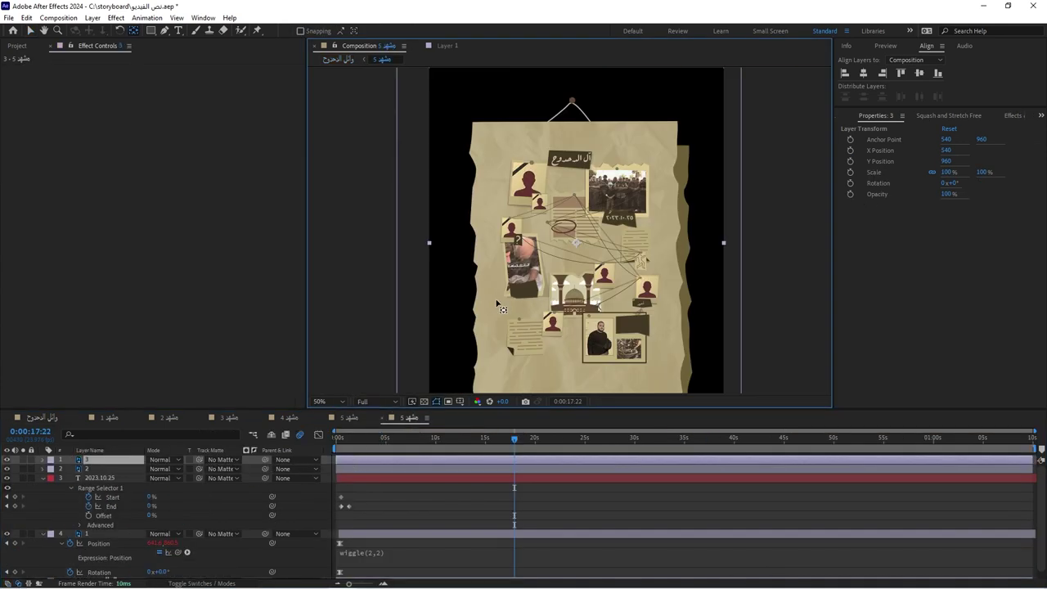
scroll(533, 300, up, 2)
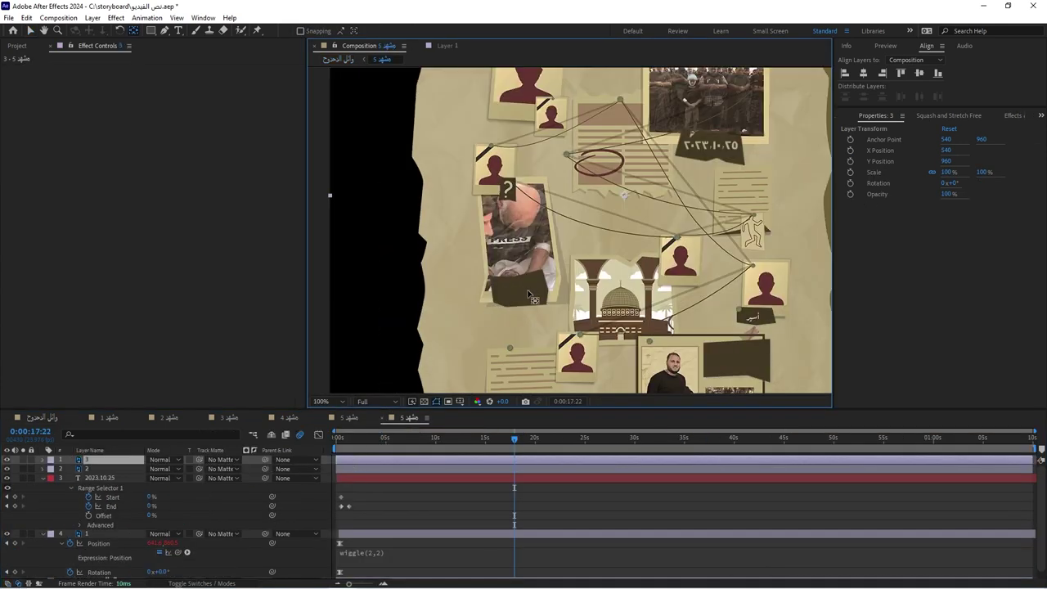
click(110, 470)
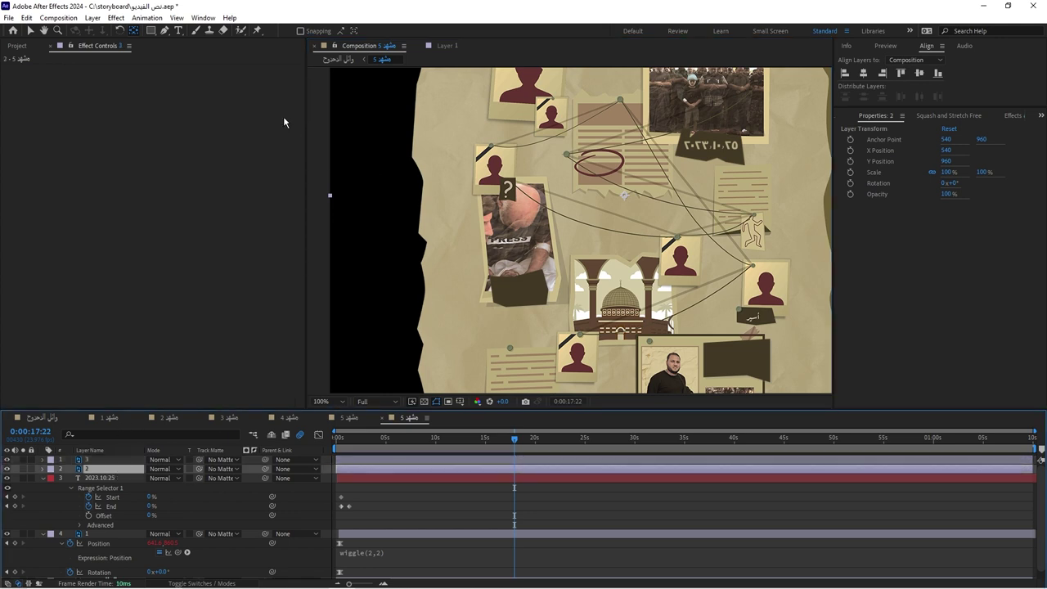
mouse_move(625, 194)
mouse_down()
mouse_move(505, 290)
mouse_move(490, 285)
mouse_up()
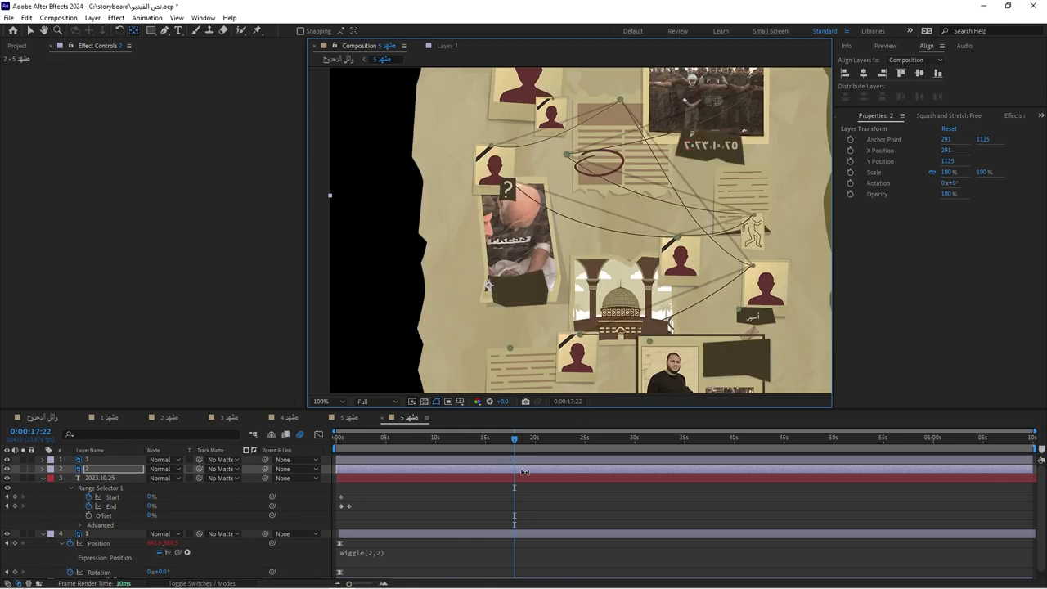
drag(525, 473, 528, 471)
click(112, 471)
Keyframe layer 2's Position and Rotation, tilting it to 9° at 18:03
key(p)
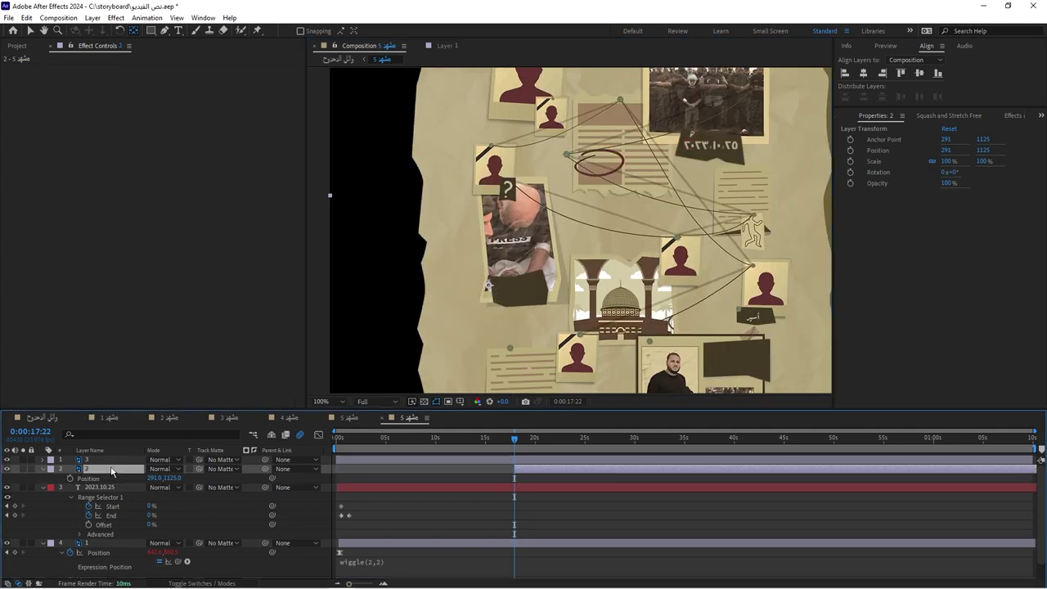
key(shift+r)
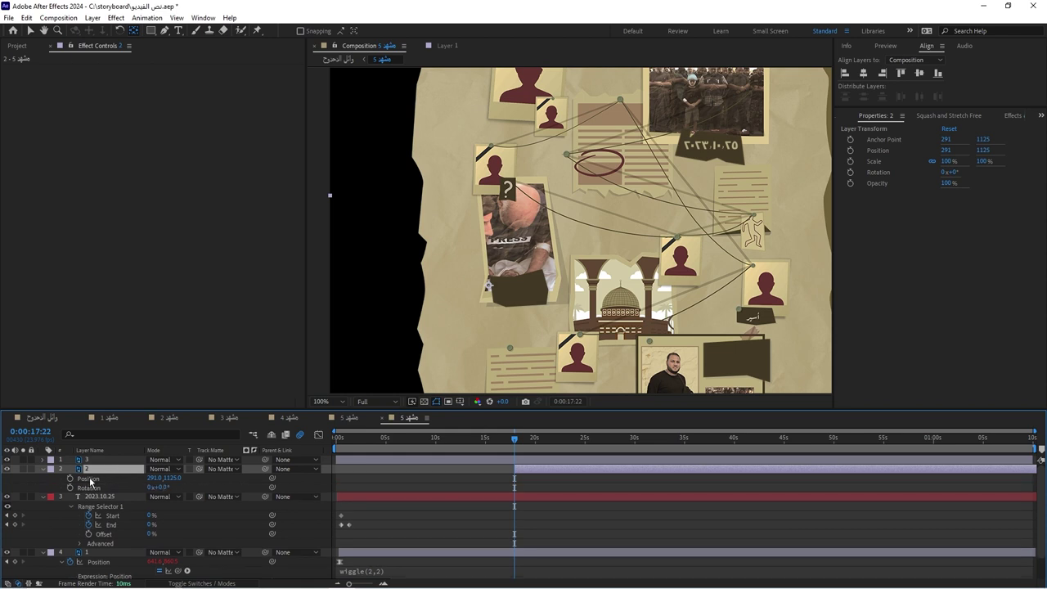
click(70, 479)
click(70, 488)
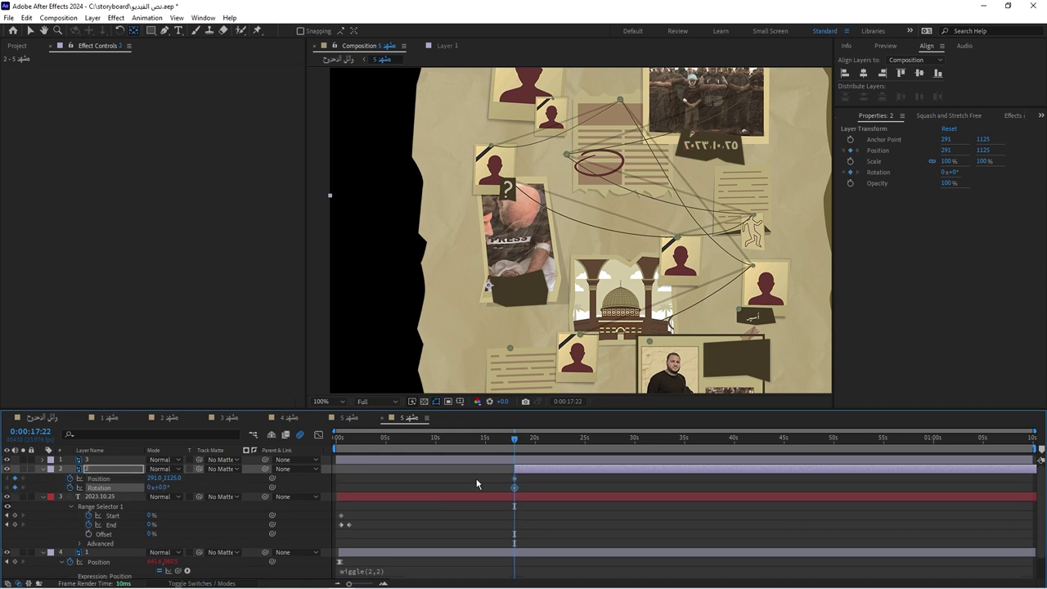
key(Page_Down)
key(Page_Down)
key(Page_Down)
drag(155, 488, 188, 479)
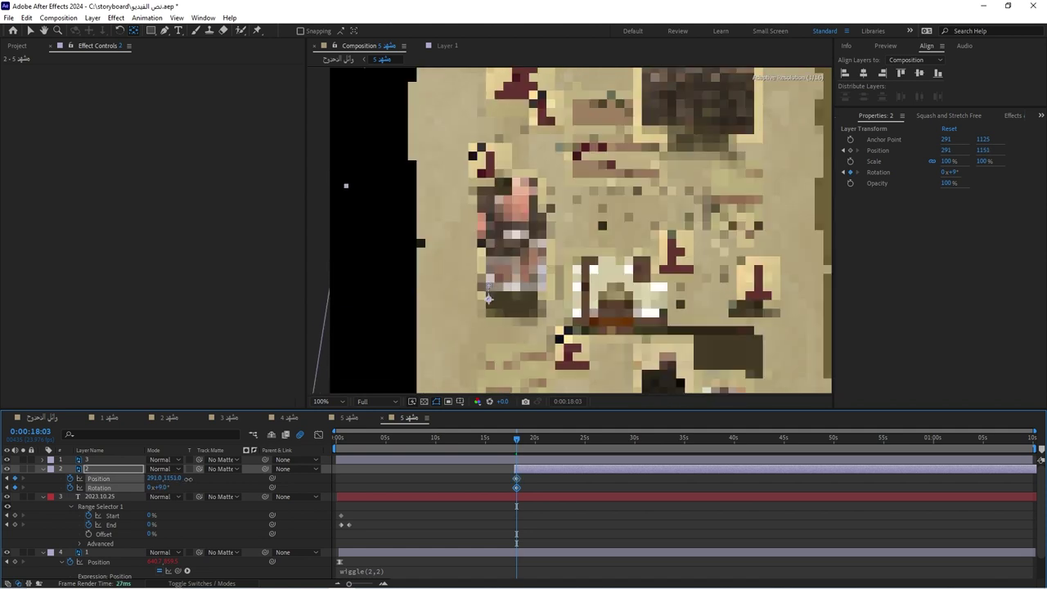
scroll(494, 486, up, 3)
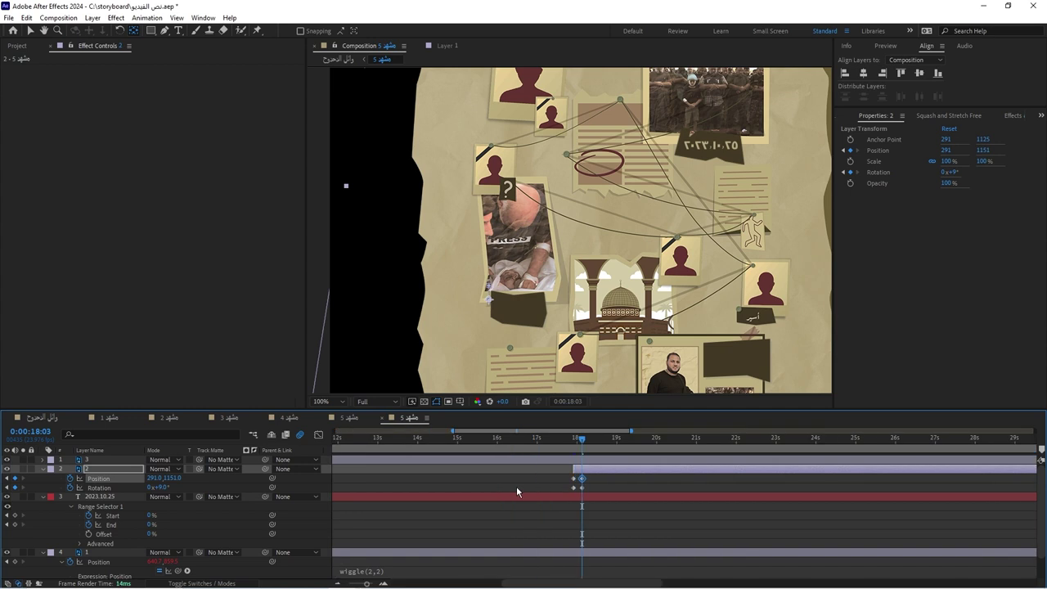
scroll(517, 489, up, 2)
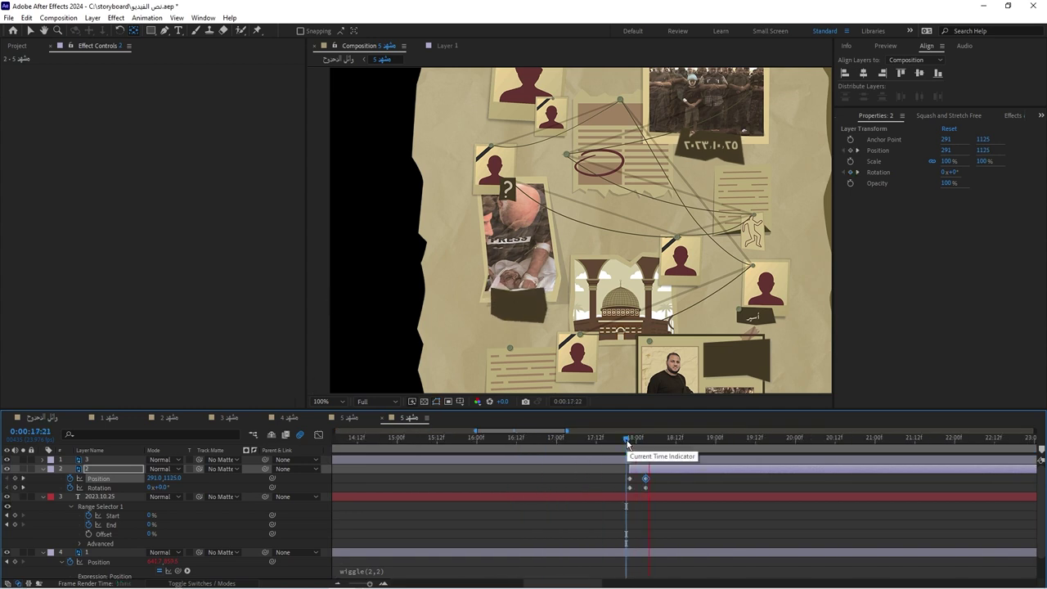
key(space)
key(space)
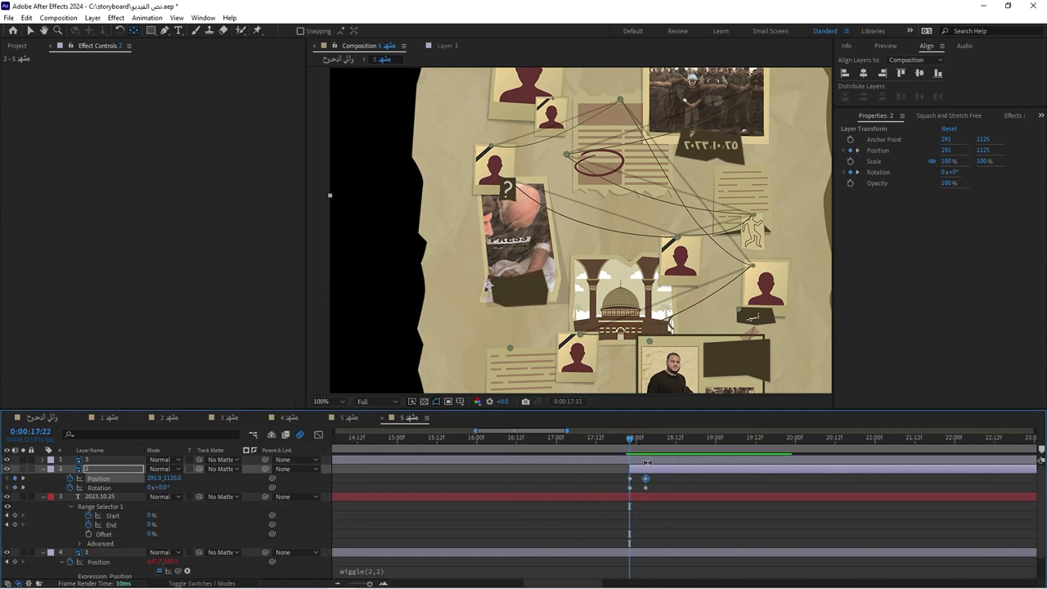
right_click(647, 489)
mouse_move(712, 480)
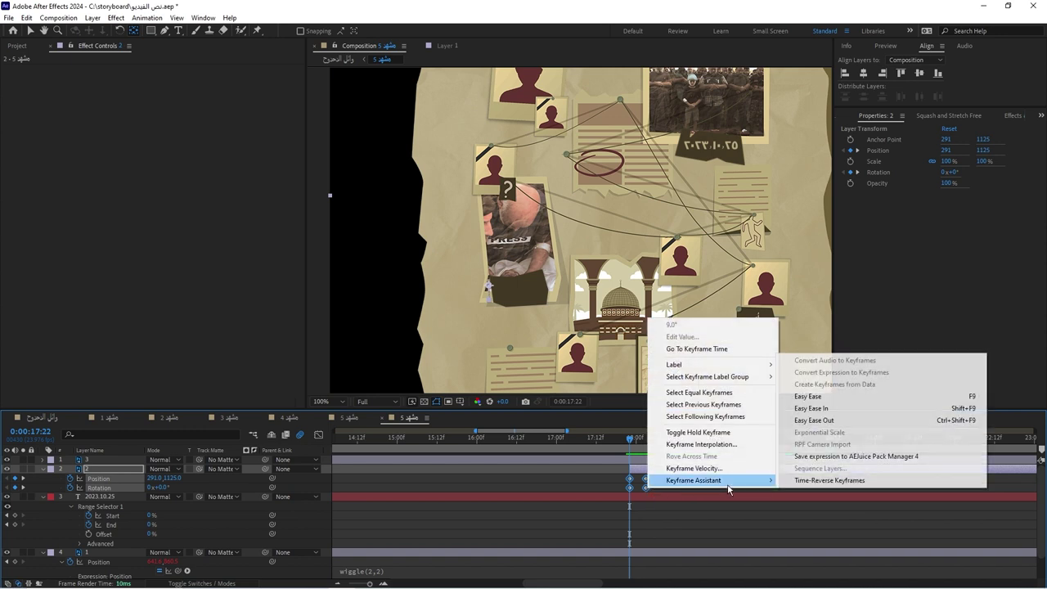
click(790, 483)
key(space)
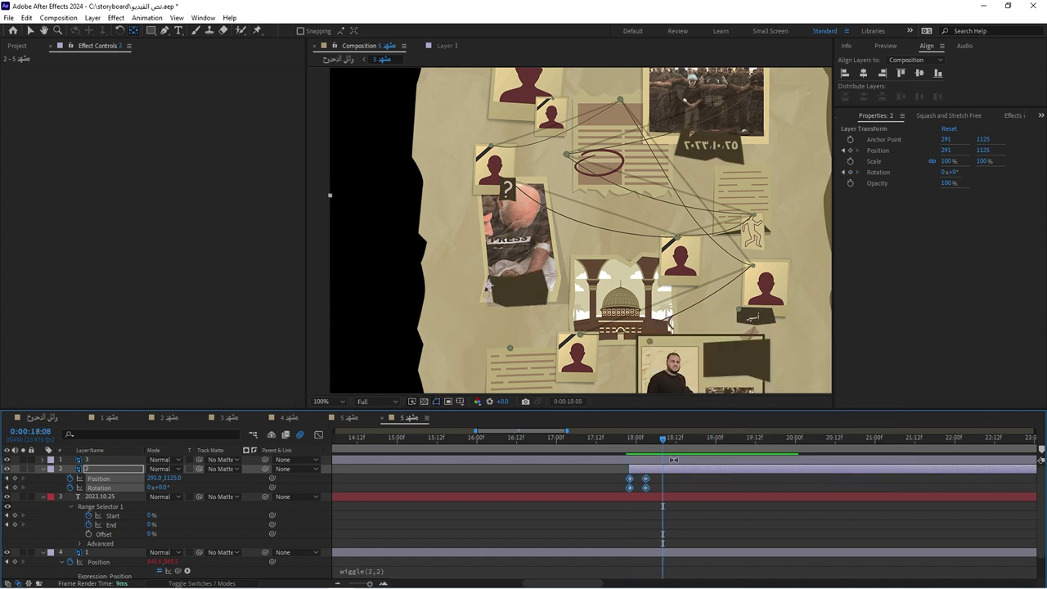
click(625, 442)
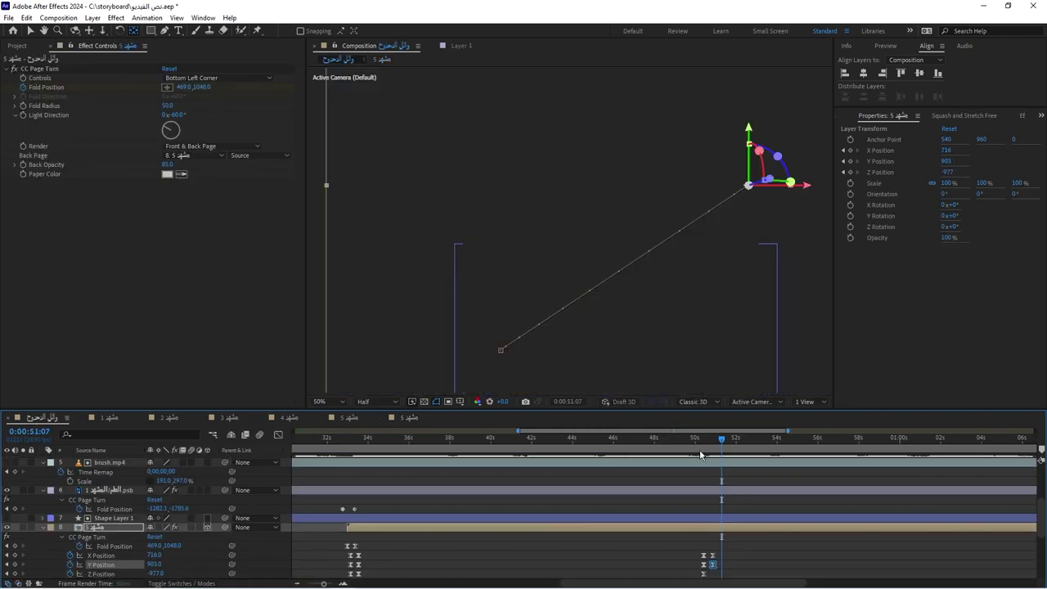
click(699, 451)
key(space)
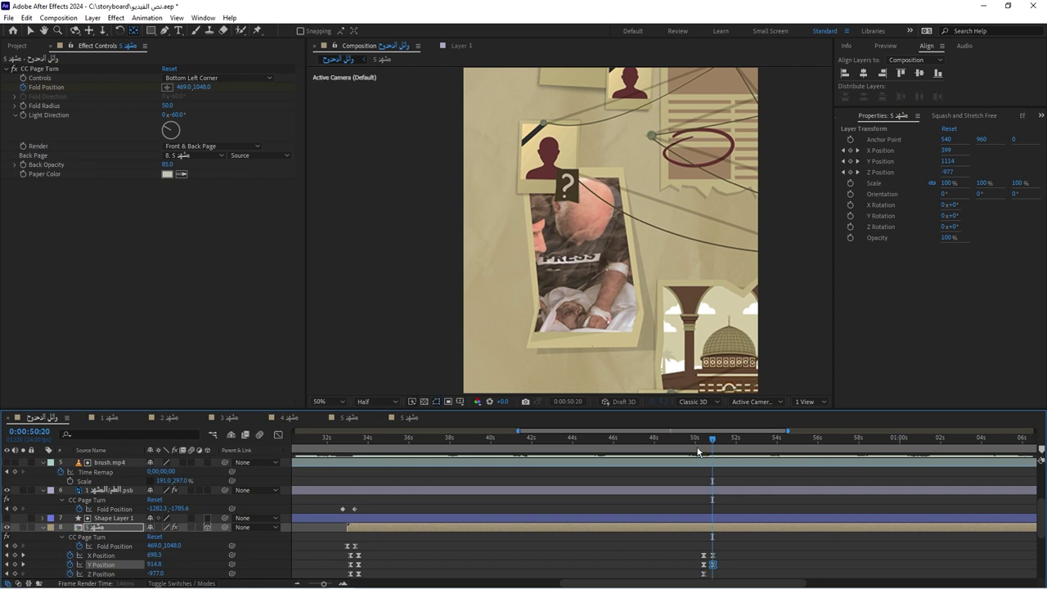
key(space)
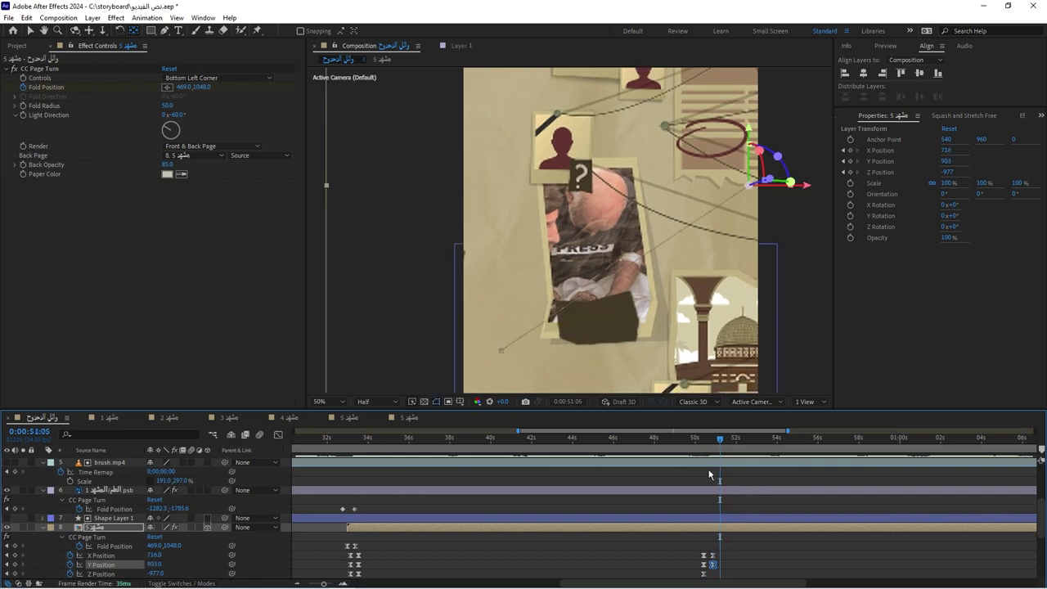
click(409, 417)
Duplicate the 2023.10.25 date layer, move it up, and start it at 18:06
key(ctrl+d)
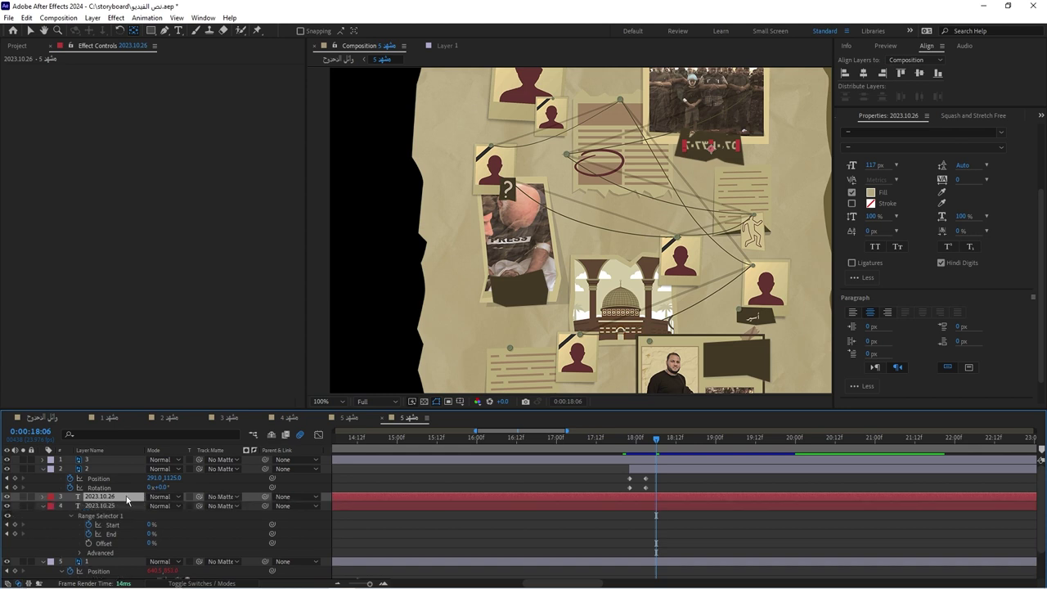
drag(124, 499, 119, 470)
key(alt+bracketleft)
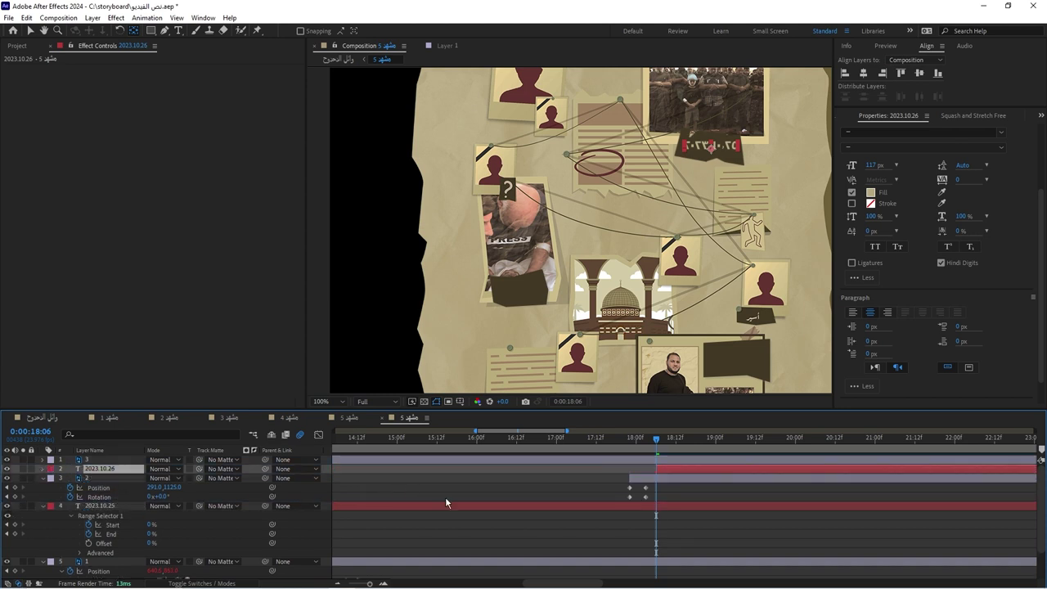
key(v)
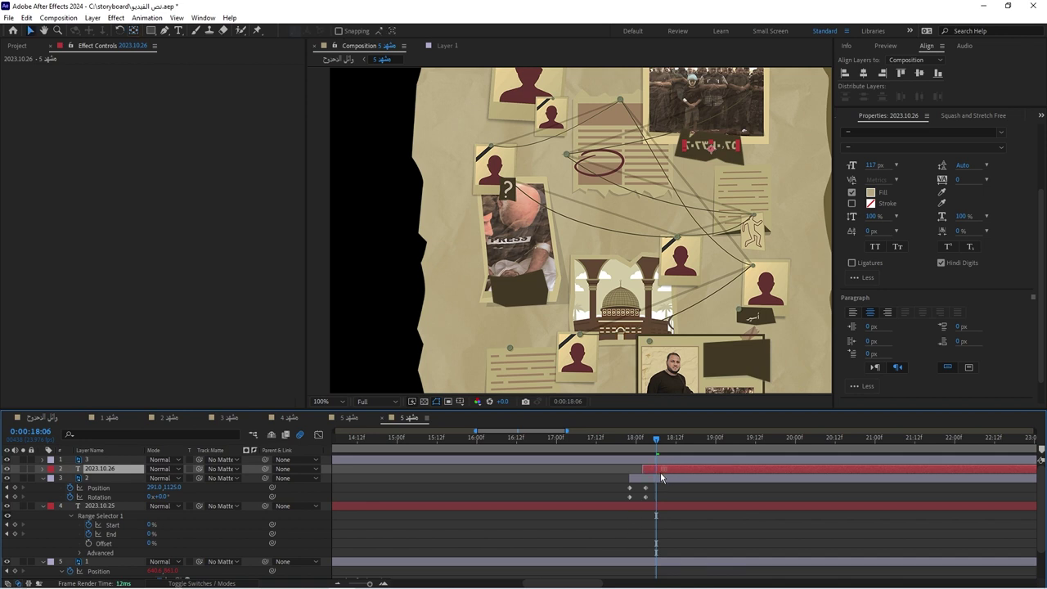
key(u)
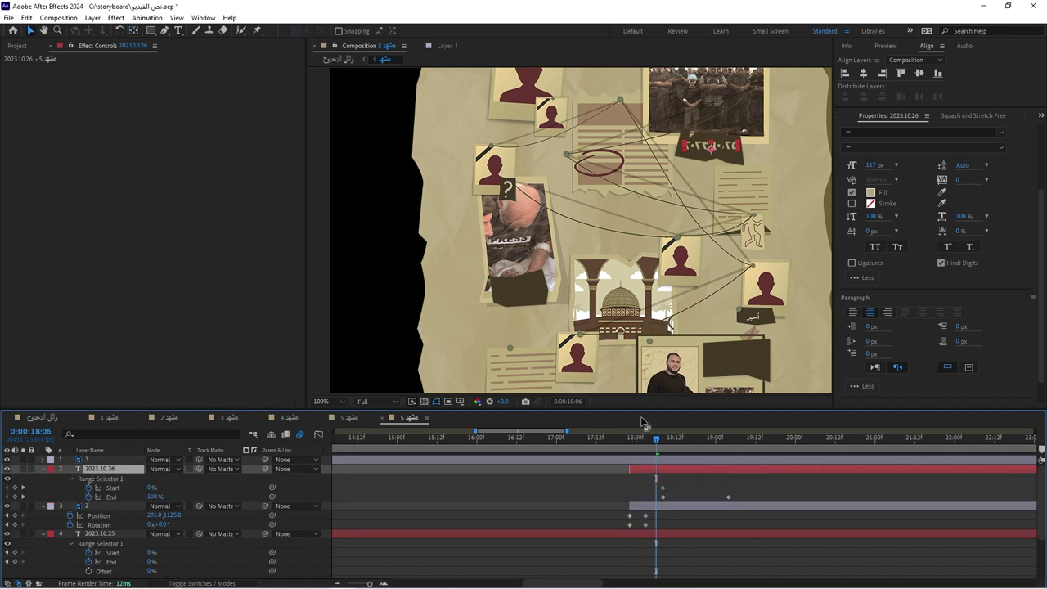
Place the date copy on the dark tag below the PRESS photo, checking it at 19:05
drag(711, 150, 512, 292)
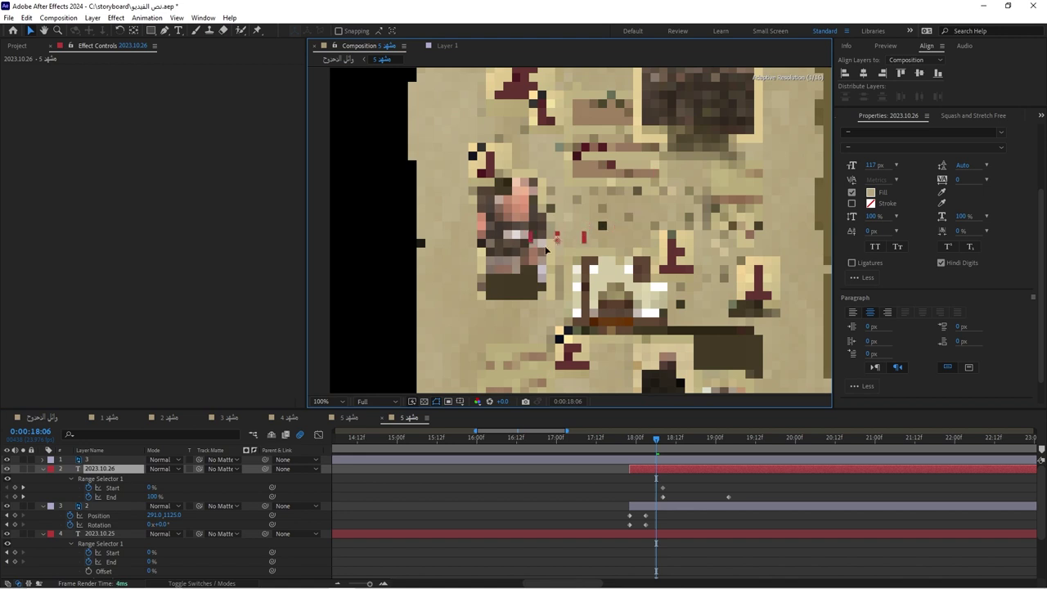
scroll(512, 292, up, 2)
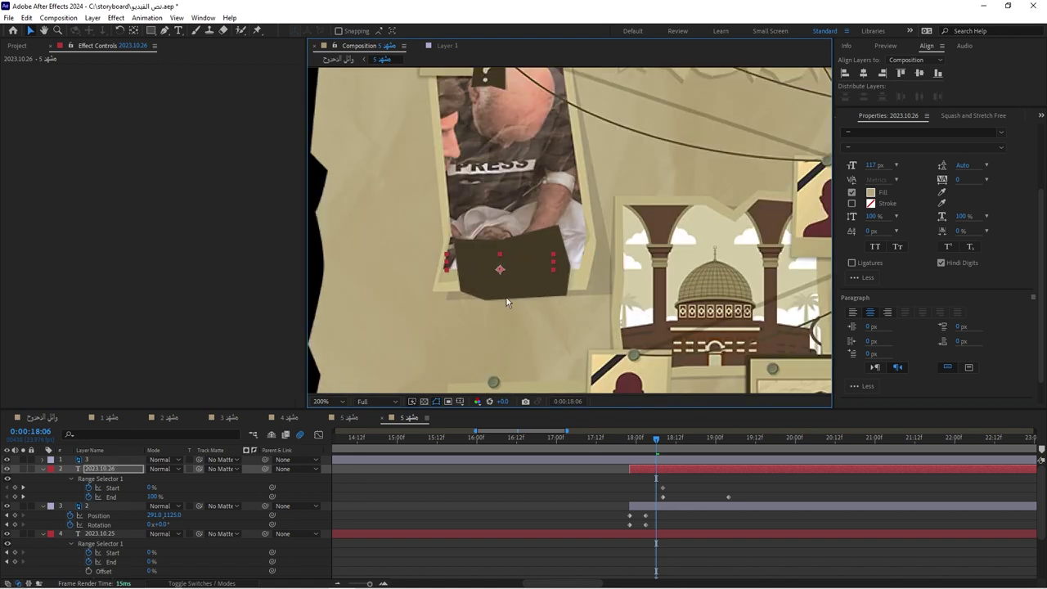
drag(664, 469, 644, 472)
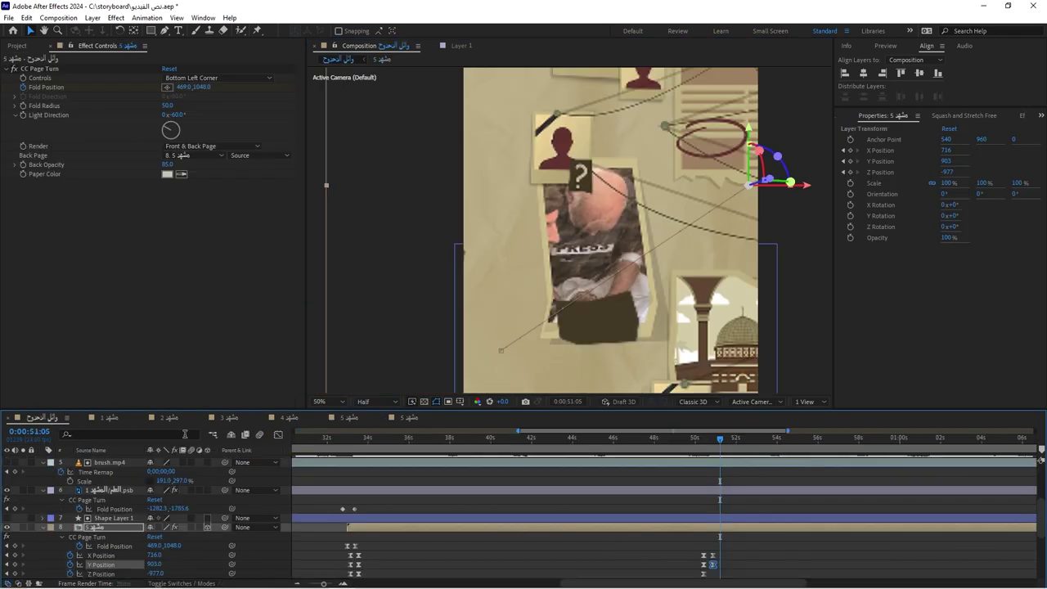
click(732, 438)
Retype the tag's date copy as 12.15, deleting the year
double_click(542, 270)
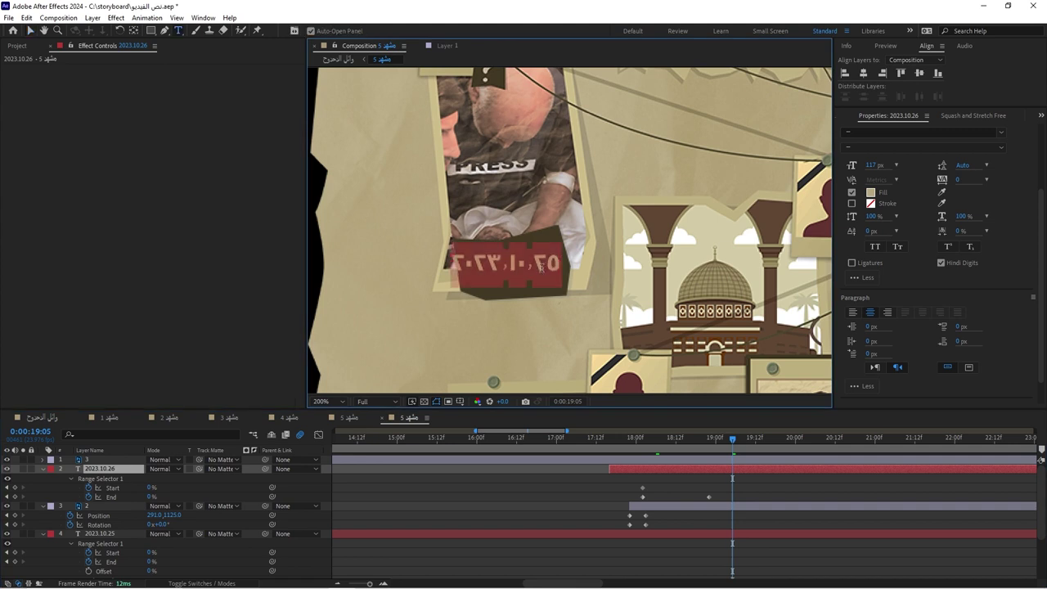
click(542, 268)
key(BackSpace)
text(1)
click(504, 266)
key(BackSpace)
text(2)
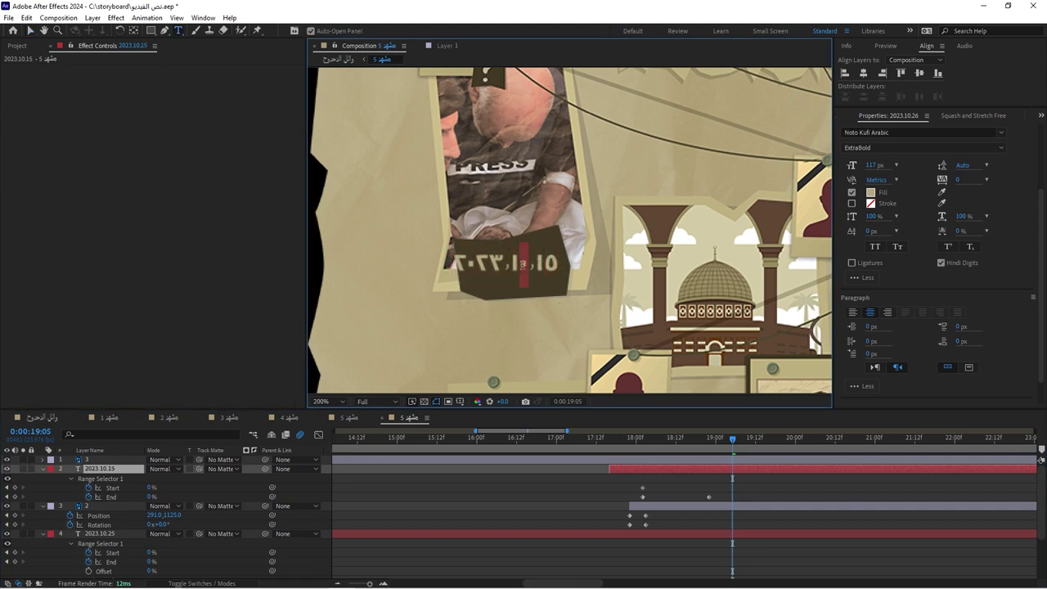
drag(505, 266, 452, 269)
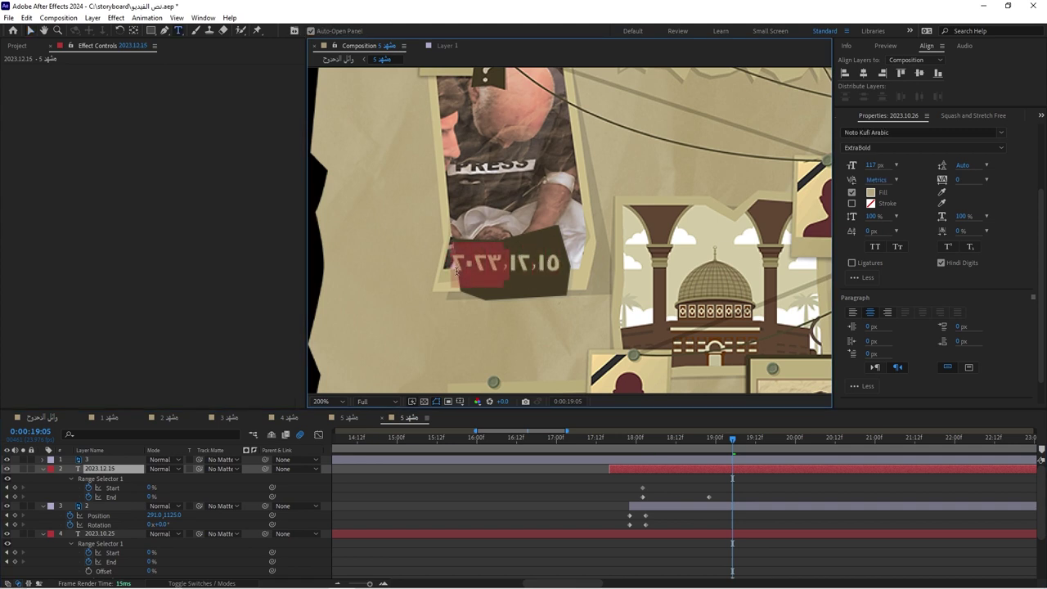
key(BackSpace)
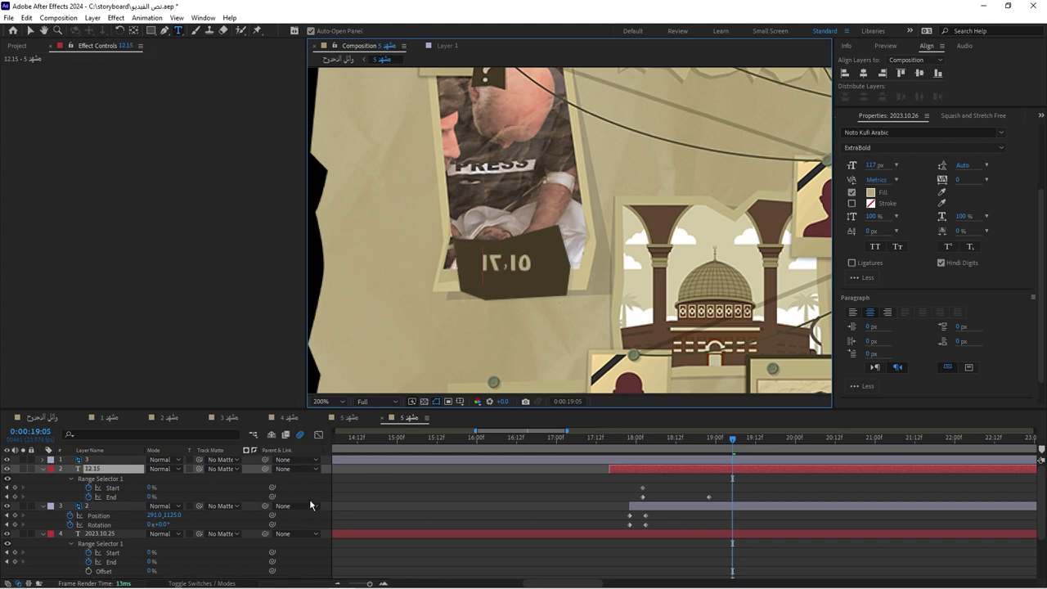
key(Escape)
Scale the 12.15 date layer to 350% so it fills the tag
key(v)
key(s)
drag(159, 480, 177, 480)
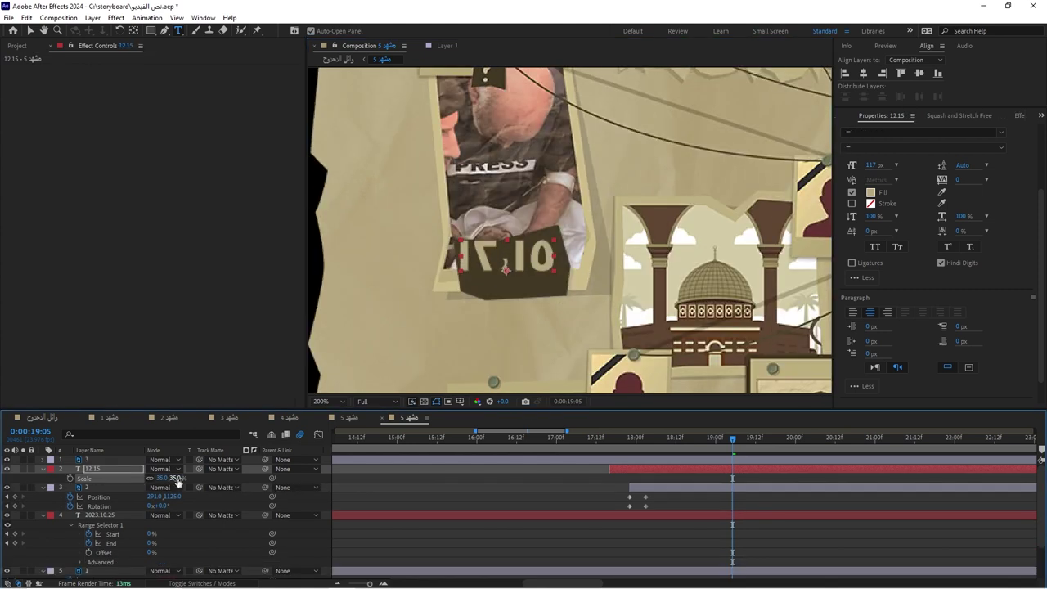
drag(517, 266, 524, 266)
In the main composition, slide layer 8's X/Y/Z Position keyframes to start at 50:04 and preview
click(45, 418)
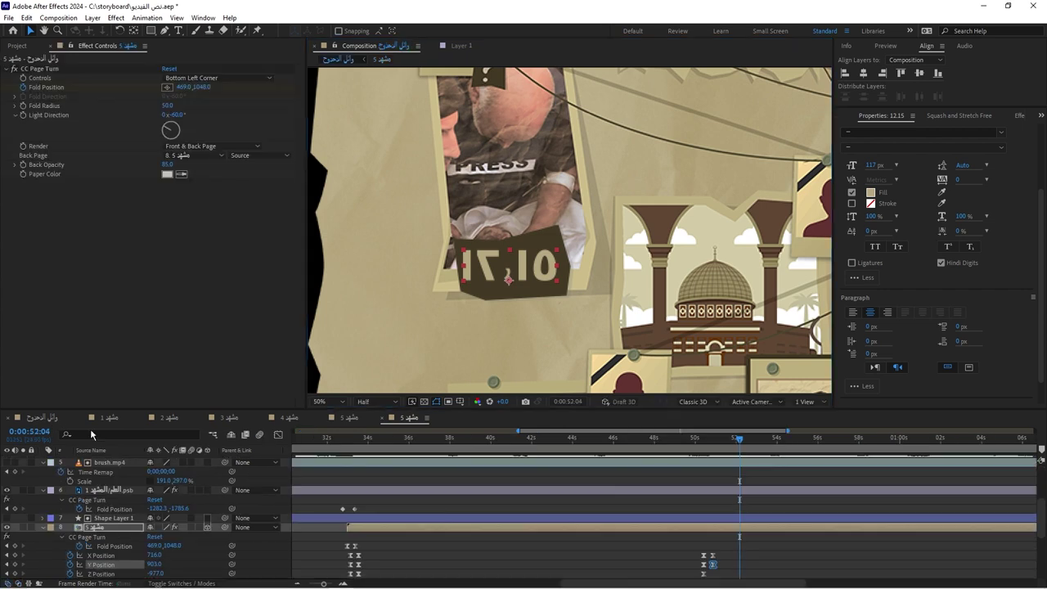
drag(702, 446, 722, 446)
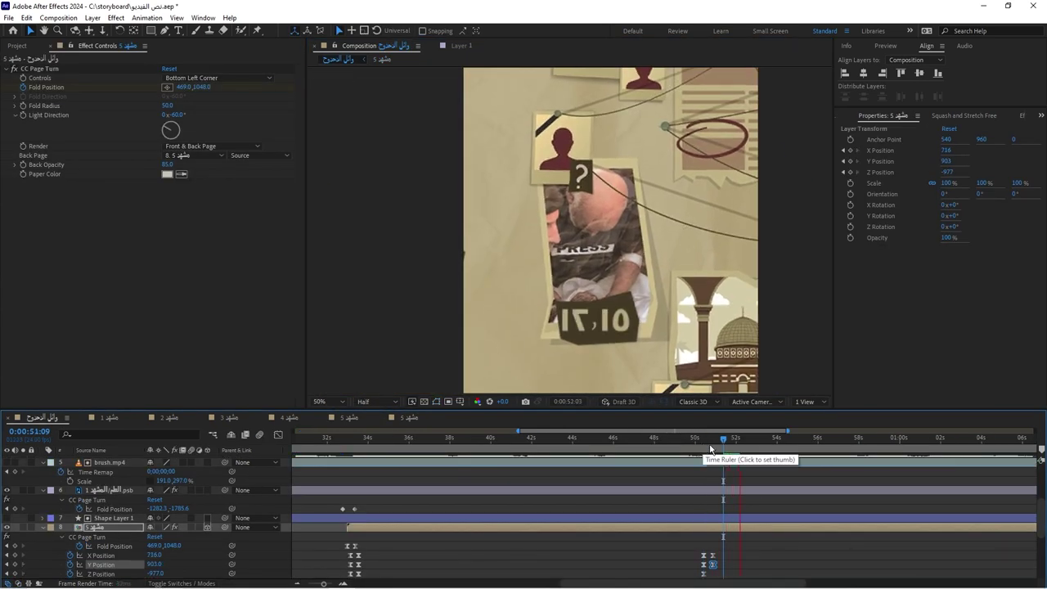
shift+click(712, 555)
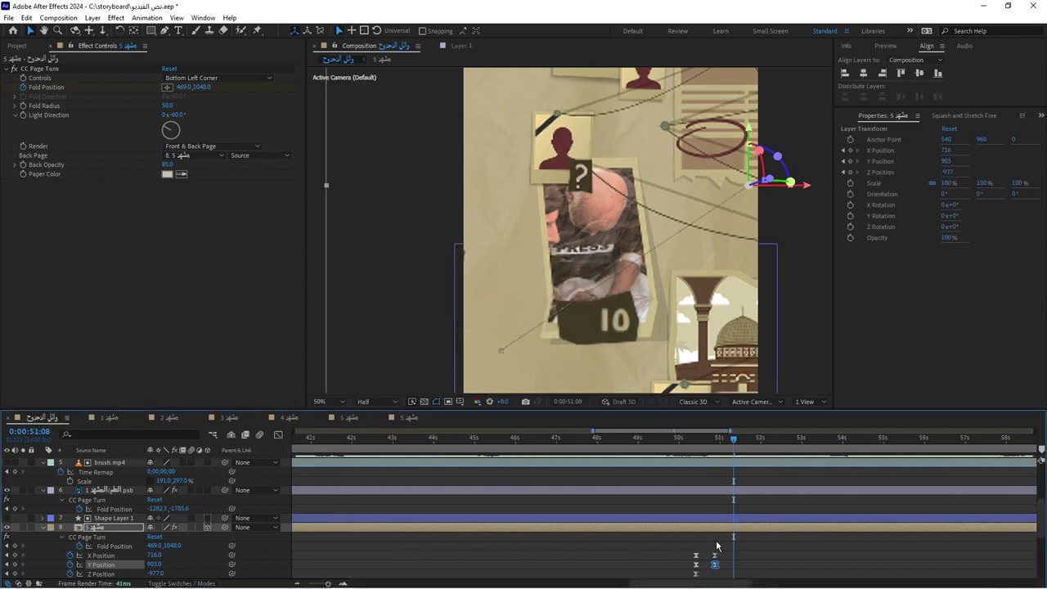
scroll(720, 540, down, 2)
drag(703, 540, 691, 544)
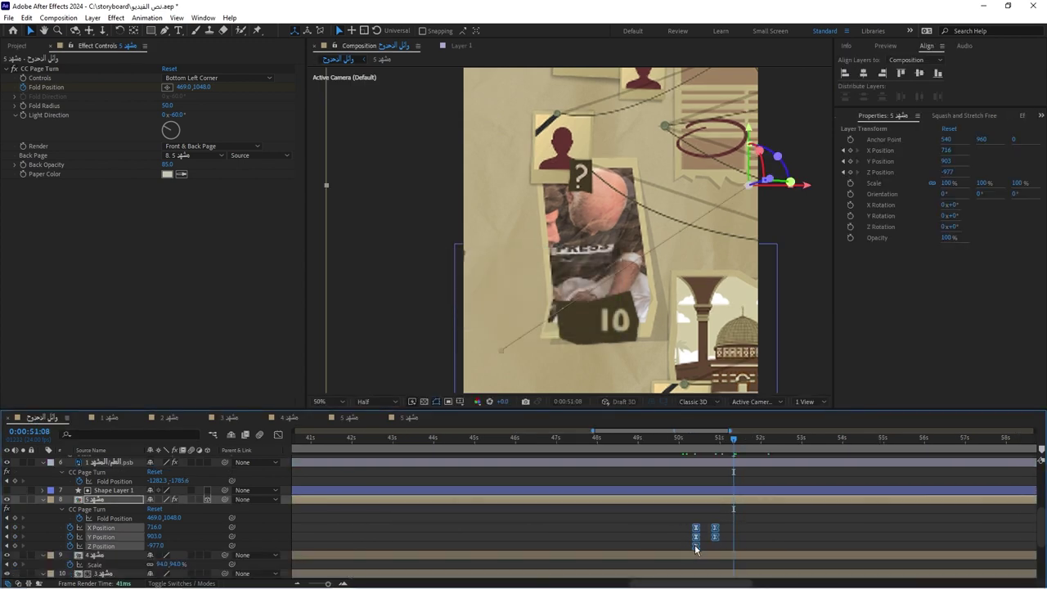
click(688, 442)
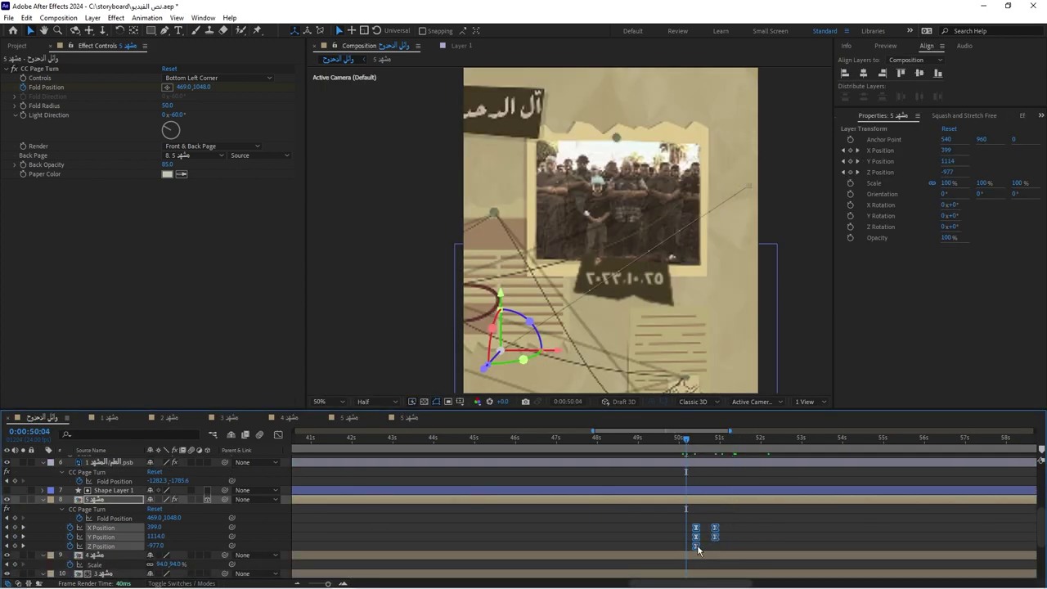
drag(697, 545, 687, 545)
key(space)
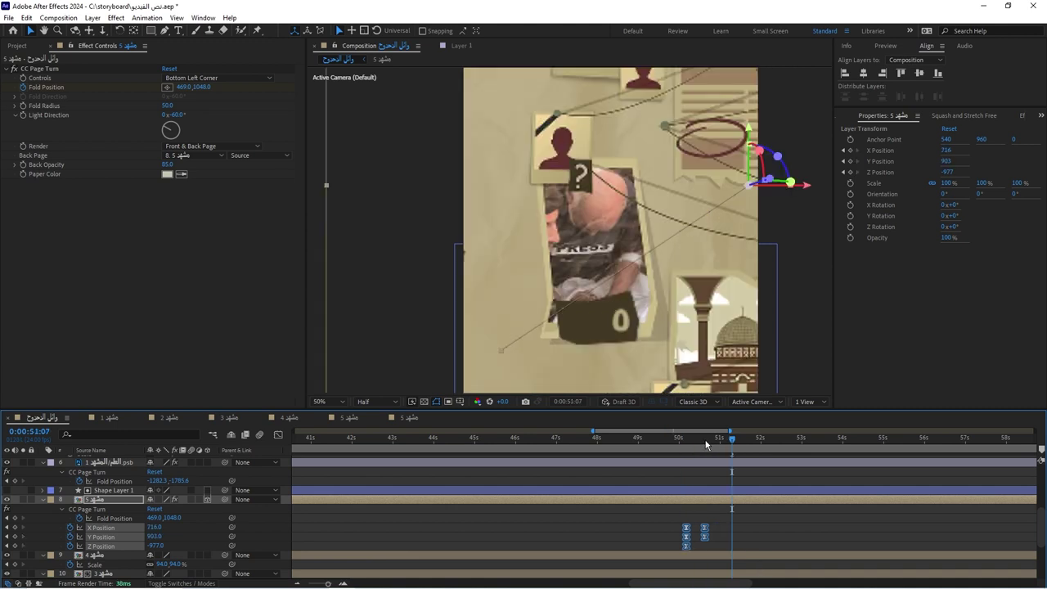
Check the swinging tag layers in the scene composition, then preview the push-in in the main comp
click(700, 442)
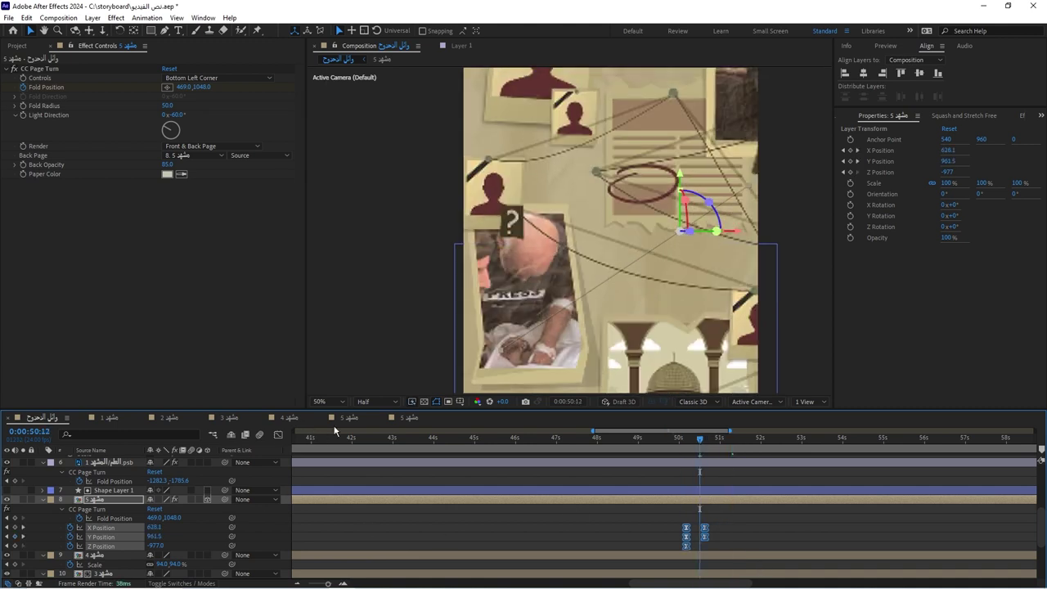
click(407, 417)
click(616, 491)
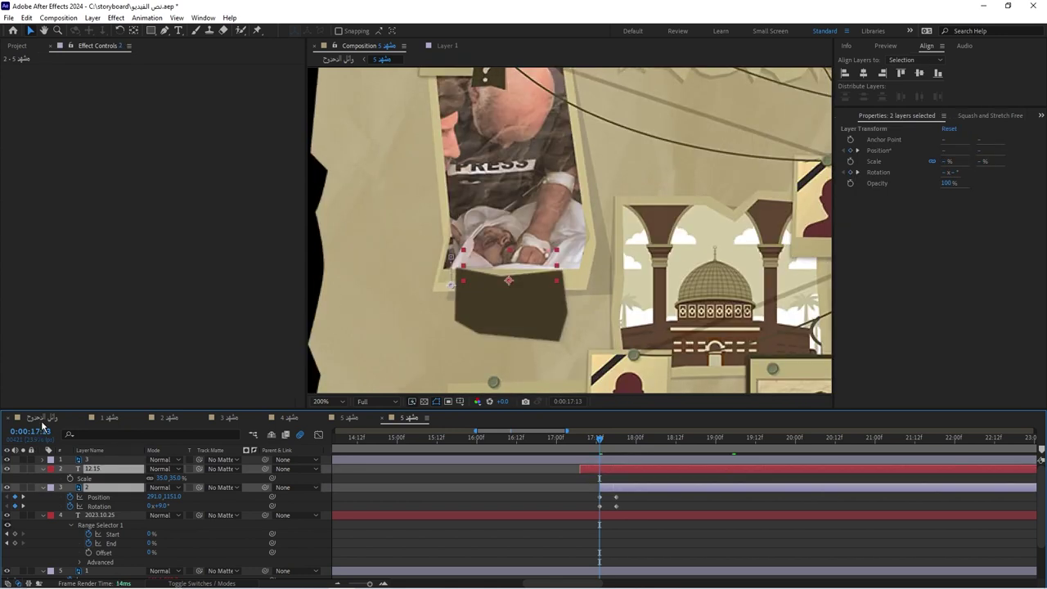
click(42, 418)
key(space)
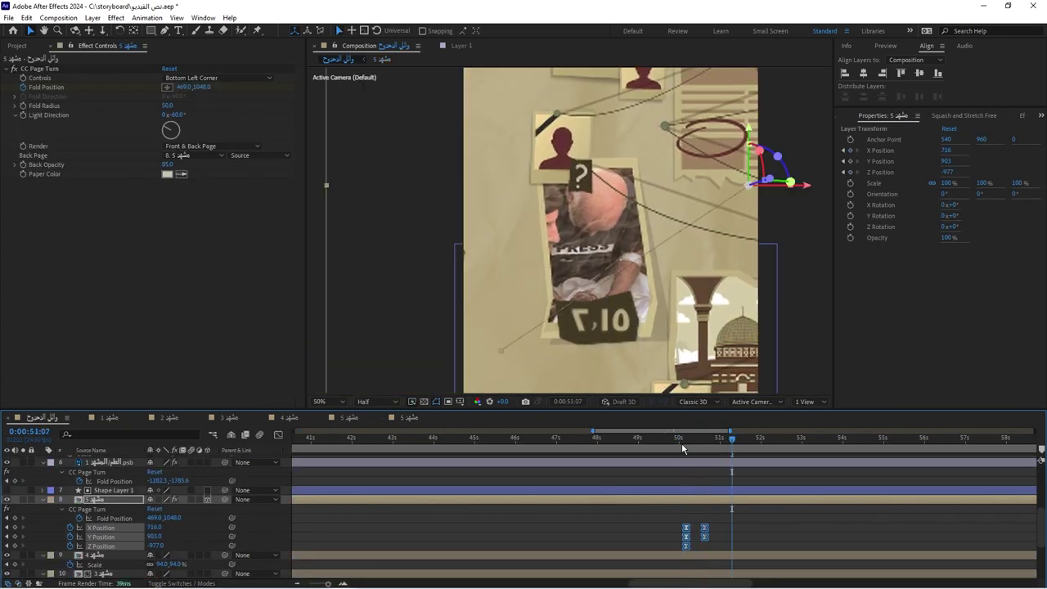
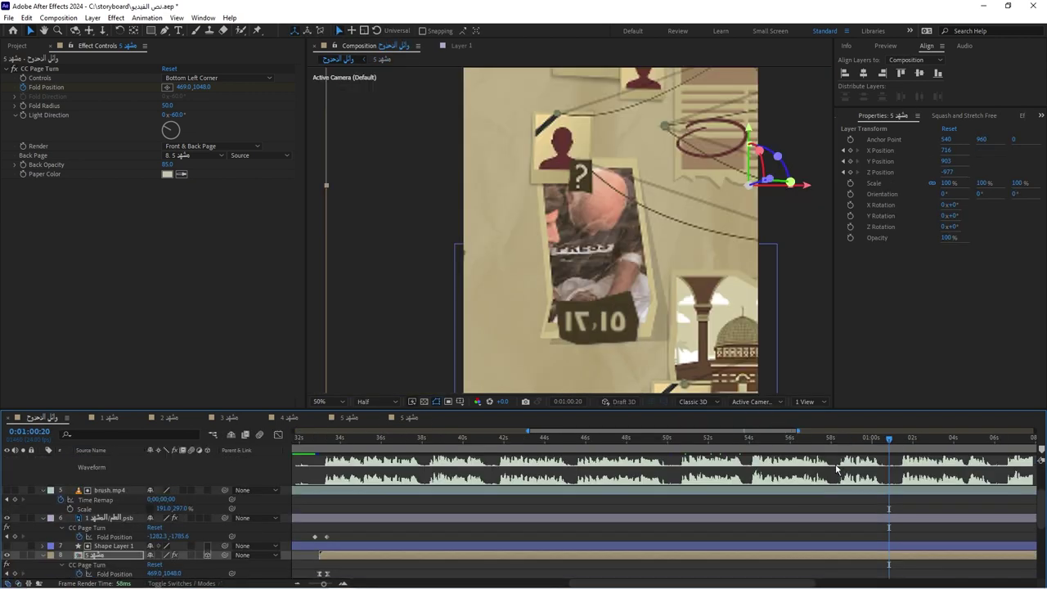
Paste layer 8's copied X/Y Position keyframes at the playhead and time-reverse them
scroll(826, 472, down, 3)
drag(727, 524, 659, 540)
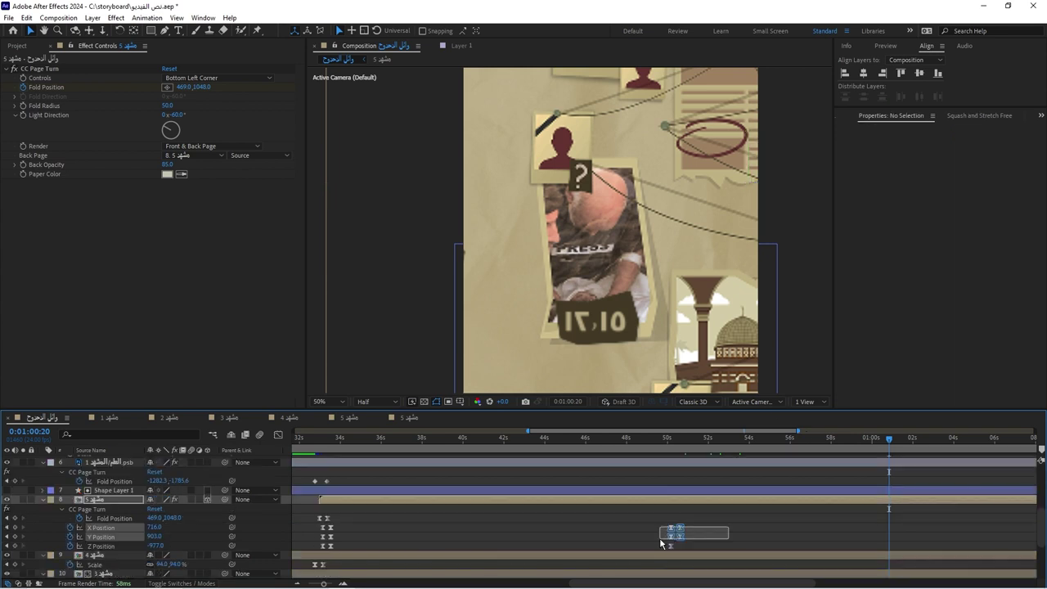
key(ctrl+v)
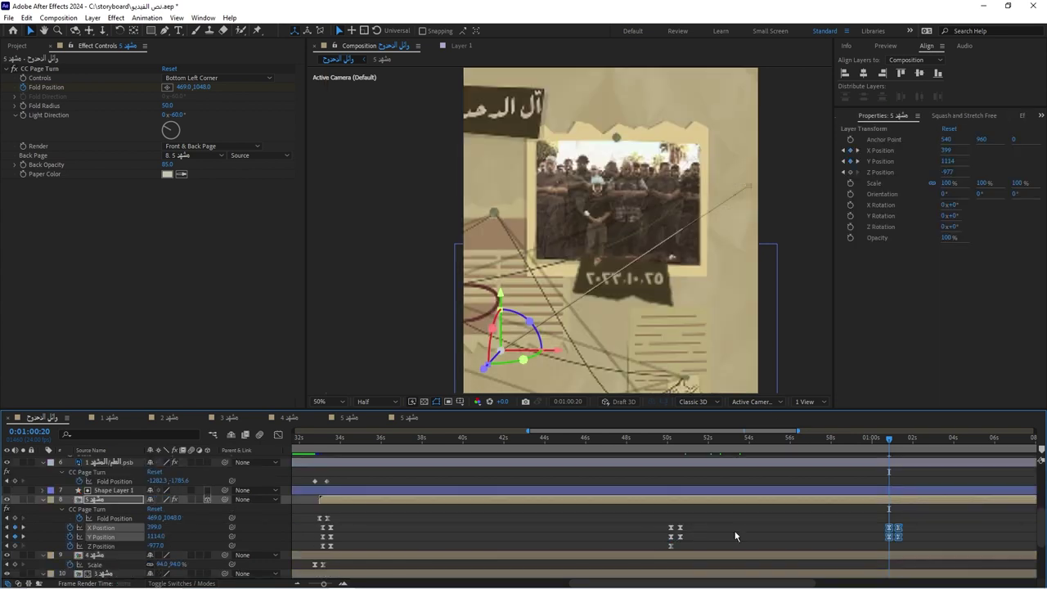
right_click(898, 541)
mouse_move(958, 528)
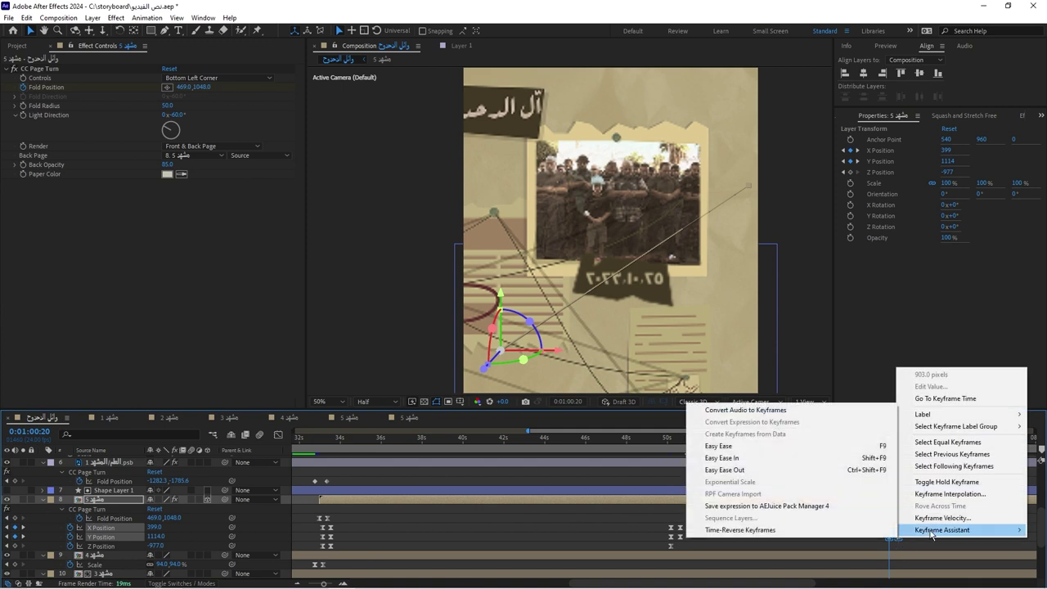
click(876, 531)
Delete the extra X/Y keys and set a new Position of X 701.2, Y 890.6 at 0:01:01:07
click(820, 450)
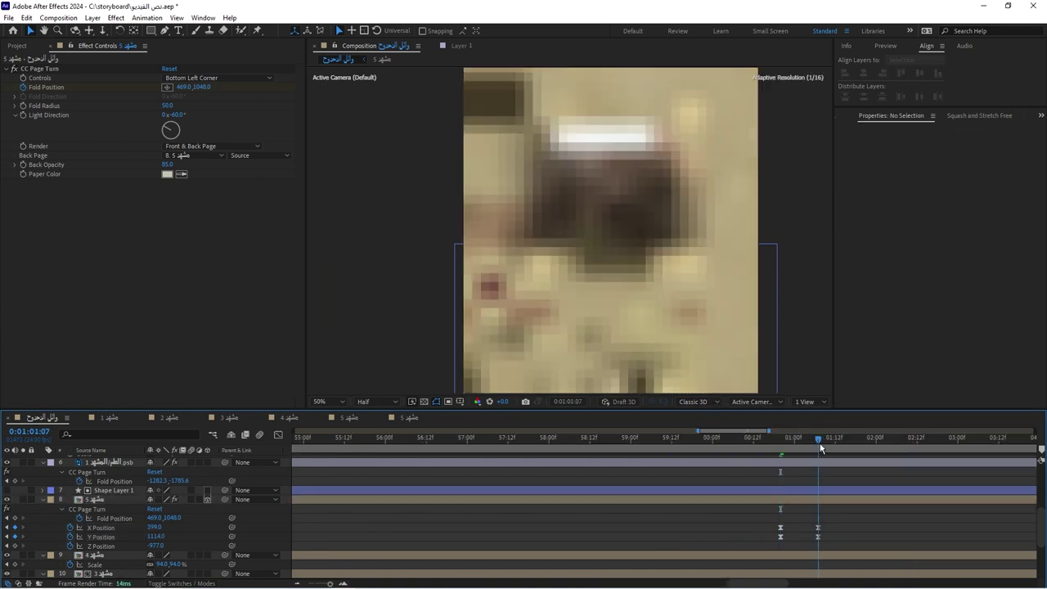
drag(830, 524, 816, 544)
key(Delete)
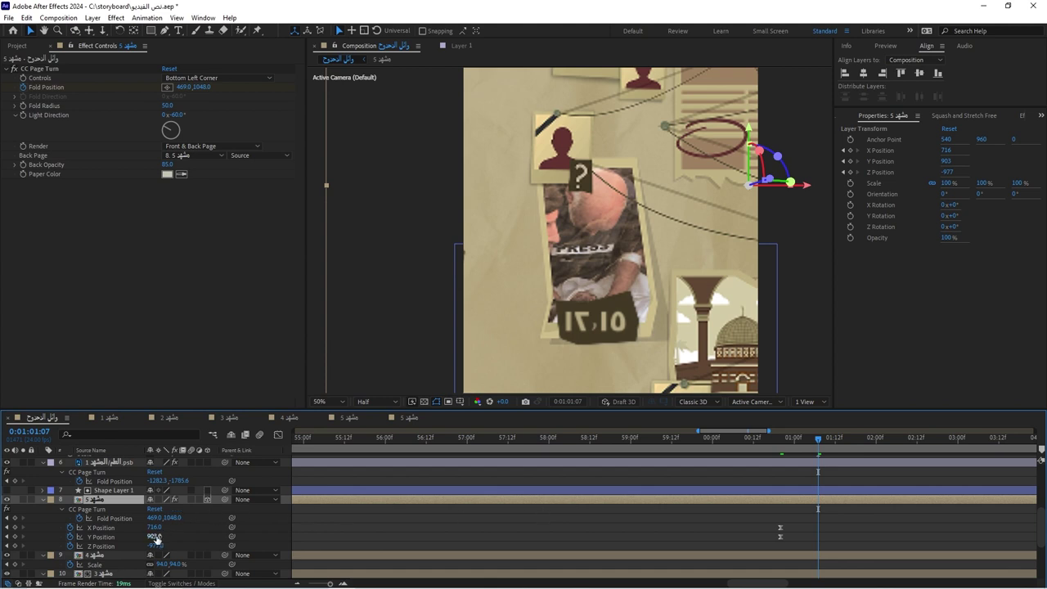
mouse_move(154, 528)
mouse_down()
mouse_move(82, 528)
mouse_move(107, 528)
mouse_move(67, 515)
mouse_up()
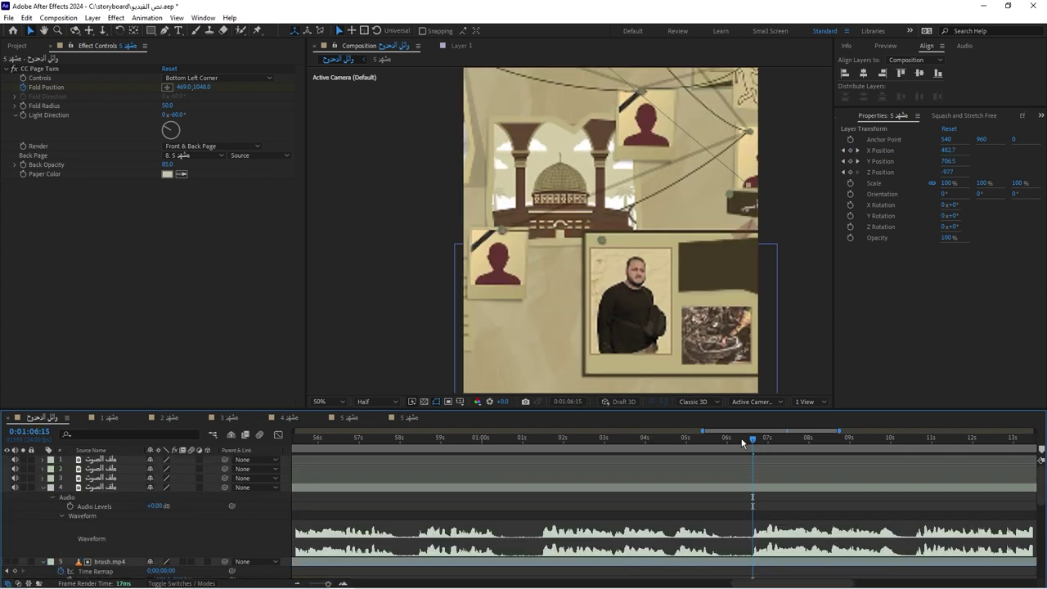
click(742, 442)
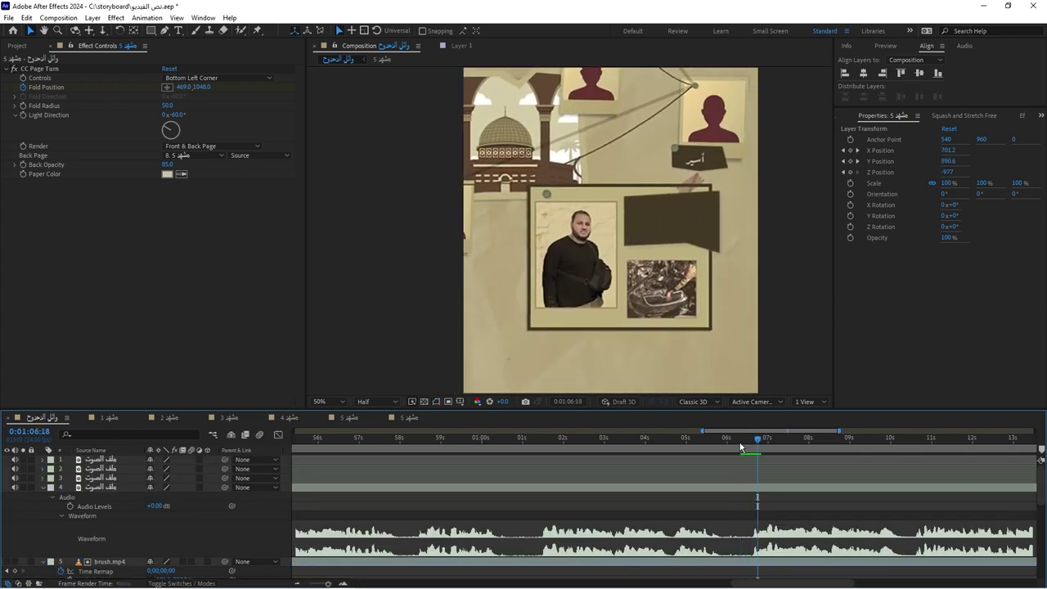
In scene 5, copy only layer 1's wiggle(2,2) Position expression onto layer 2's Position
click(349, 417)
click(409, 417)
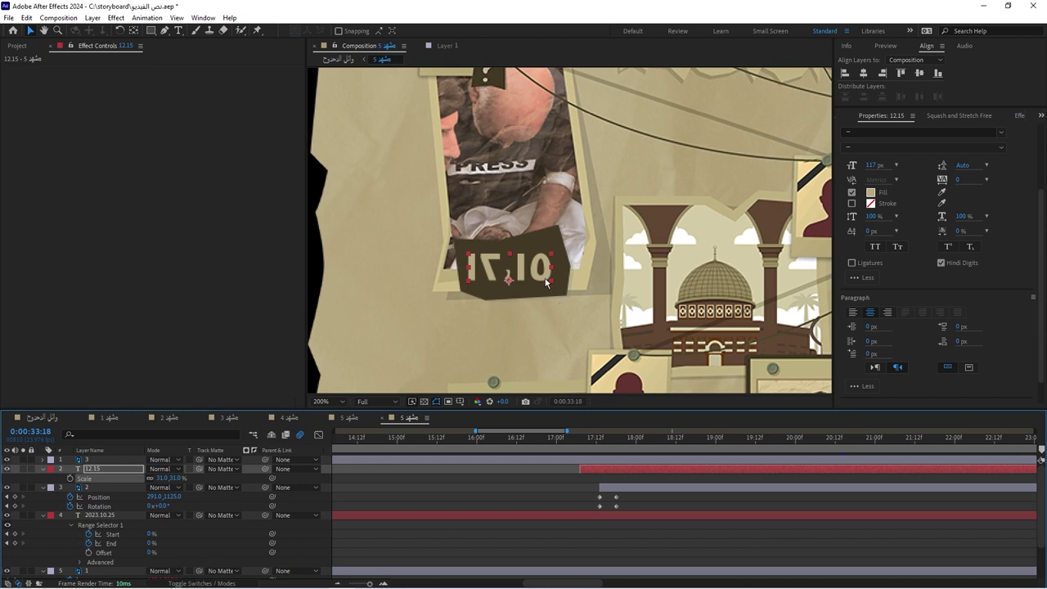
scroll(444, 521, down, 2)
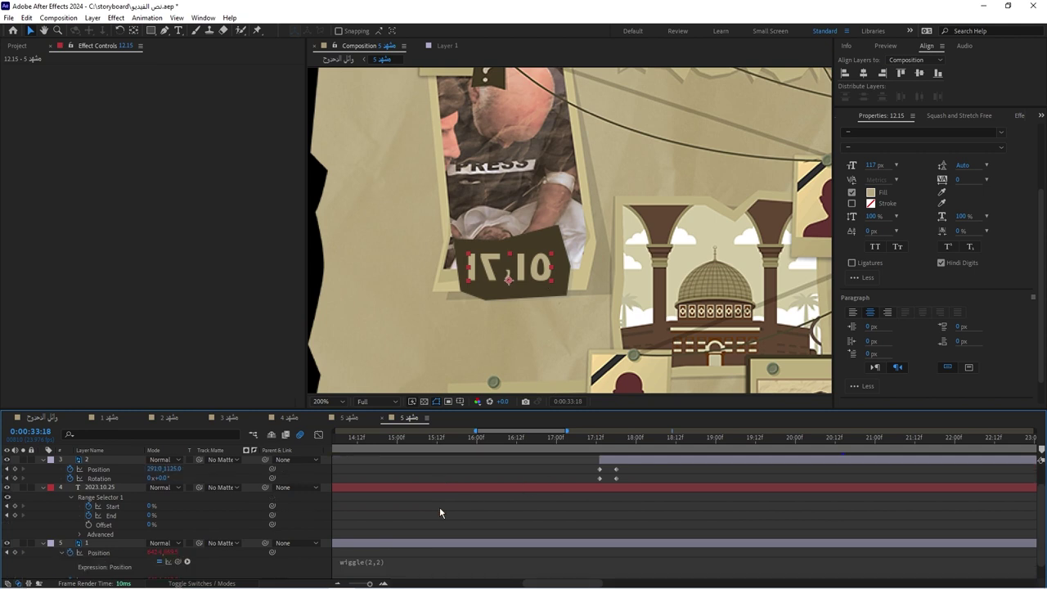
right_click(103, 558)
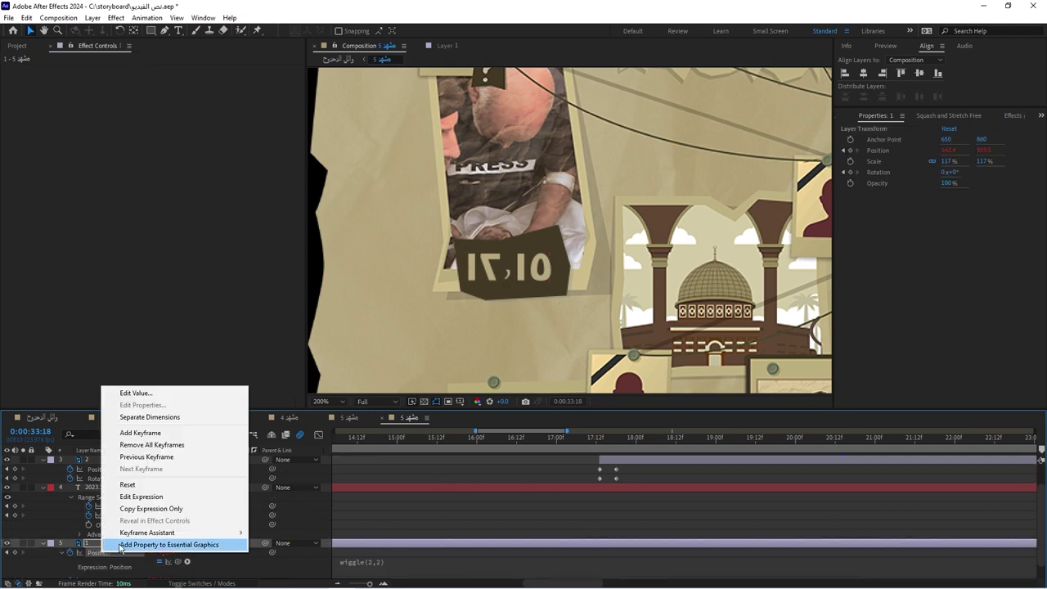
click(144, 510)
scroll(164, 521, up, 2)
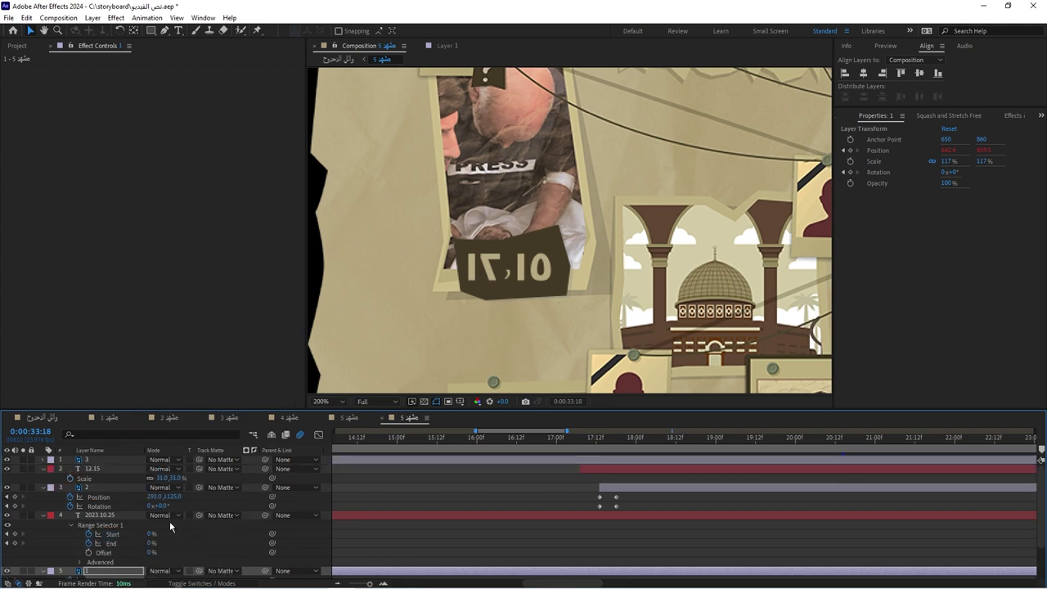
click(614, 491)
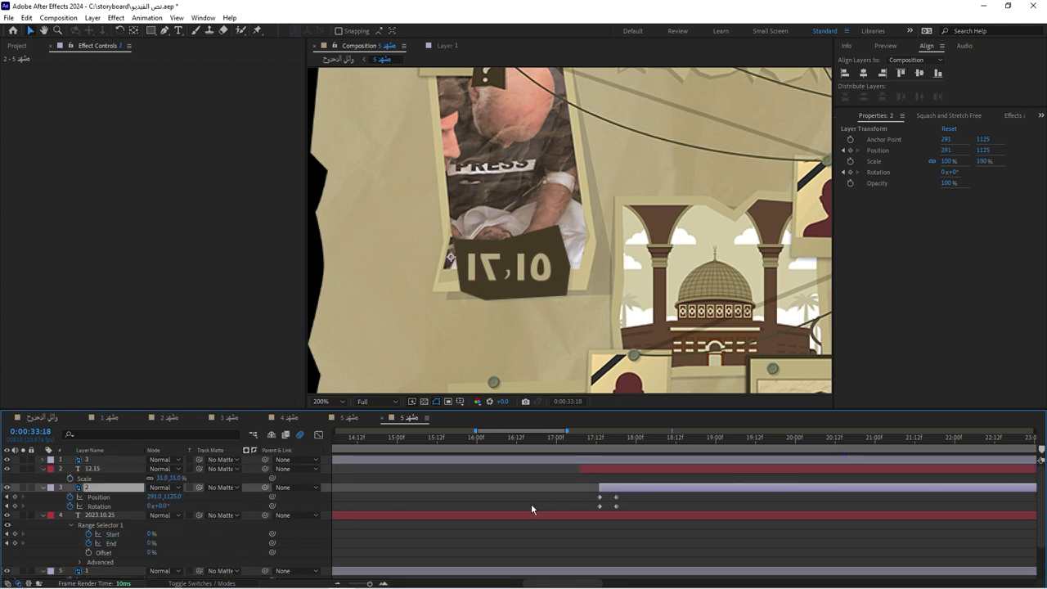
key(ctrl+v)
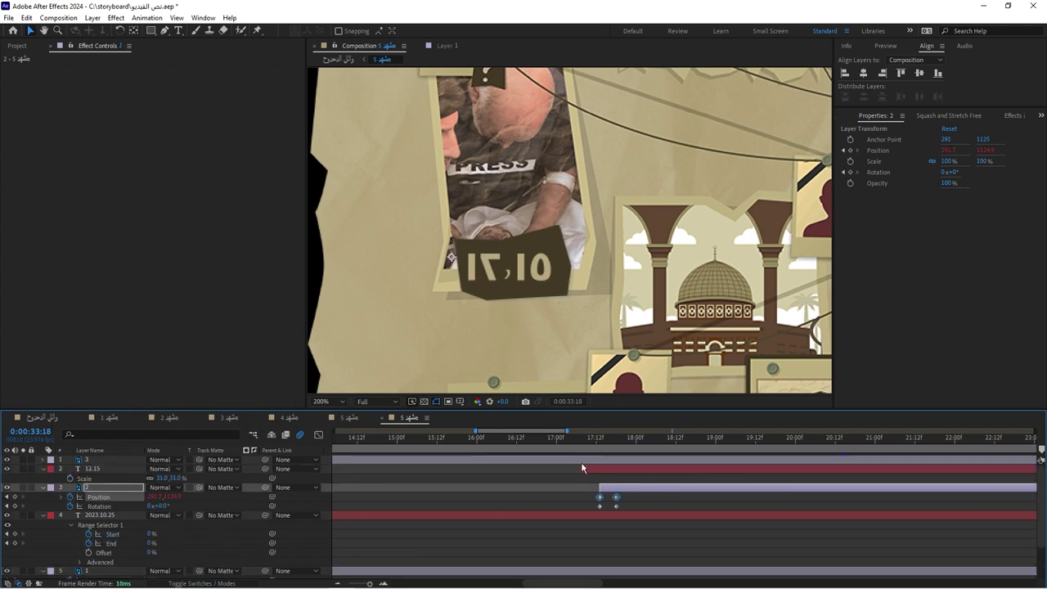
Preview the wiggle from about 17 s, check the main exit comp, and return to scene 5
click(586, 443)
key(space)
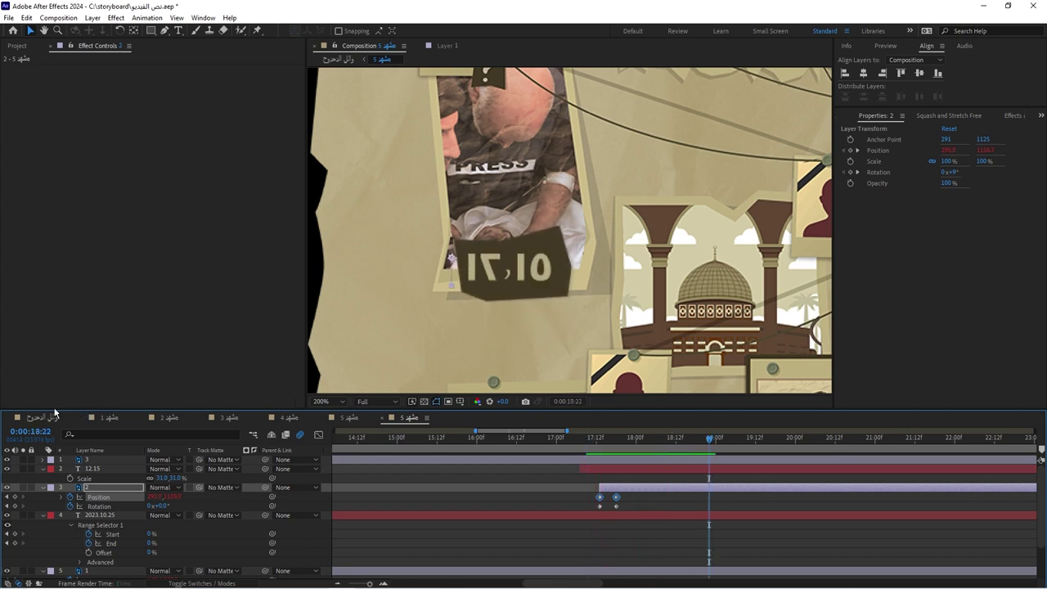
click(49, 421)
scroll(582, 521, down, 3)
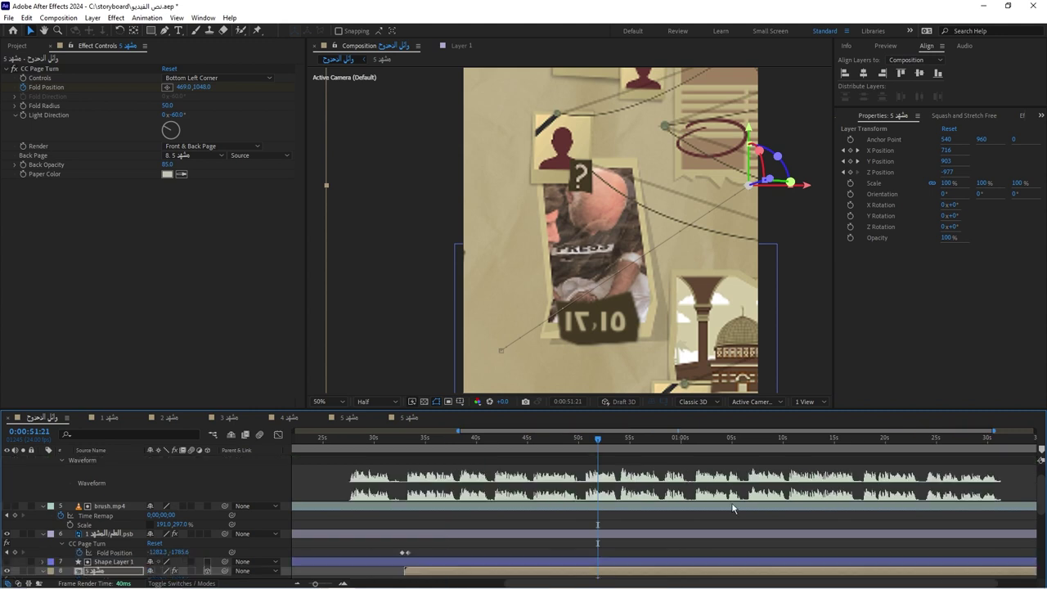
scroll(716, 494, right, 5)
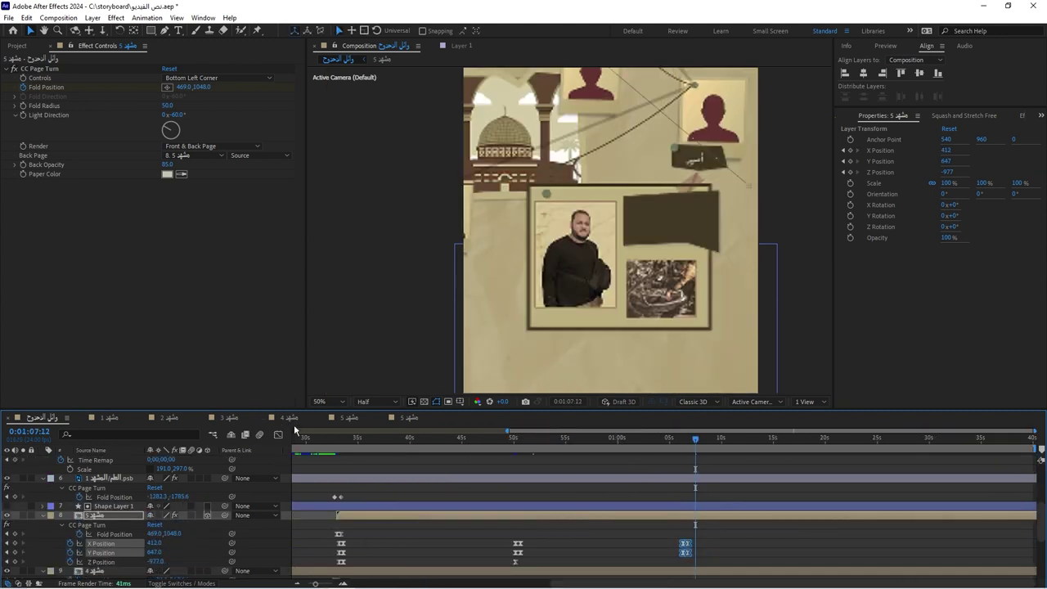
click(410, 419)
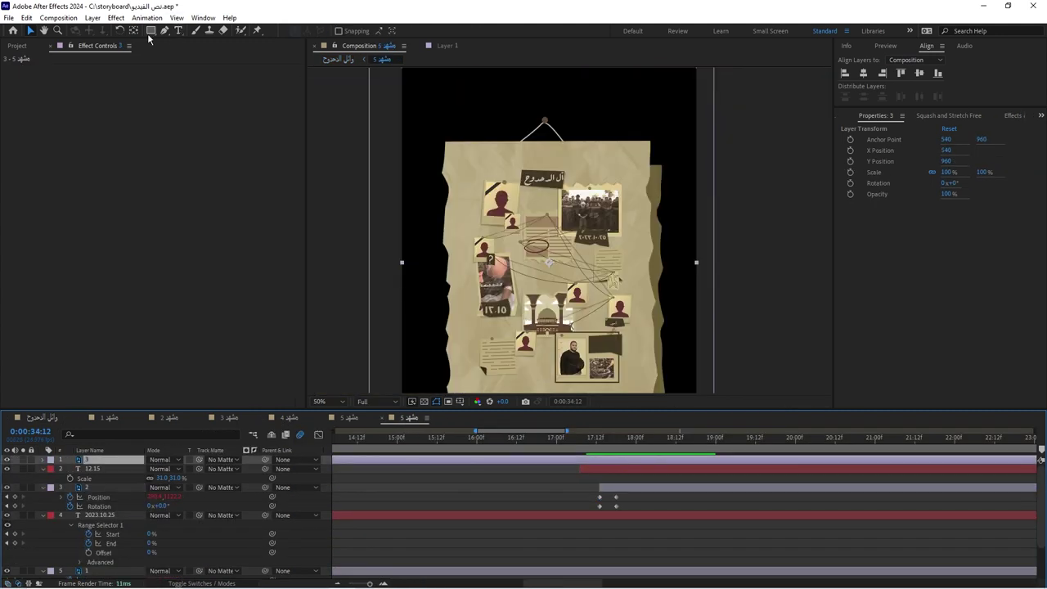
Move layer 3's anchor point, trim its in-point to the playhead, and key Position and Rotation
drag(550, 264, 586, 337)
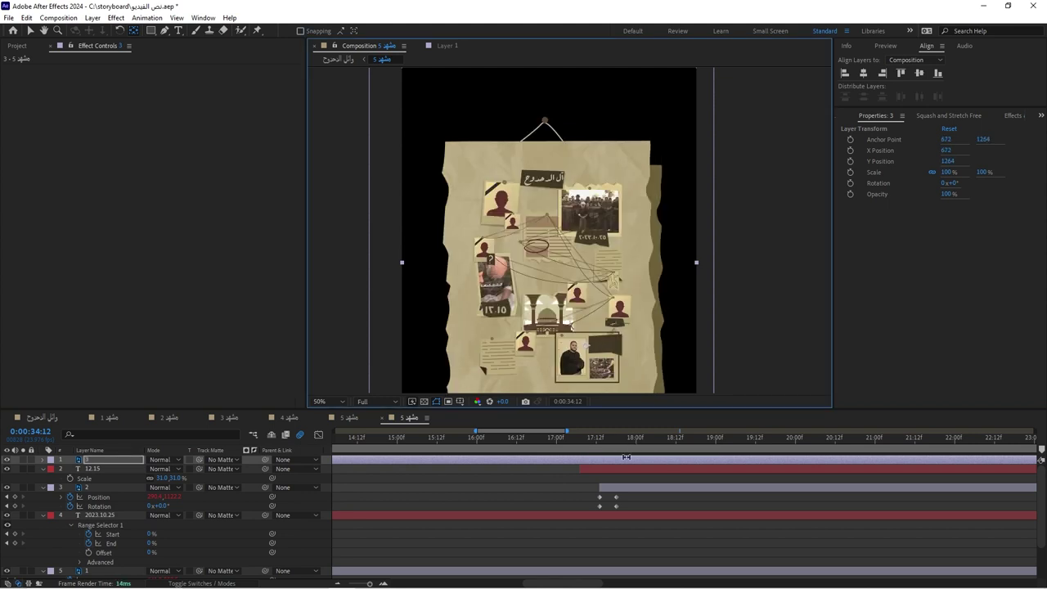
key(minus)
key(minus)
key(minus)
key(alt+bracketleft)
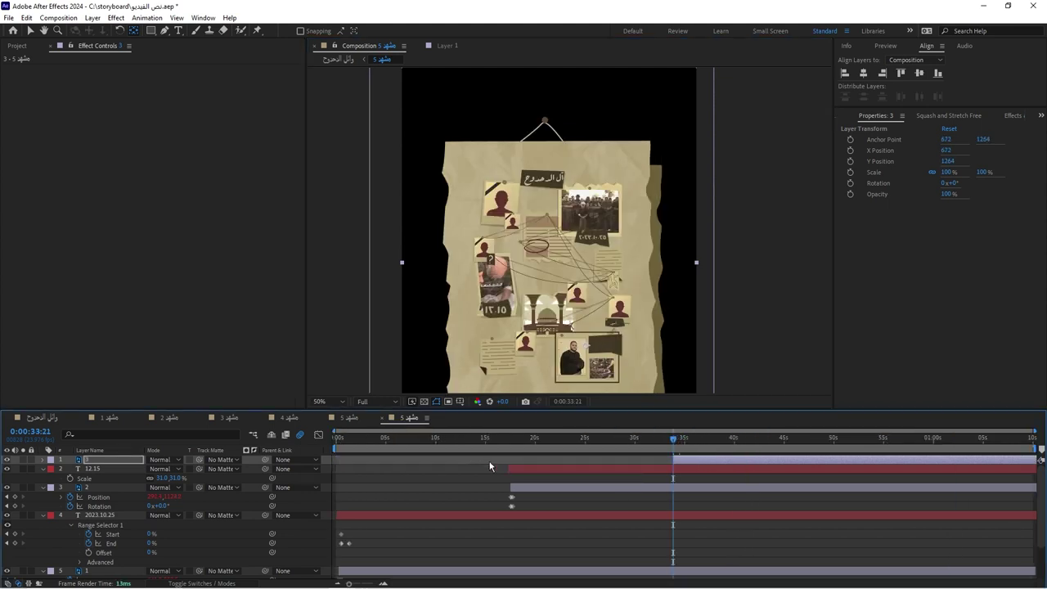
key(p)
key(shift+r)
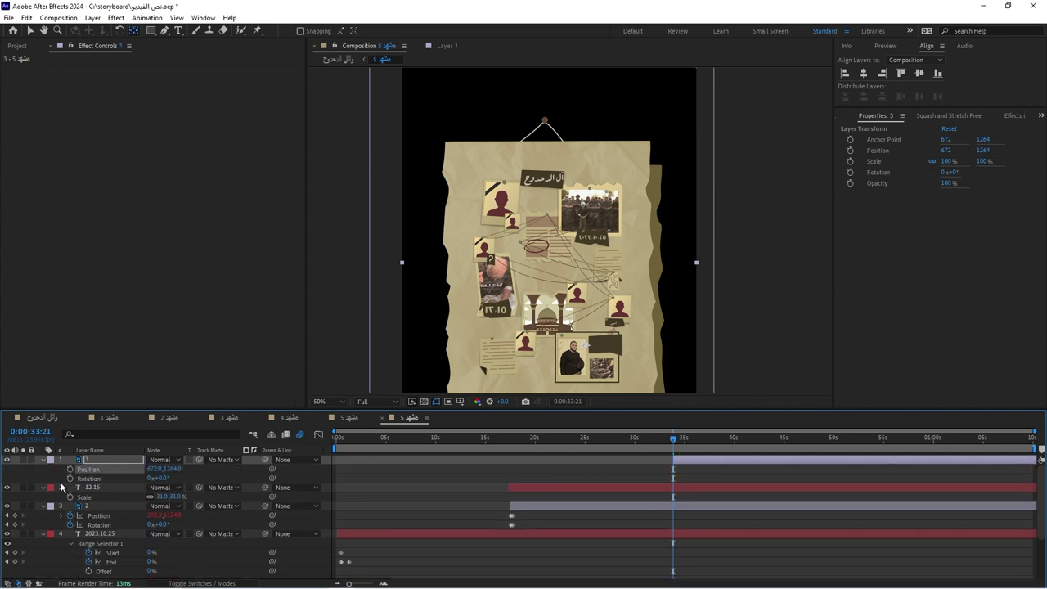
key(alt+shift+p)
key(alt+shift+r)
Tilt the dark card to 11° a few frames later and time-reverse its keys so it swings in
scroll(562, 366, up, 2)
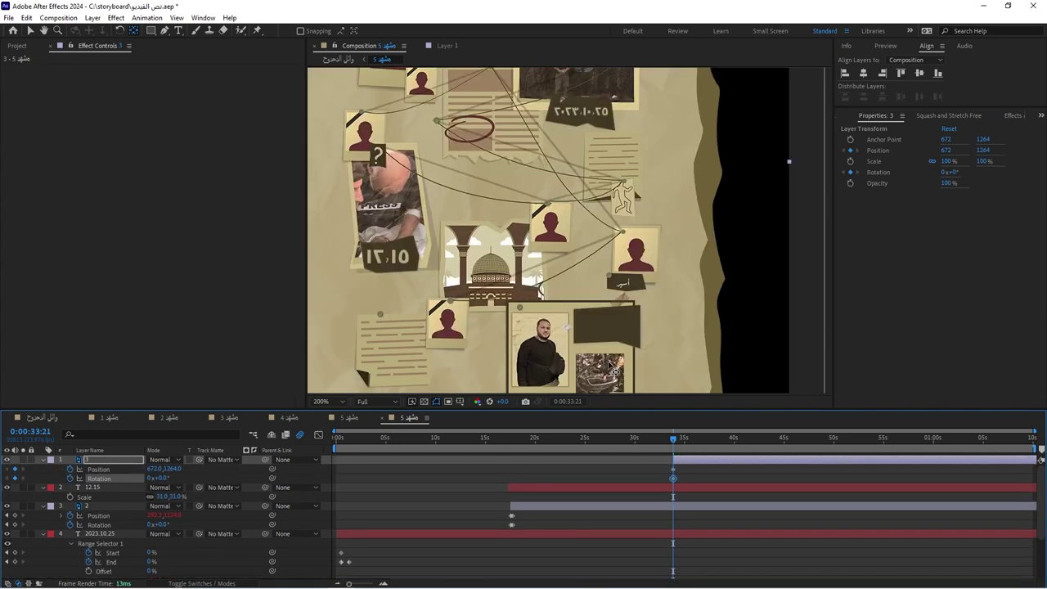
scroll(561, 366, up, 2)
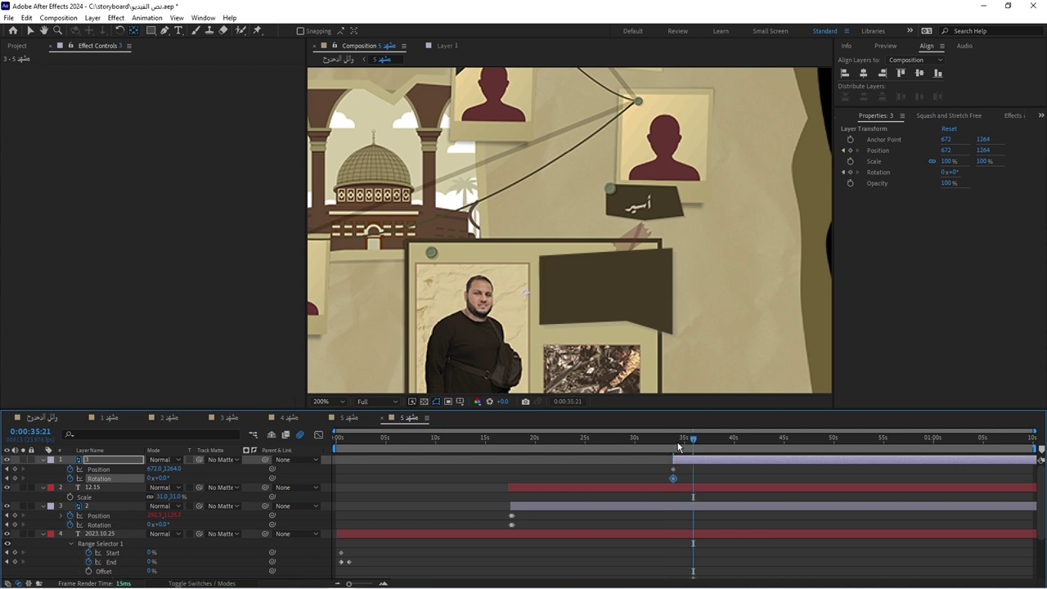
drag(674, 442, 676, 445)
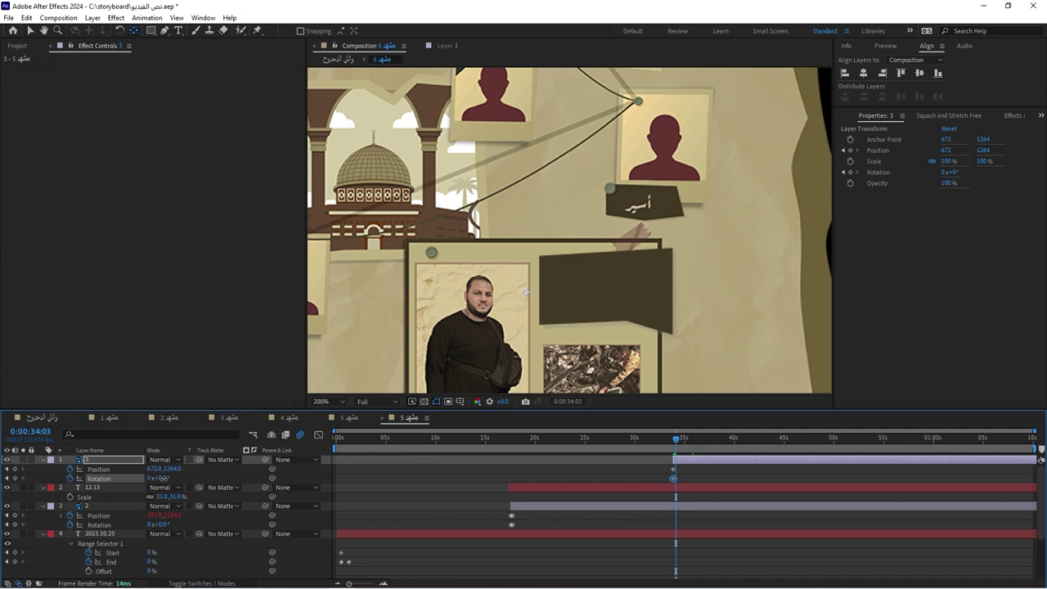
drag(160, 477, 190, 472)
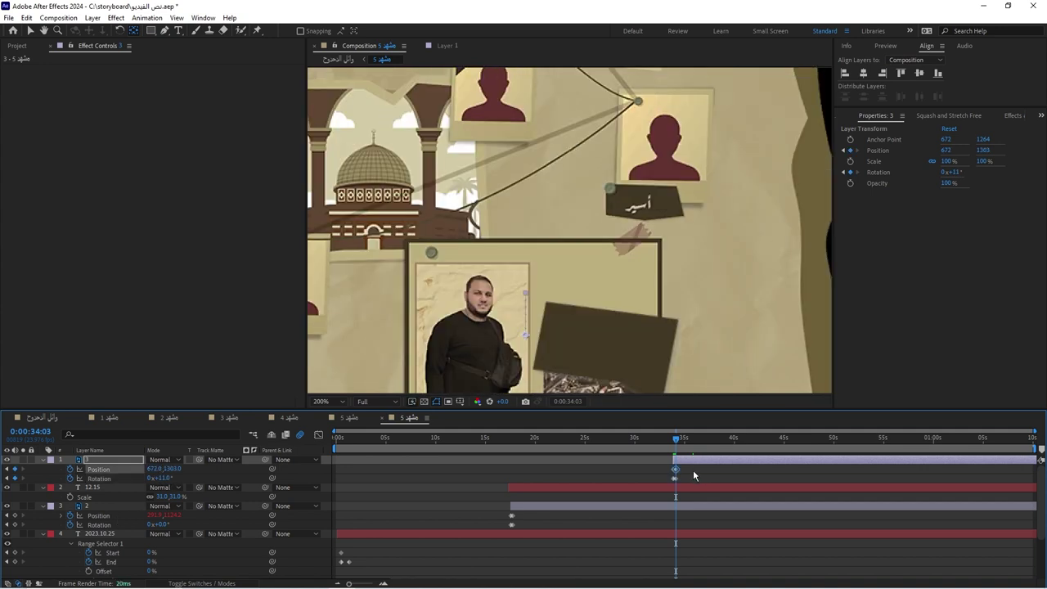
shift+click(675, 478)
right_click(675, 477)
mouse_move(728, 473)
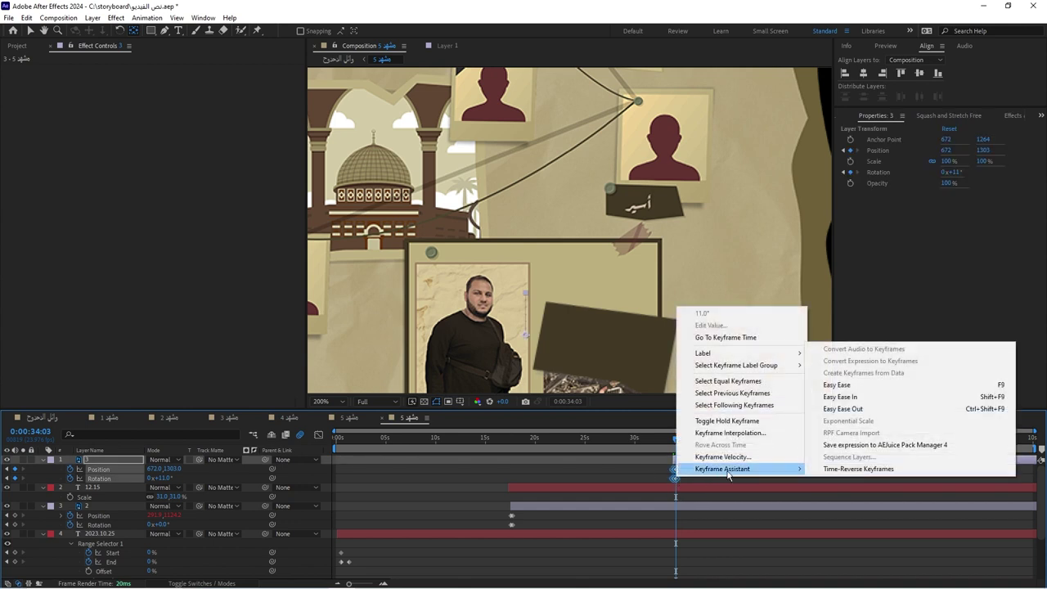
click(859, 469)
click(660, 441)
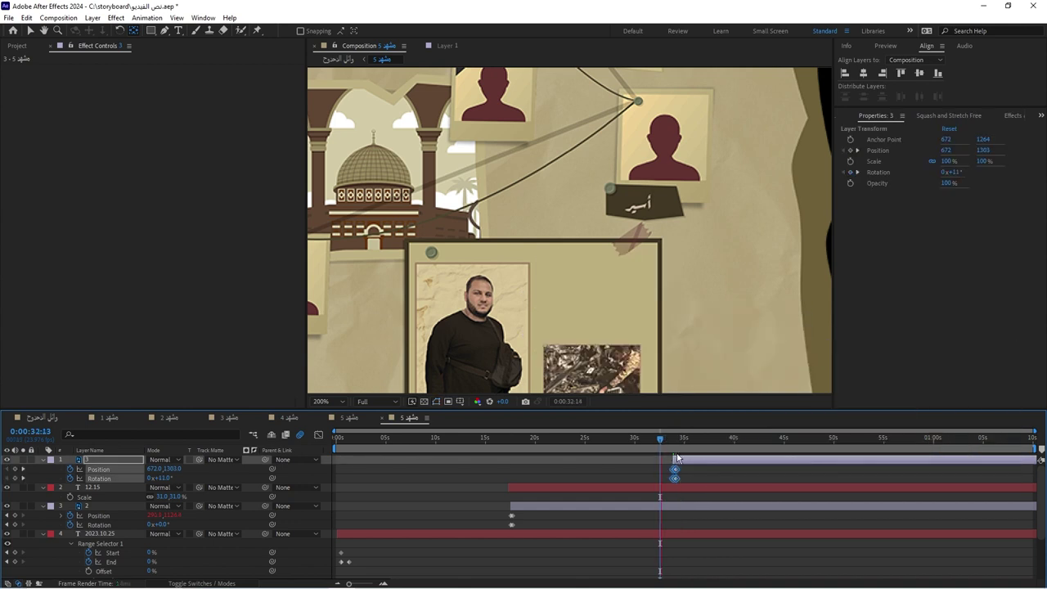
key(k)
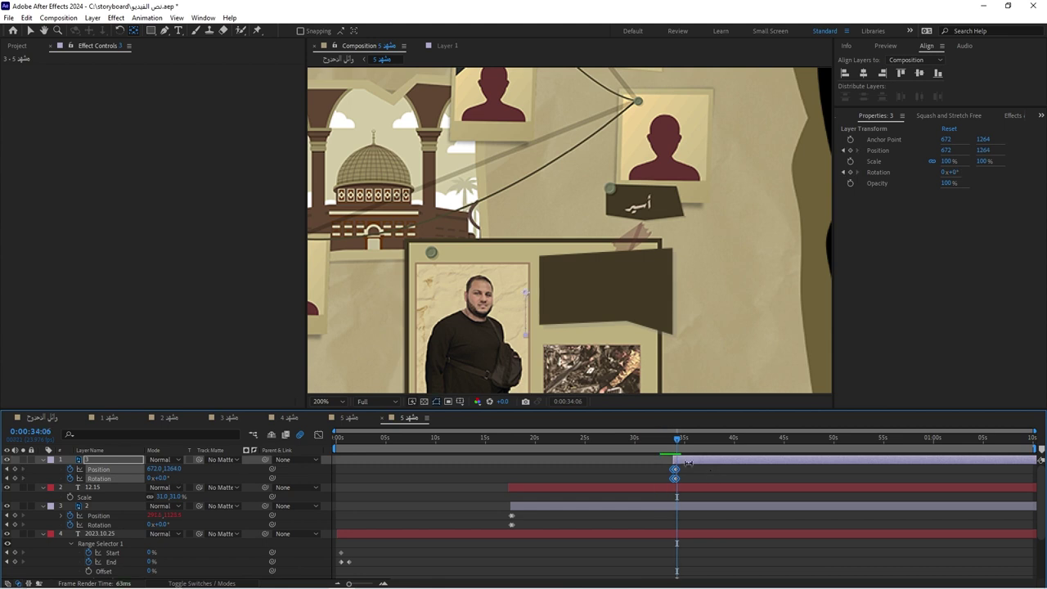
click(56, 418)
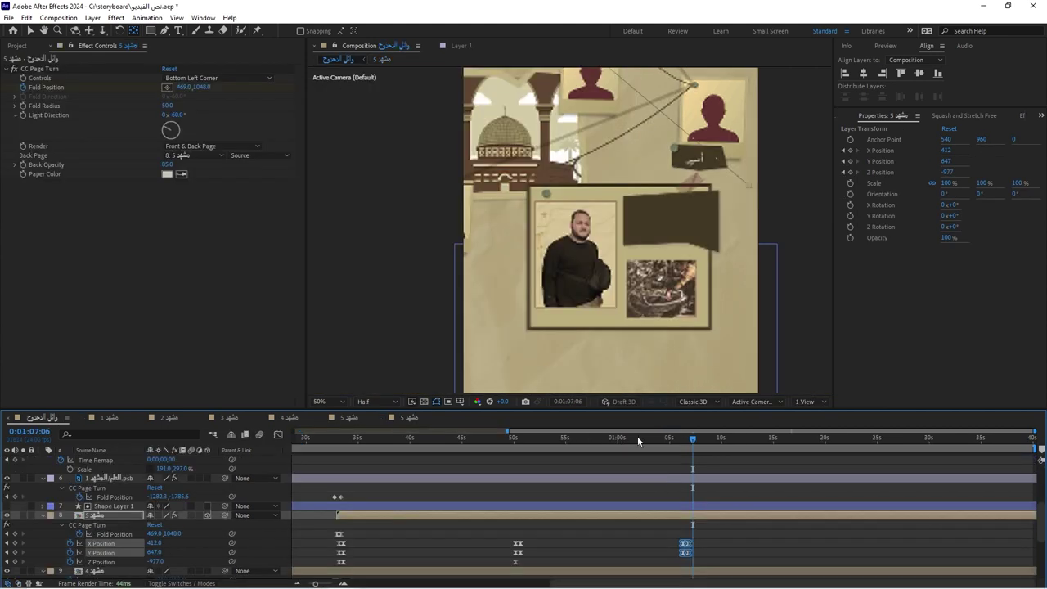
Set the time to 0:00:33:14 and slide layer 3's bar in scene 5 to start there
click(675, 441)
drag(676, 442, 686, 442)
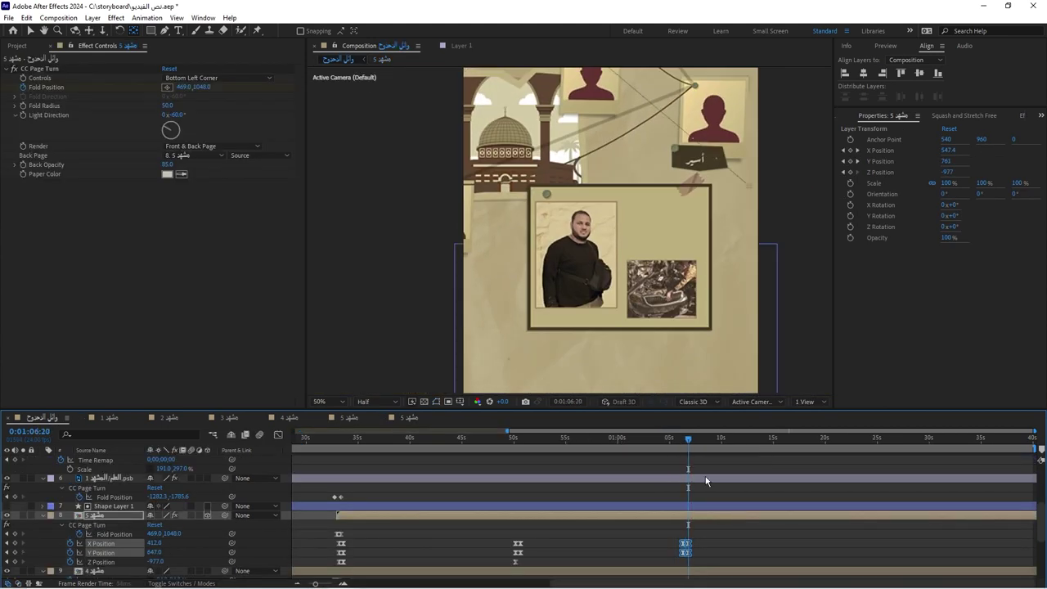
scroll(708, 474, up, 3)
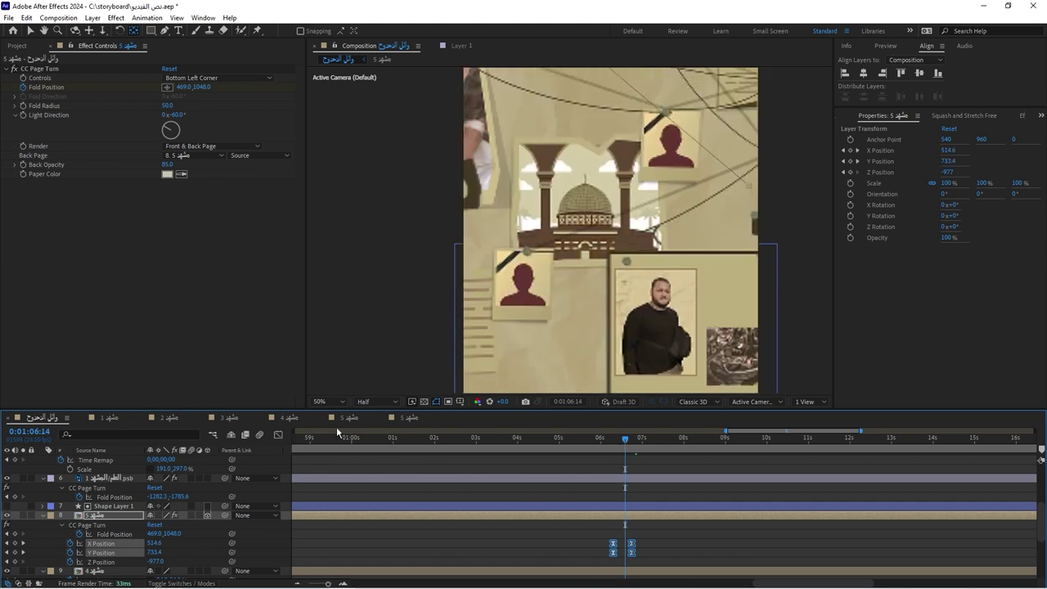
click(404, 419)
scroll(682, 467, up, 3)
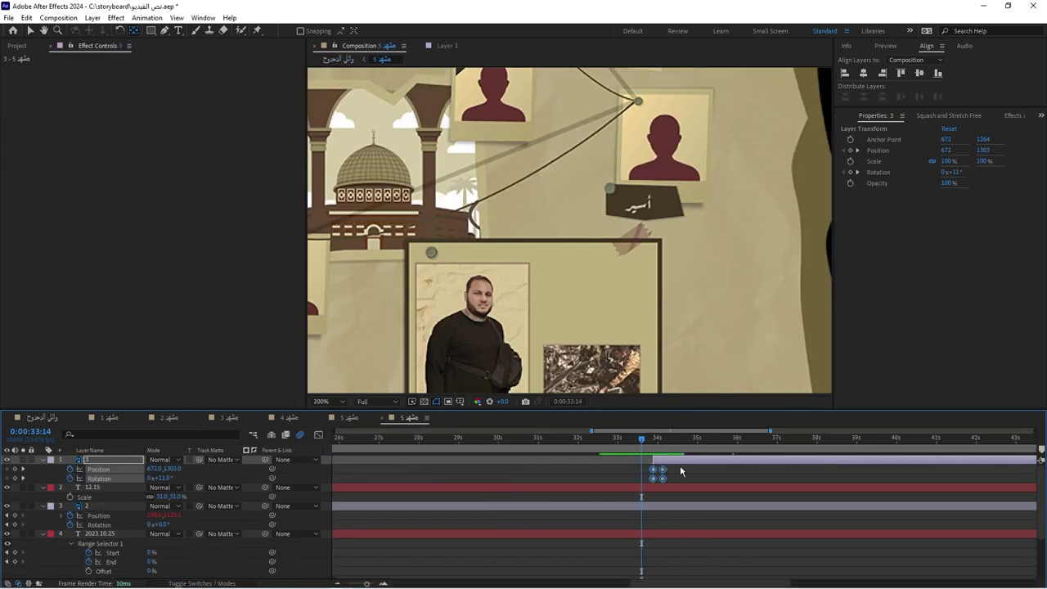
drag(668, 464, 655, 460)
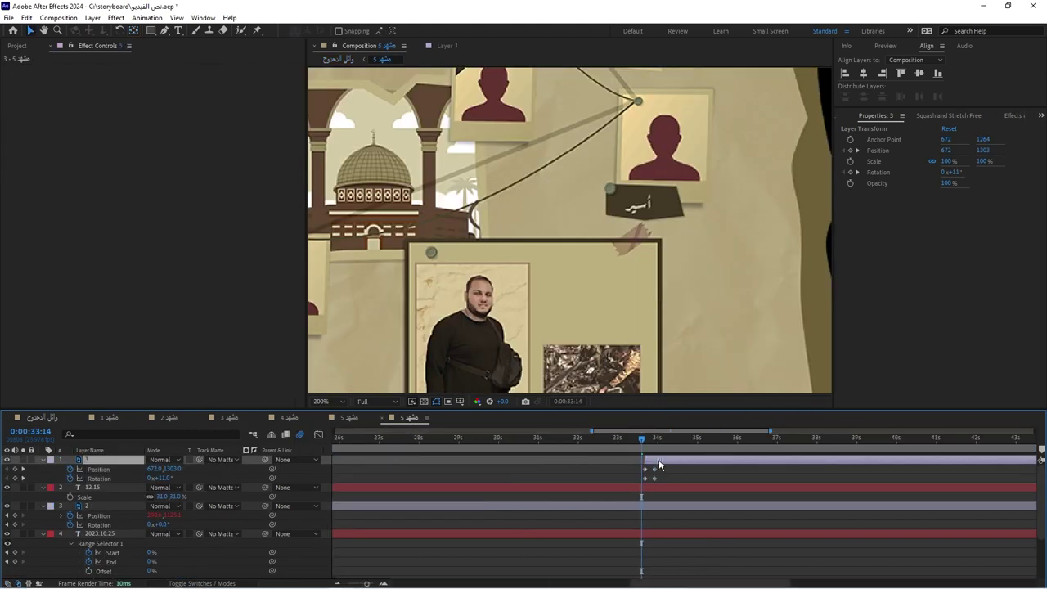
Preview the card's swing in the main composition, then select the 12.15 text layer
click(50, 418)
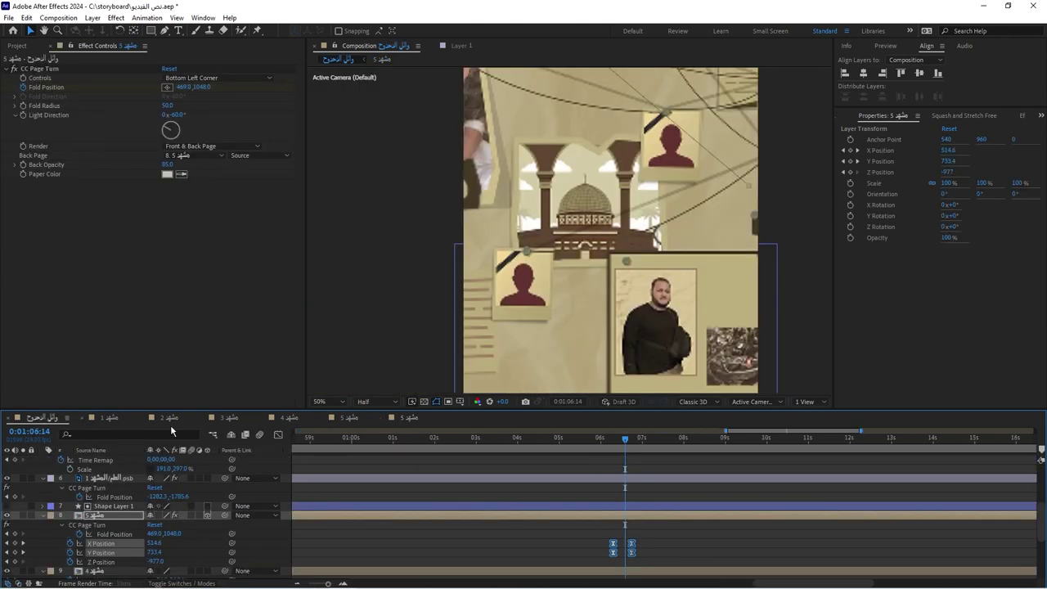
click(612, 446)
key(space)
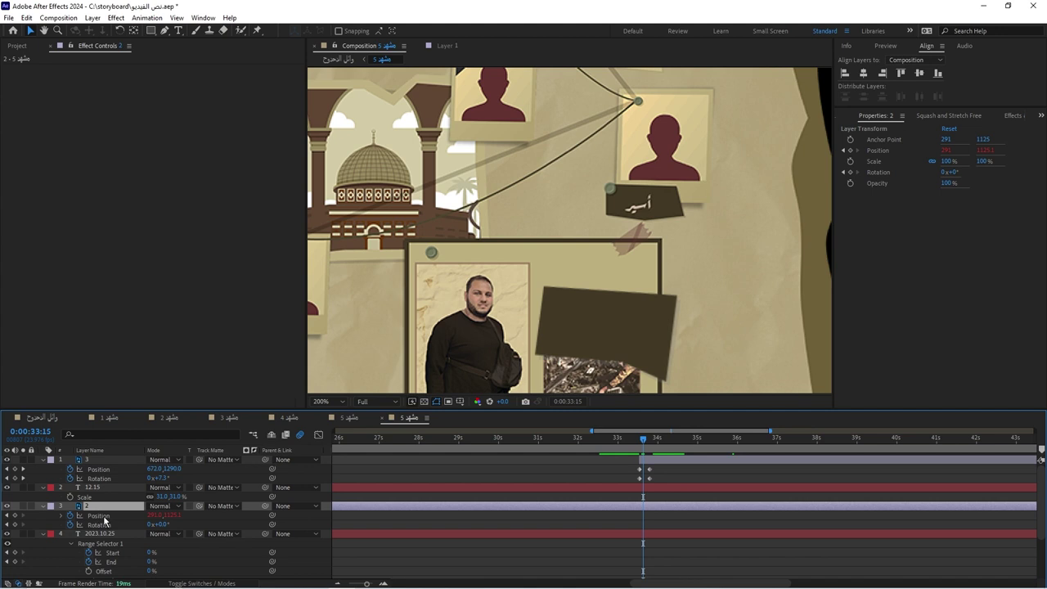
right_click(104, 520)
click(136, 479)
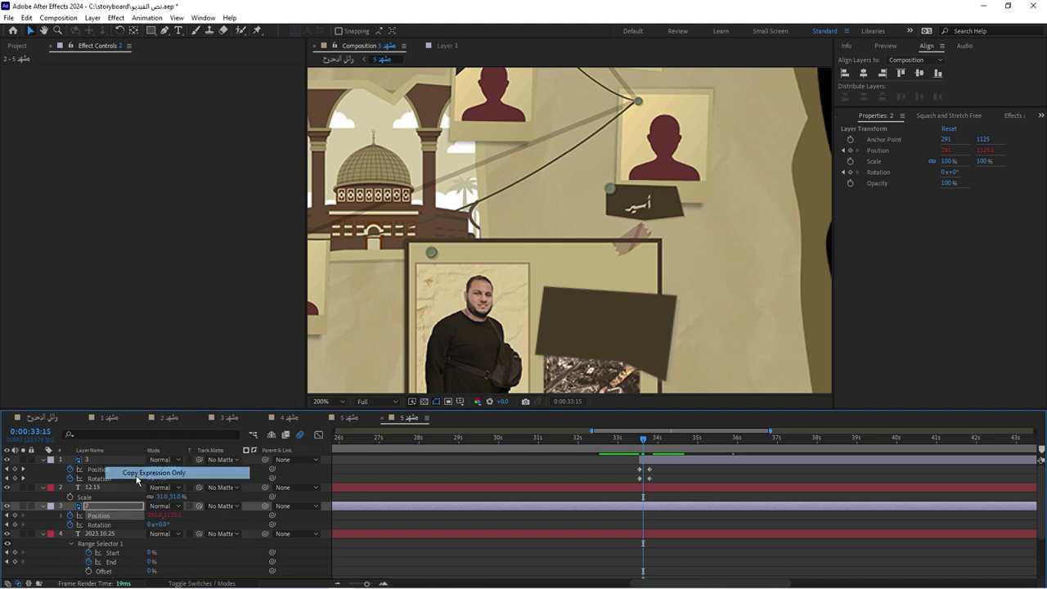
click(92, 461)
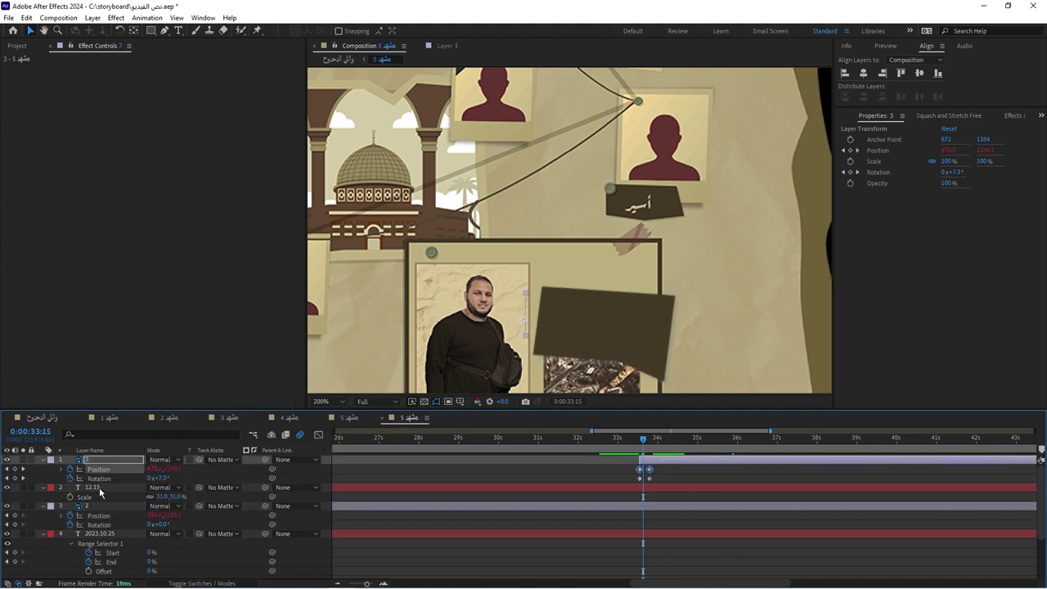
click(98, 488)
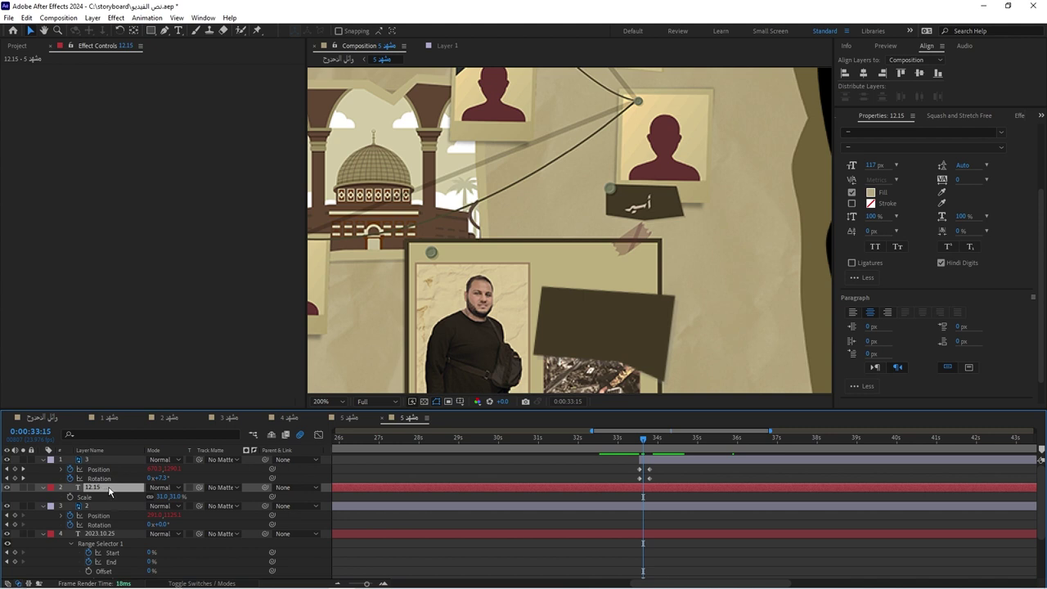
Duplicate the 12.15 text layer, move the copy to the top, and trim it to the playhead
key(ctrl+d)
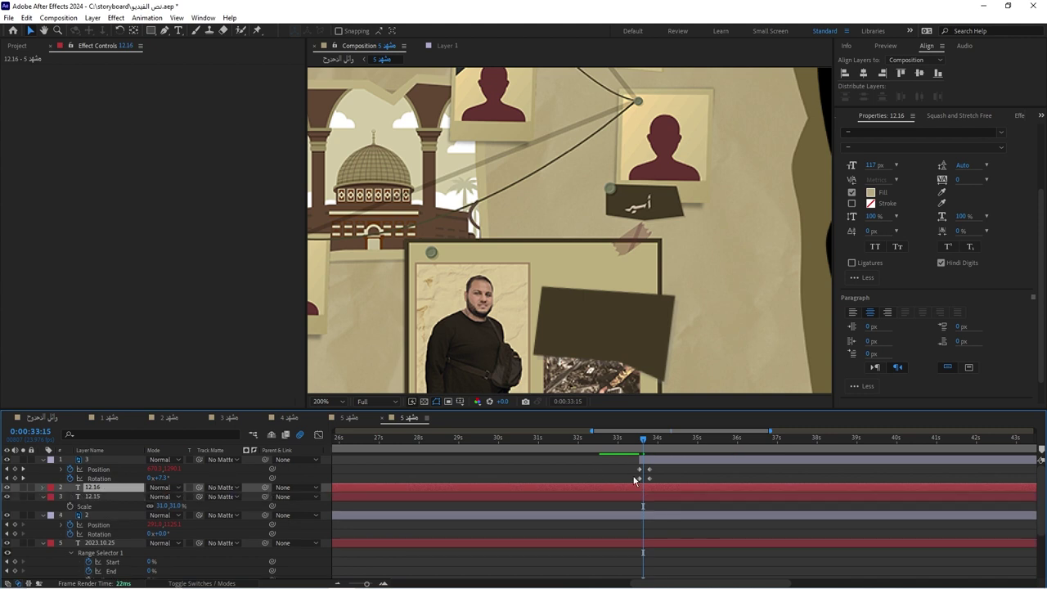
key(ctrl+shift+bracketright)
key(alt+bracketleft)
key(comma)
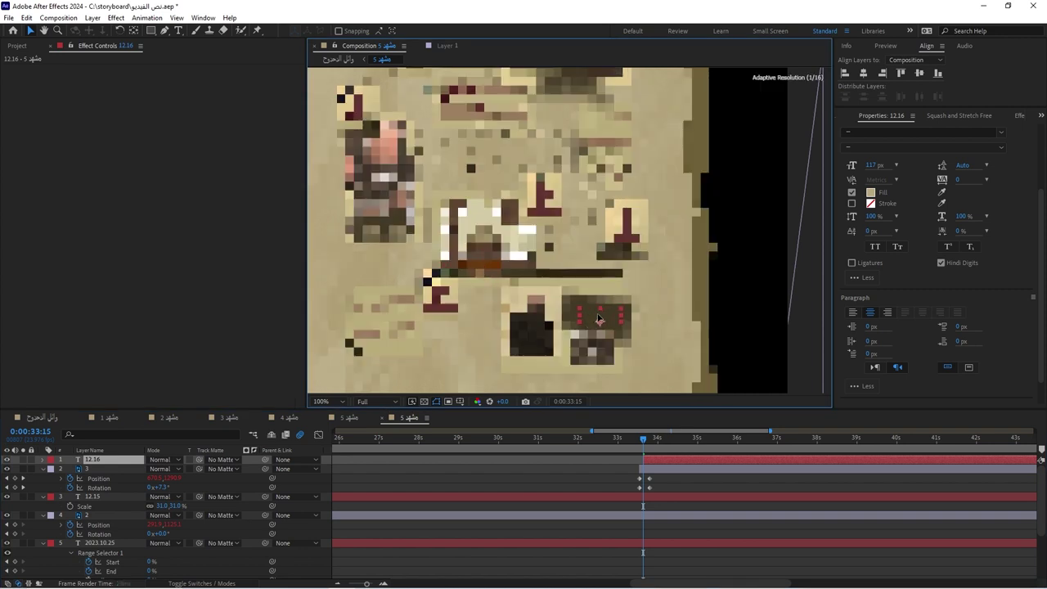
key(Return)
Edit the copied label's text on the dark card to read 2024,1,7
scroll(617, 323, up, 4)
key(space)
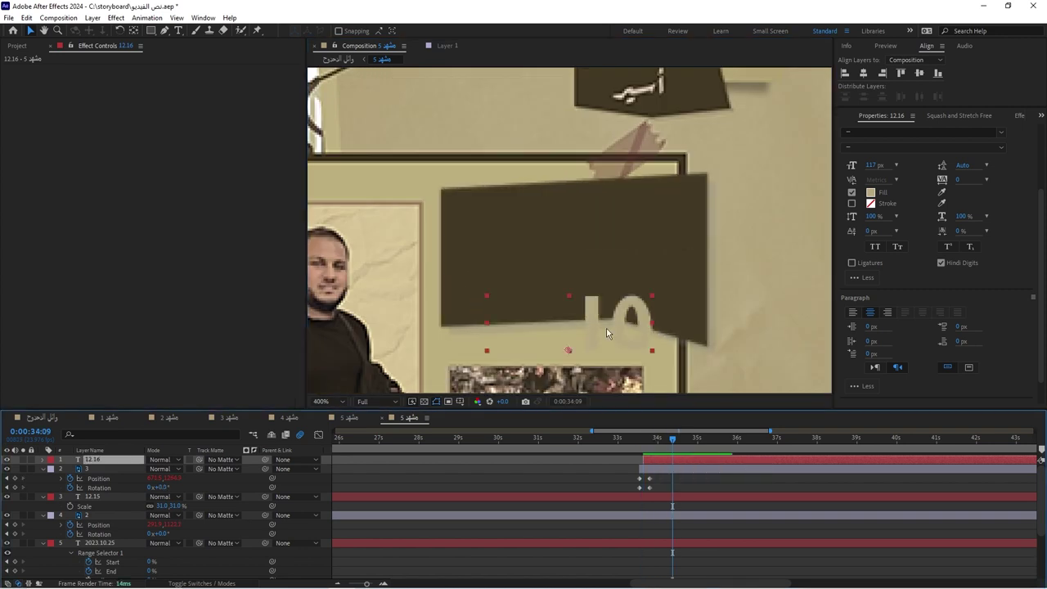
key(space)
key(ctrl+t)
double_click(597, 250)
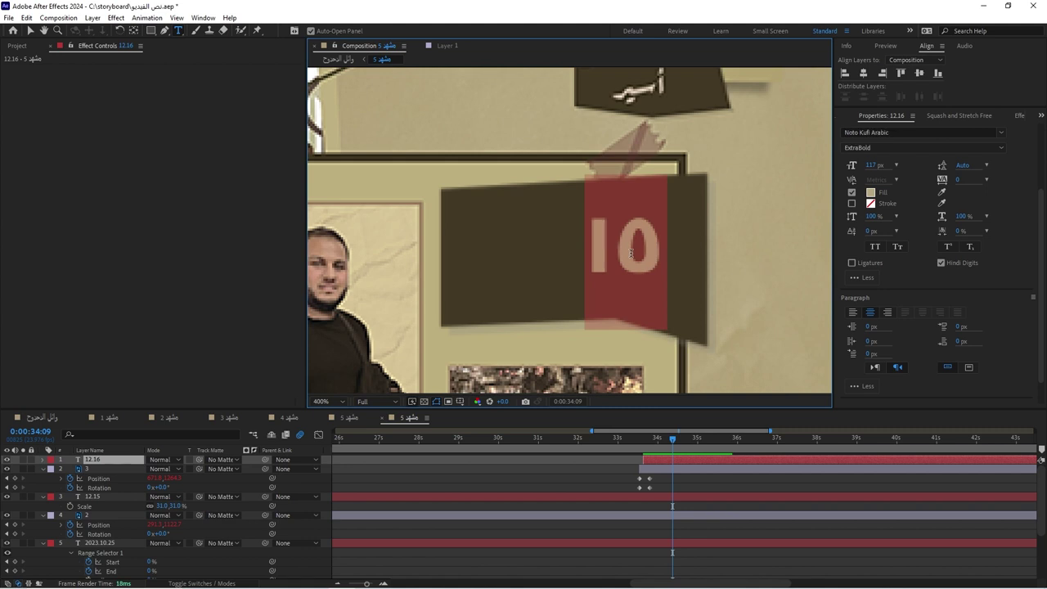
text(7)
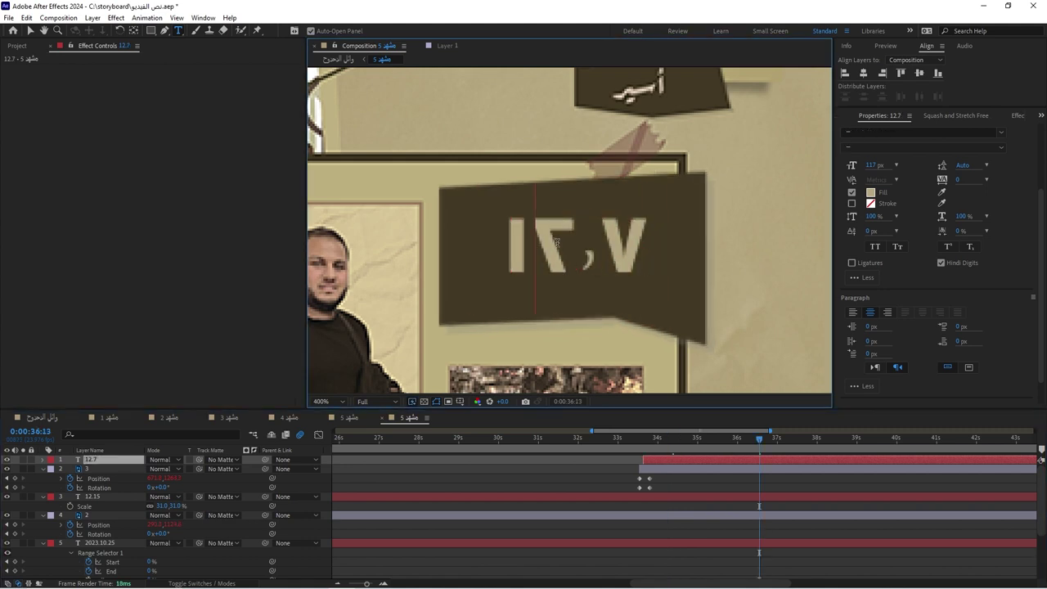
click(557, 242)
text(20)
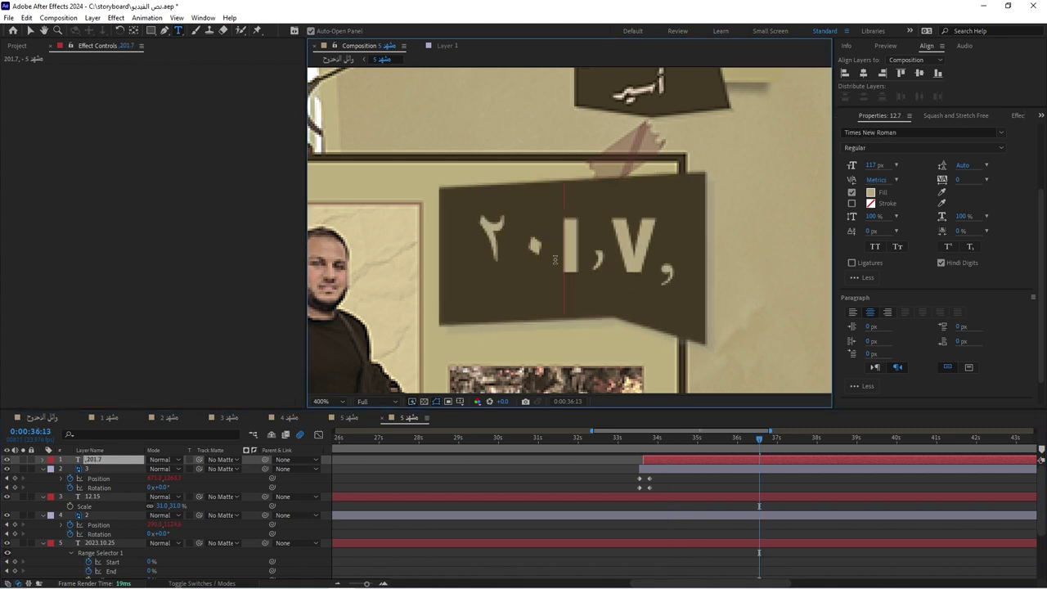
text(2)
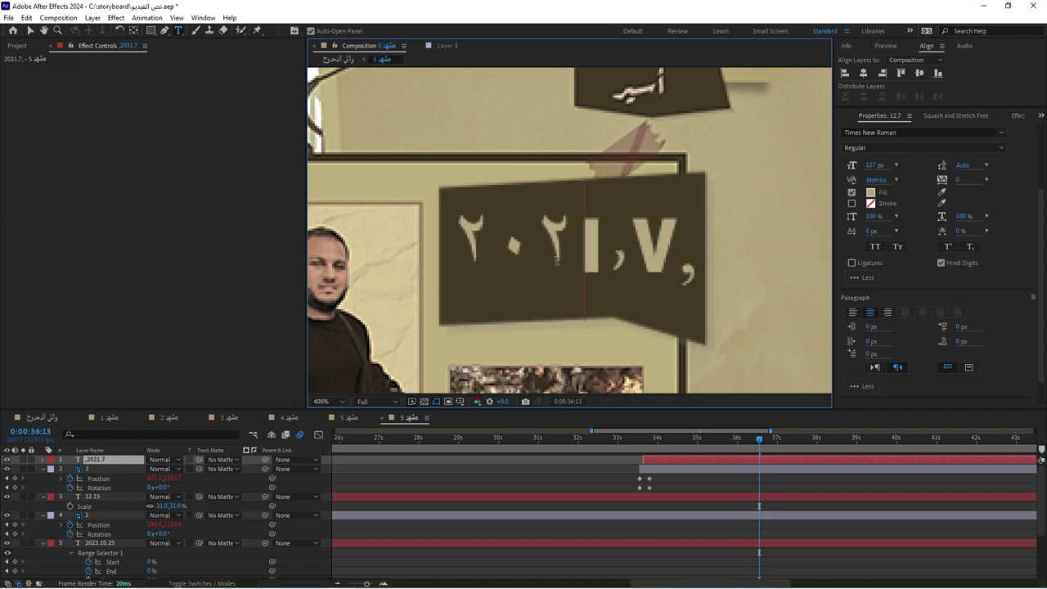
text(4)
Keep the label in the Noto Kufi Arabic font and finish editing the text
key(ctrl+a)
click(923, 132)
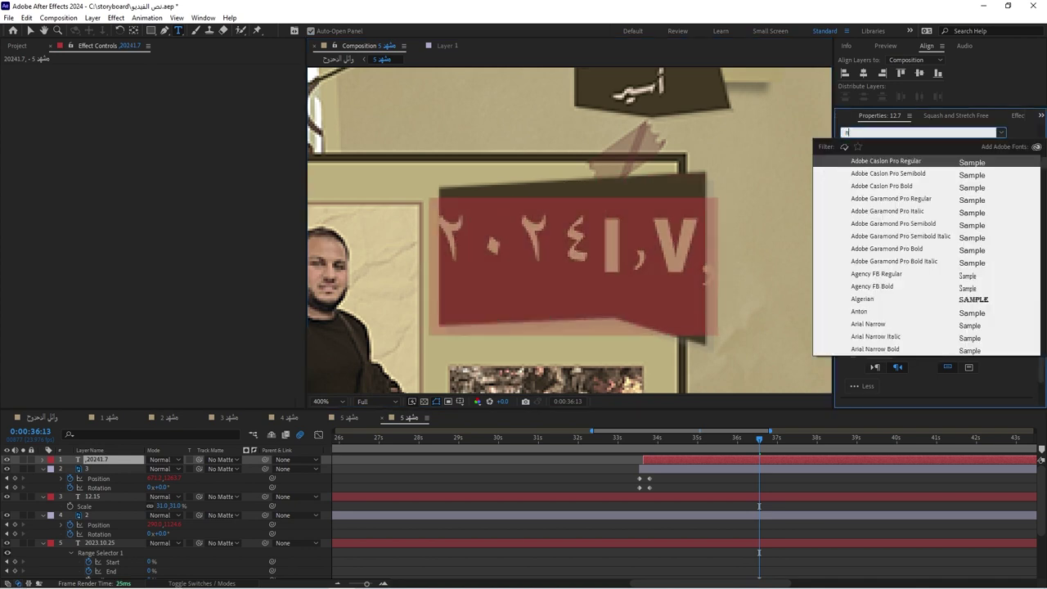
click(859, 255)
key(Return)
click(923, 133)
click(777, 227)
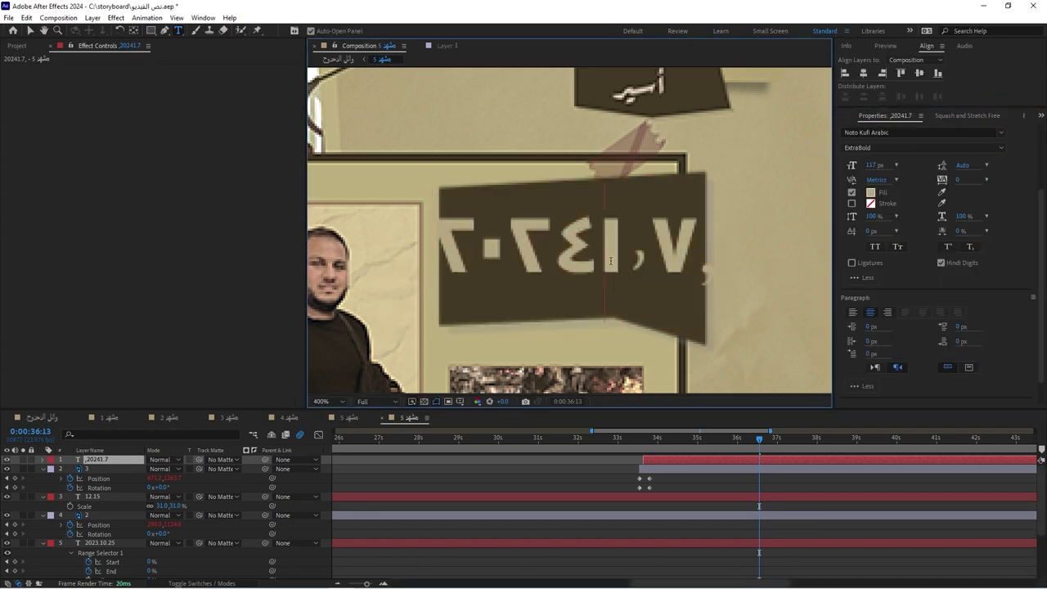
click(722, 270)
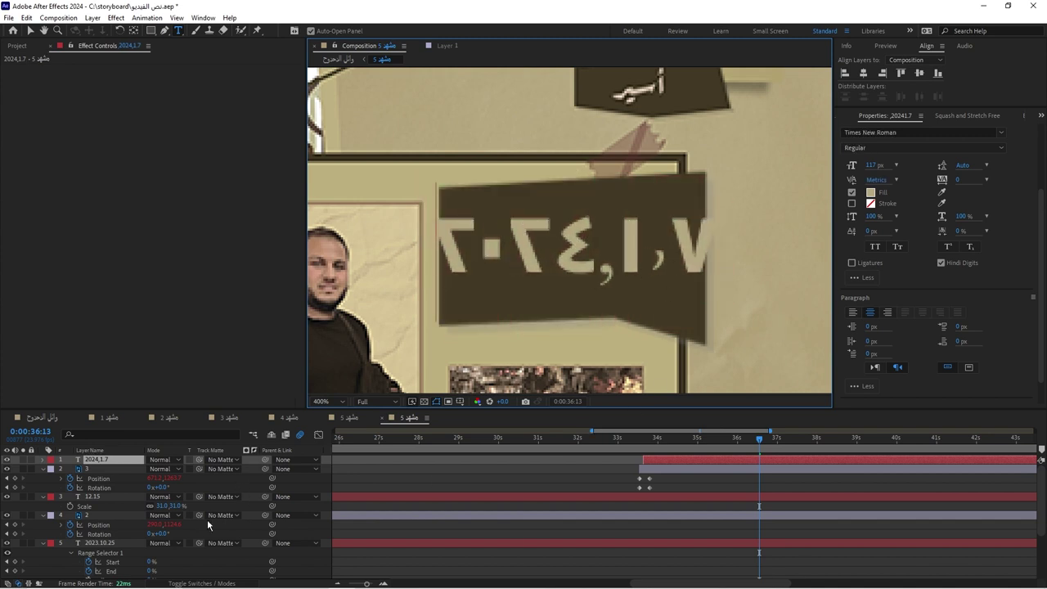
text(s)
key(BackSpace)
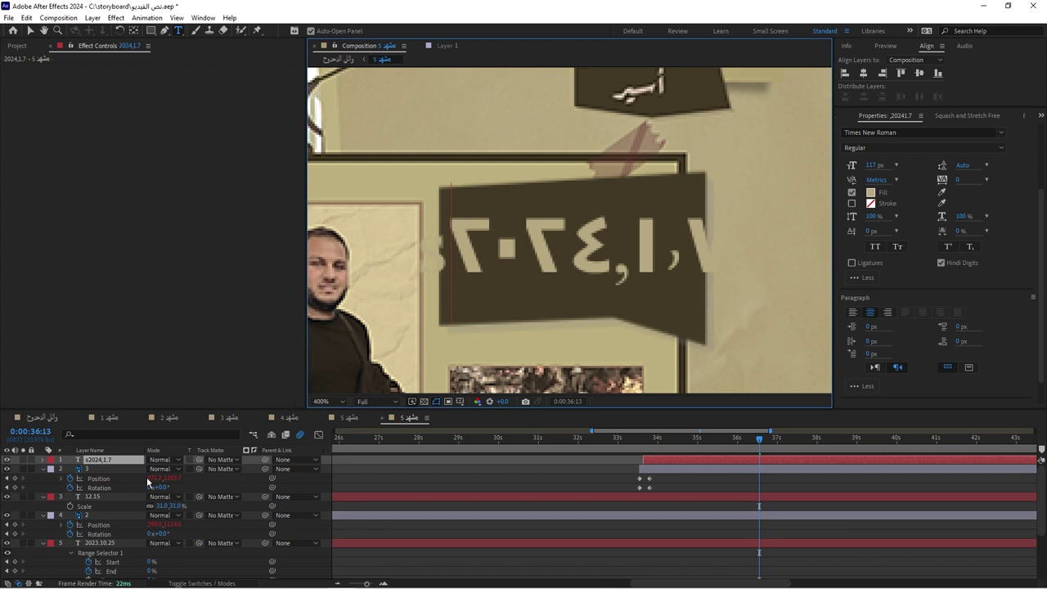
key(Escape)
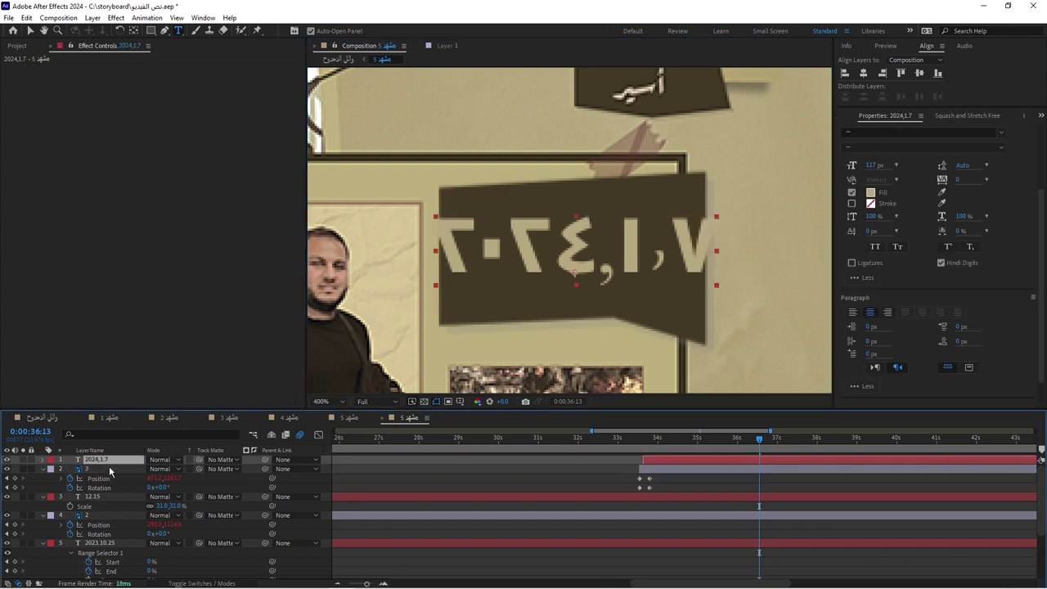
Scale the date label down to 24% and return to the main composition
key(s)
drag(161, 472, 152, 472)
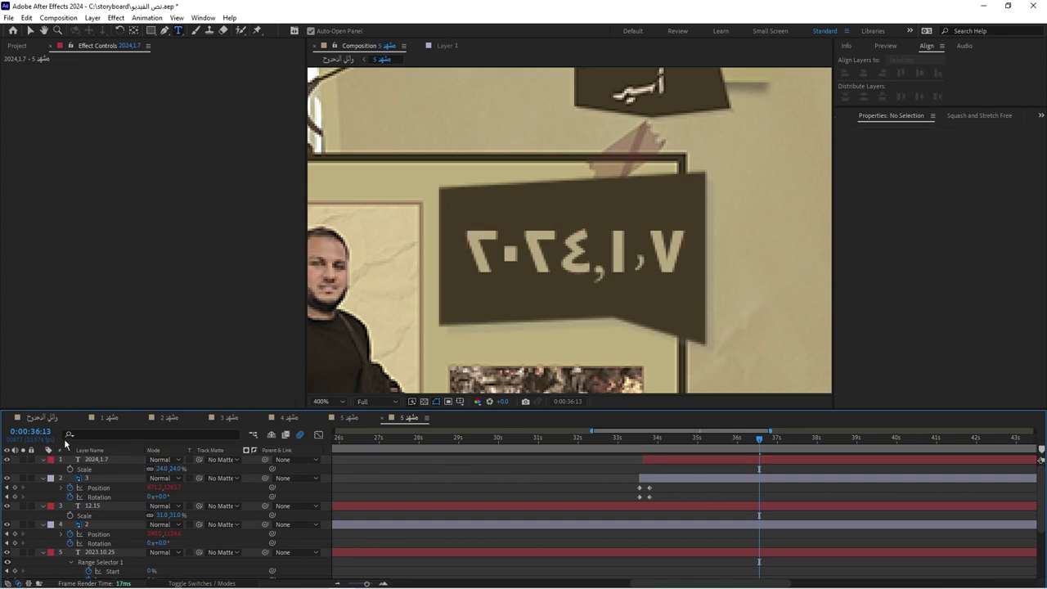
click(42, 417)
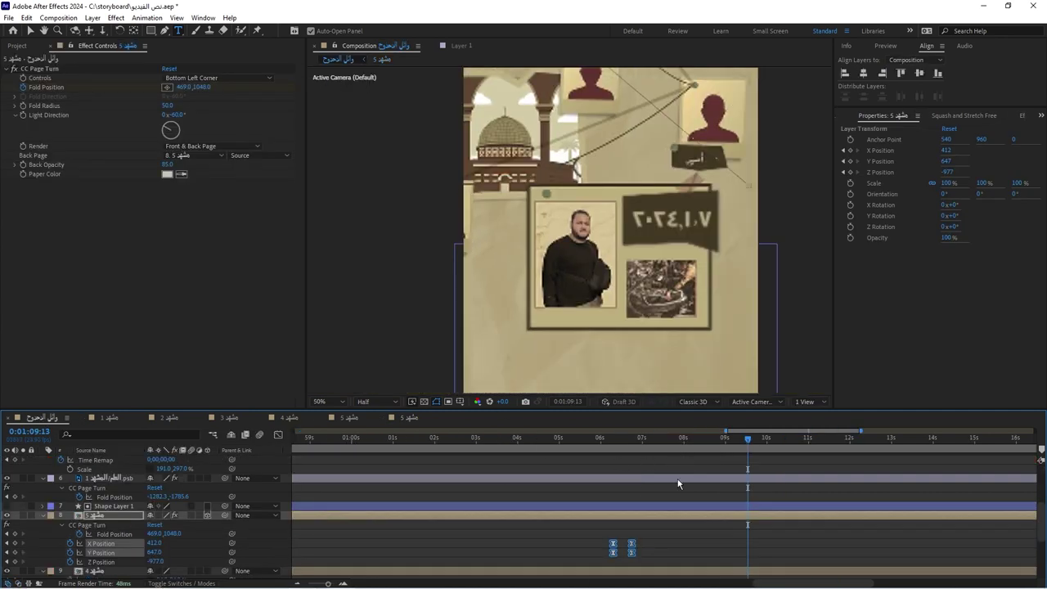
Preview from 1:07:05, start scene 5's date layer slightly earlier, and replay the main comp
scroll(679, 484, down, 3)
click(687, 445)
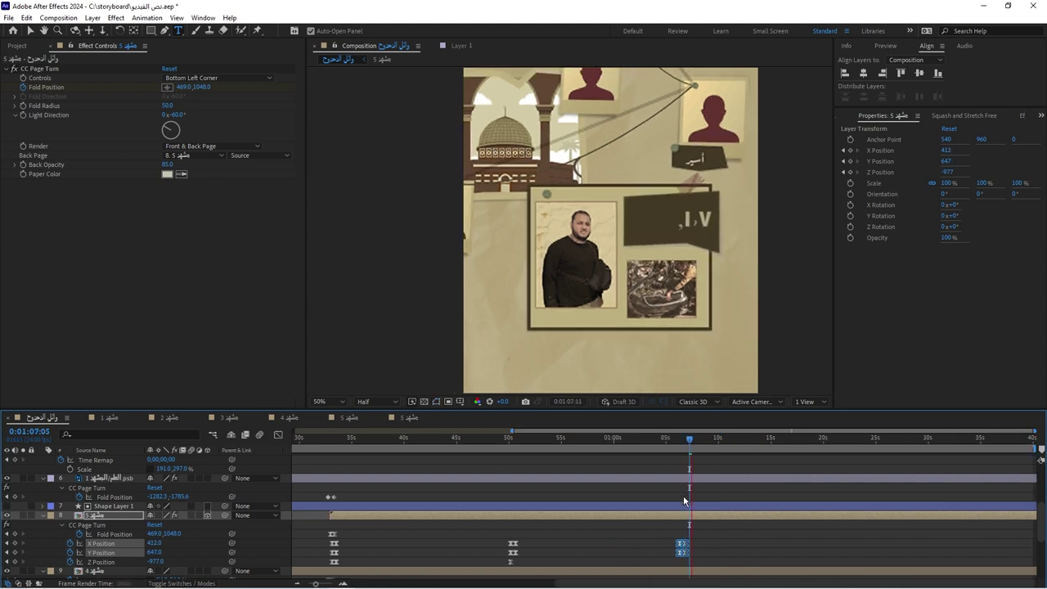
scroll(685, 500, up, 4)
key(space)
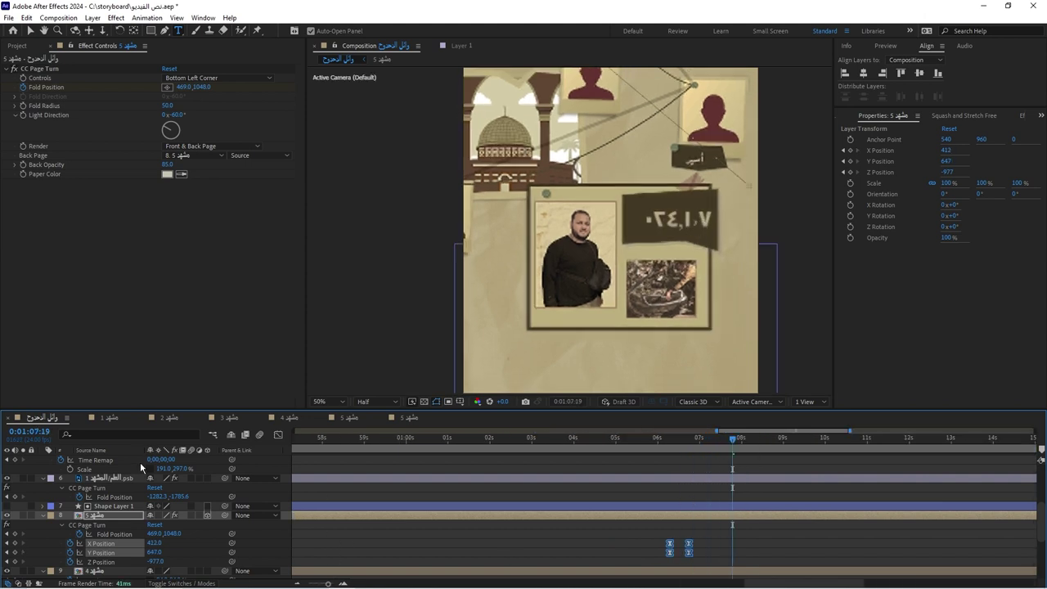
click(388, 417)
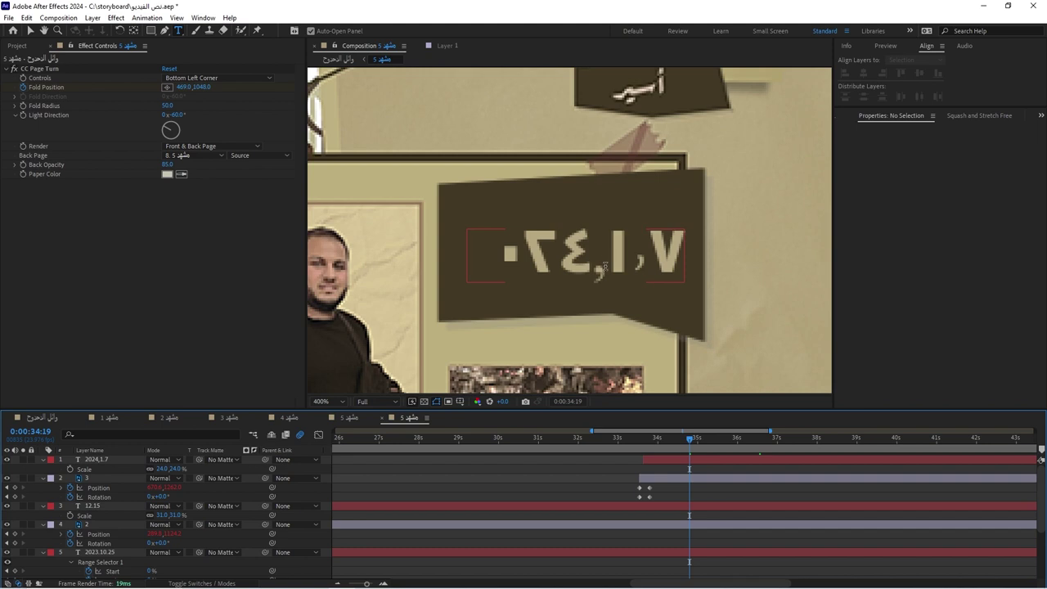
drag(664, 461, 659, 463)
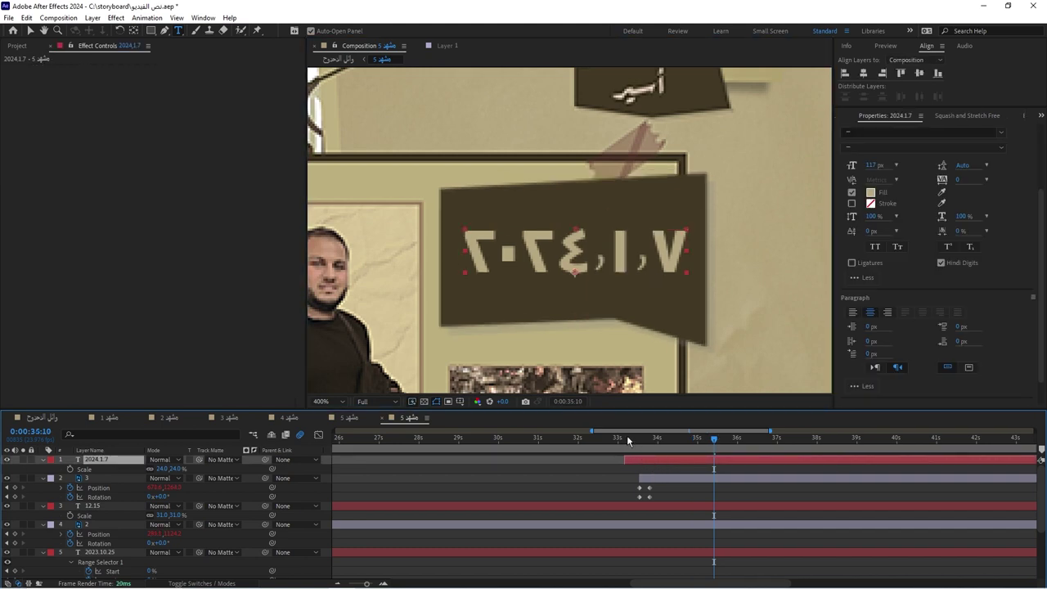
click(43, 418)
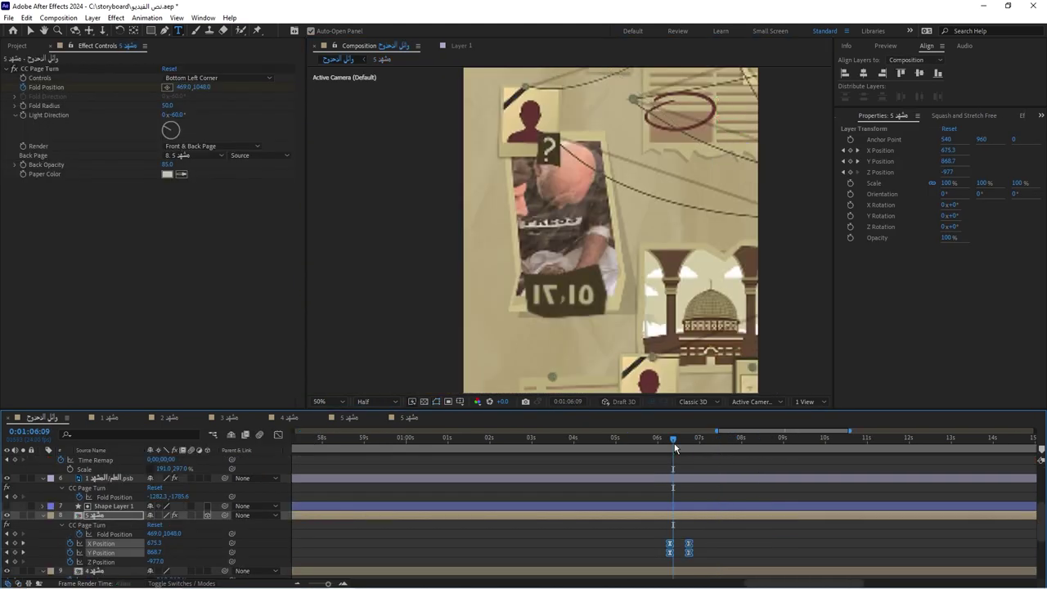
key(space)
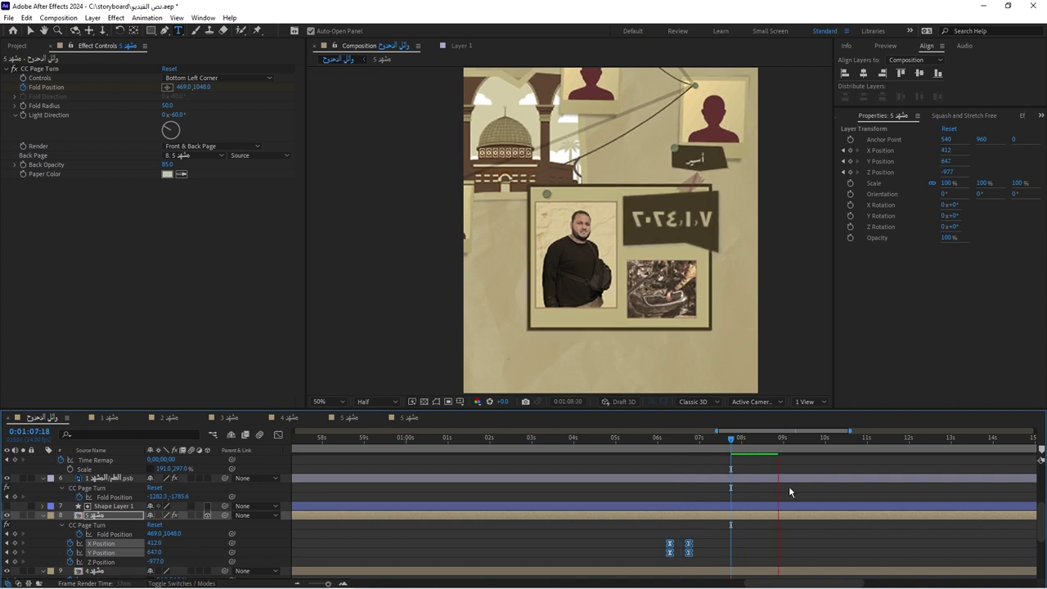
scroll(778, 499, up, 3)
key(minus)
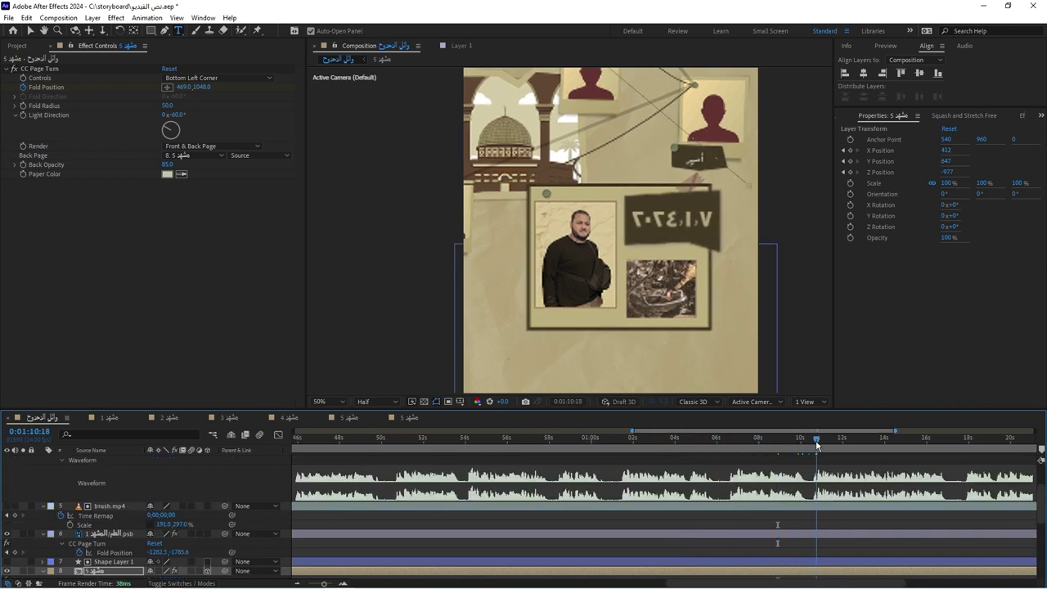
key(equal)
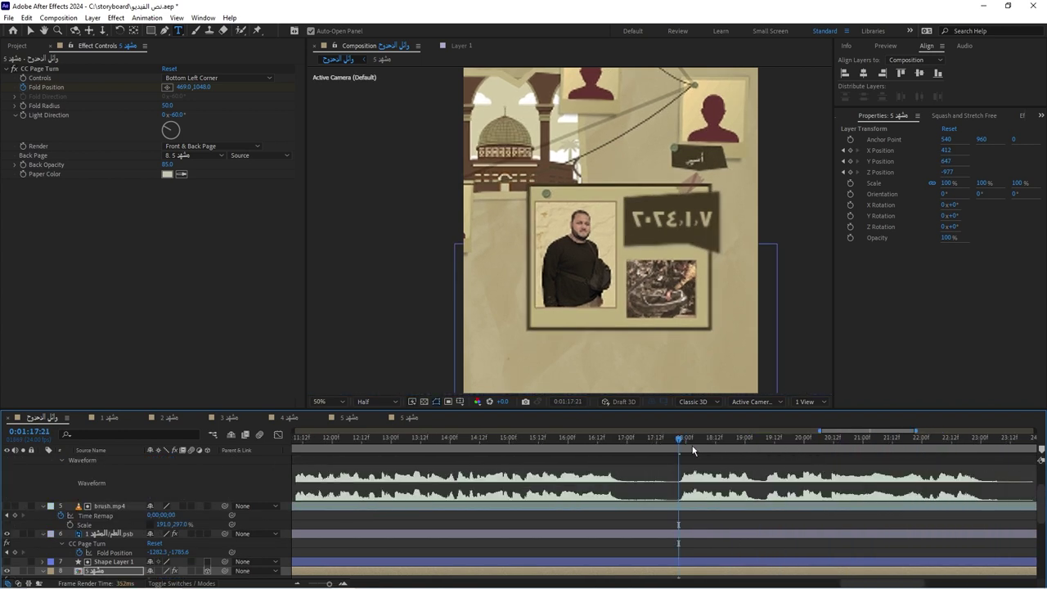
Drag مشهد 6.psb from the storyboard folder into the After Effects Project panel
key(alt+Tab)
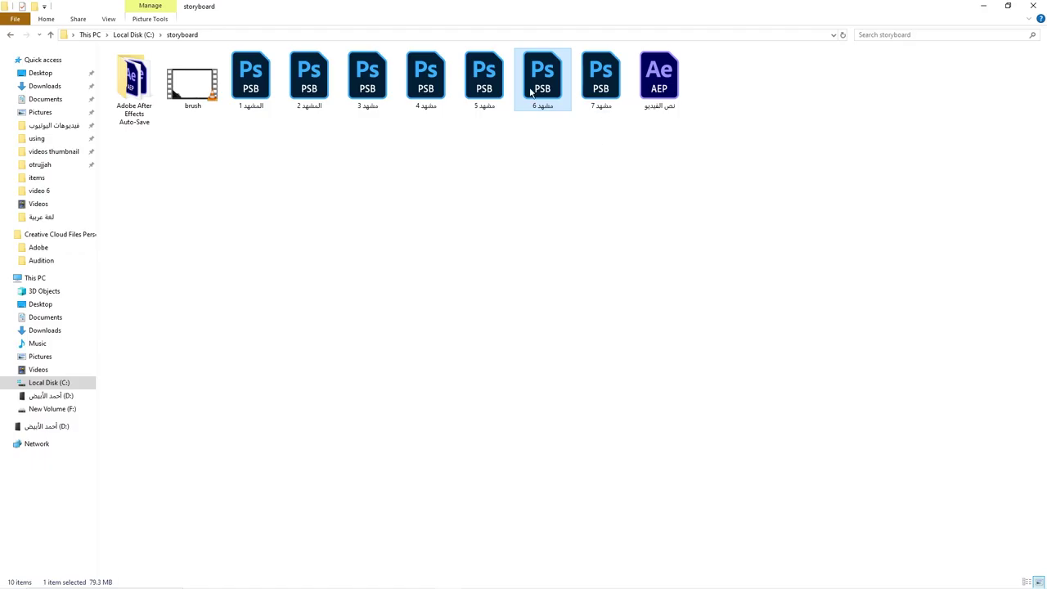
mouse_move(542, 82)
mouse_down()
mouse_move(517, 173)
mouse_move(155, 384)
mouse_up()
key(alt+Tab)
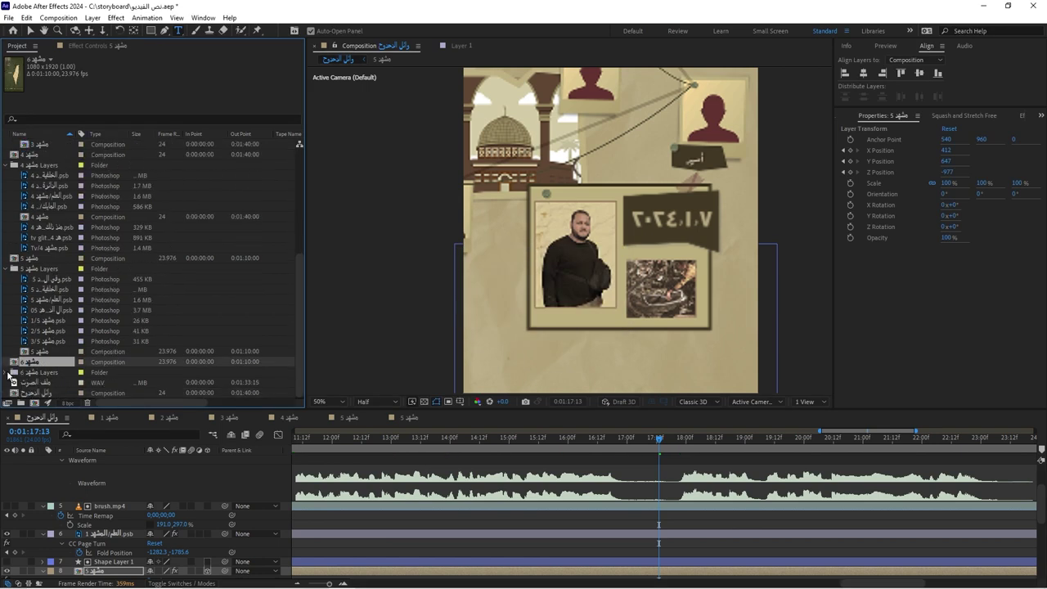
Place the مشهد 6 composition in the main timeline starting at the current time
drag(39, 376, 436, 514)
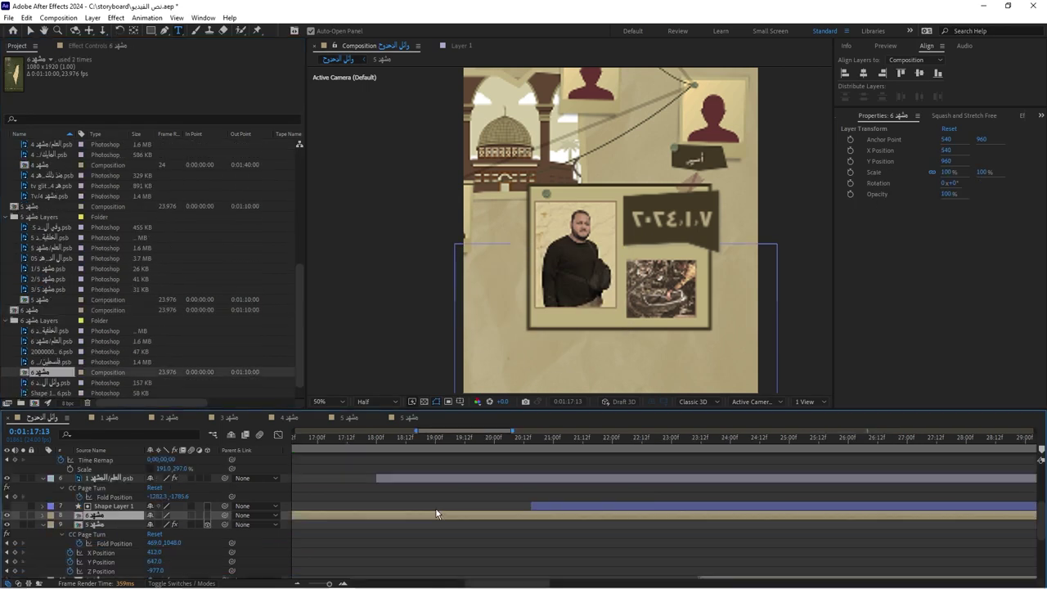
key([)
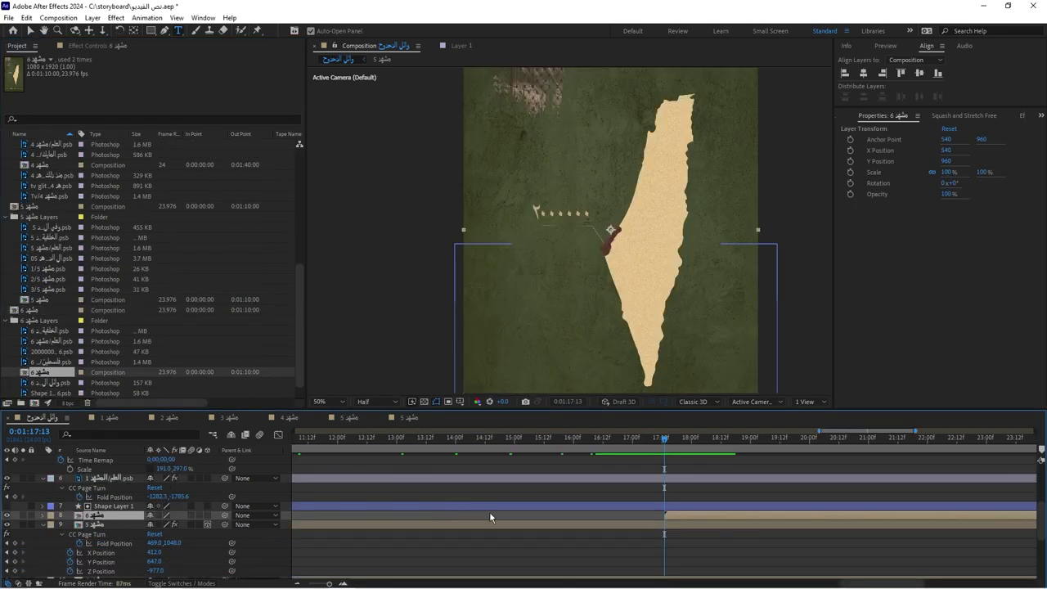
scroll(489, 512, up, 2)
alt+scroll(490, 511, down, 3)
scroll(642, 545, down, 1)
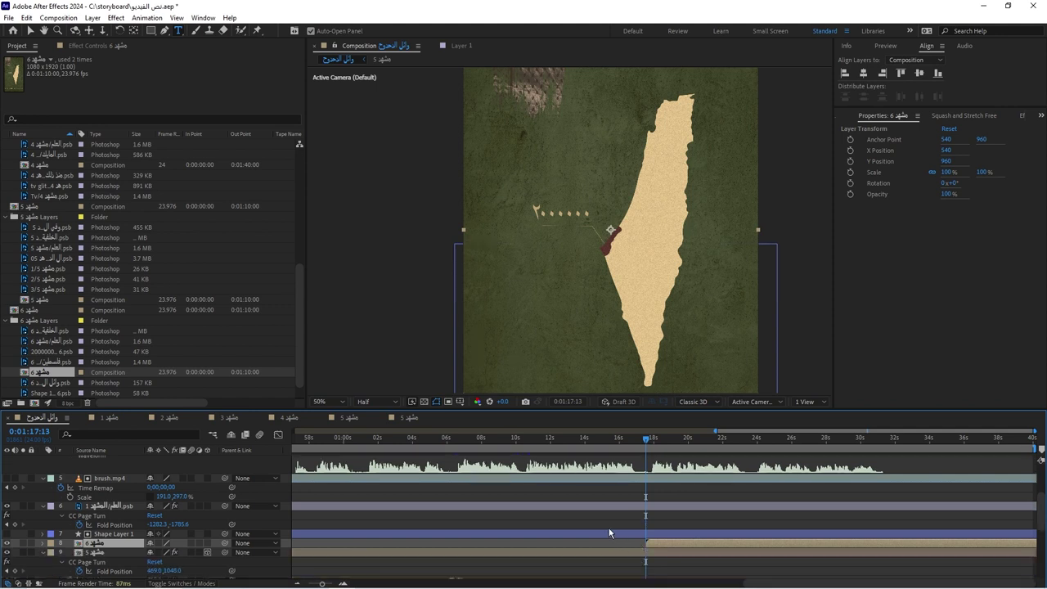
alt+scroll(610, 528, down, 2)
alt+scroll(610, 528, down, 2)
Copy layer 6's two page-fold keyframes to 1:17:13
drag(513, 524, 435, 527)
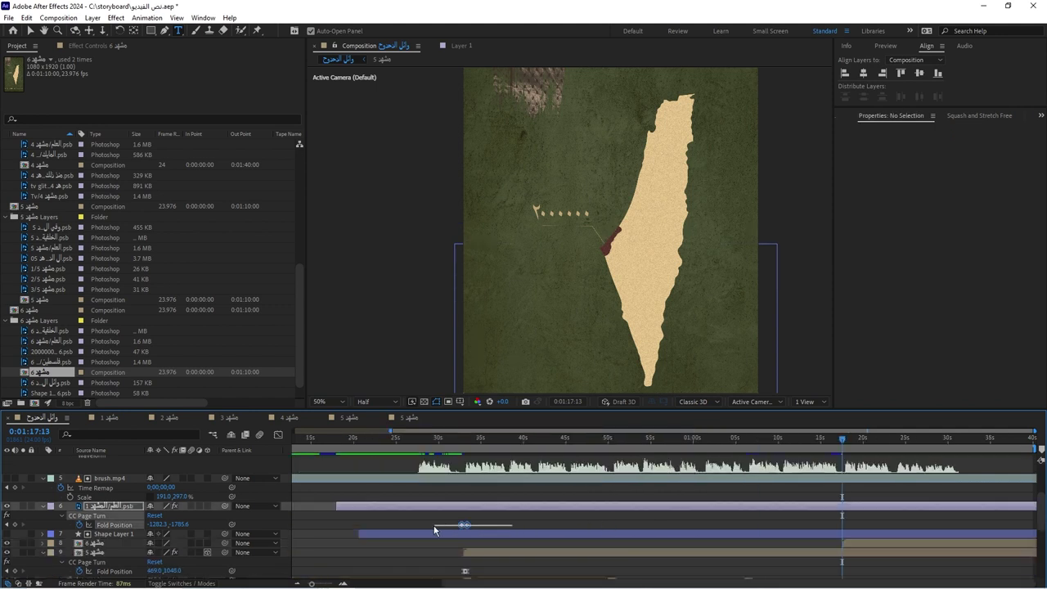
scroll(524, 524, down, 2)
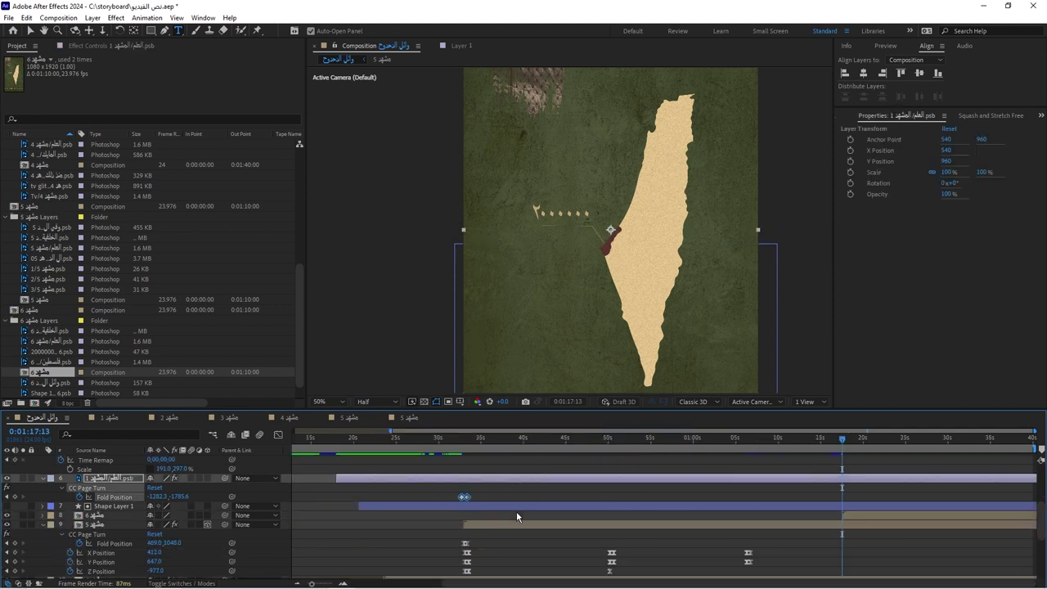
click(479, 540)
click(463, 497)
key(ctrl+c)
key(ctrl+v)
Copy the next layer's page-fold keyframe to 1:17:13 and select scene 5's Z Position key
drag(484, 539, 454, 549)
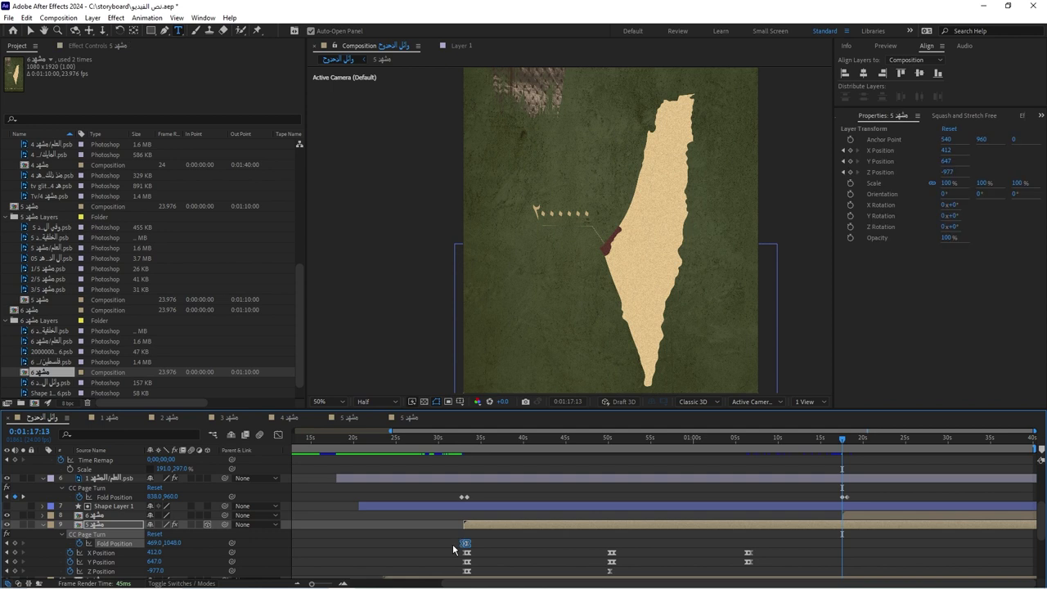
key(ctrl+c)
key(ctrl+v)
click(810, 530)
scroll(566, 548, down, 2)
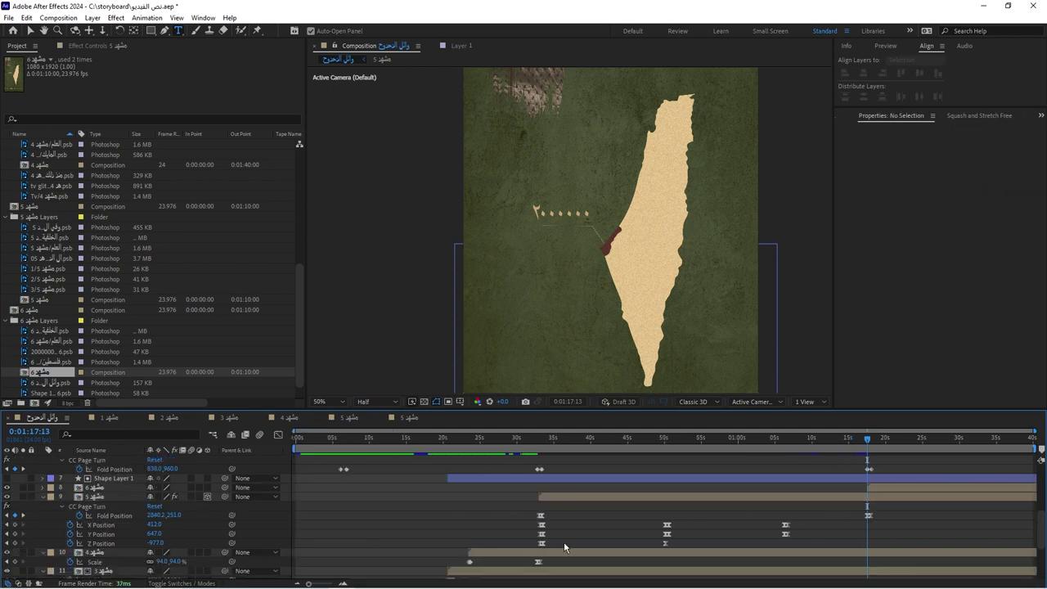
click(541, 544)
Add a Z Position key of 0 and copy scene 5's X/Y Position keys to 1:17:13
key(ctrl+v)
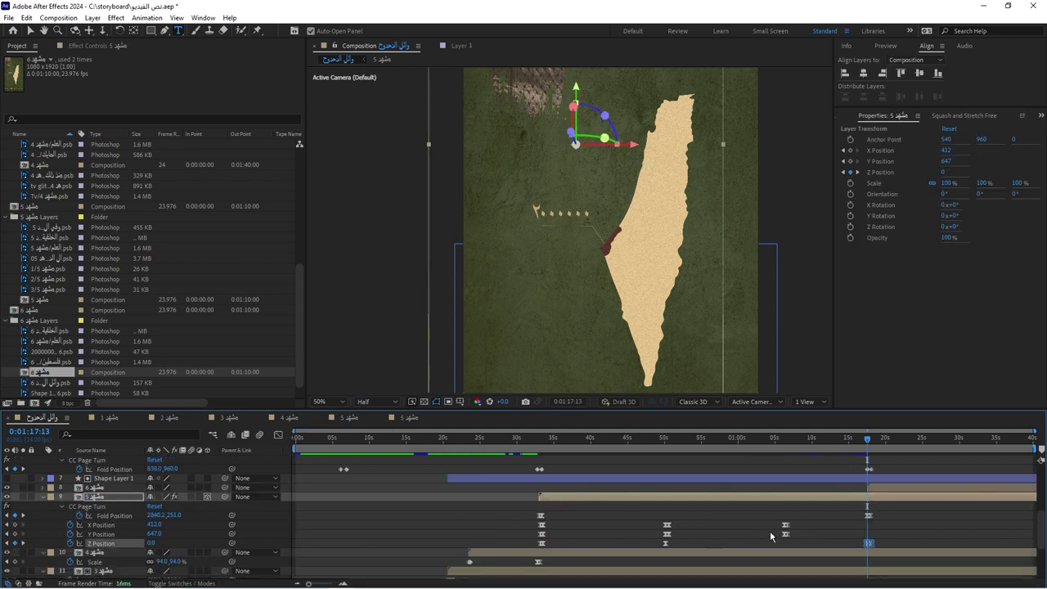
drag(810, 523, 768, 537)
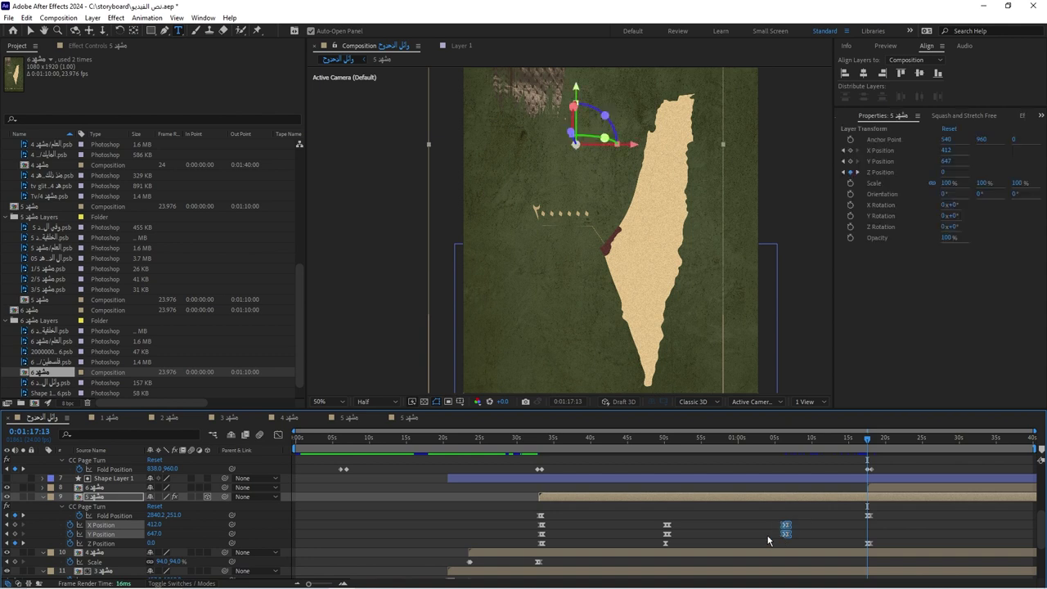
key(ctrl+c)
key(ctrl+v)
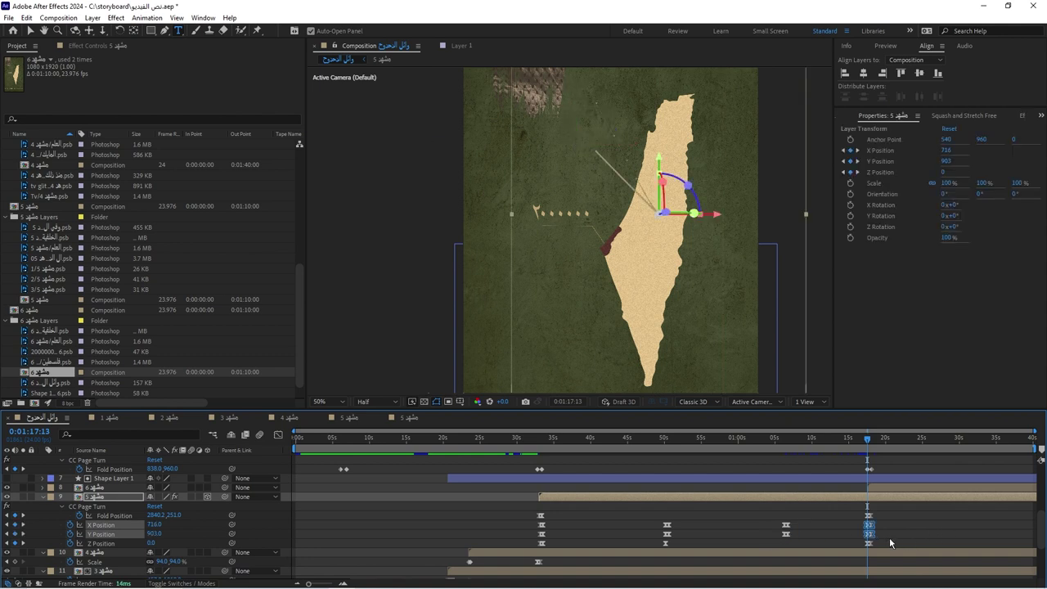
Time-reverse the new keys at 1:17:13, placing the map at X 716, Y 903
scroll(889, 538, up, 5)
drag(862, 511, 827, 549)
right_click(833, 544)
mouse_move(834, 535)
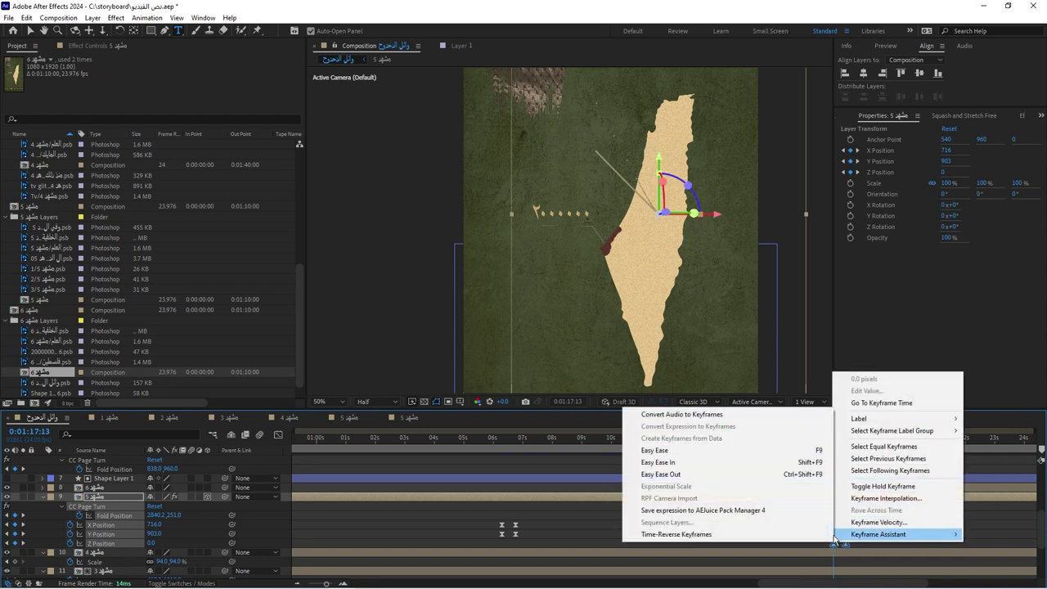
click(677, 534)
Time-reverse layer 6's page-fold keyframes too, then select the scene 6 layer
scroll(863, 516, up, 3)
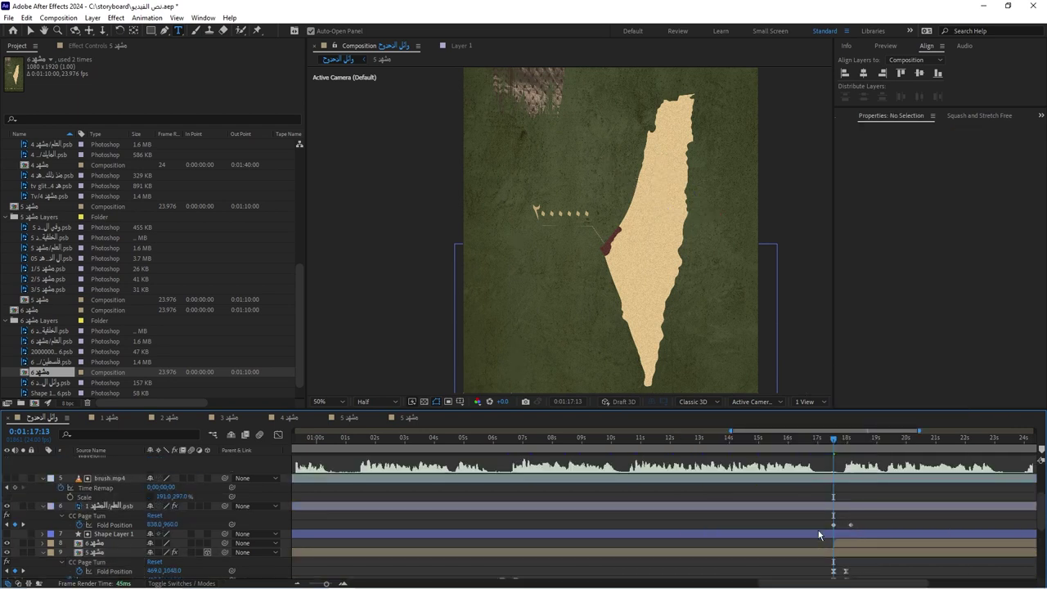
click(852, 525)
right_click(851, 526)
mouse_move(867, 520)
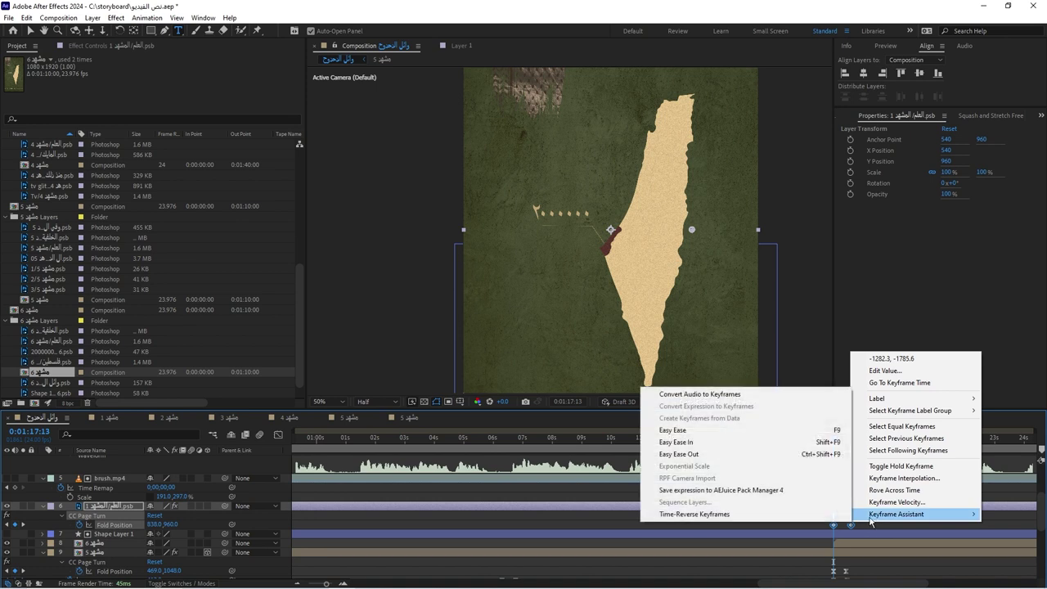
click(679, 514)
click(855, 546)
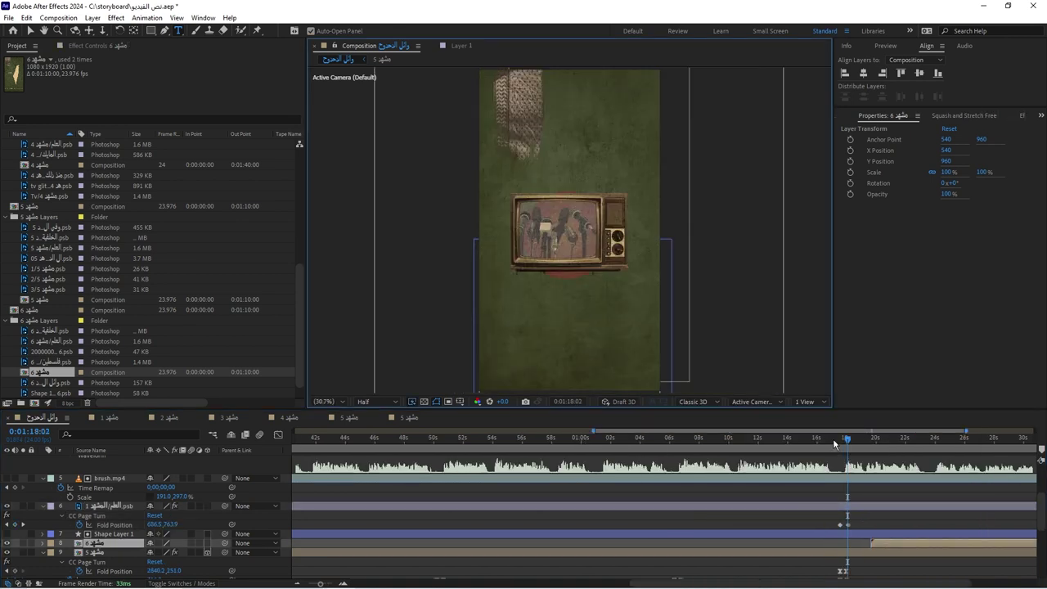
click(835, 439)
key(space)
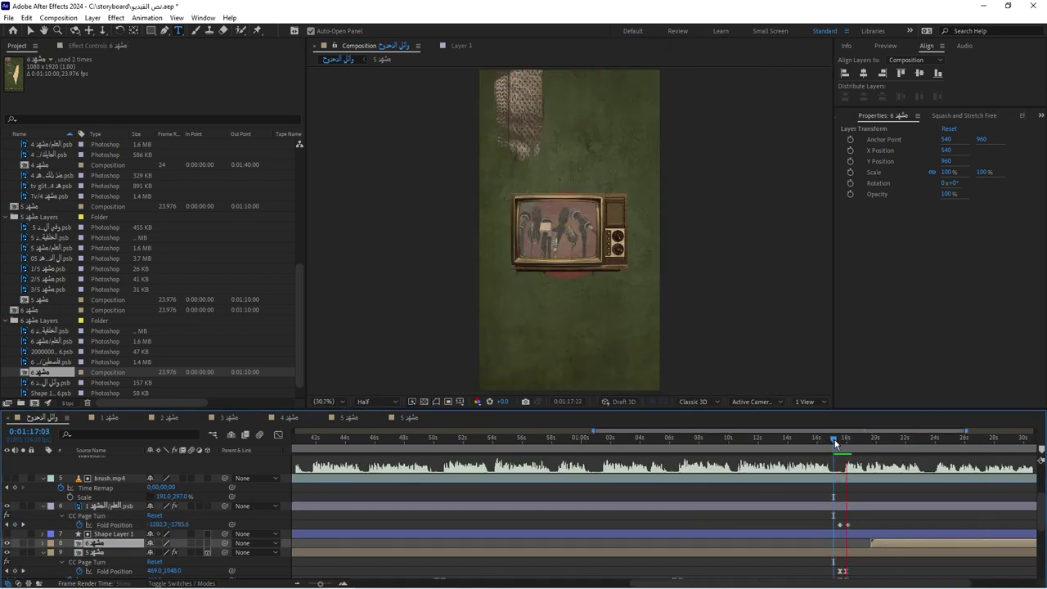
key(space)
click(845, 439)
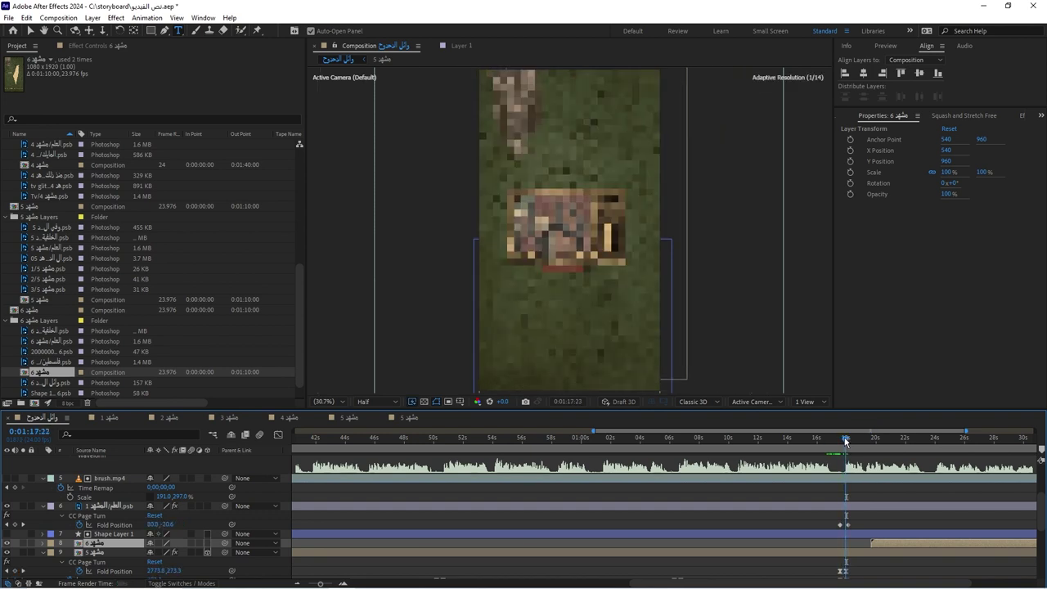
drag(844, 439, 841, 440)
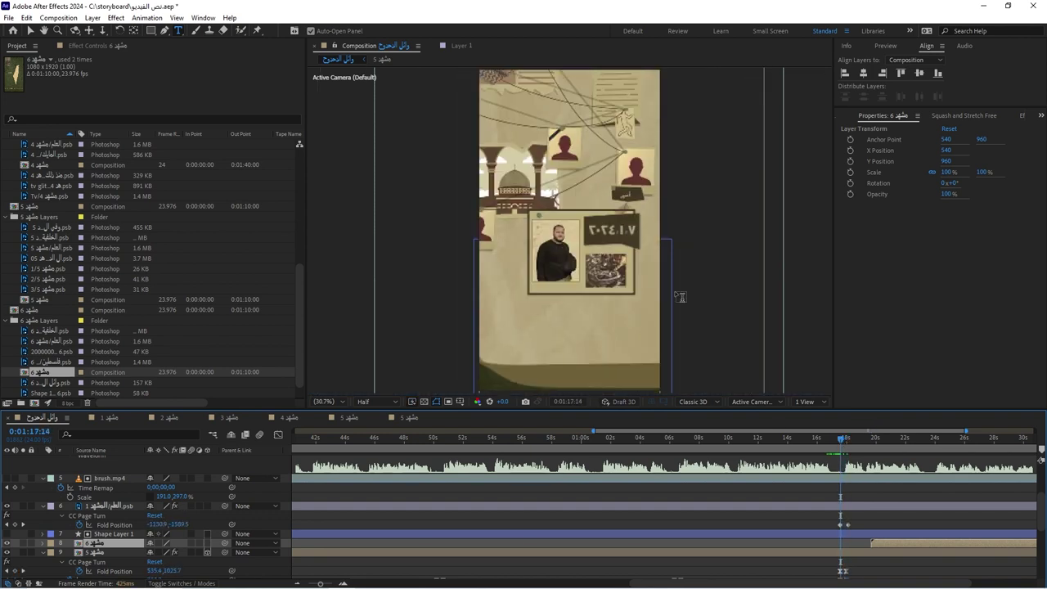
drag(840, 439, 837, 442)
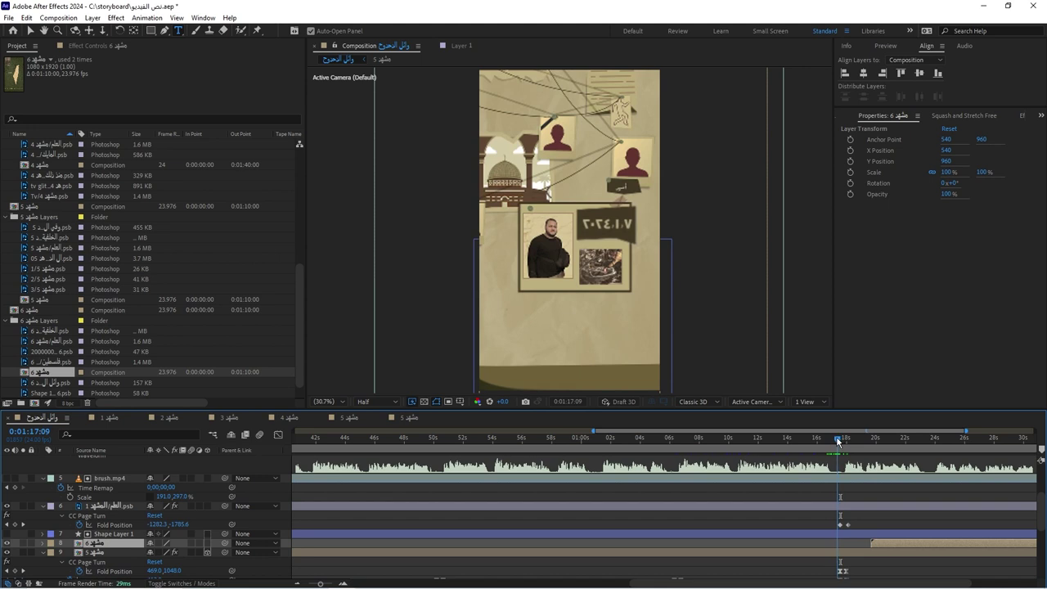
key(space)
key(space)
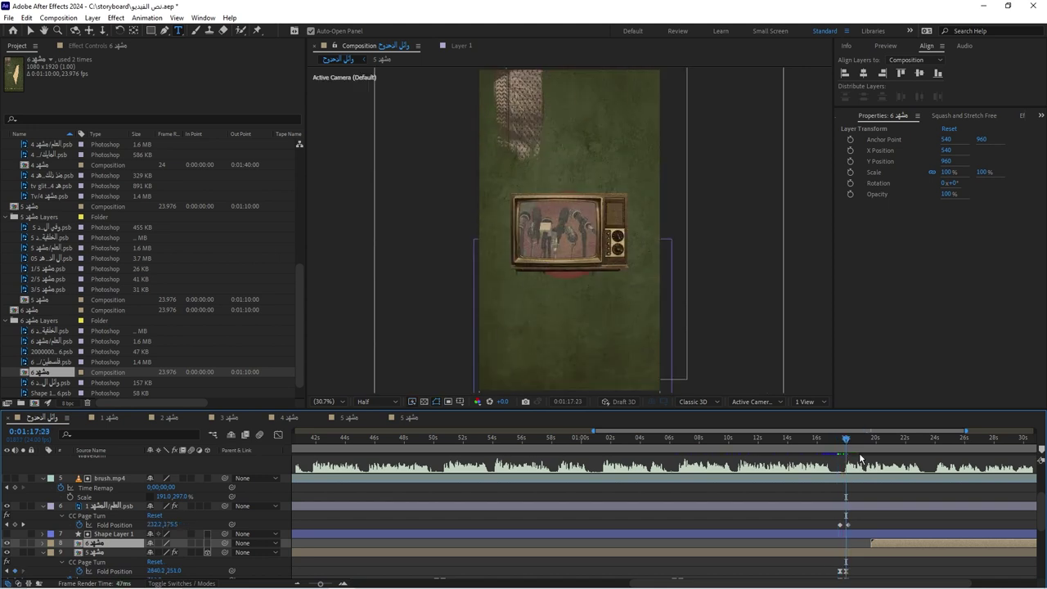
scroll(847, 500, up, 5)
Shift scene 5's exit position keyframes slightly later, checking around 1:16:20
scroll(848, 500, down, 3)
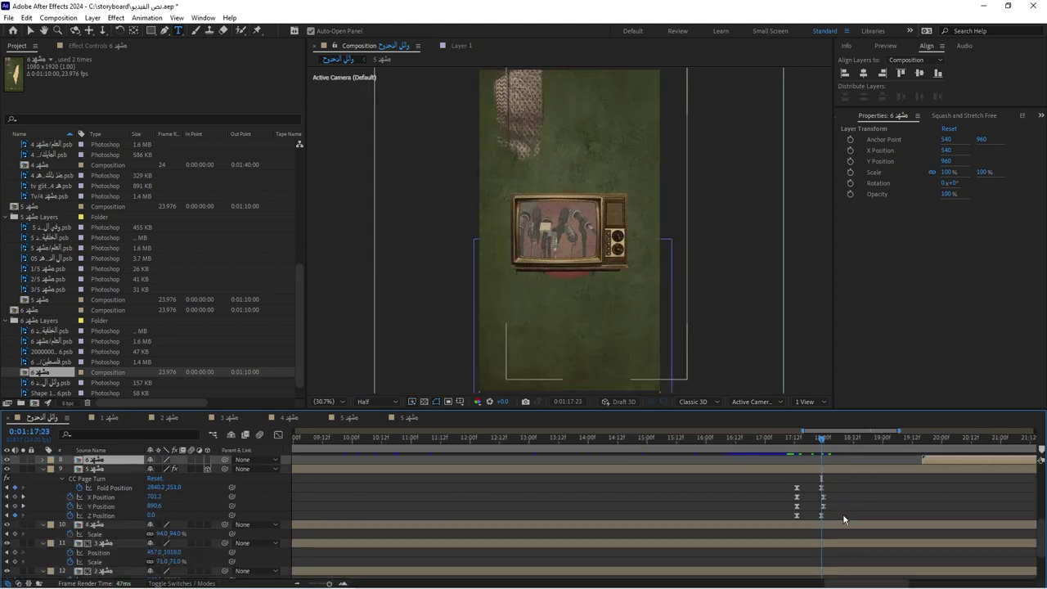
mouse_move(848, 487)
mouse_down()
mouse_move(779, 512)
mouse_move(802, 511)
mouse_up()
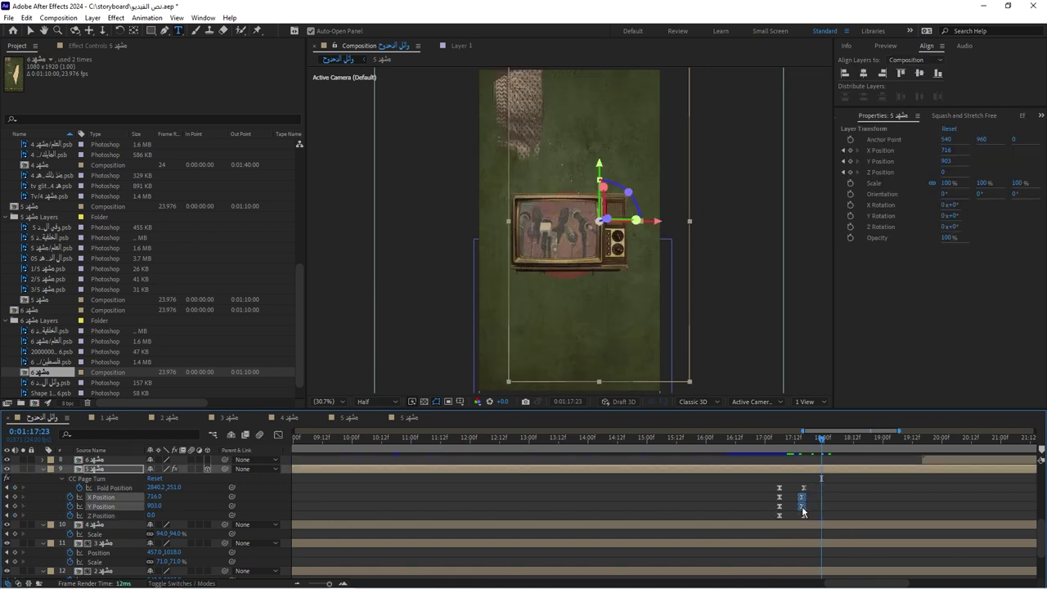
click(755, 439)
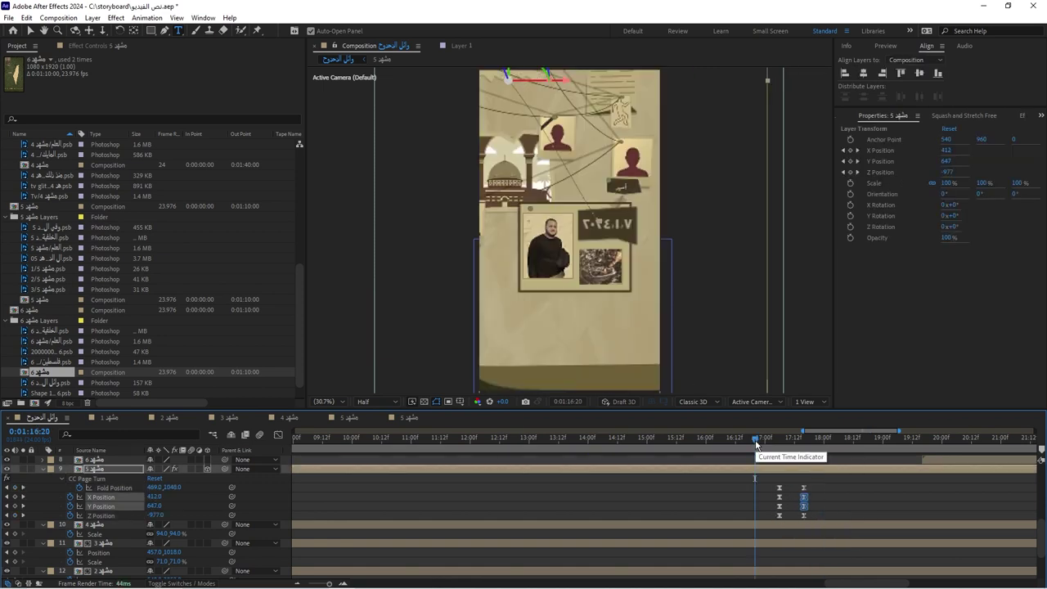
drag(756, 439, 814, 439)
scroll(810, 508, up, 3)
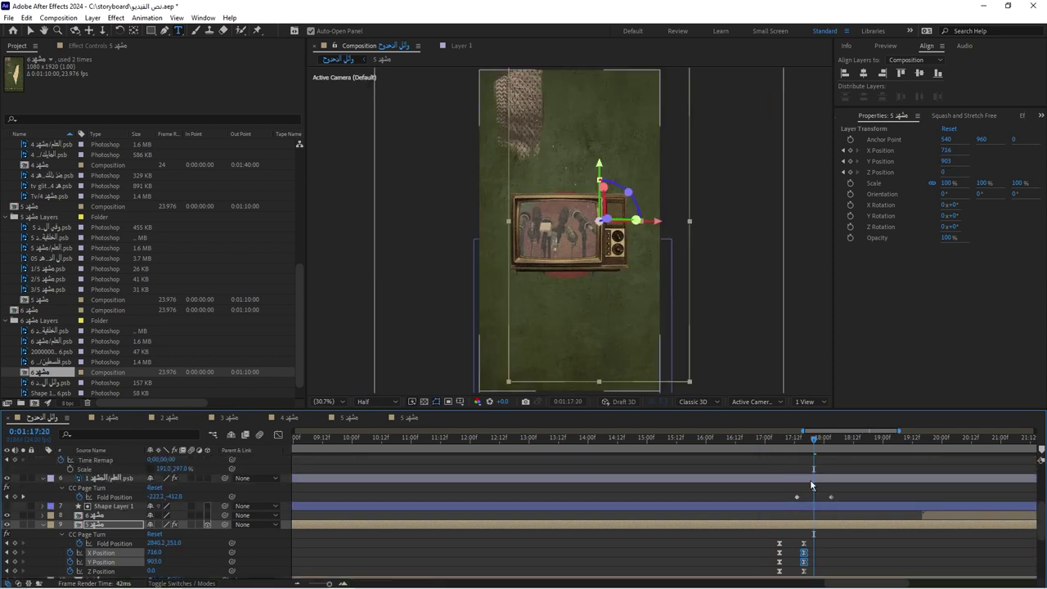
click(780, 567)
drag(780, 567, 787, 567)
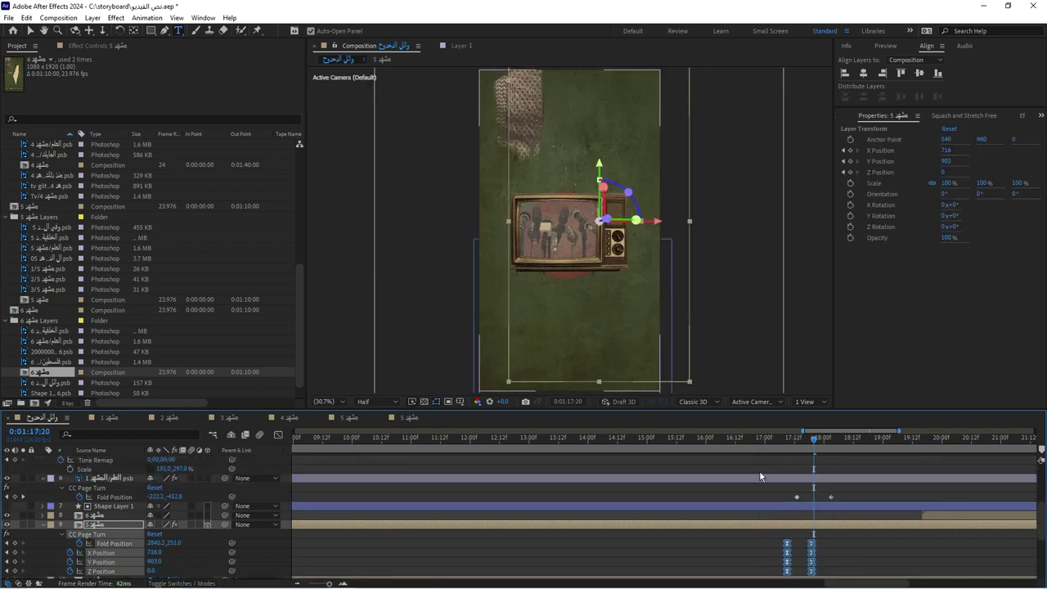
drag(761, 439, 826, 440)
Duplicate the scene 1 layer and make the copy start at the current time
key(minus)
key(v)
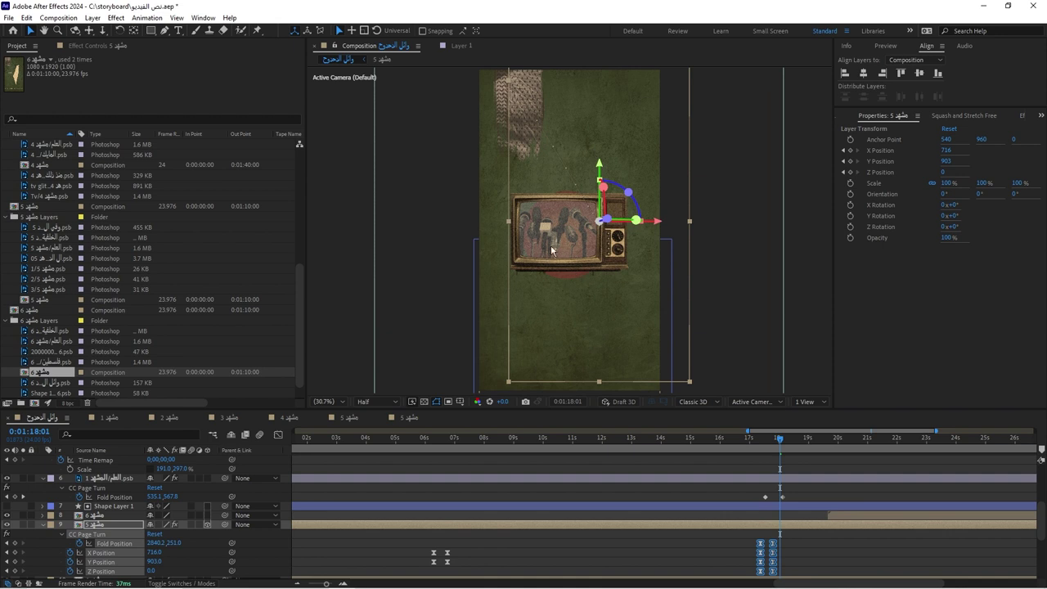
scroll(696, 515, down, 5)
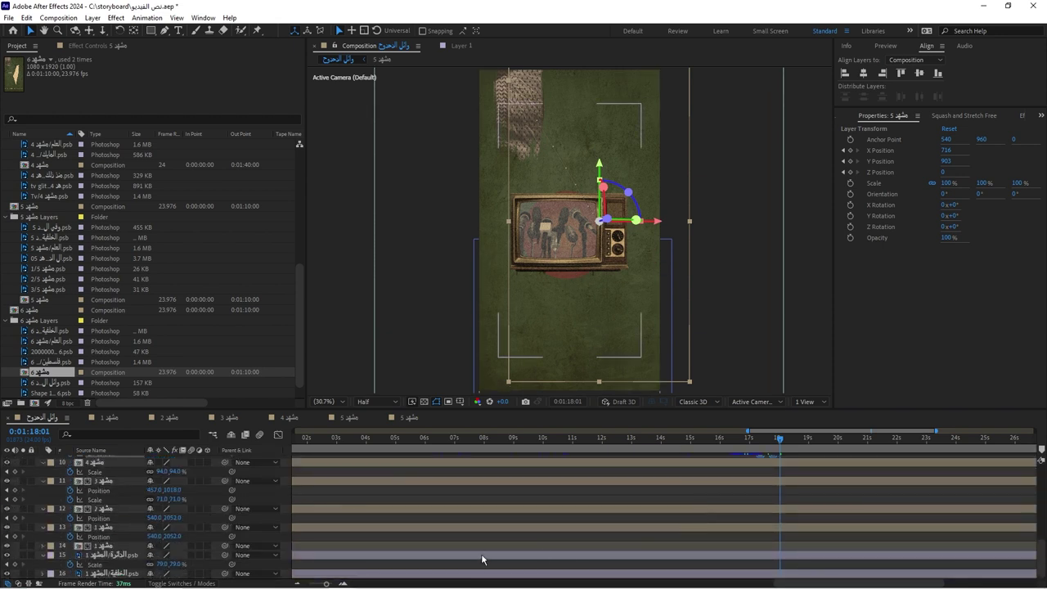
click(483, 556)
click(442, 548)
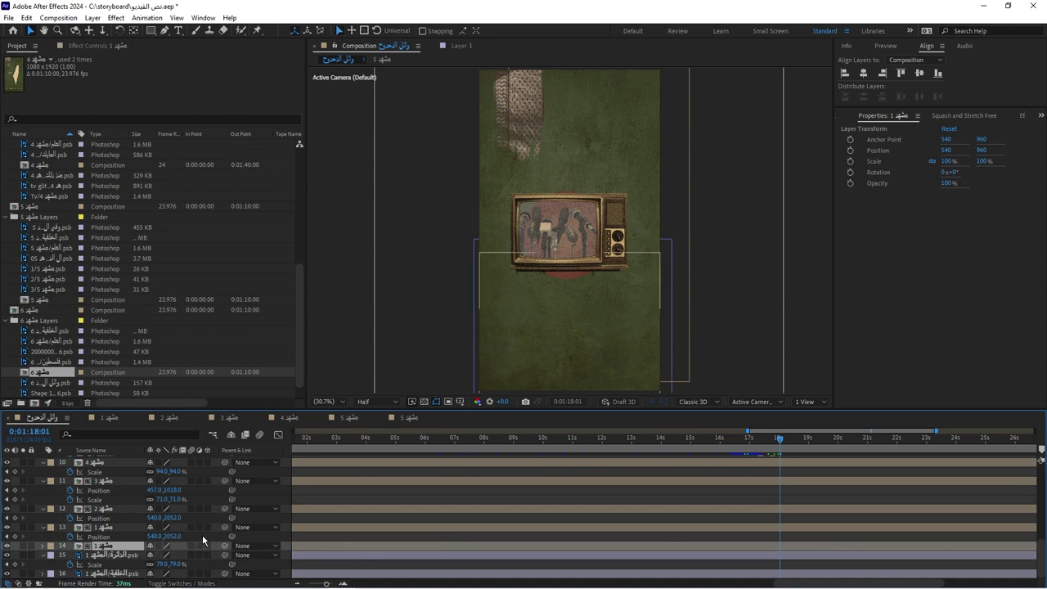
key(ctrl+d)
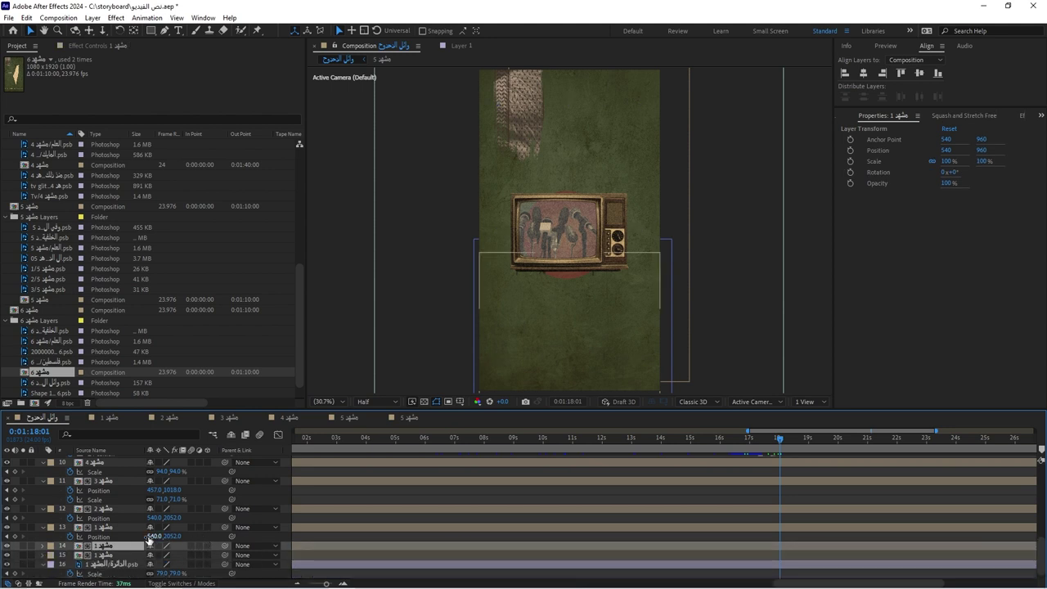
key(bracketleft)
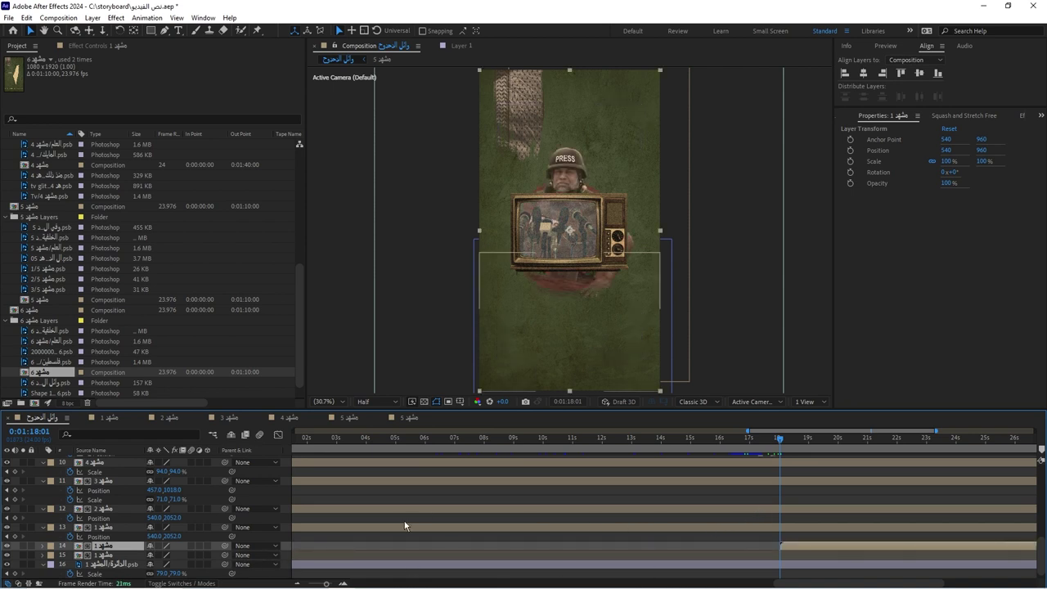
Select the scene 4 and scene 3 layers at about 17.6 seconds
scroll(565, 523, up, 2)
scroll(568, 515, up, 2)
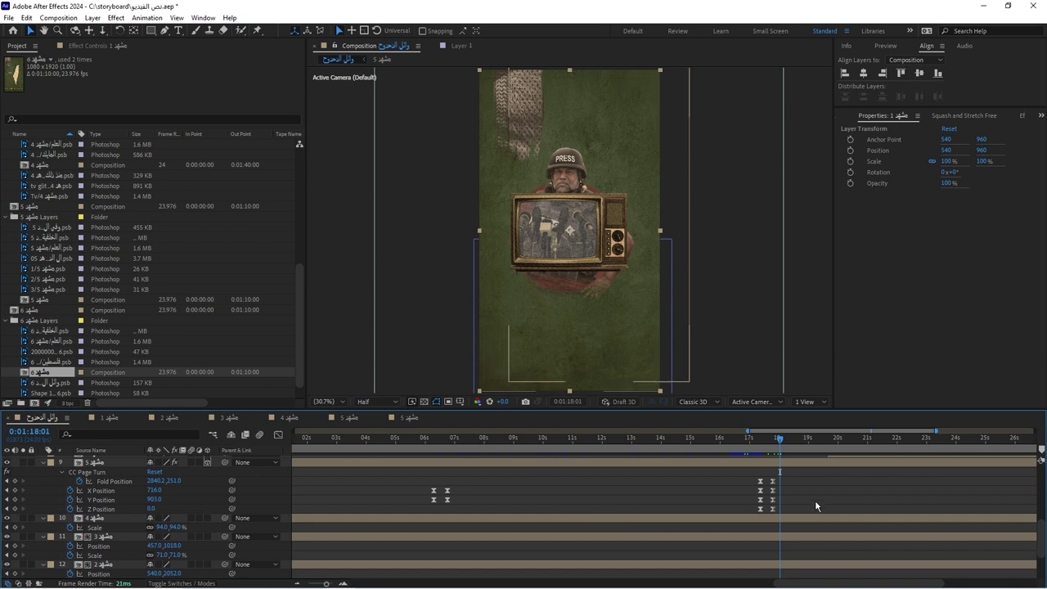
click(759, 440)
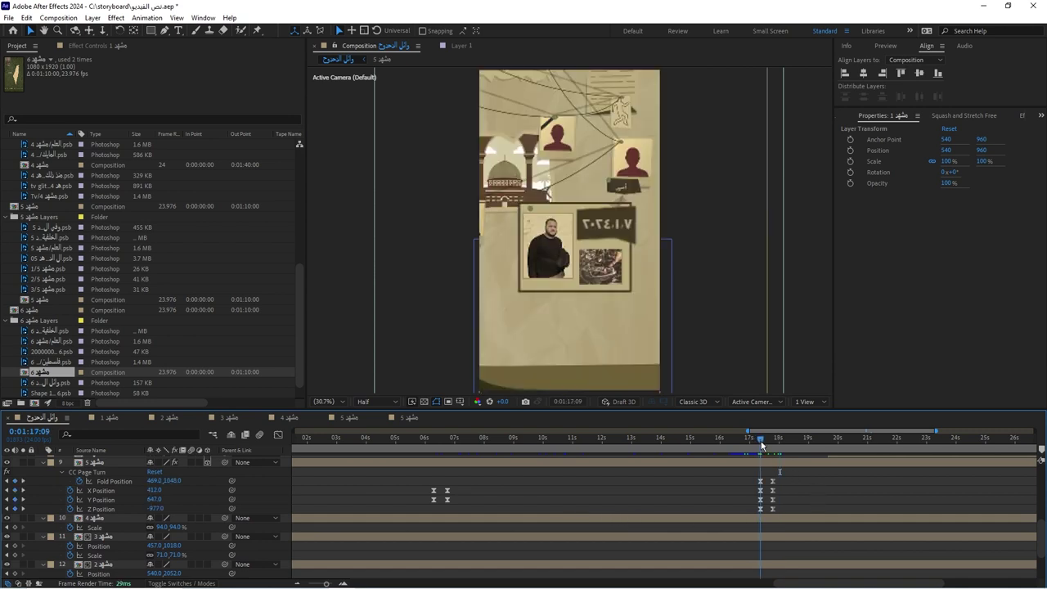
click(581, 519)
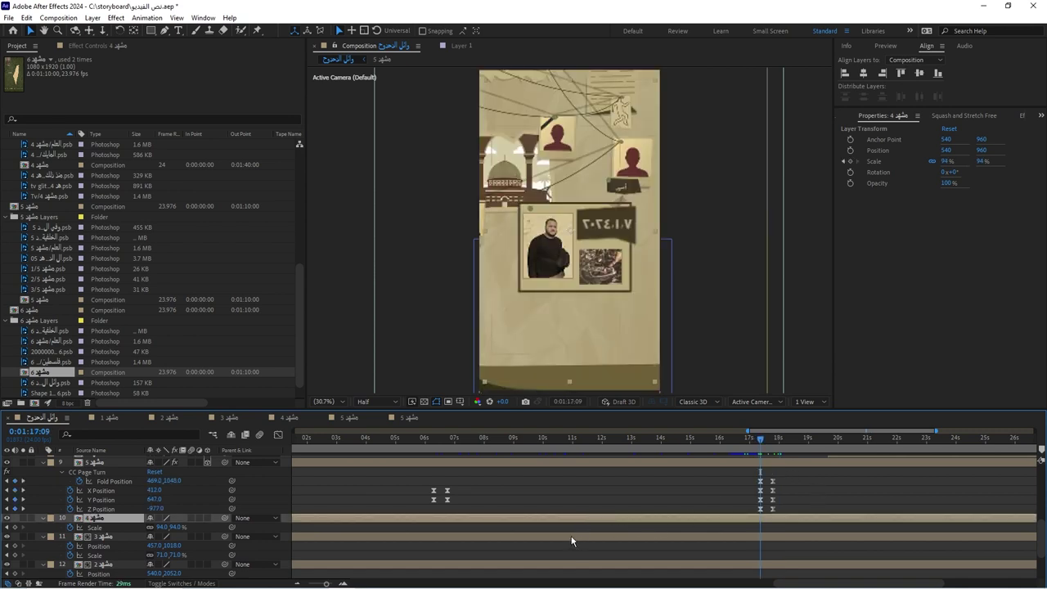
shift+click(571, 536)
scroll(474, 512, down, 4)
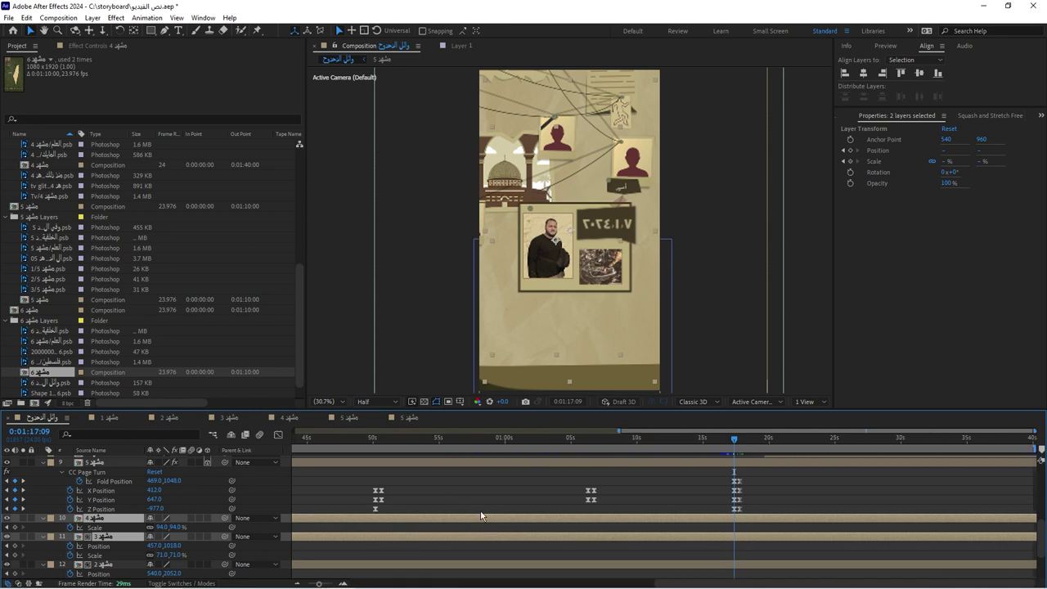
scroll(573, 519, down, 3)
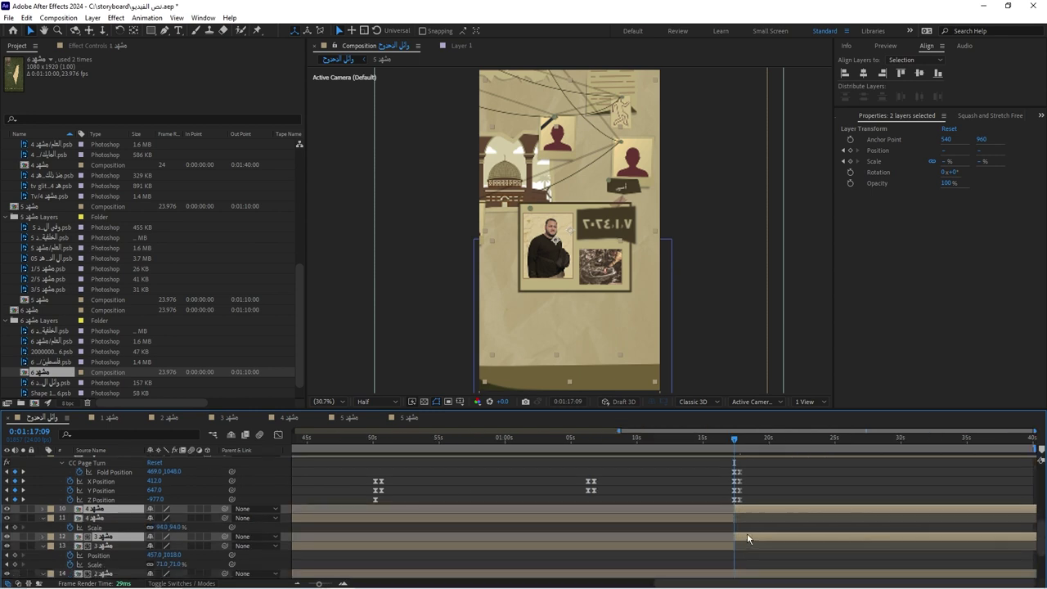
Start the journalist scene layer slightly earlier and turn on its 3D Layer switch
click(747, 533)
drag(745, 536, 729, 536)
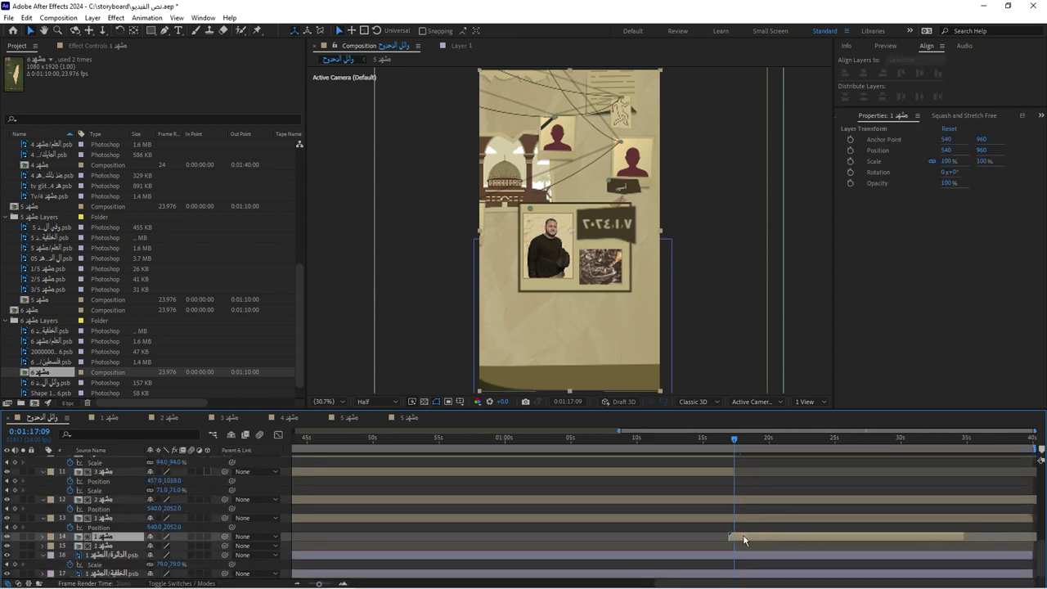
key(shift+Page_Down)
key(Page_Down)
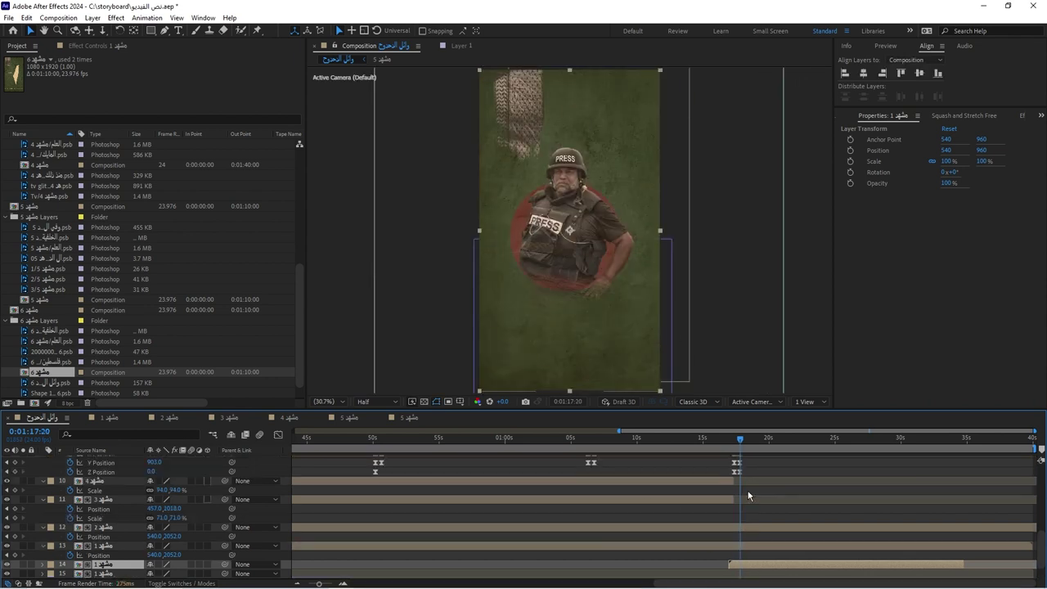
scroll(209, 523, up, 2)
scroll(209, 523, down, 2)
key(shift+Page_Down)
key(shift+Page_Down)
key(shift+Page_Down)
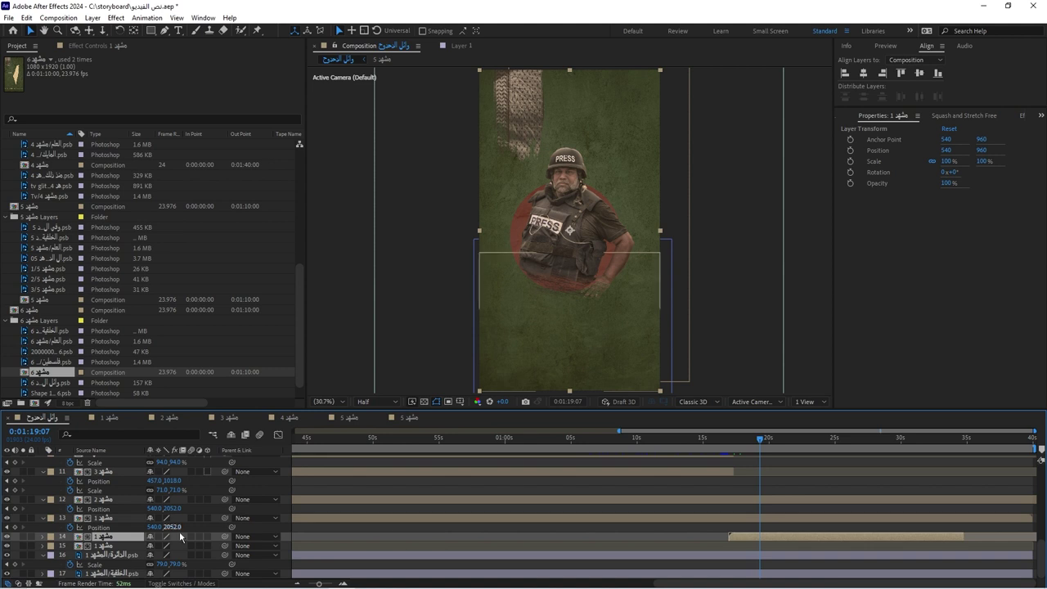
click(207, 536)
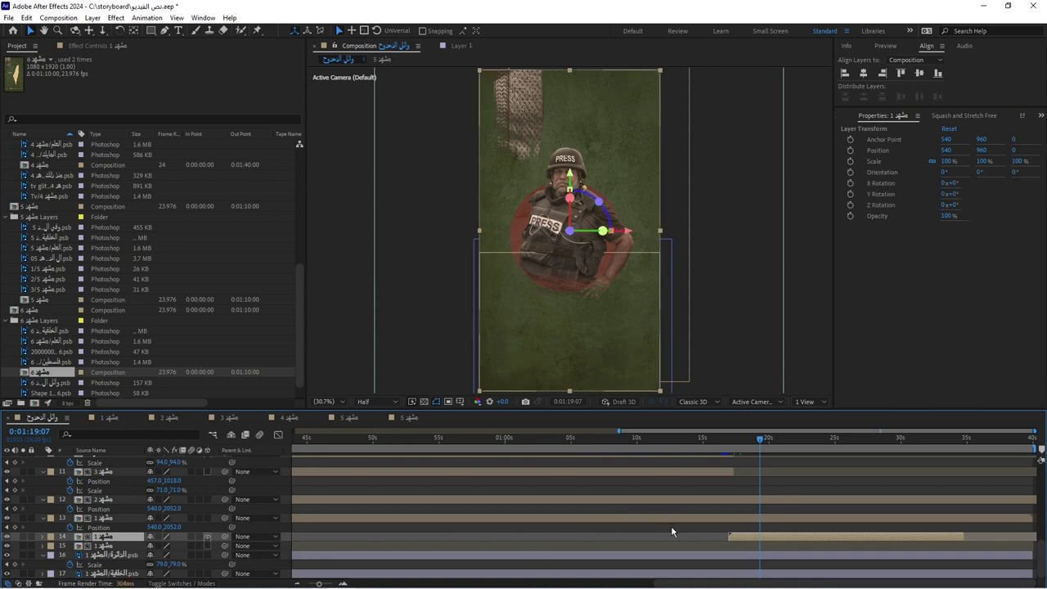
Inspect the journalist precomp, then push the journalist scene back to Z Position 817
double_click(745, 538)
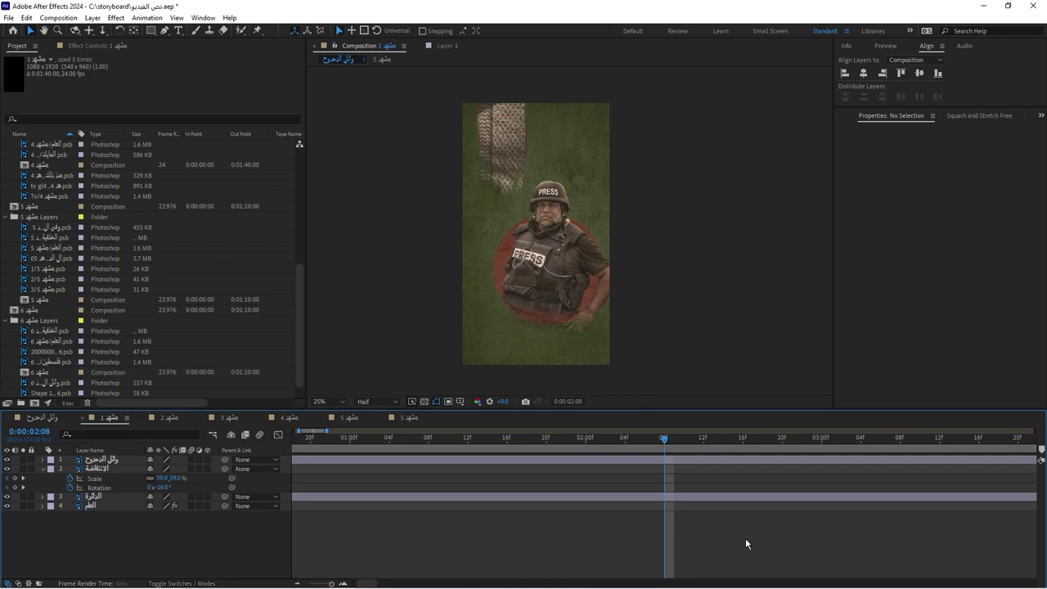
click(347, 500)
click(36, 418)
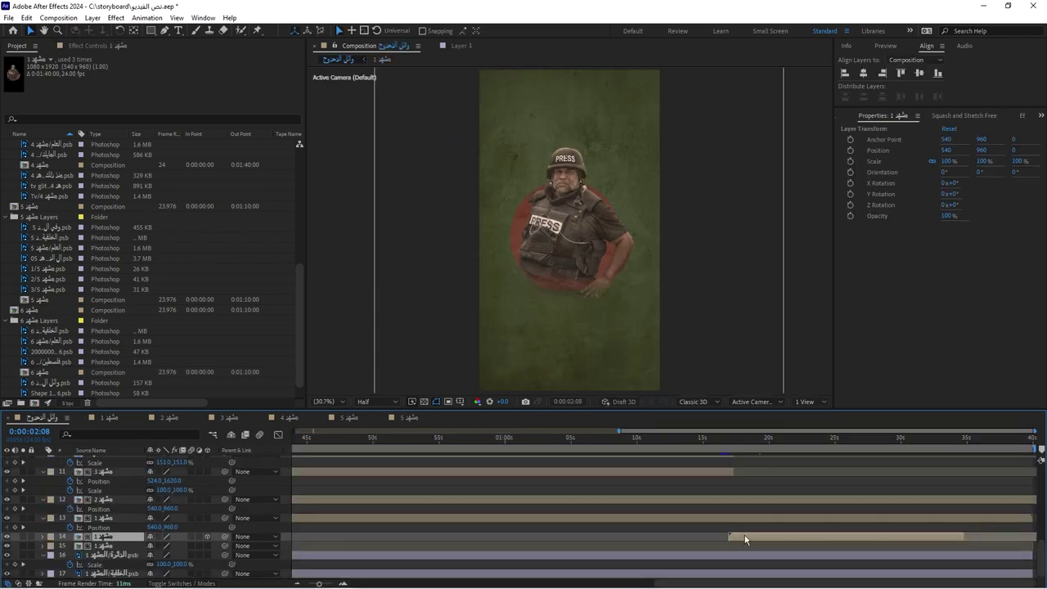
click(730, 457)
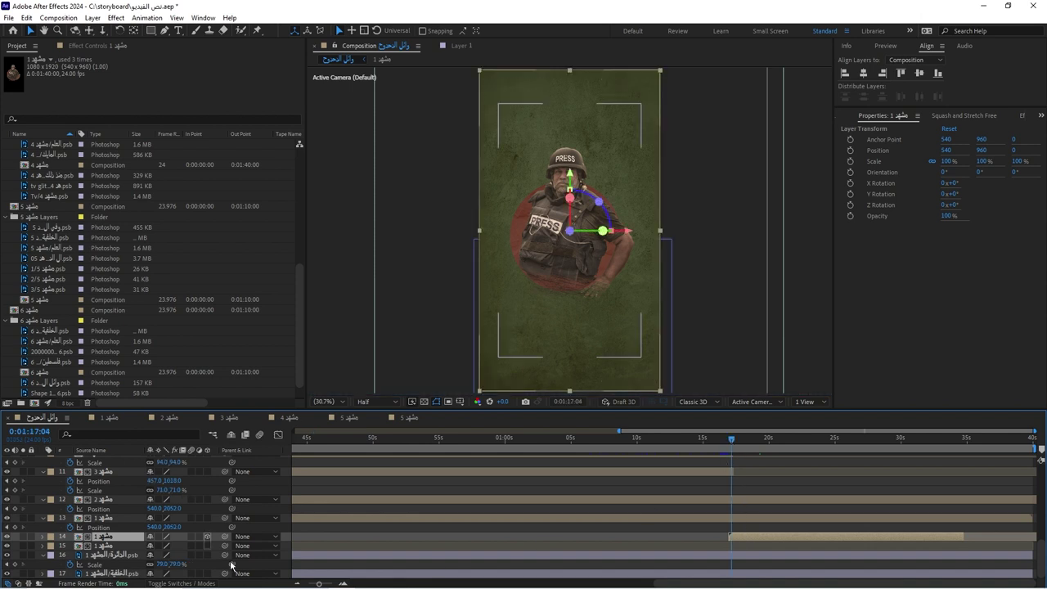
key(p)
click(755, 449)
mouse_move(184, 537)
mouse_down()
mouse_move(394, 535)
mouse_move(498, 369)
mouse_up()
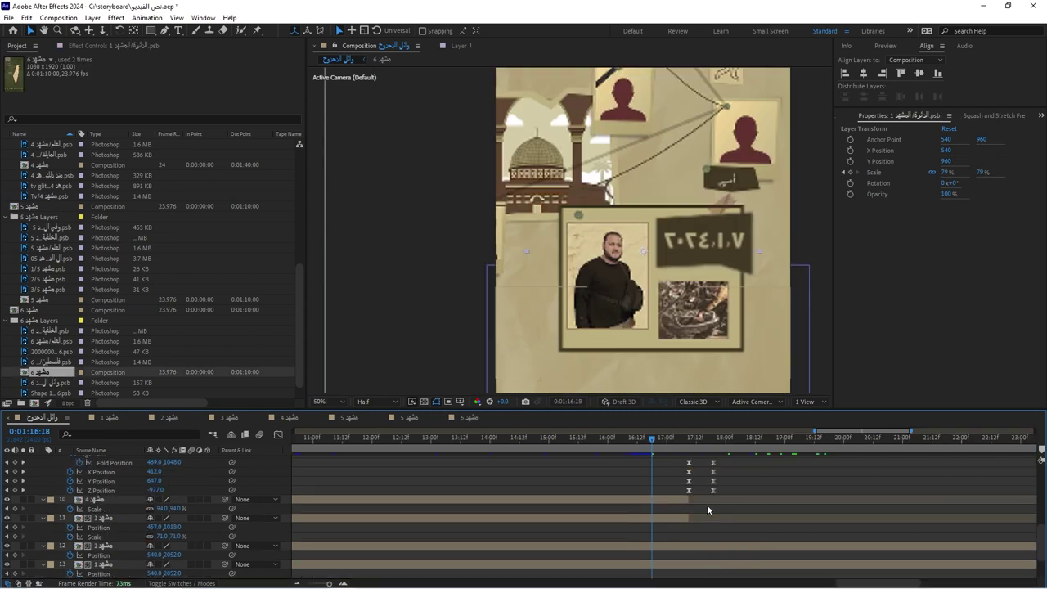
Trim the background image layer's out point at the playhead, then check 1:19:06
scroll(667, 541, down, 3)
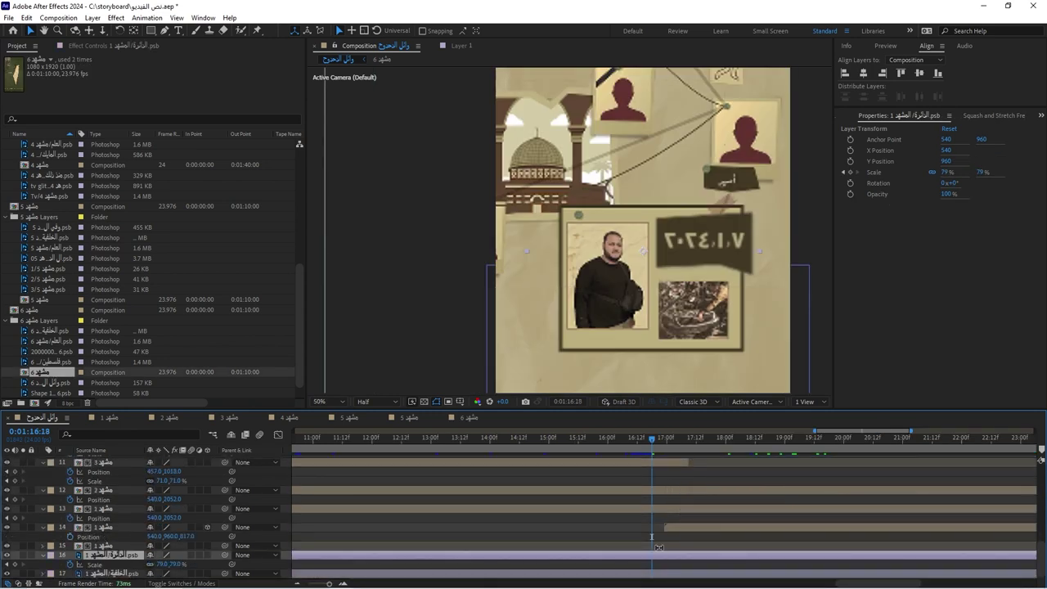
key(alt+bracketright)
click(677, 442)
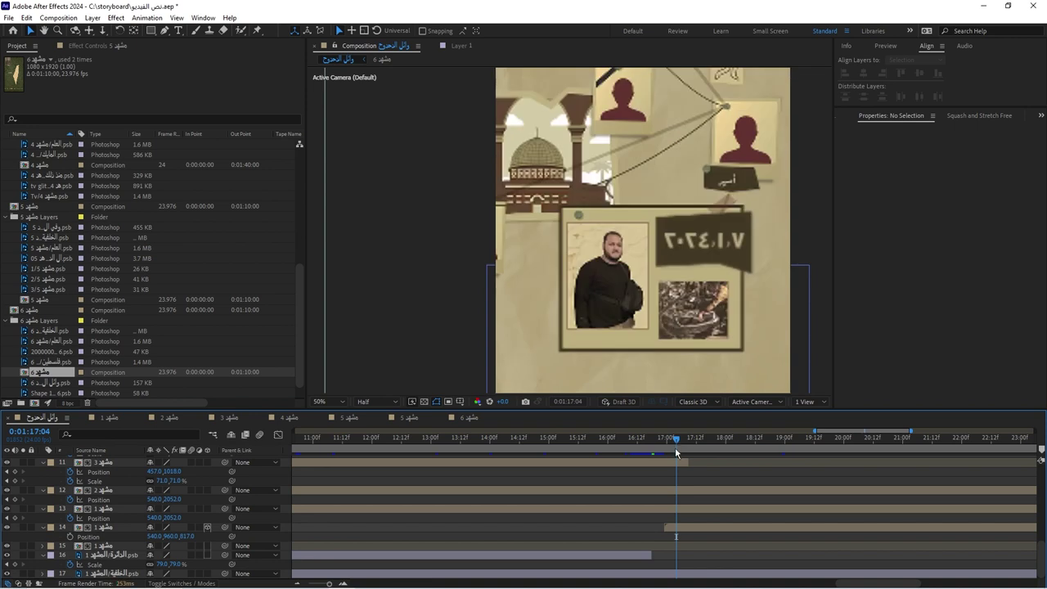
drag(676, 444, 704, 441)
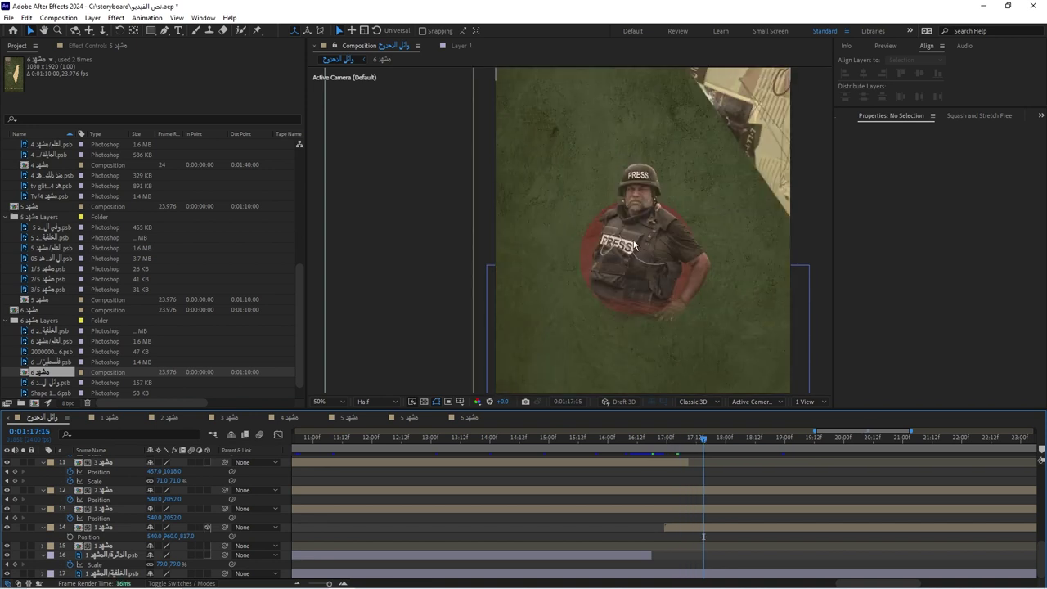
scroll(736, 489, up, 2)
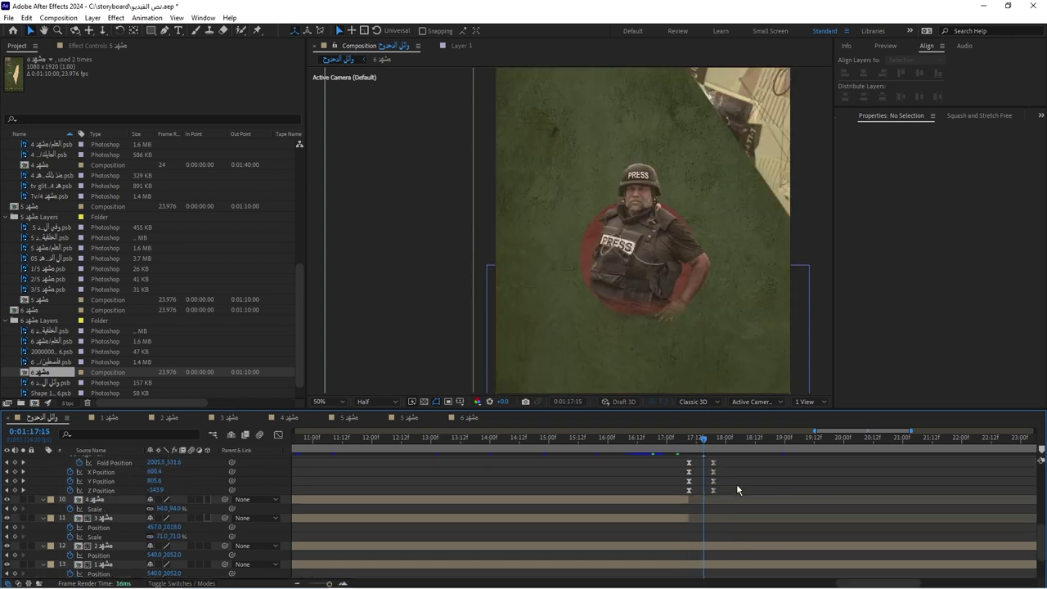
scroll(720, 482, up, 5)
click(799, 439)
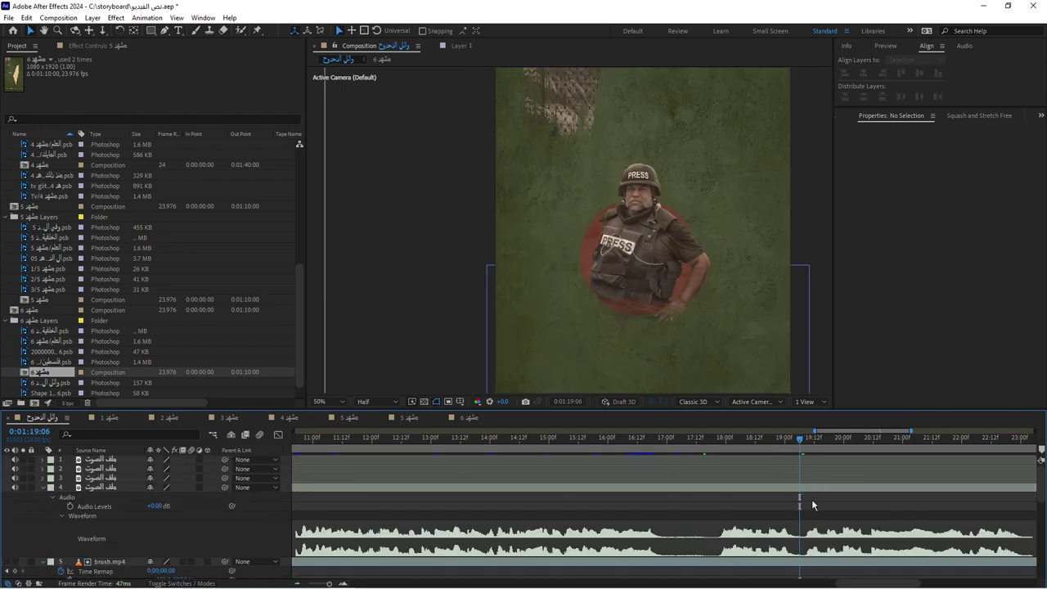
scroll(810, 507, down, 3)
scroll(793, 519, down, 3)
click(779, 527)
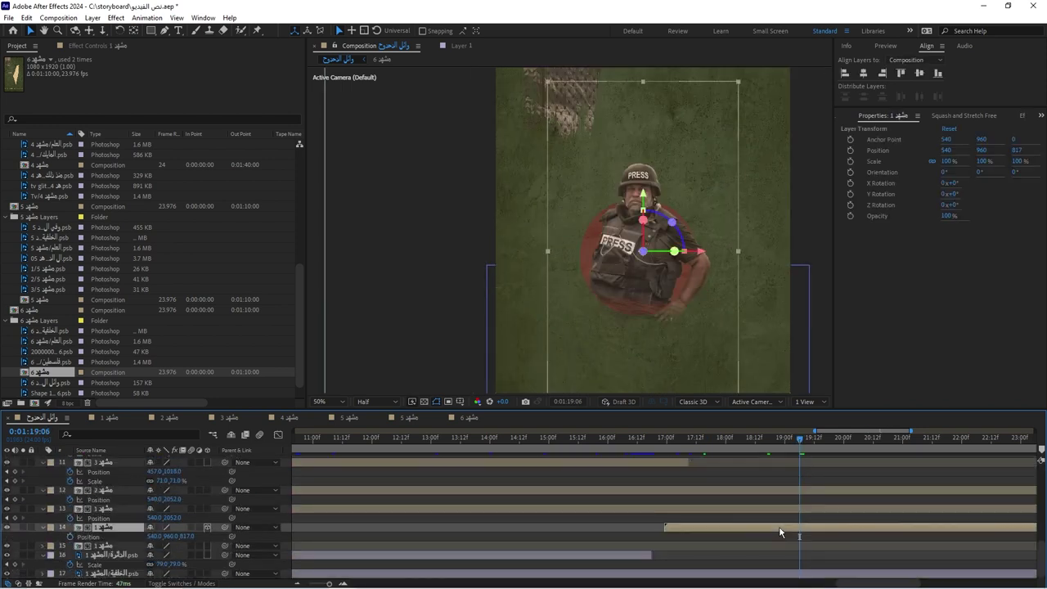
Keyframe the journalist scene's Scale at 100% and shrink it to 29% later
key(s)
click(70, 537)
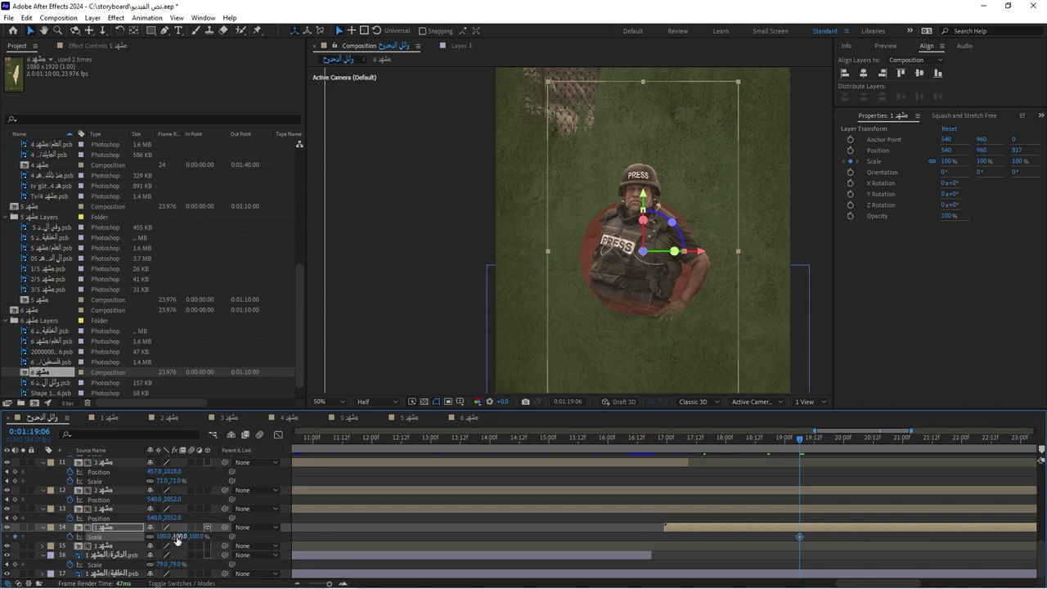
key(space)
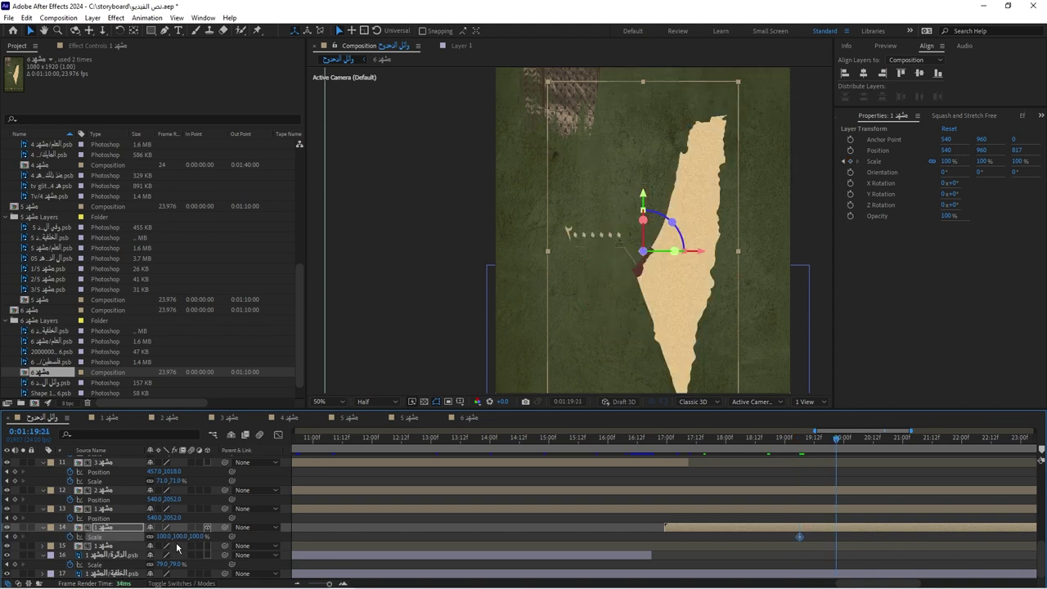
drag(162, 536, 123, 537)
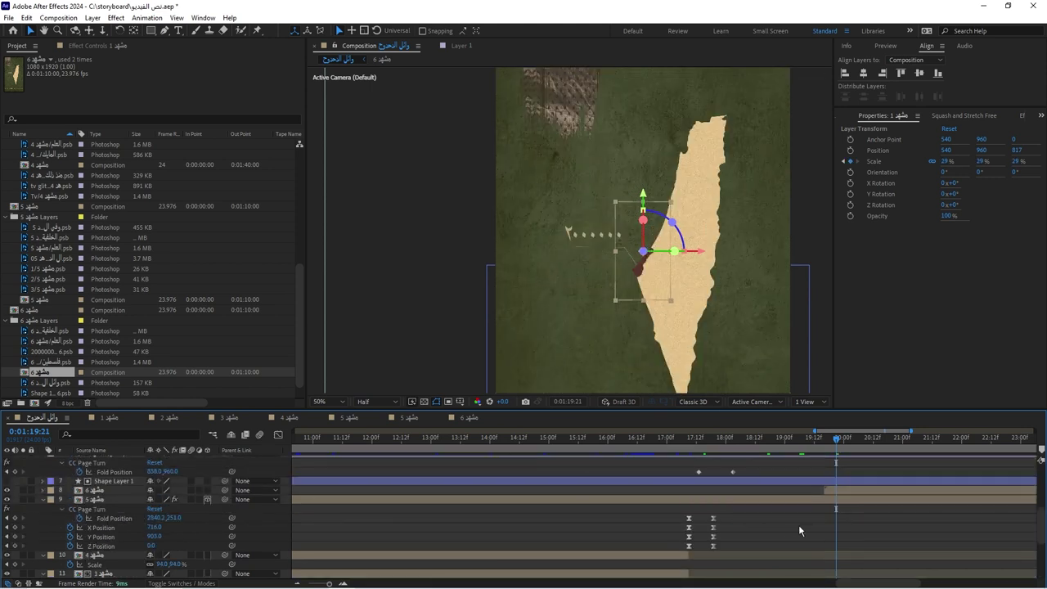
scroll(799, 530, up, 3)
scroll(847, 559, down, 1)
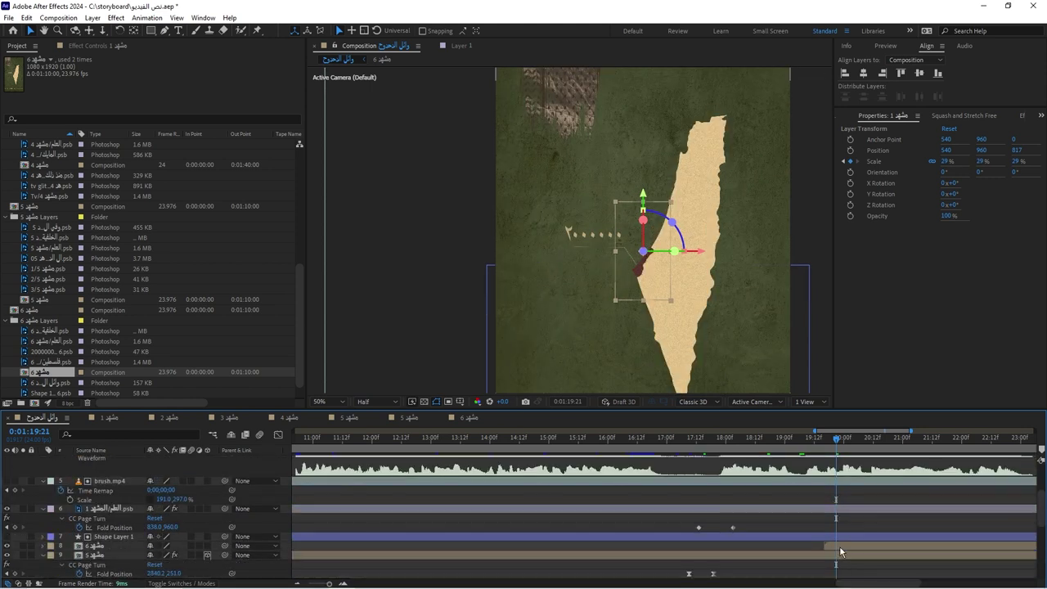
Check the map precomp and preview the journalist scene's shrinking transition
double_click(840, 552)
click(315, 507)
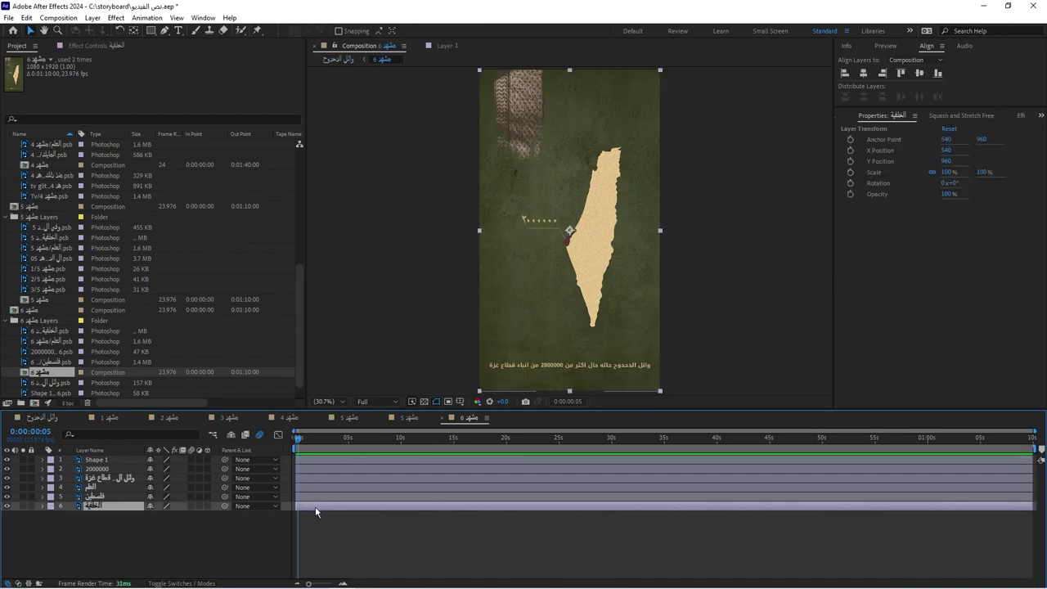
key(shift+Escape)
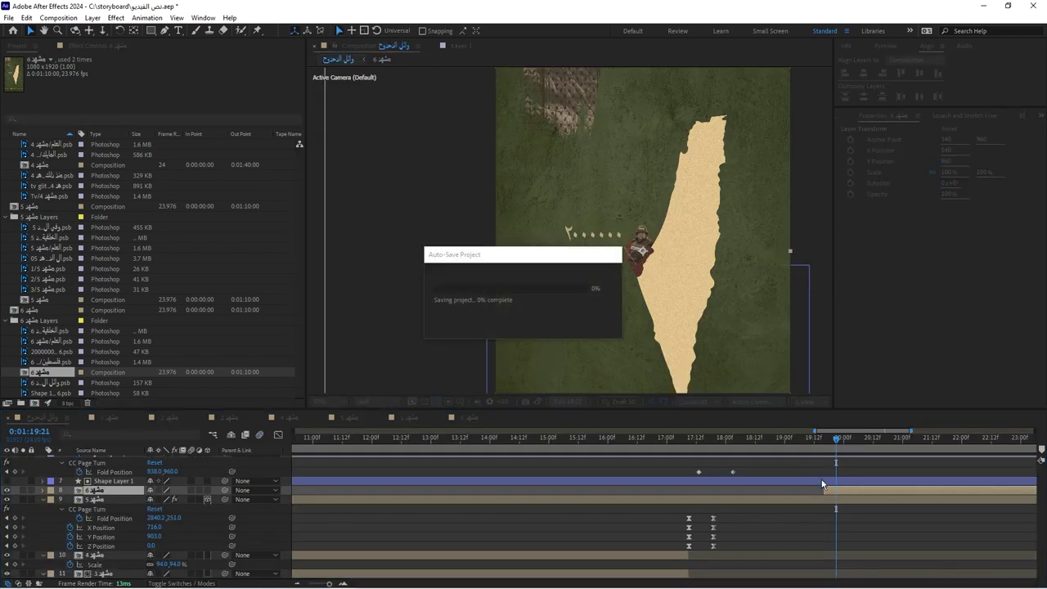
scroll(832, 465, down, 3)
scroll(832, 466, down, 1)
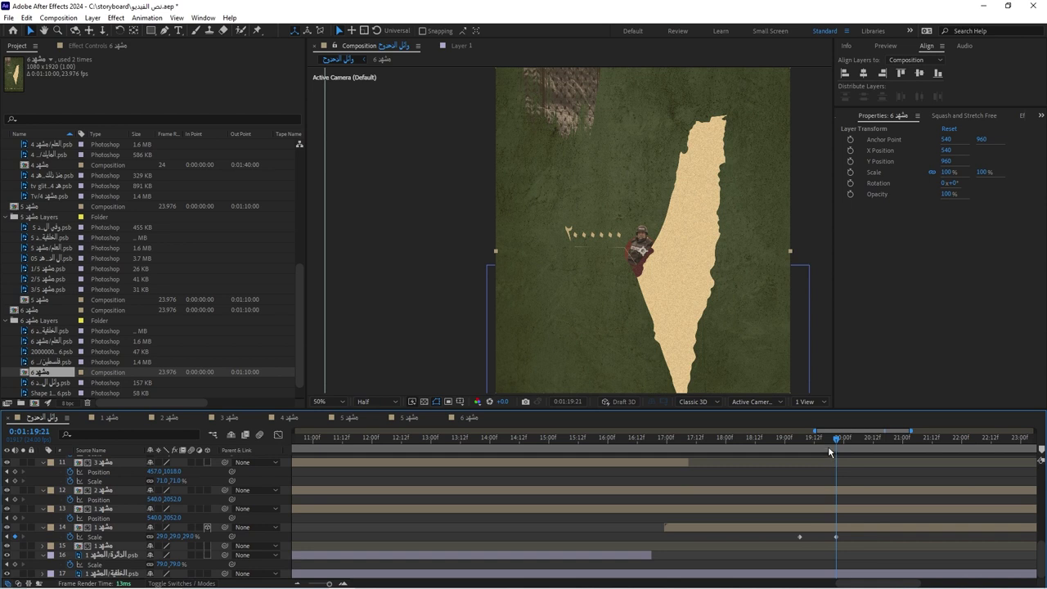
drag(827, 446, 800, 437)
key(space)
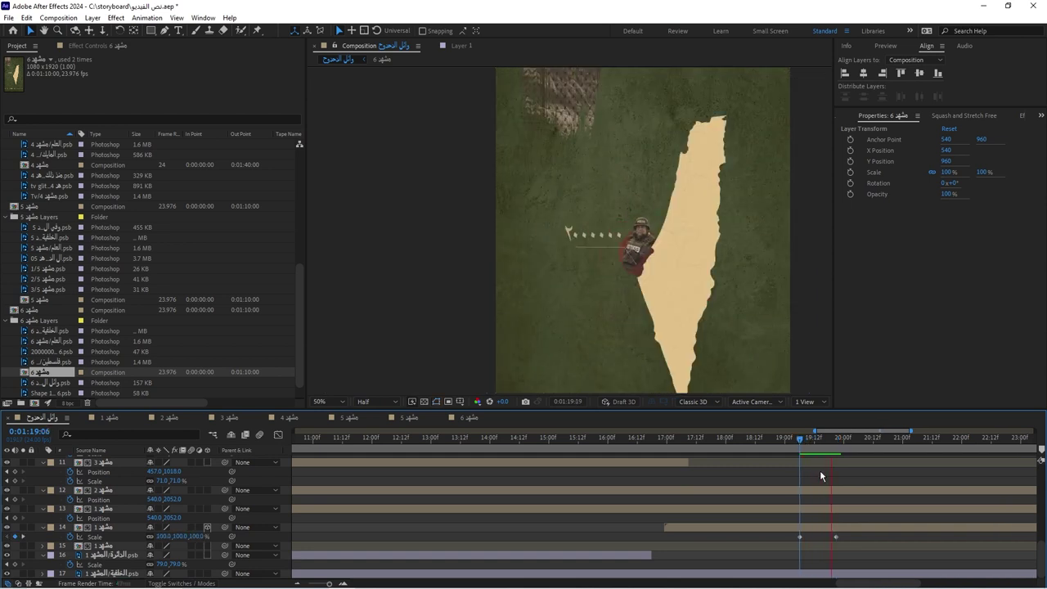
click(809, 529)
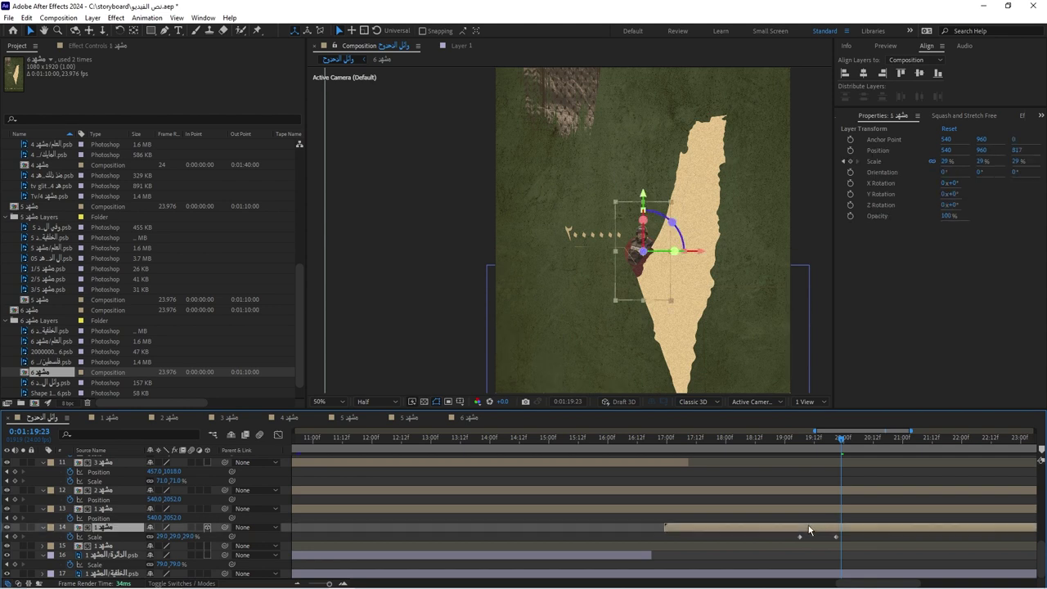
At 1:19:20, lower the small journalist figure's position to Y 992
scroll(809, 530, up, 2)
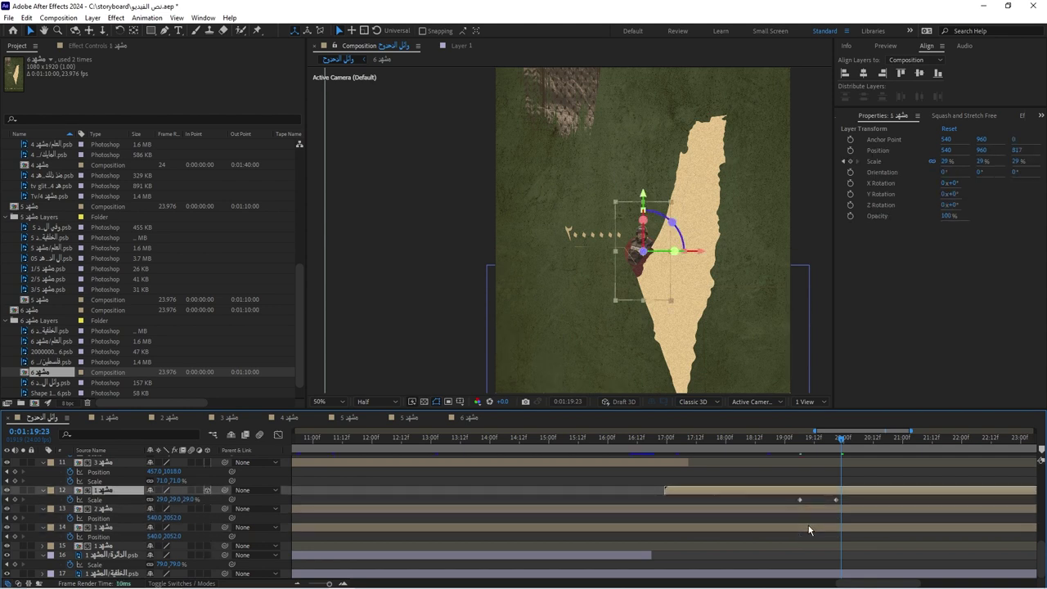
scroll(809, 530, up, 3)
scroll(809, 530, up, 1)
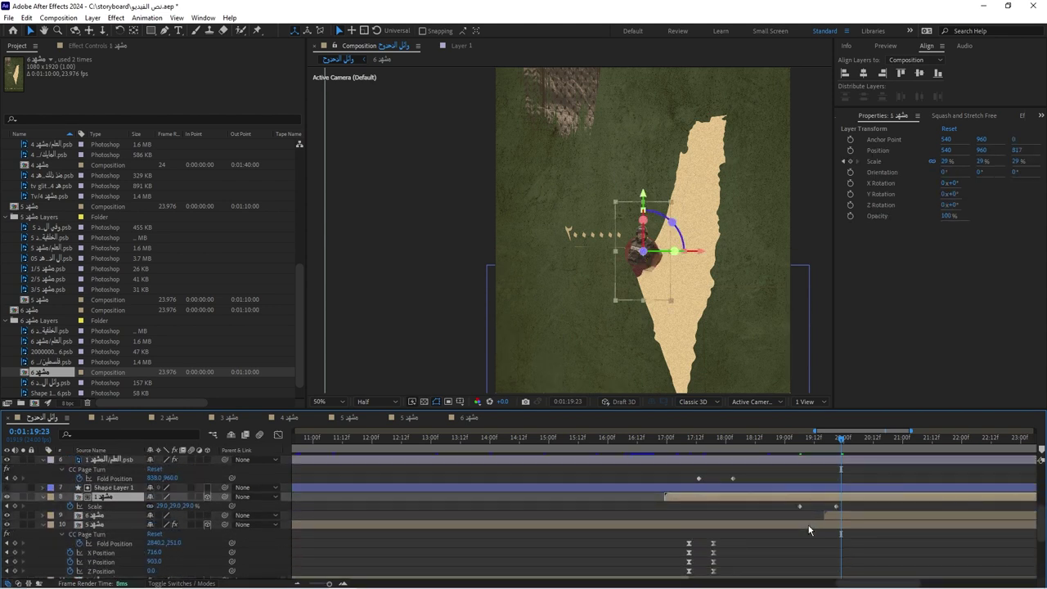
mouse_move(822, 446)
mouse_down()
mouse_move(701, 448)
mouse_move(834, 449)
mouse_up()
key(period)
click(798, 507)
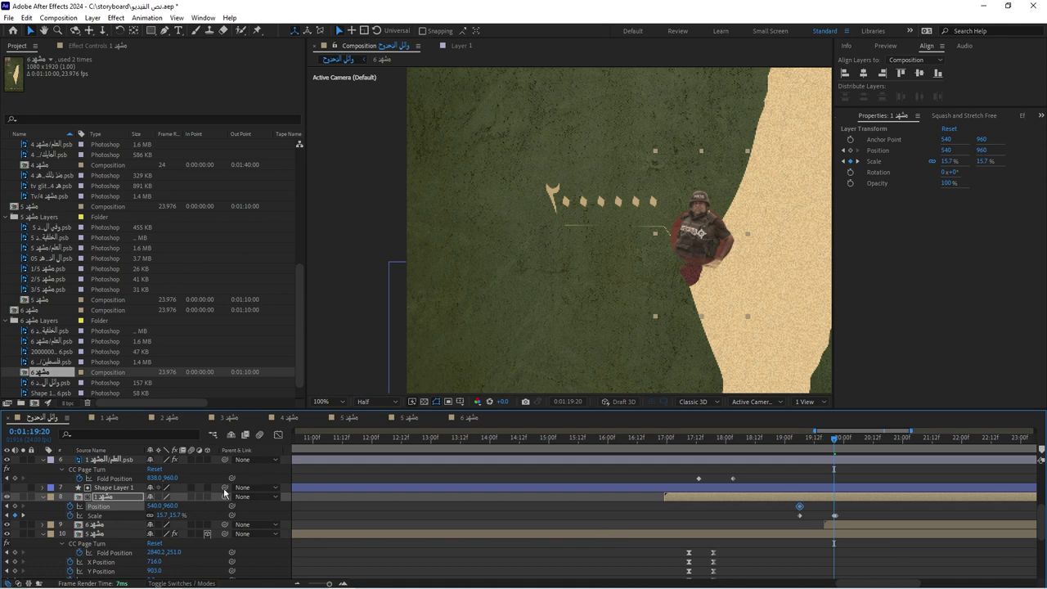
drag(169, 507, 193, 504)
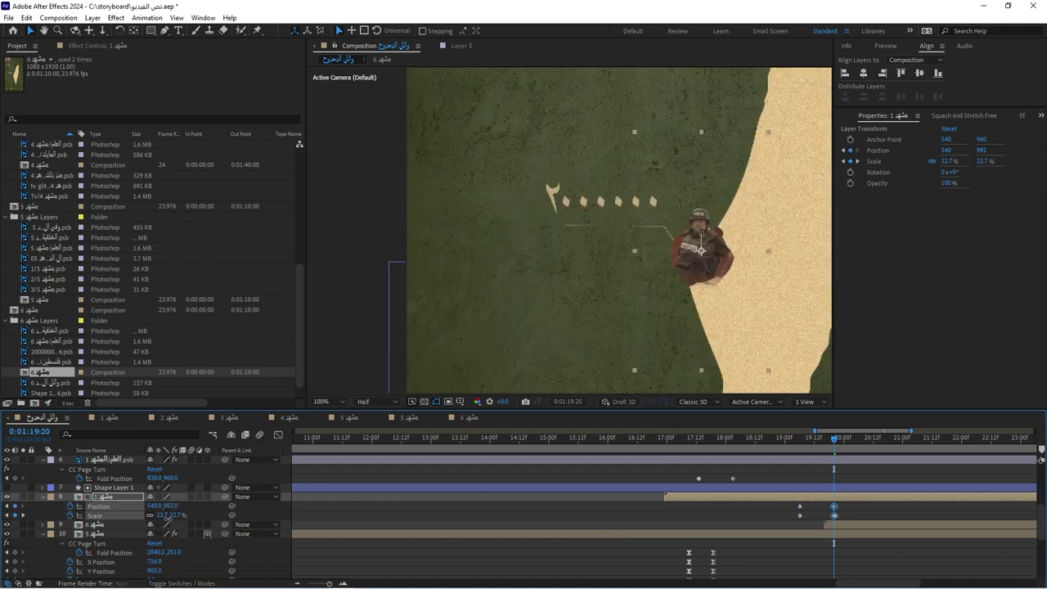
Scale the journalist figure to 9.7% and place it on the coastline at 526, 1012
drag(161, 516, 154, 518)
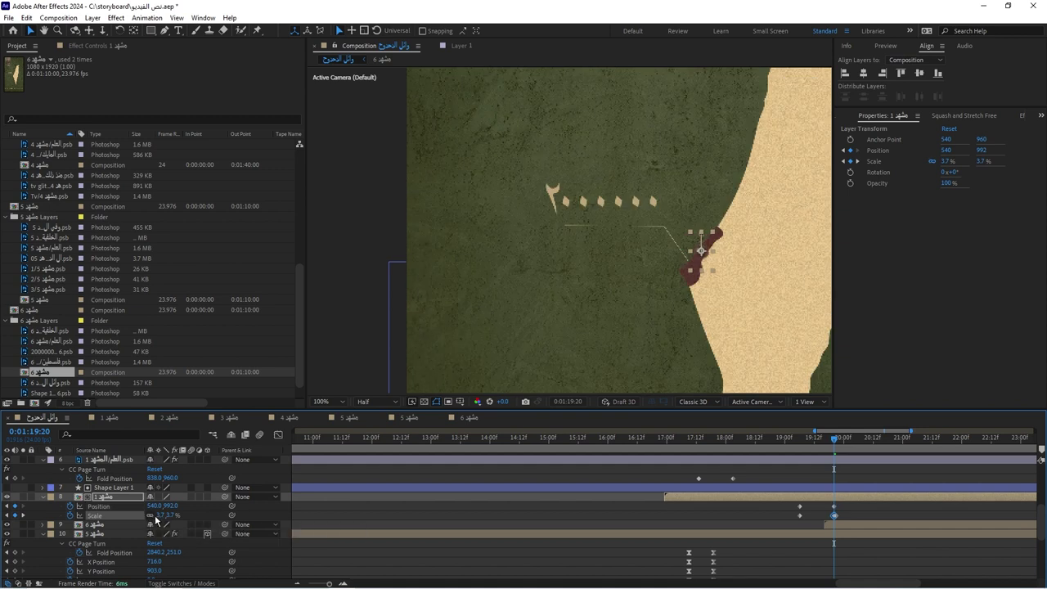
drag(154, 515, 159, 515)
drag(700, 255, 693, 267)
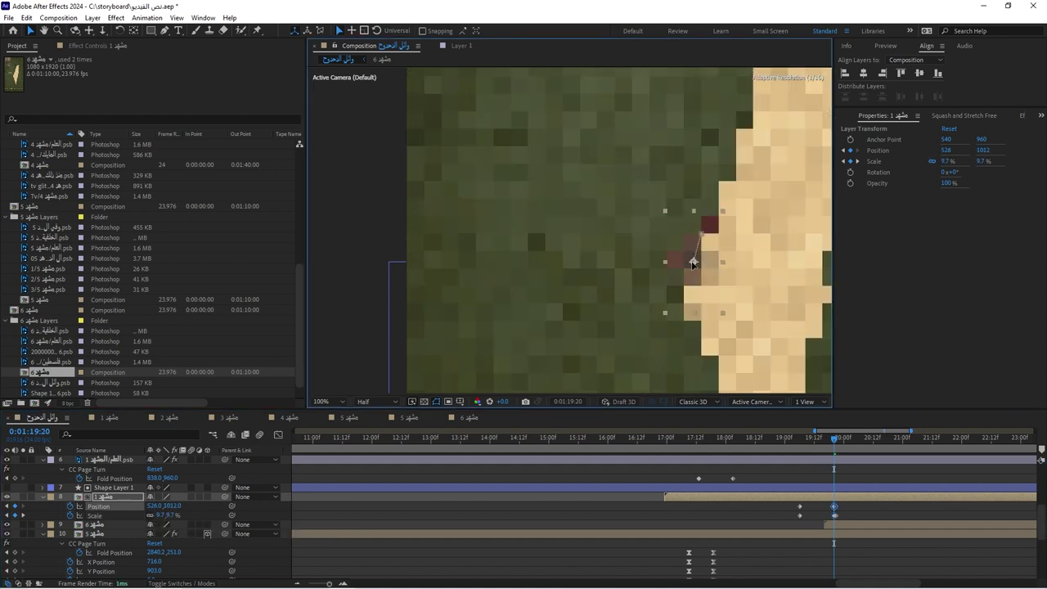
scroll(538, 522, up, 3)
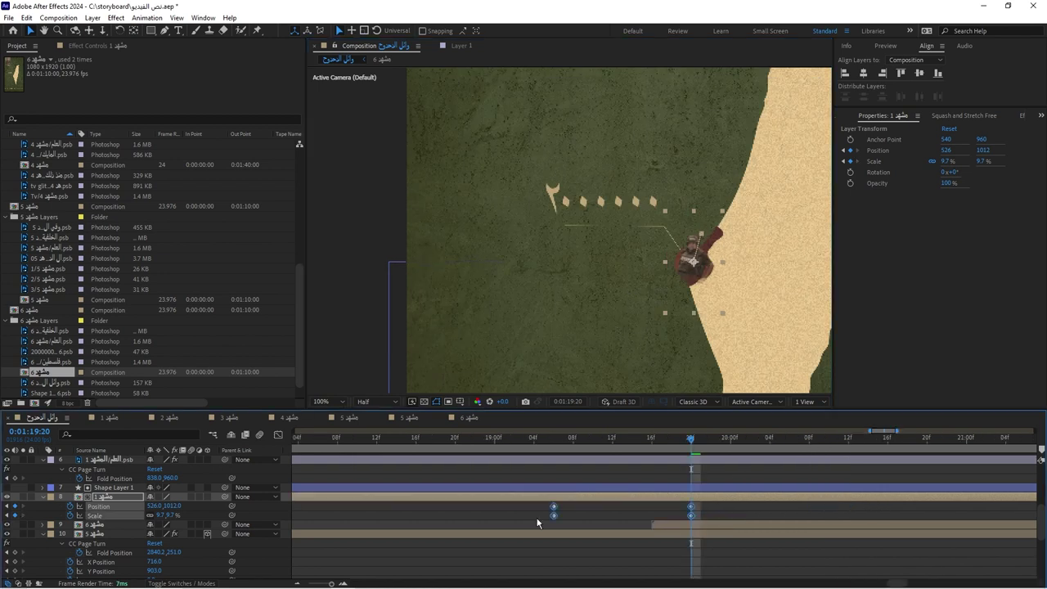
scroll(578, 492, down, 5)
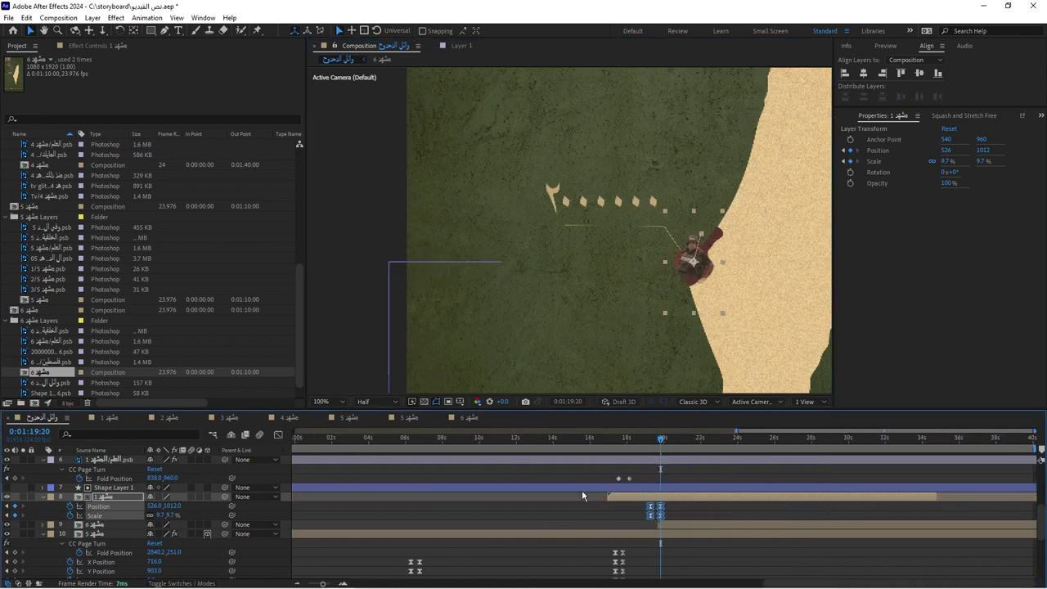
key(shift+/)
key(space)
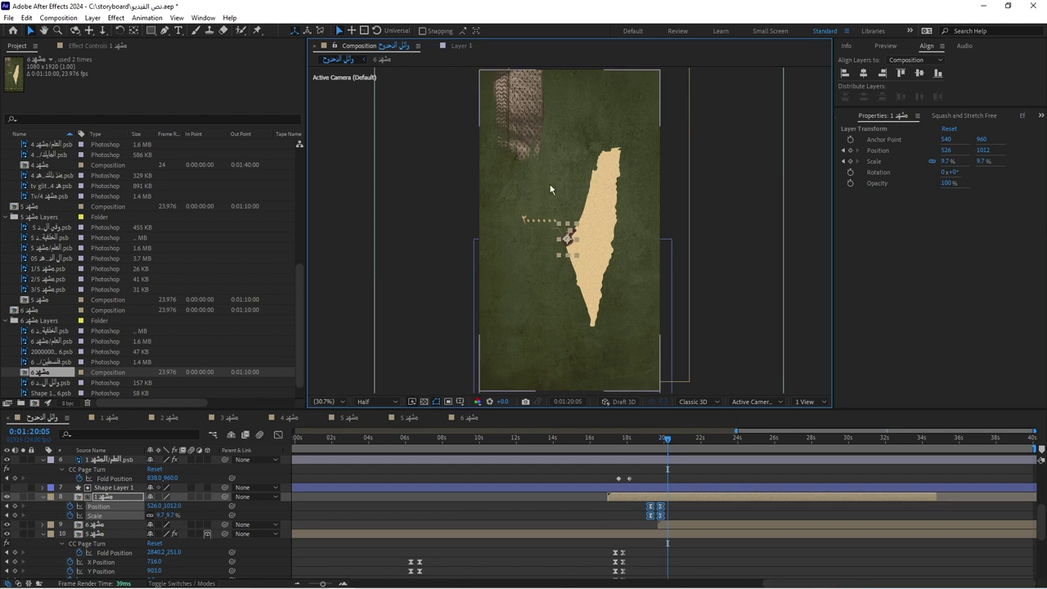
In مشهد 6, zoom in and start a Pen path from the coastline to the callout line's bend
double_click(679, 524)
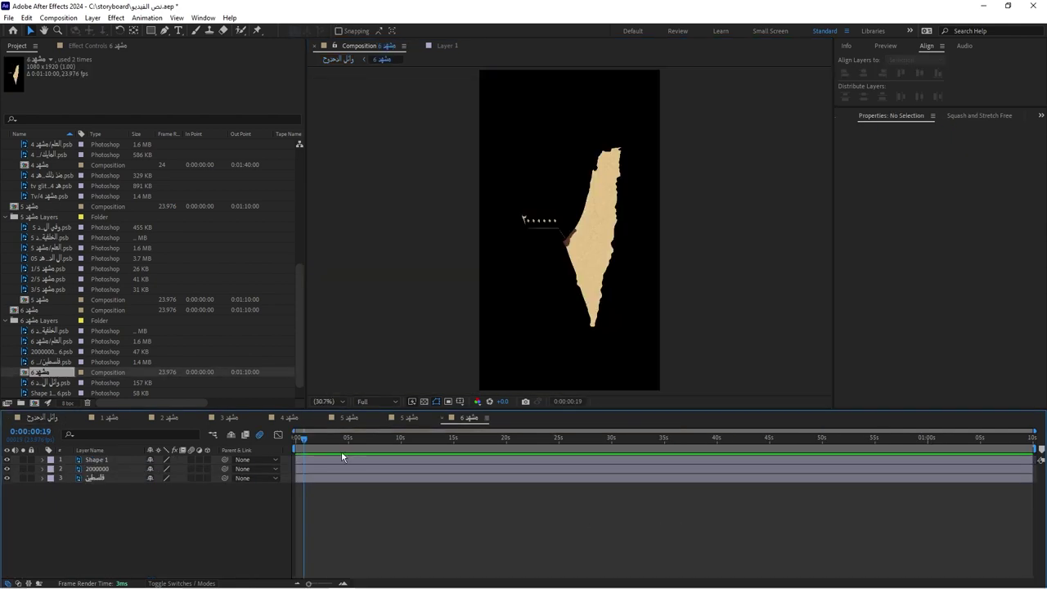
click(109, 468)
click(216, 482)
key(period)
key(period)
key(period)
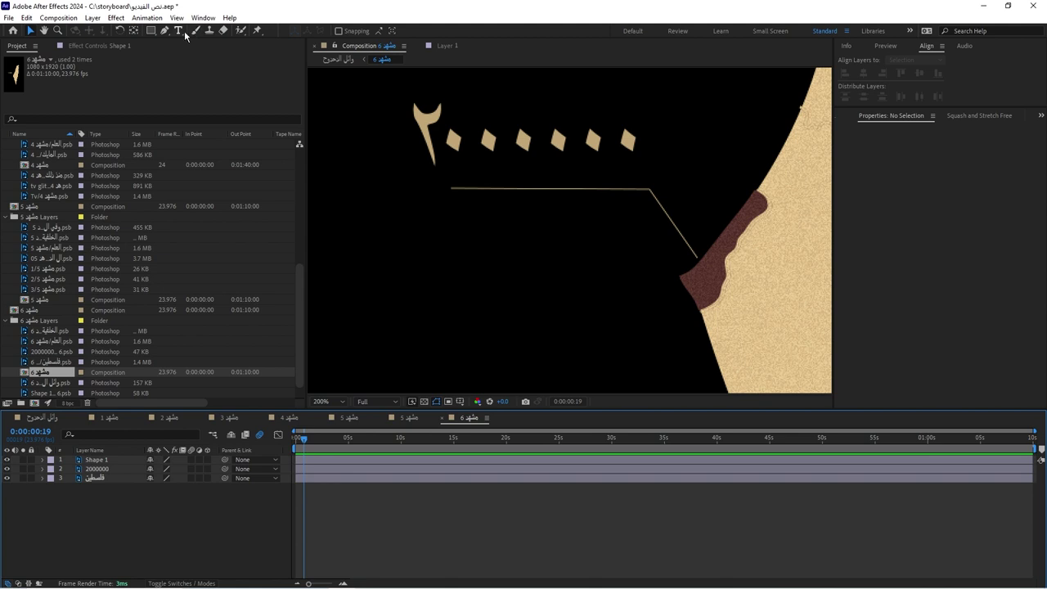
click(165, 31)
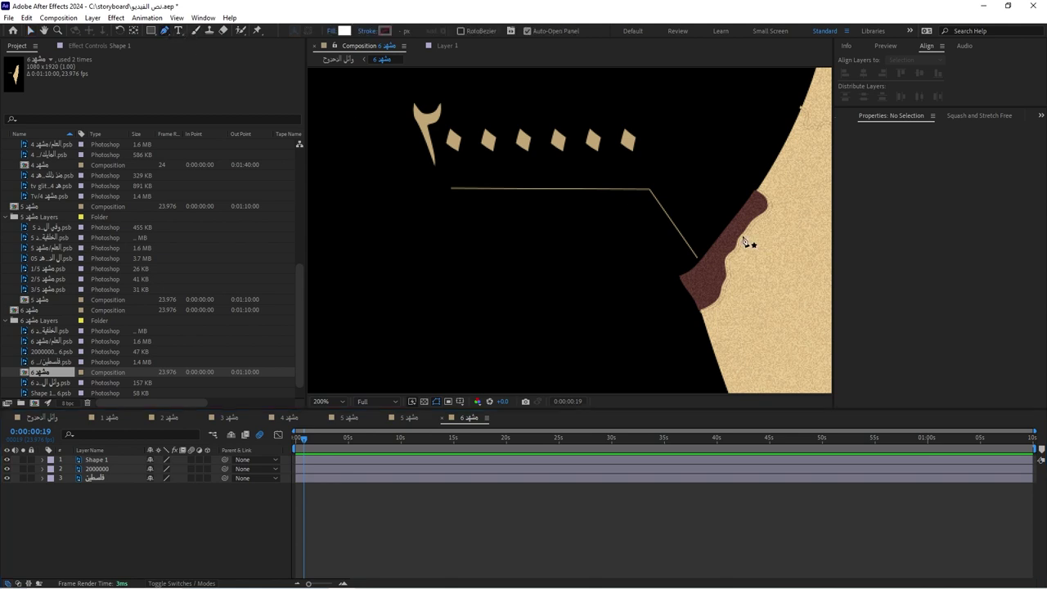
click(699, 261)
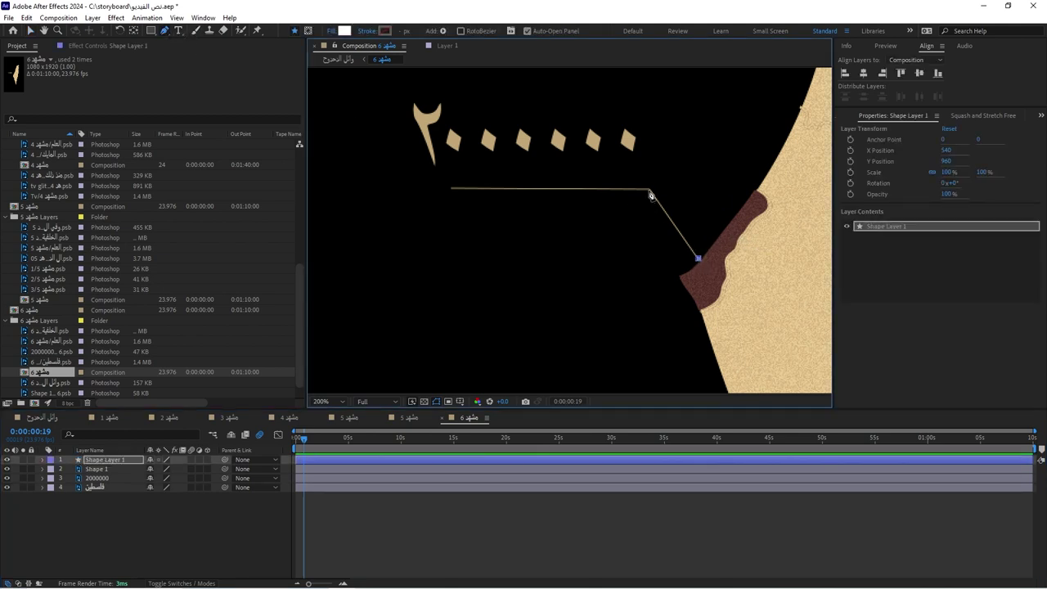
click(651, 193)
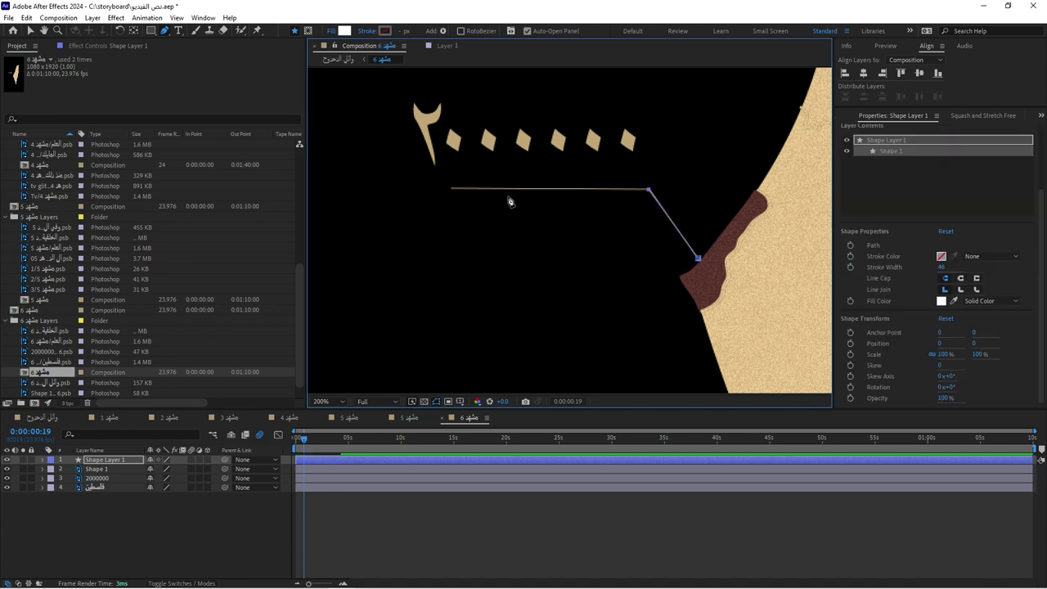
Finish the path at the line's left end and set Fill to None with a solid Stroke
click(453, 190)
click(332, 30)
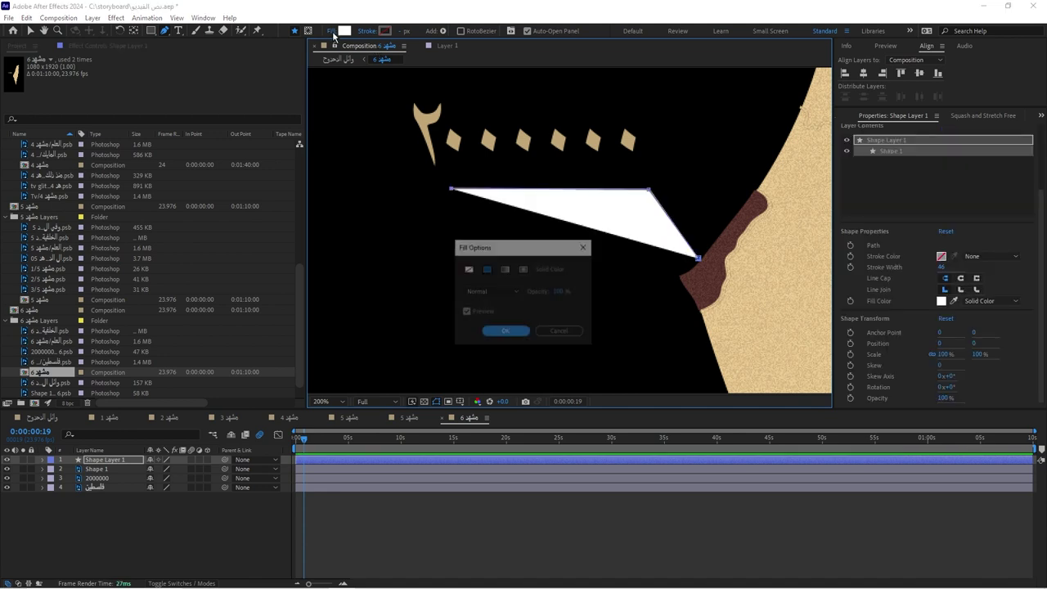
click(468, 269)
click(505, 331)
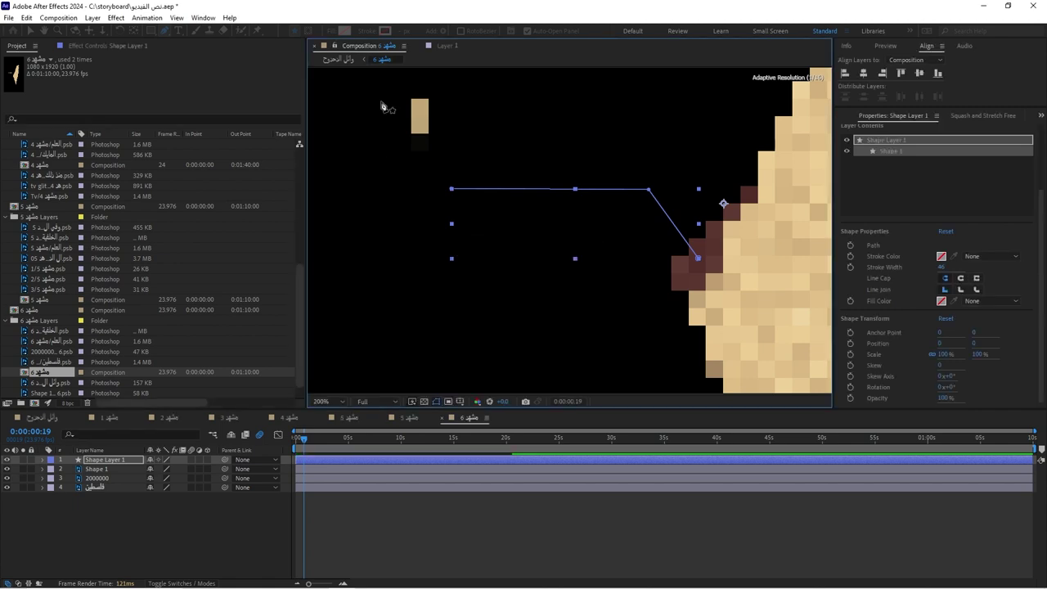
click(374, 33)
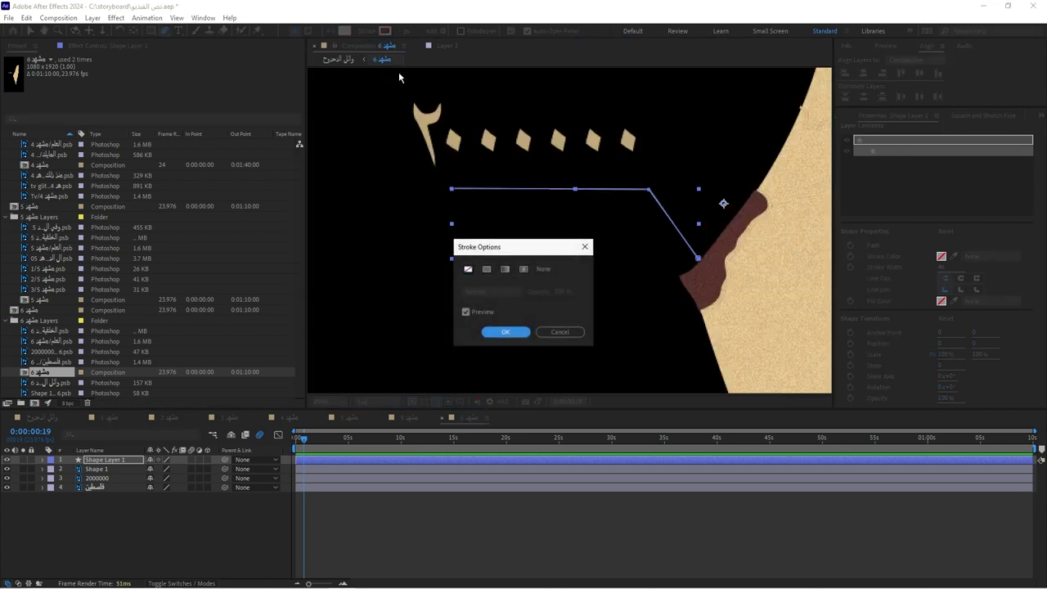
click(487, 269)
click(505, 331)
Make the stroke the sampled beige sand colour and thin it to 6 px
click(941, 256)
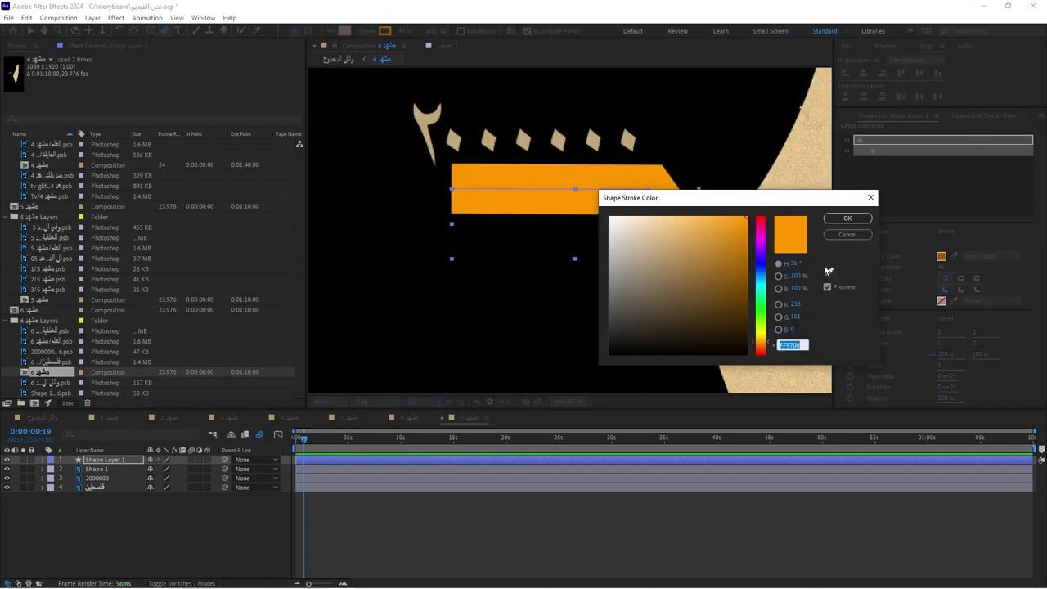
click(802, 174)
click(847, 218)
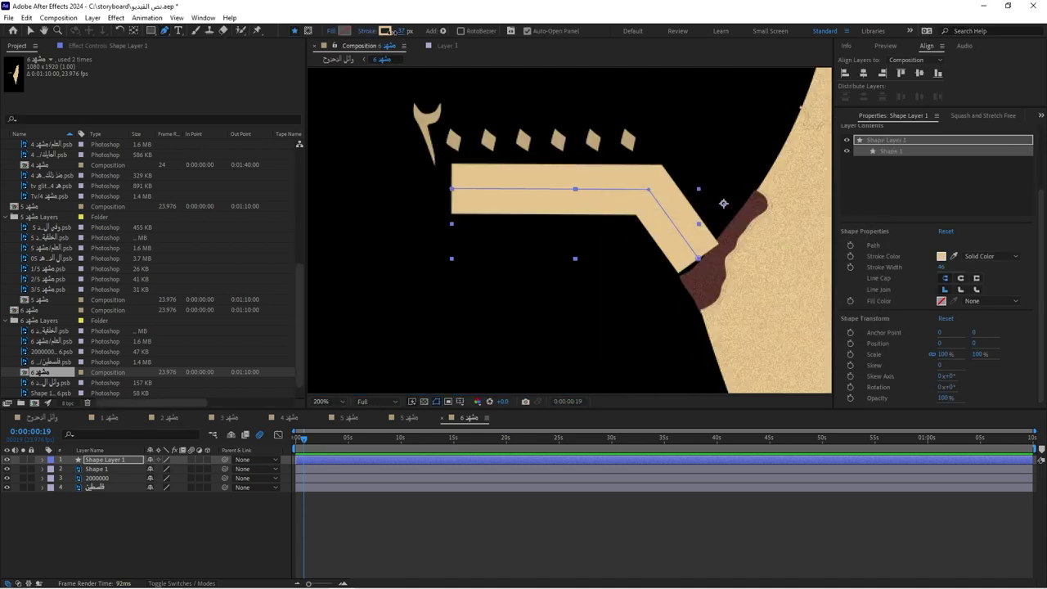
drag(402, 30, 391, 110)
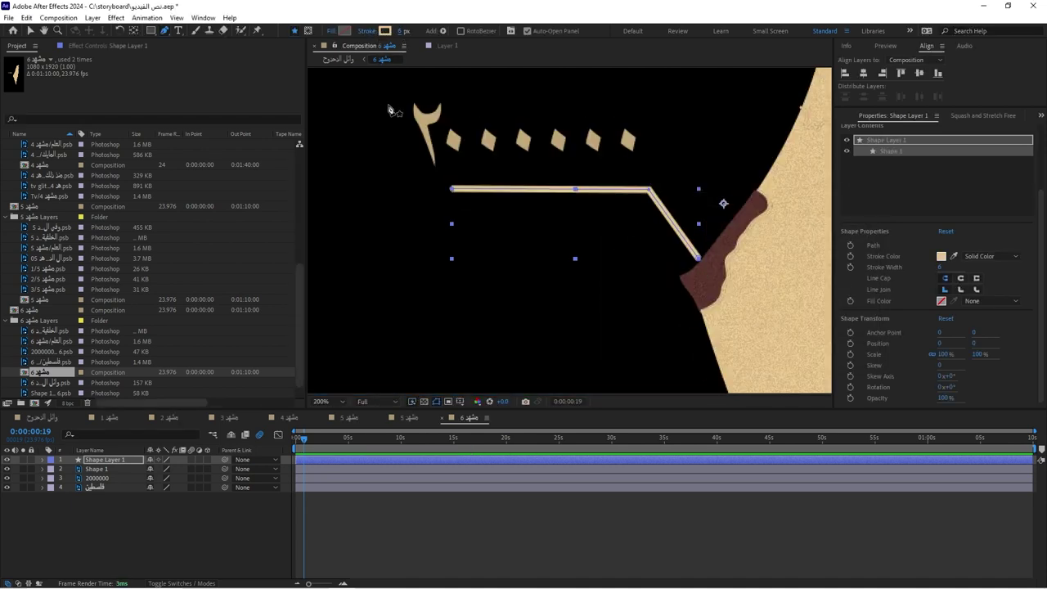
Extend the line's left end further left and set the stroke width to 4 px
click(452, 190)
click(452, 190)
click(452, 192)
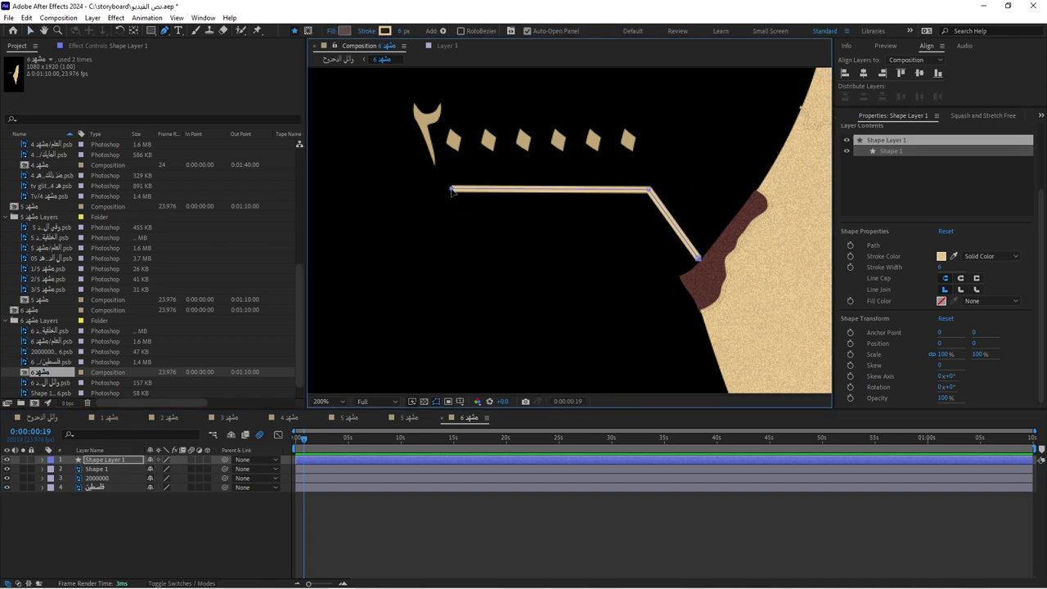
drag(451, 191, 394, 190)
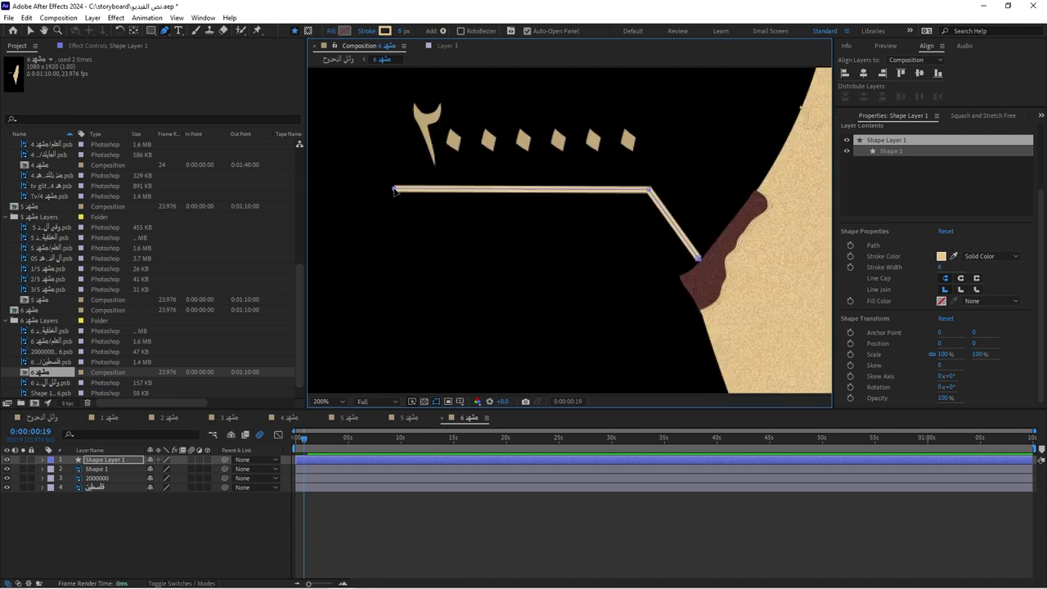
click(400, 31)
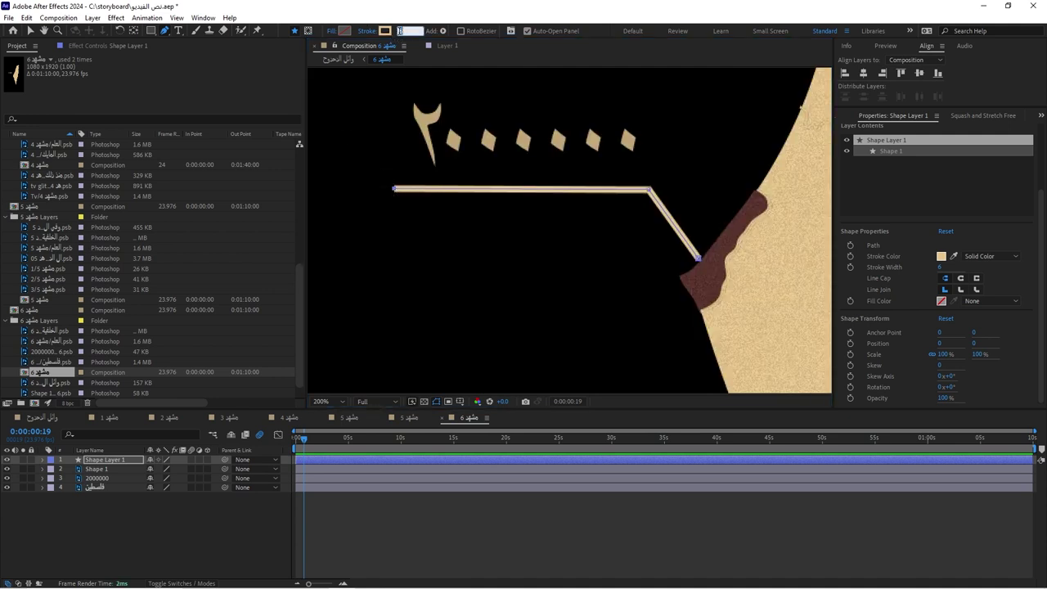
text(4)
key(Return)
click(177, 517)
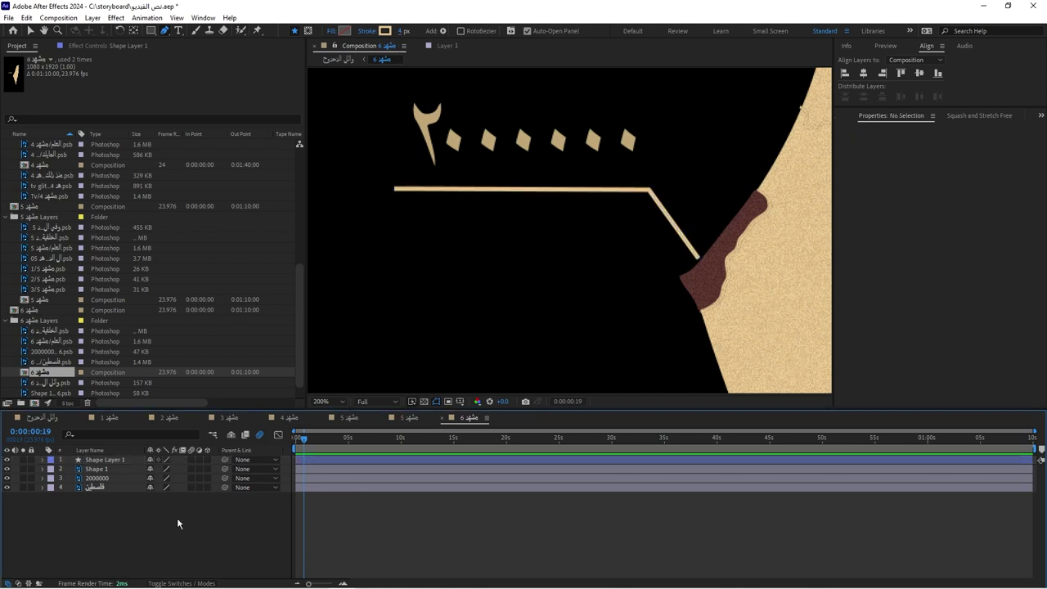
click(115, 461)
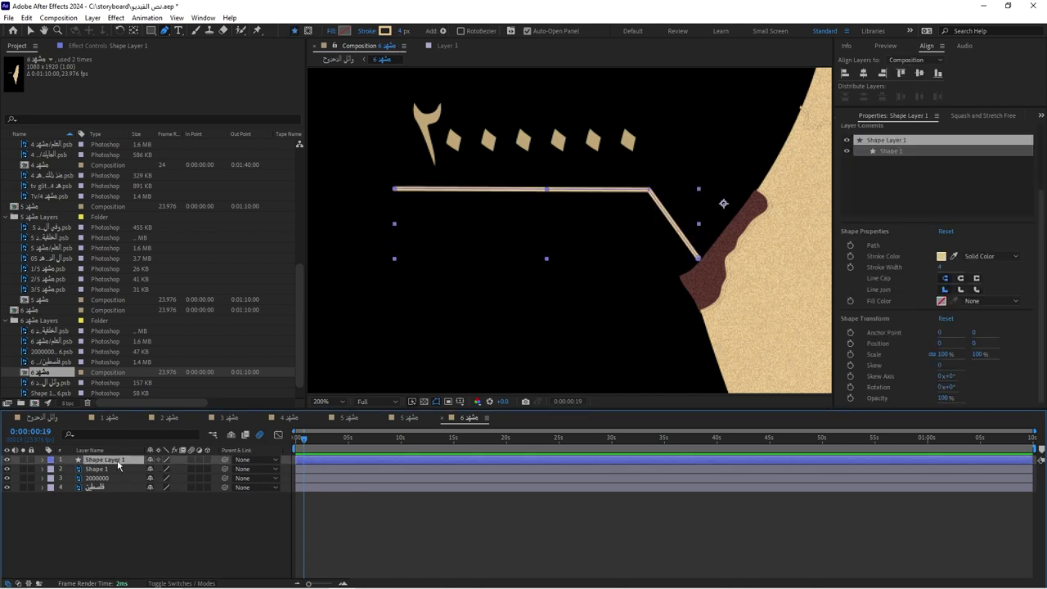
click(44, 461)
click(213, 469)
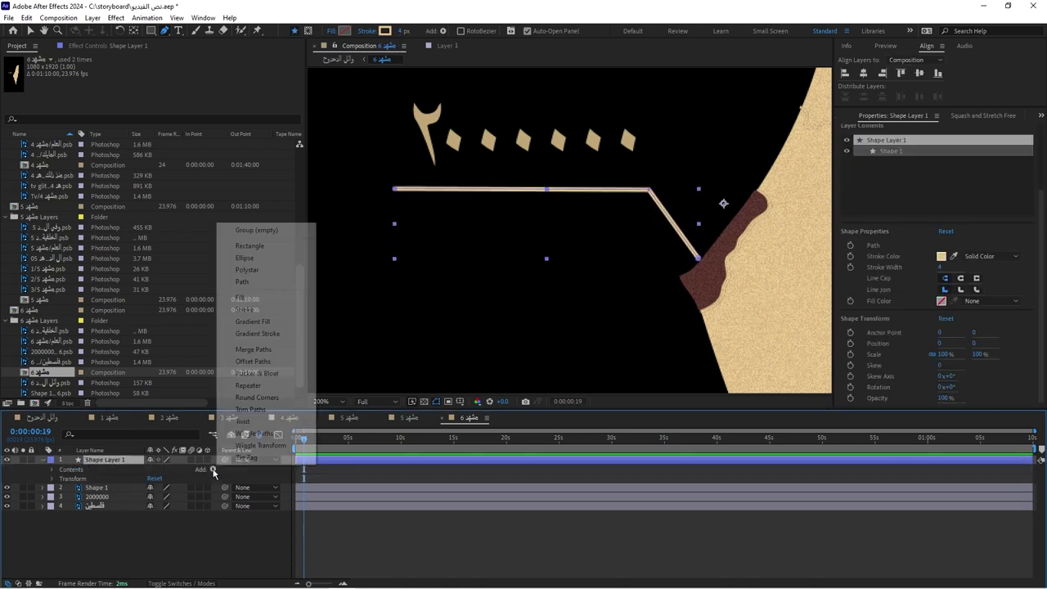
Add Trim Paths and keyframe End from 100% to 0% a few frames later
click(257, 410)
click(63, 488)
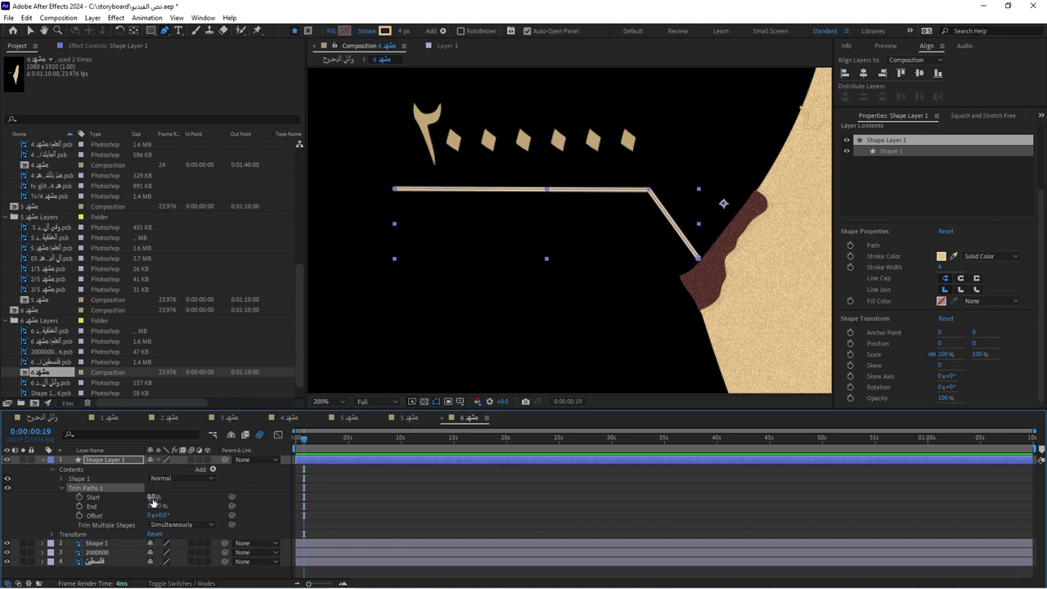
drag(153, 501, 127, 524)
click(79, 507)
key(Page_Down)
key(Page_Down)
key(Page_Down)
key(Page_Down)
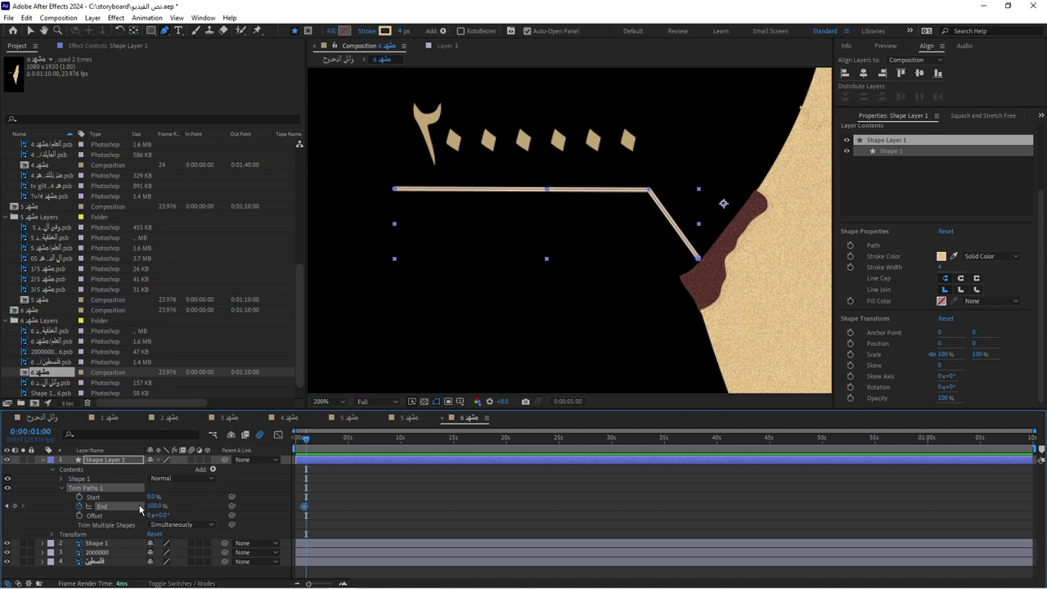
click(155, 506)
text(0)
key(Return)
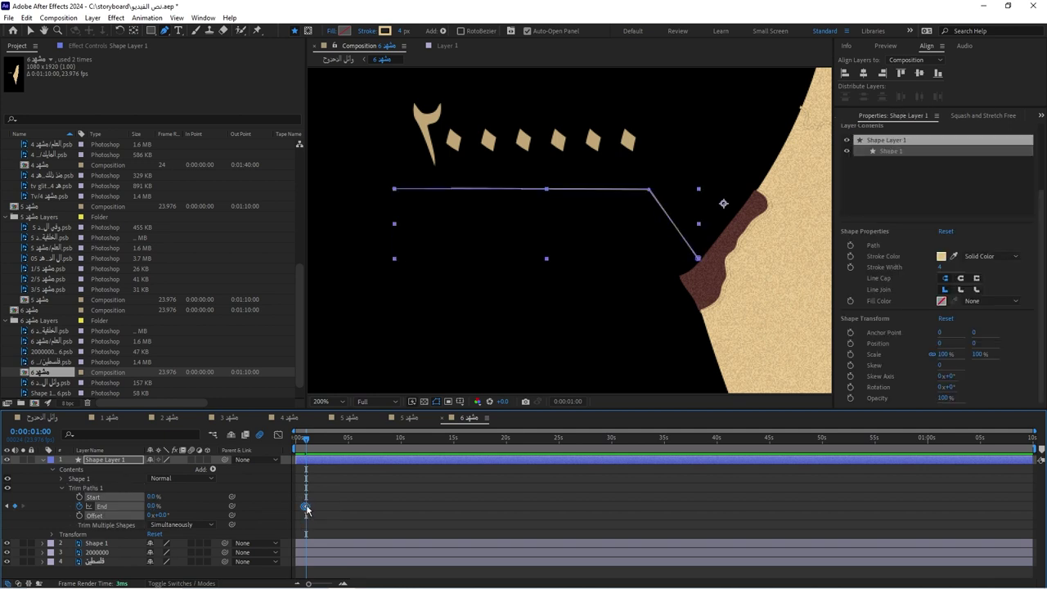
Time-reverse the End keyframes so the line draws on, and preview from the start
right_click(305, 505)
mouse_move(388, 502)
click(489, 497)
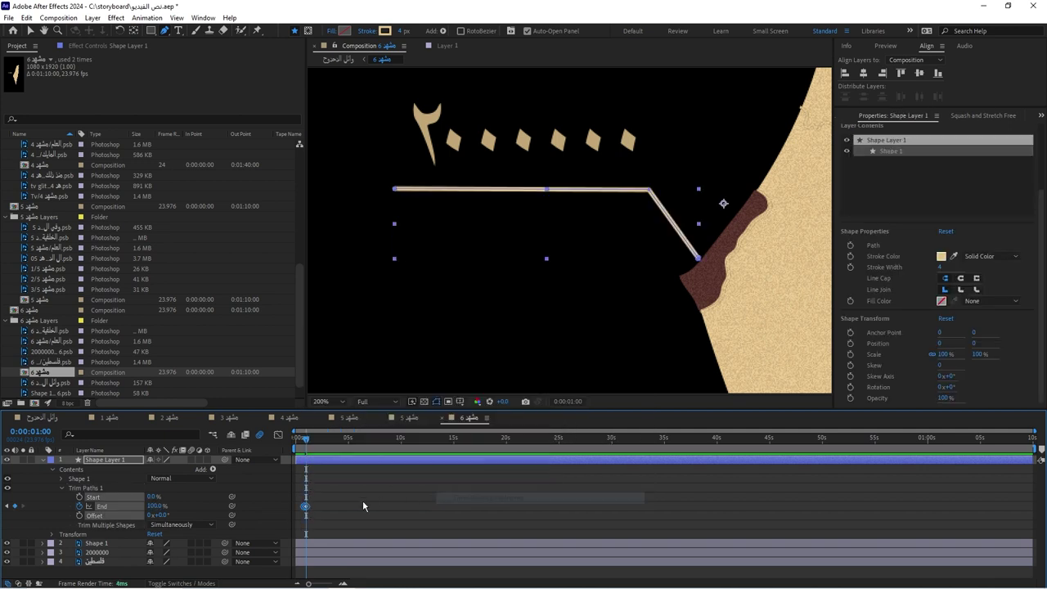
click(308, 439)
key(Home)
key(space)
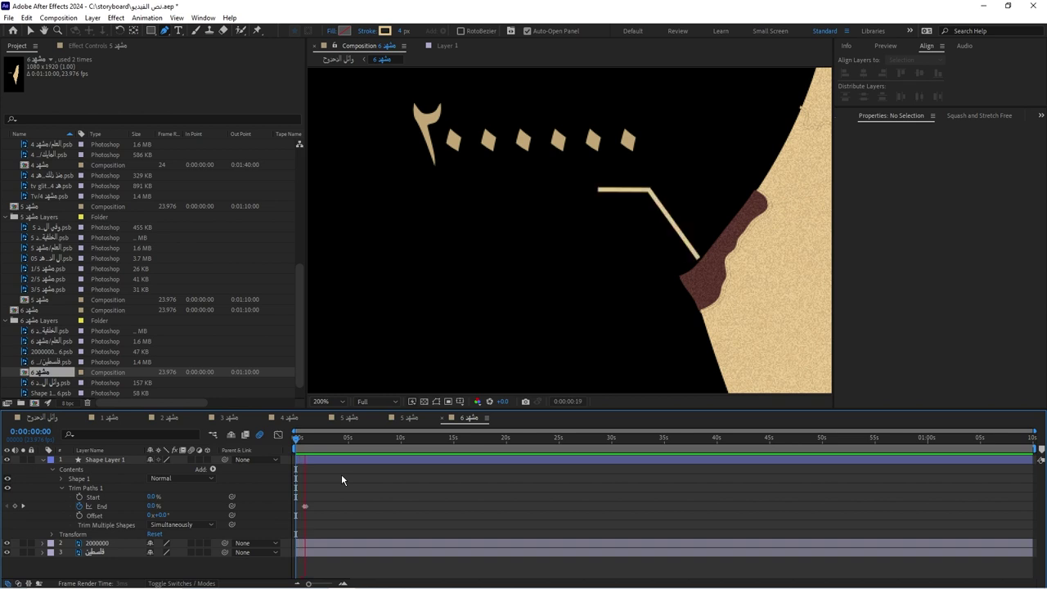
Paste the 2024.1.7 text layer from scene 5 into مشهد 6 and start it near 1s
click(48, 420)
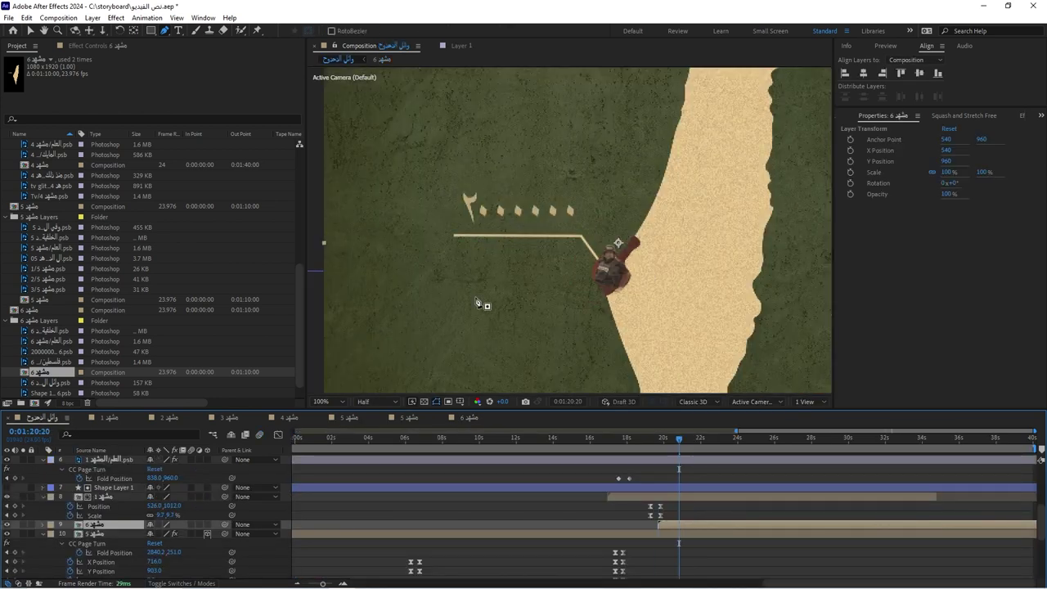
key(v)
key(Page_Up)
key(Page_Up)
double_click(621, 535)
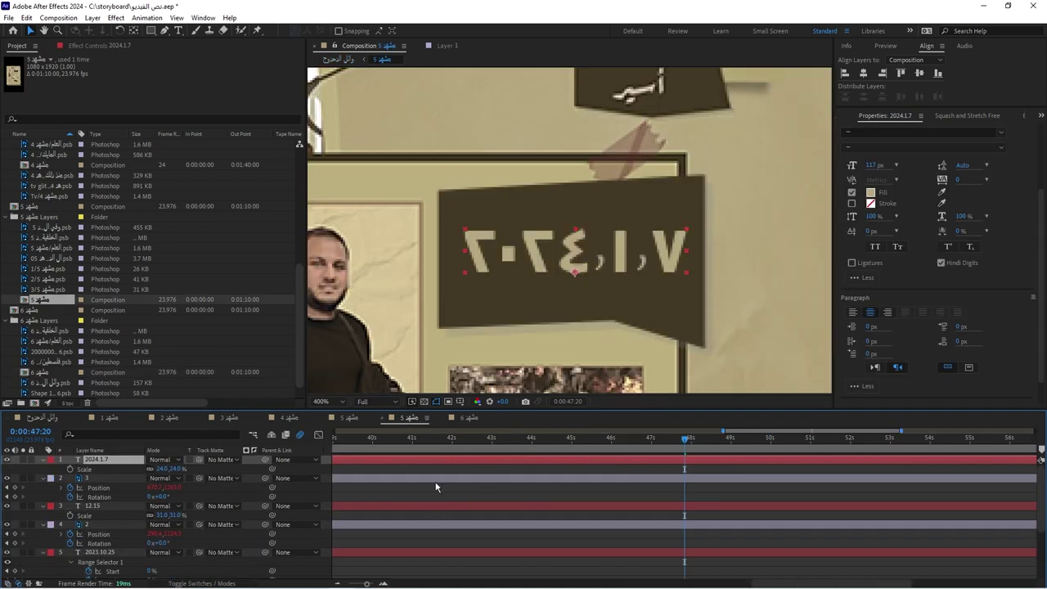
click(470, 418)
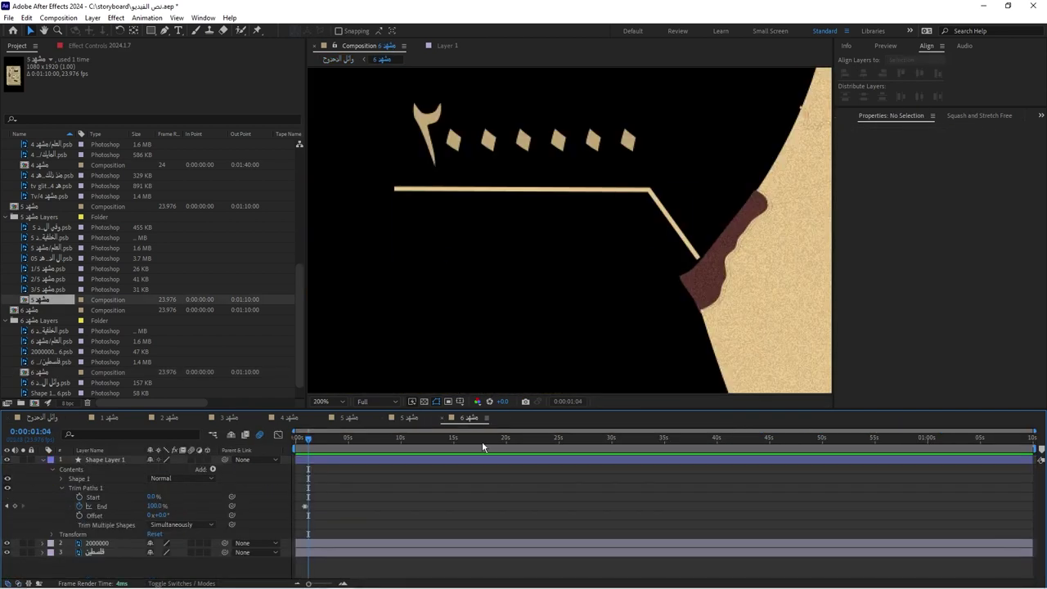
click(310, 460)
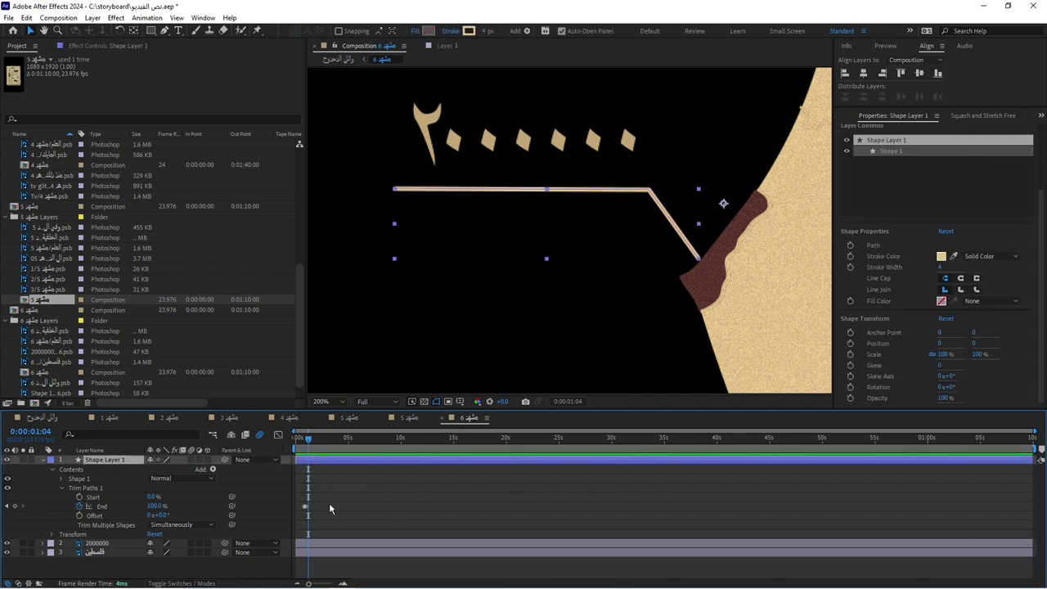
key(ctrl+v)
drag(647, 463, 310, 459)
Move the 2024.1.7 text onto the callout label above the line and enlarge it
click(401, 437)
scroll(643, 231, down, 3)
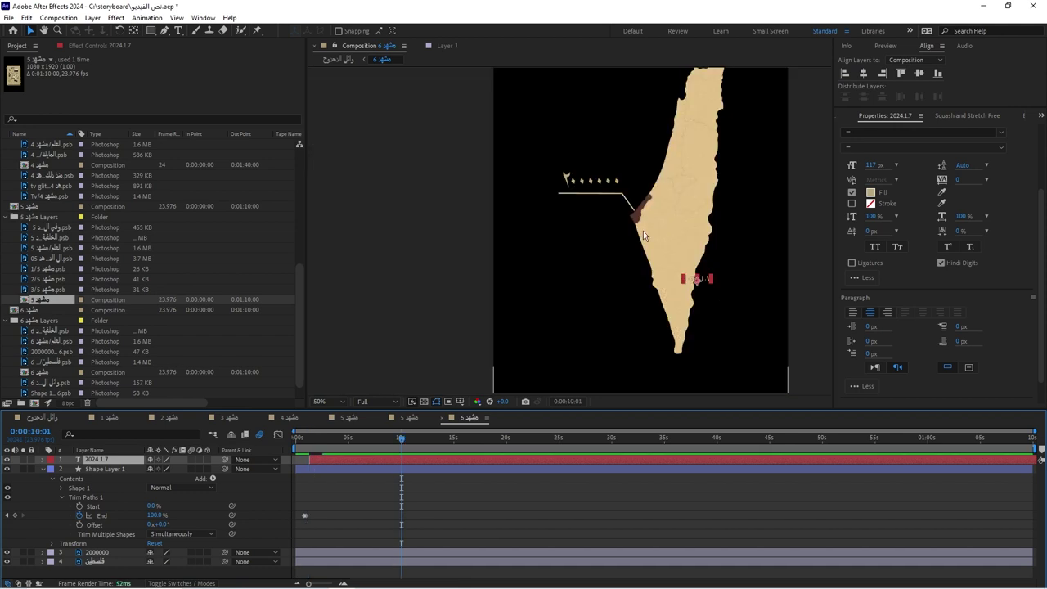
drag(698, 283, 598, 187)
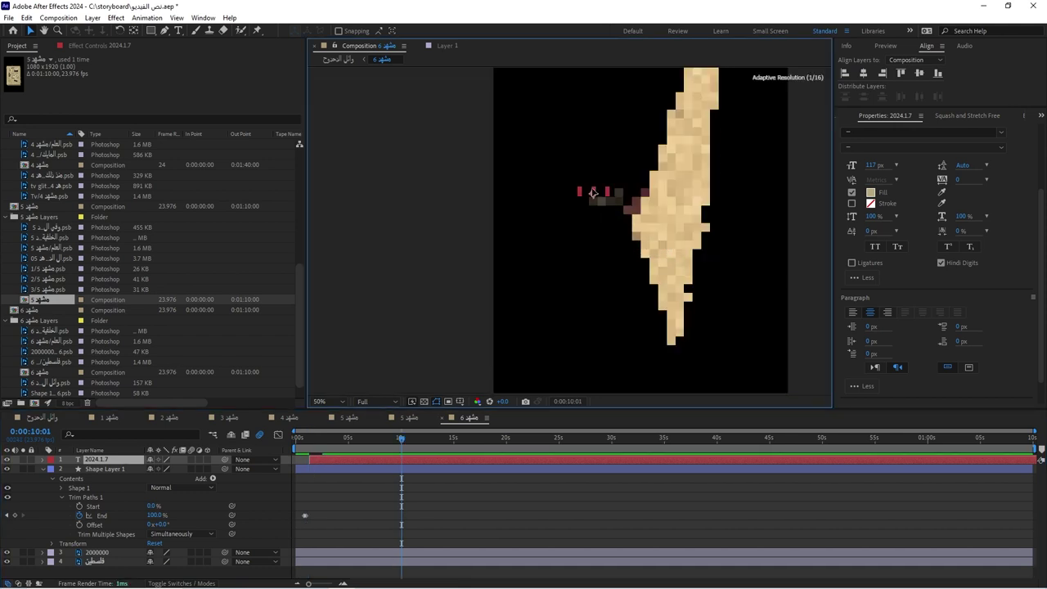
scroll(594, 186, up, 4)
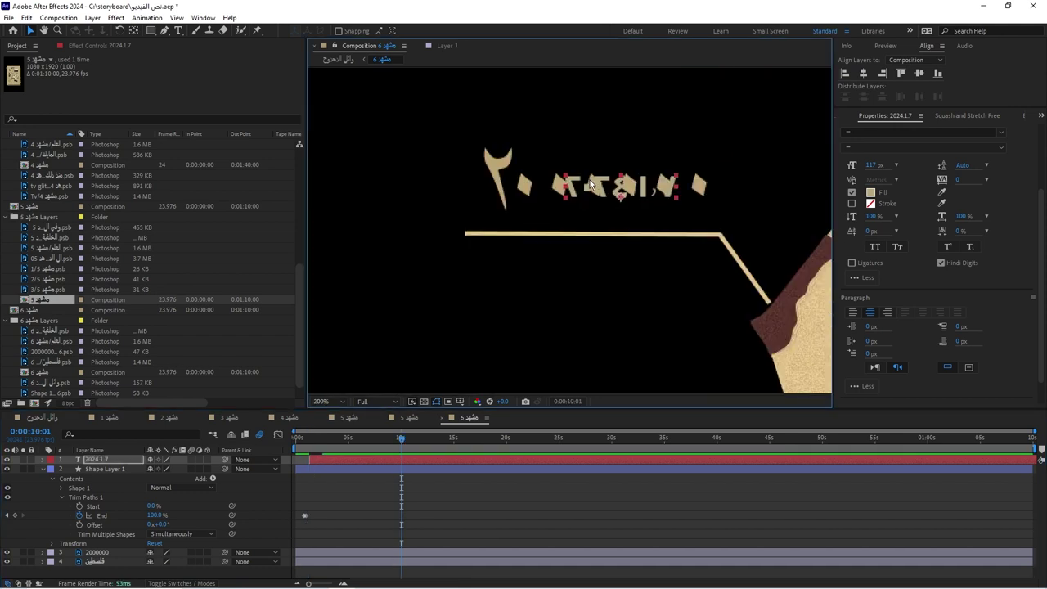
key(s)
drag(161, 469, 213, 469)
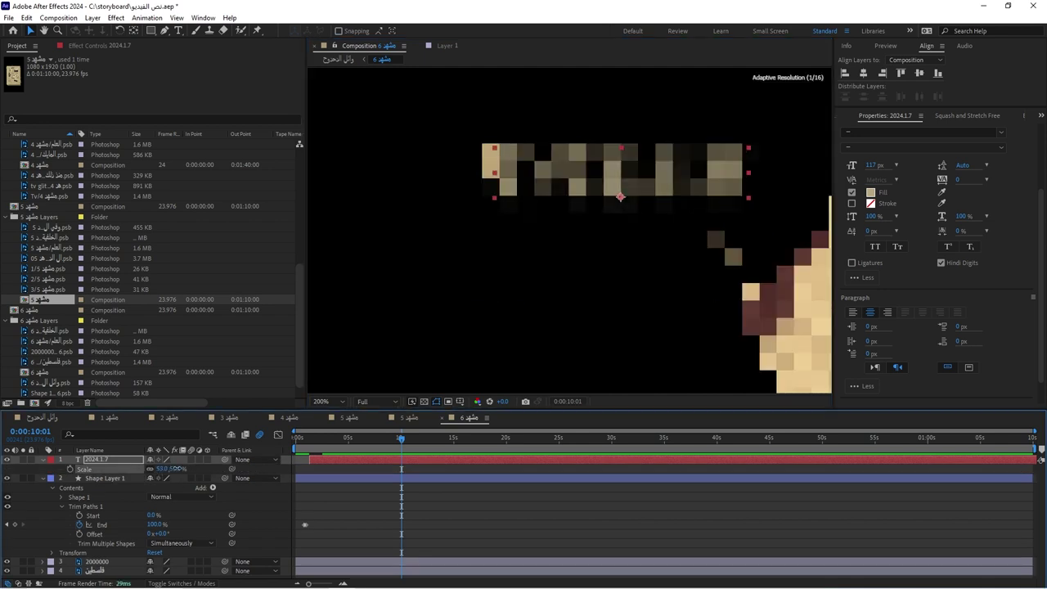
drag(631, 186, 597, 188)
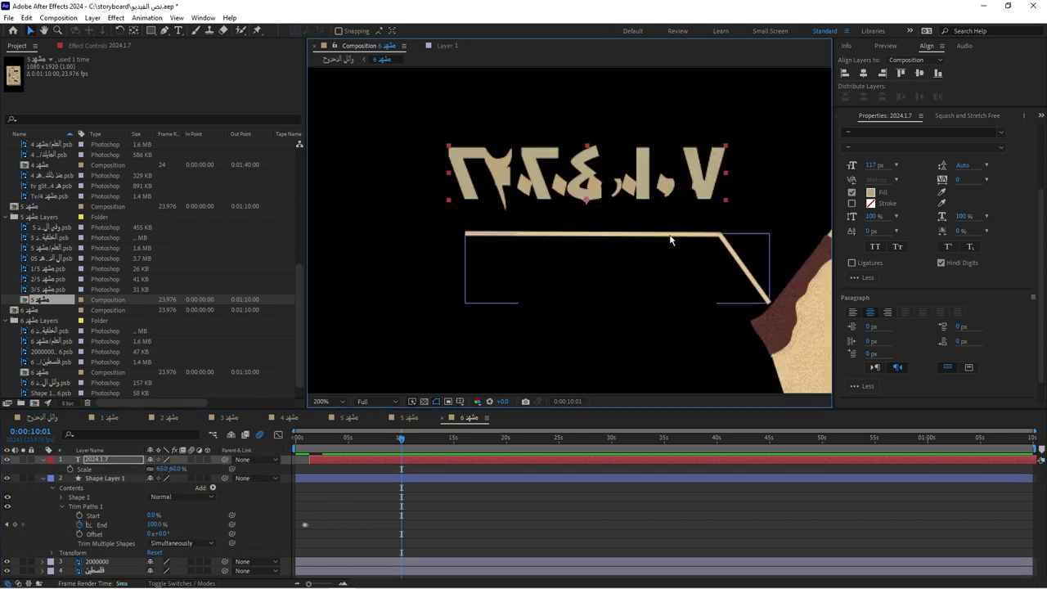
Change the text to 2000000 and delete the duplicate 2000000 layer
double_click(550, 178)
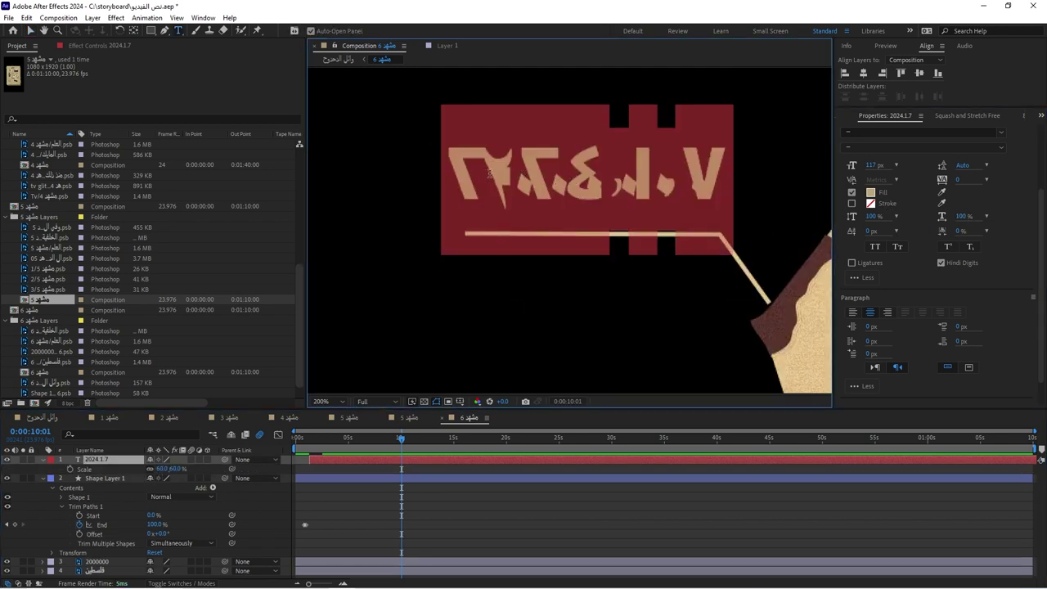
text(2000000)
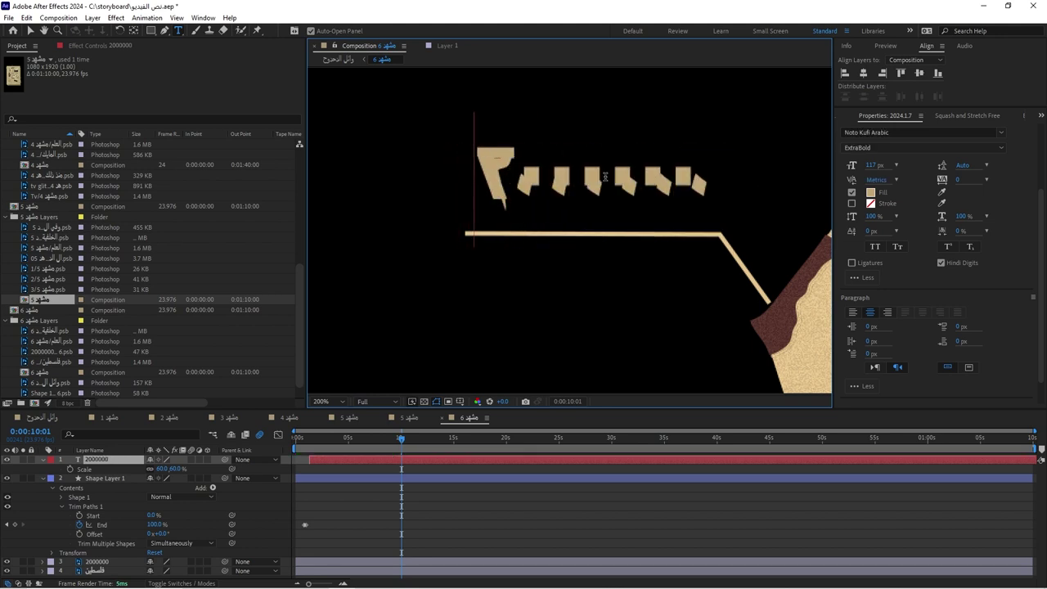
click(364, 486)
key(Delete)
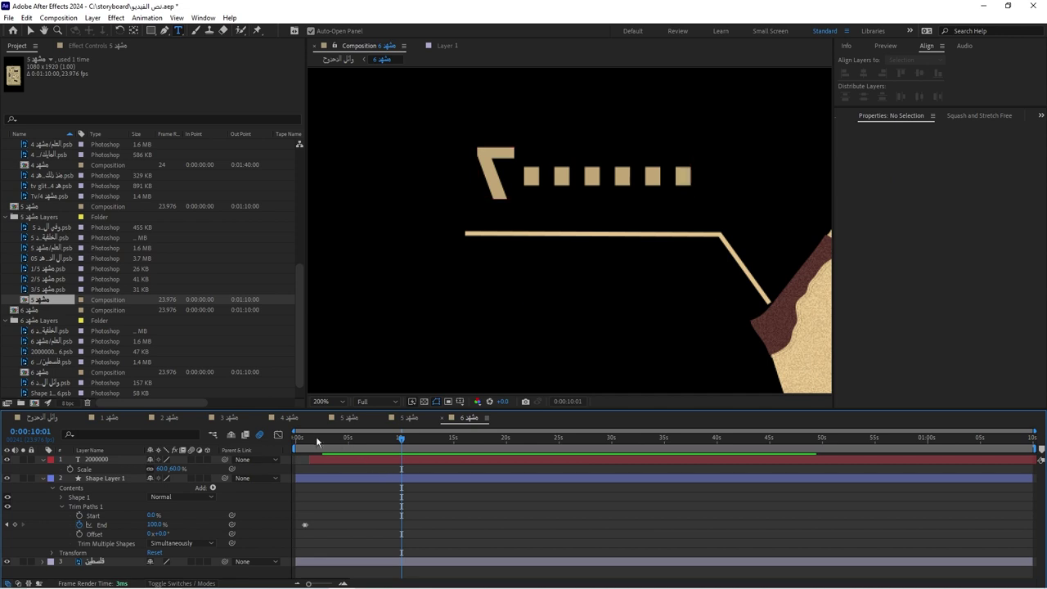
drag(316, 439, 299, 433)
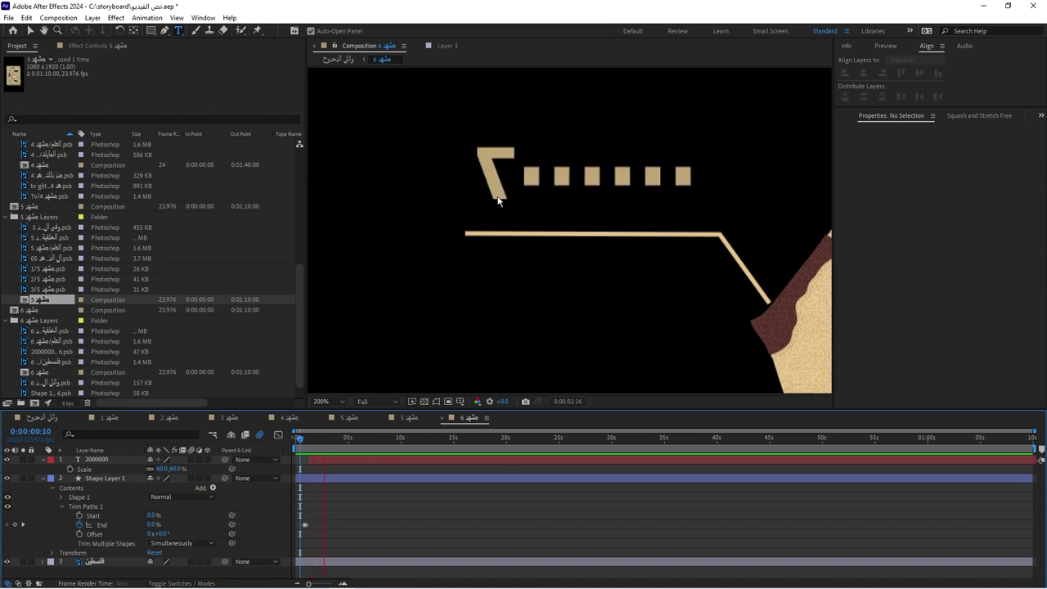
Preview the counter, reveal the 2000000 text layer's animated properties and go to 0:00:02:13
key(space)
click(302, 460)
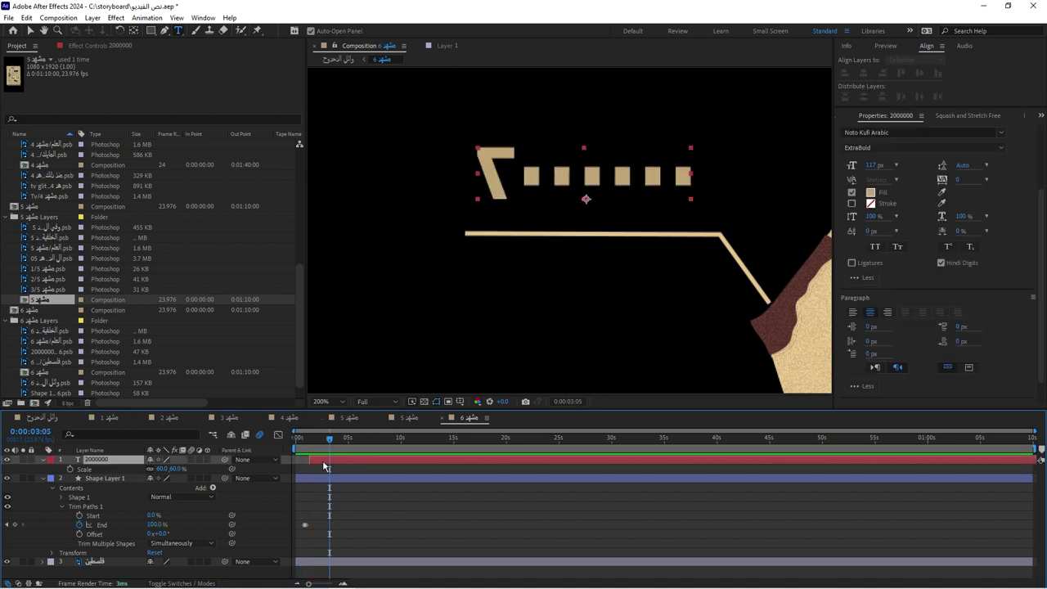
key(u)
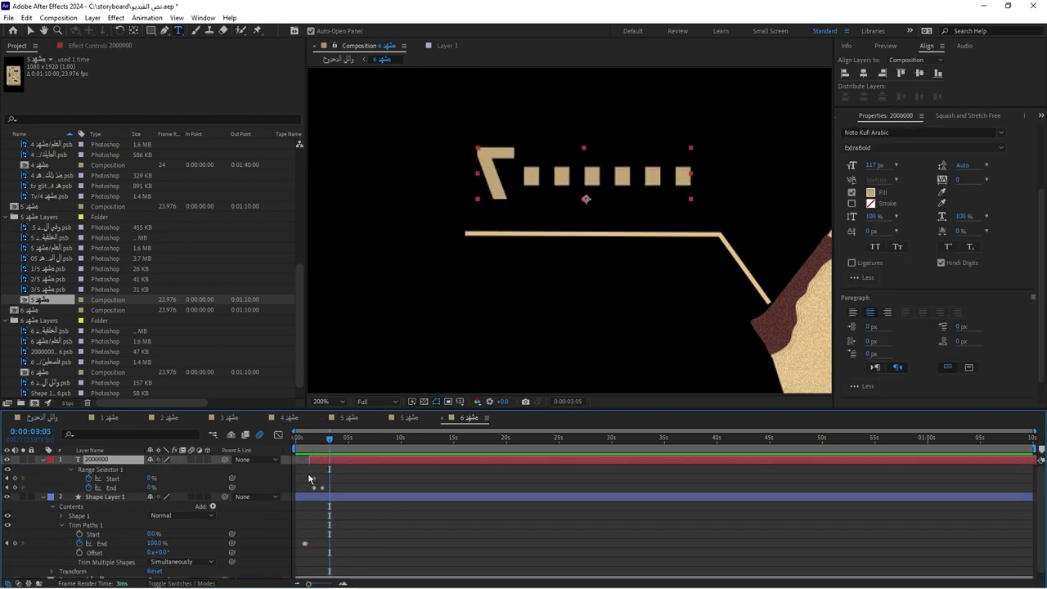
scroll(319, 483, up, 5)
drag(340, 454, 508, 455)
click(200, 503)
click(151, 485)
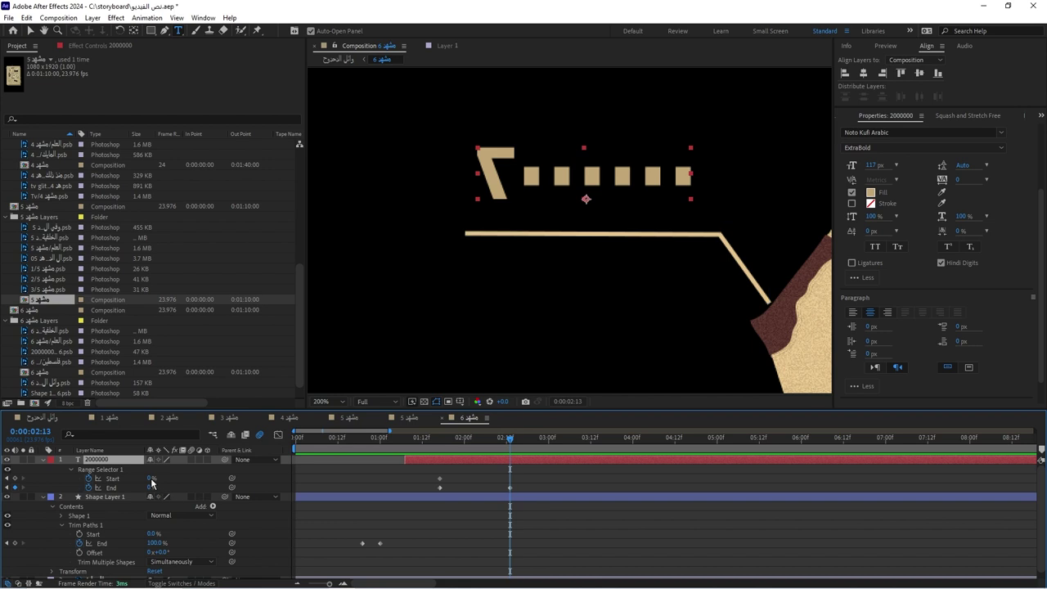
Keyframe Range Selector Start at 100% at 0:00:02:13
click(151, 479)
text(100)
key(Return)
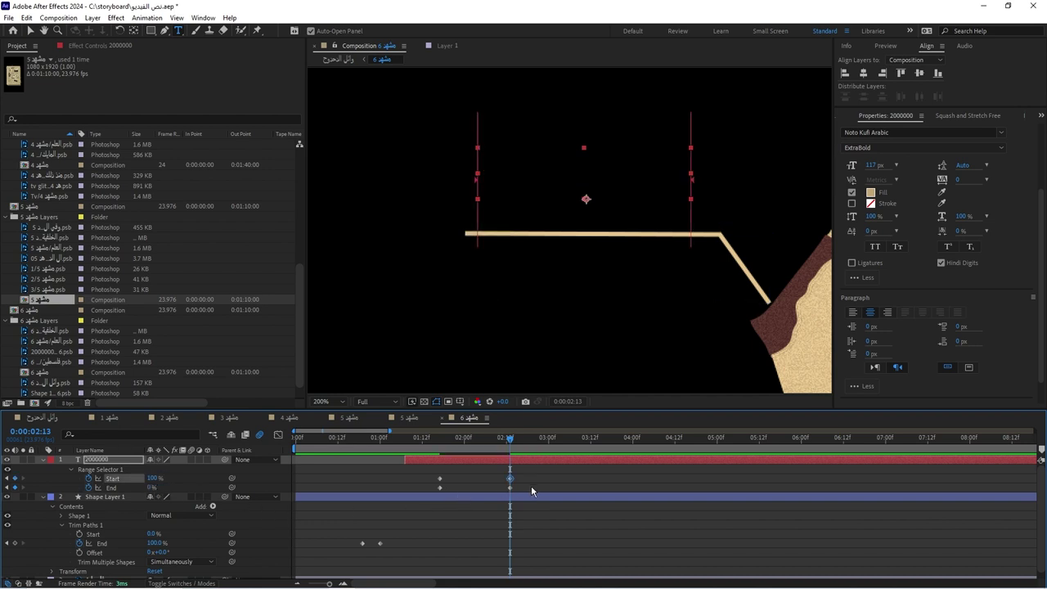
drag(531, 485, 433, 489)
key(Delete)
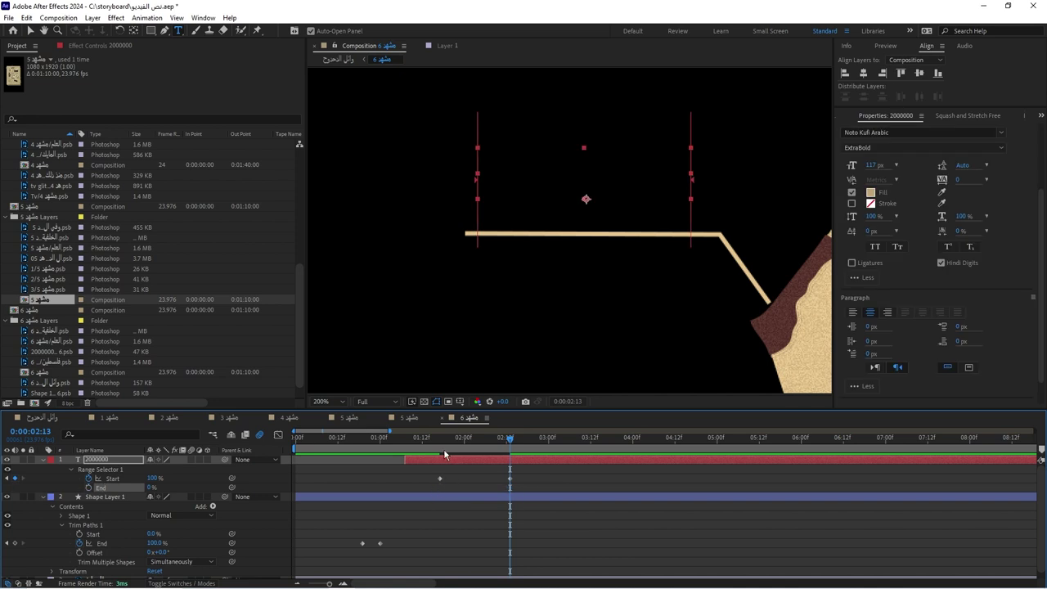
key(ctrl+z)
Set Range Selector End to 100% without keyframes, check 0:00:01:13, and return to the map comp
click(151, 487)
key(Return)
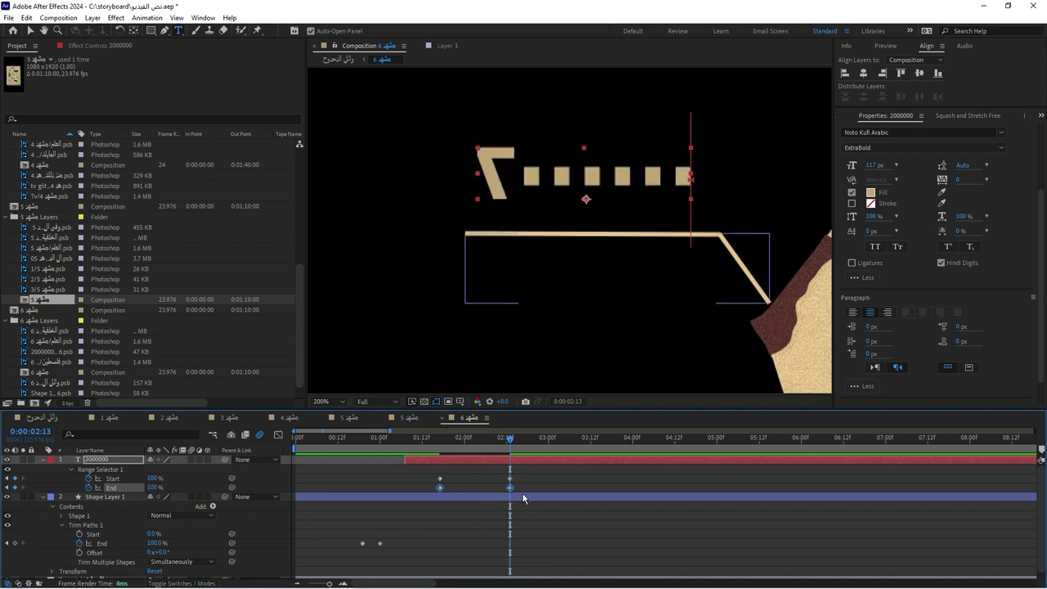
key(Delete)
click(465, 467)
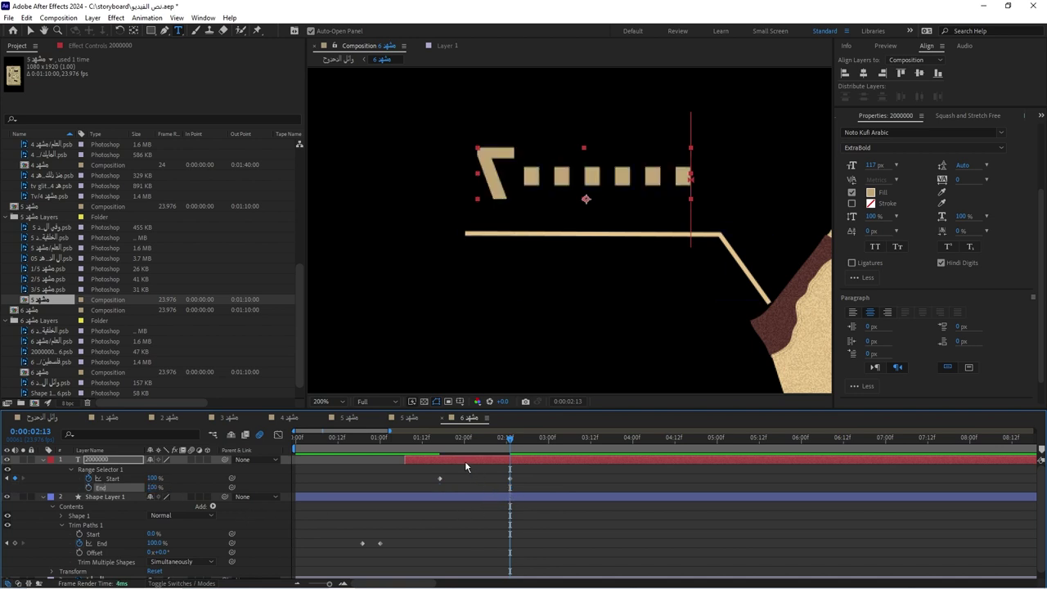
click(425, 442)
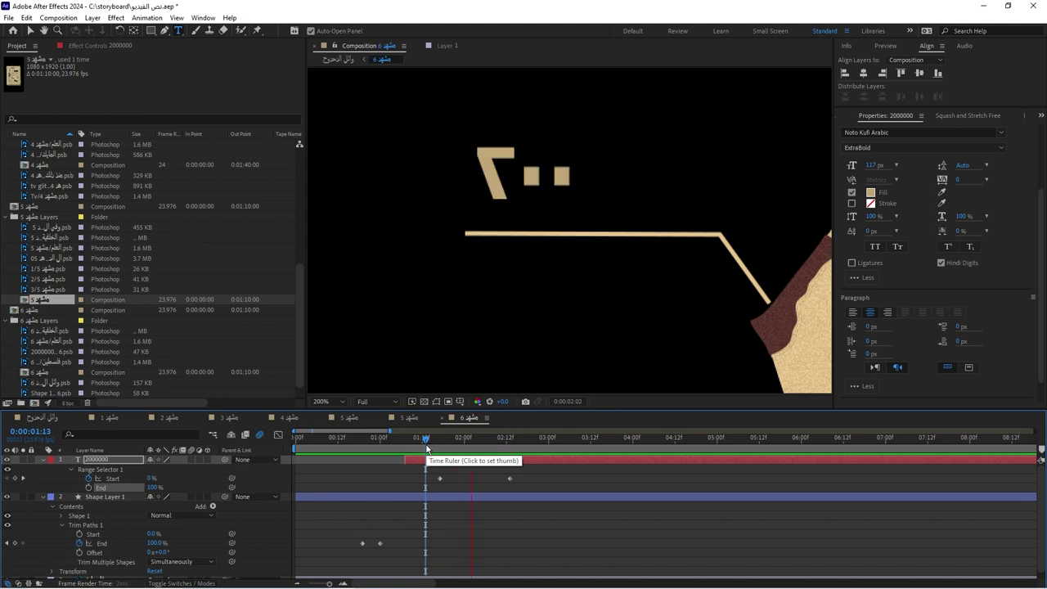
key(shift+period)
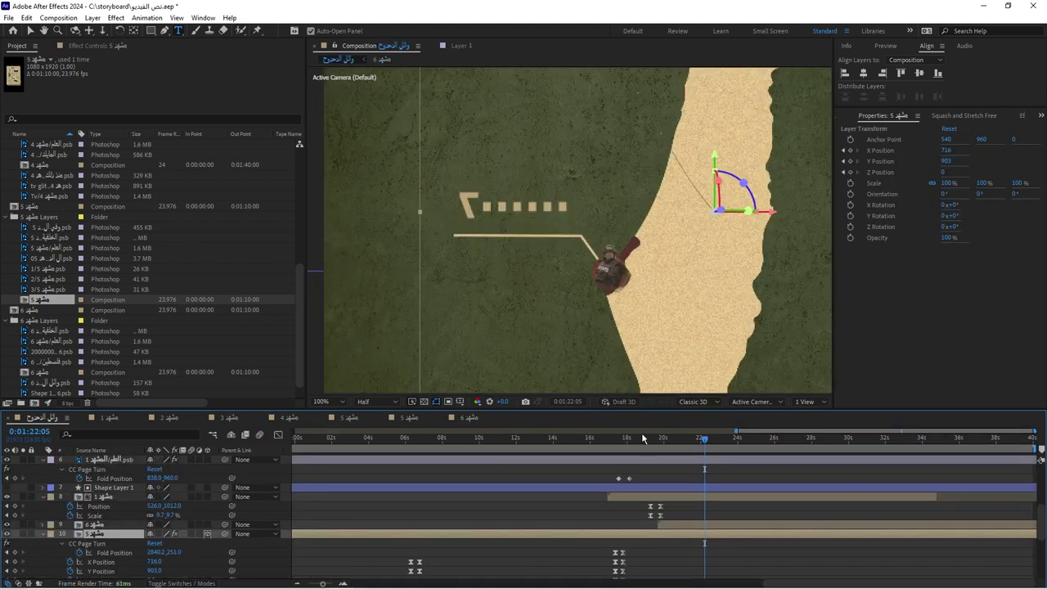
Find the counter near 0:01:18, then slide scene 6's 2000000 text layer to start near 0:00
click(639, 442)
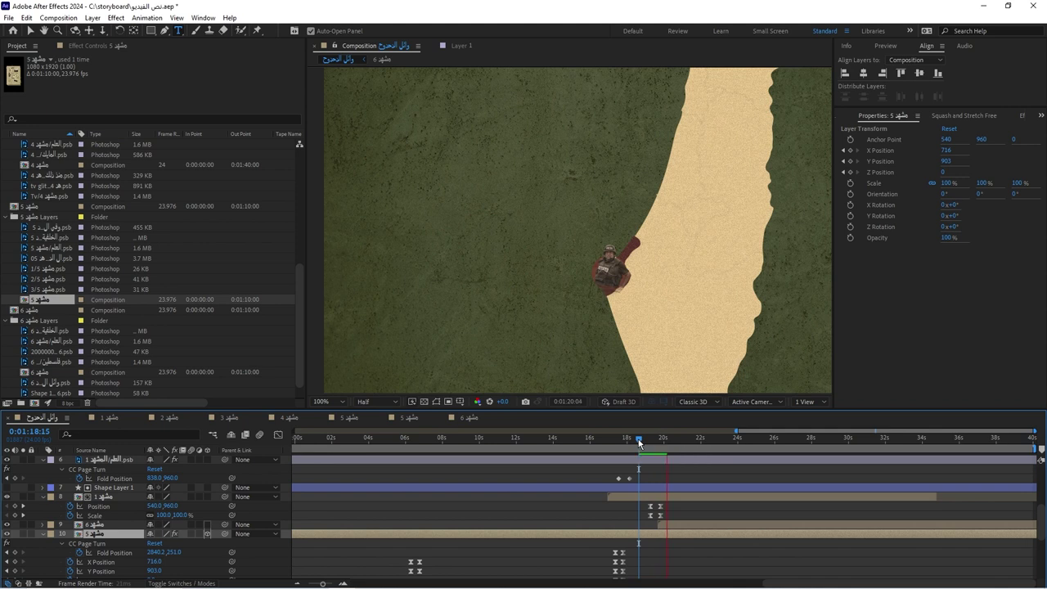
drag(639, 443, 686, 443)
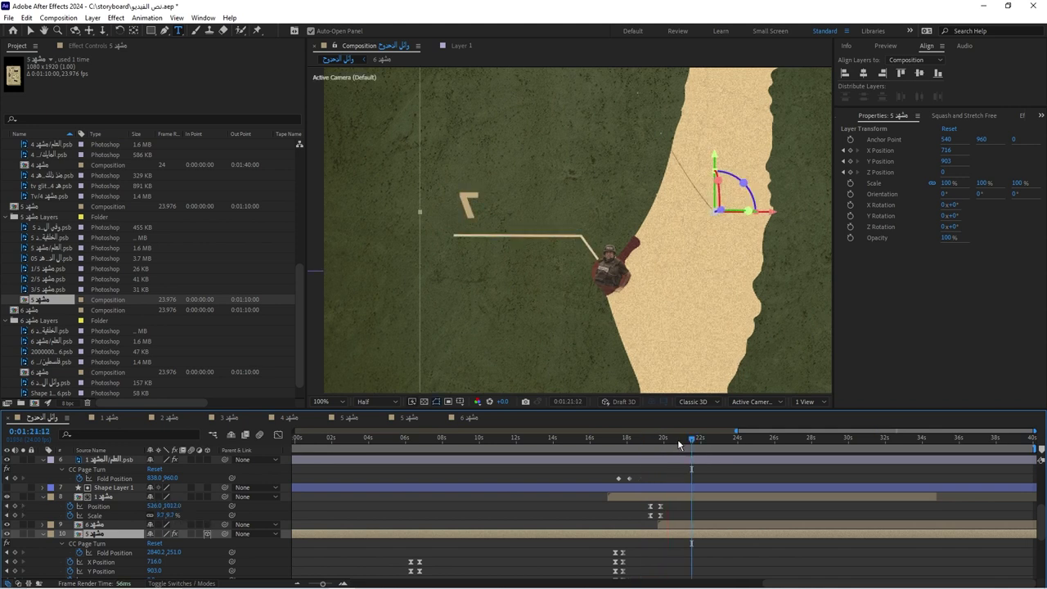
click(661, 442)
click(465, 418)
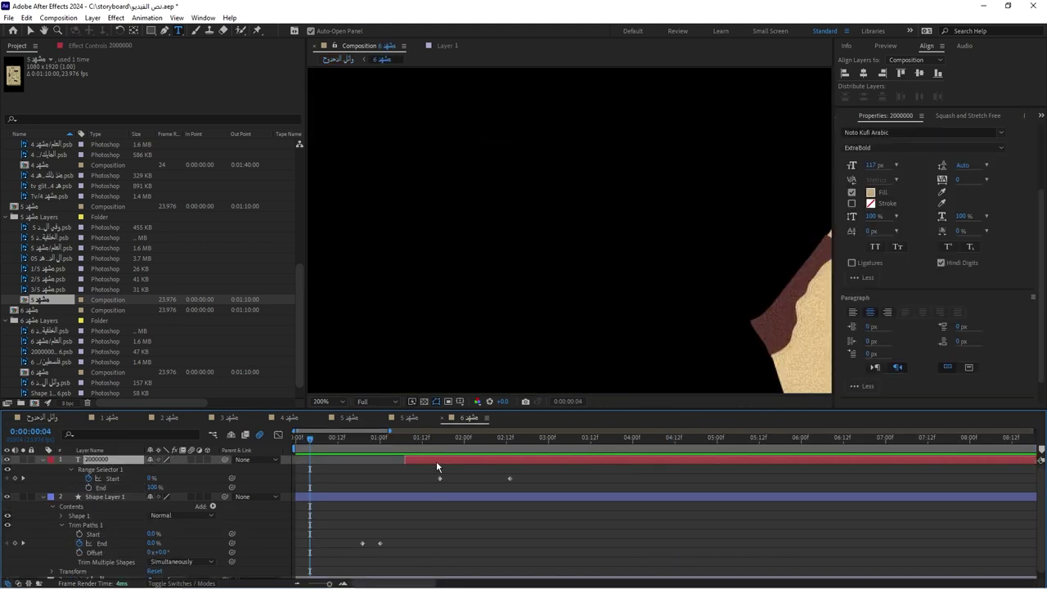
drag(436, 461, 333, 466)
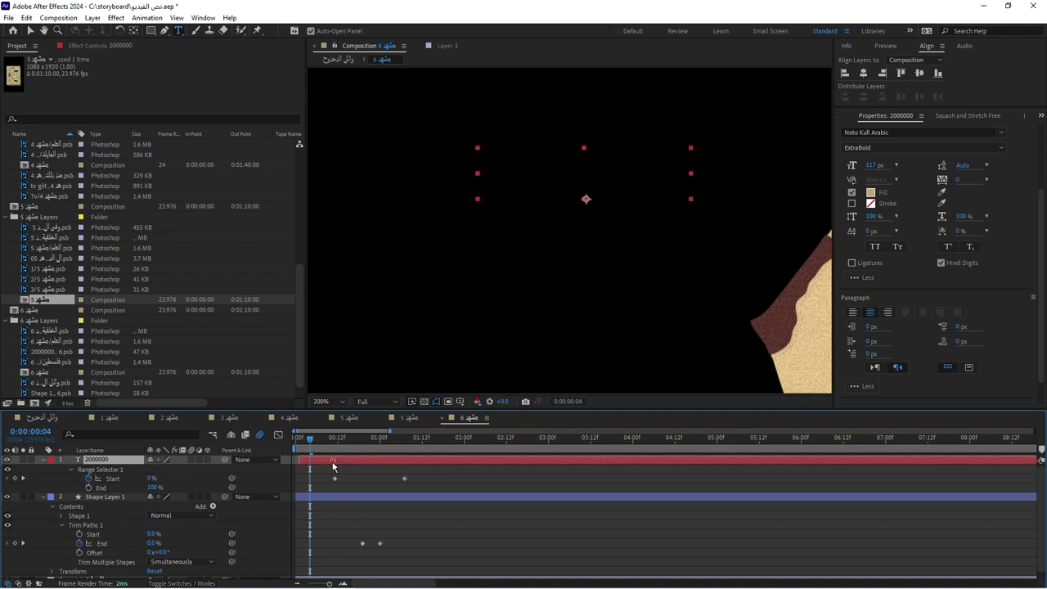
Back in the map composition, play back the counter section from 0:01:19:06
click(29, 419)
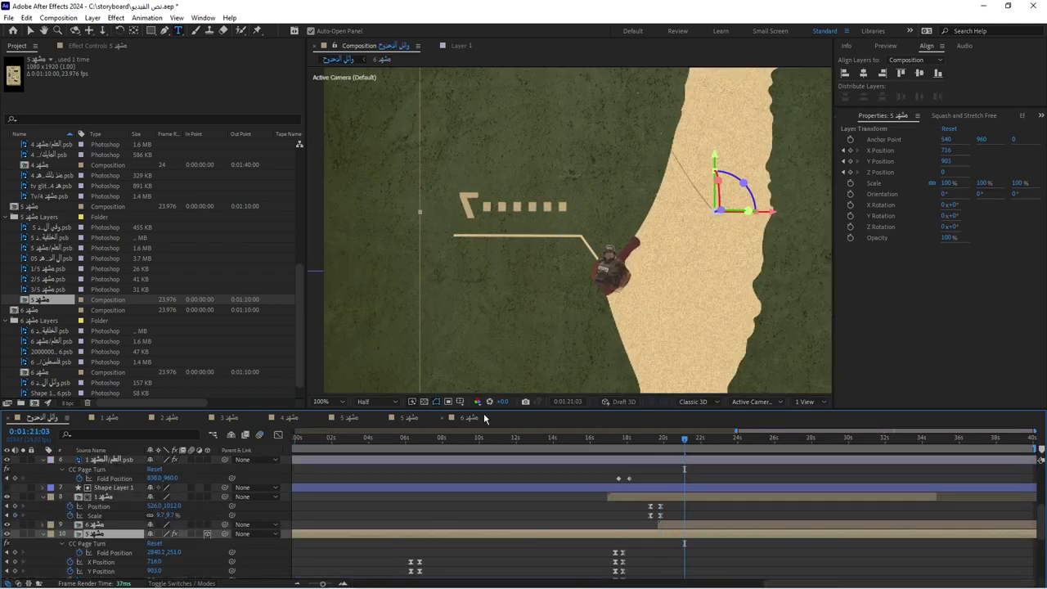
click(474, 418)
click(323, 497)
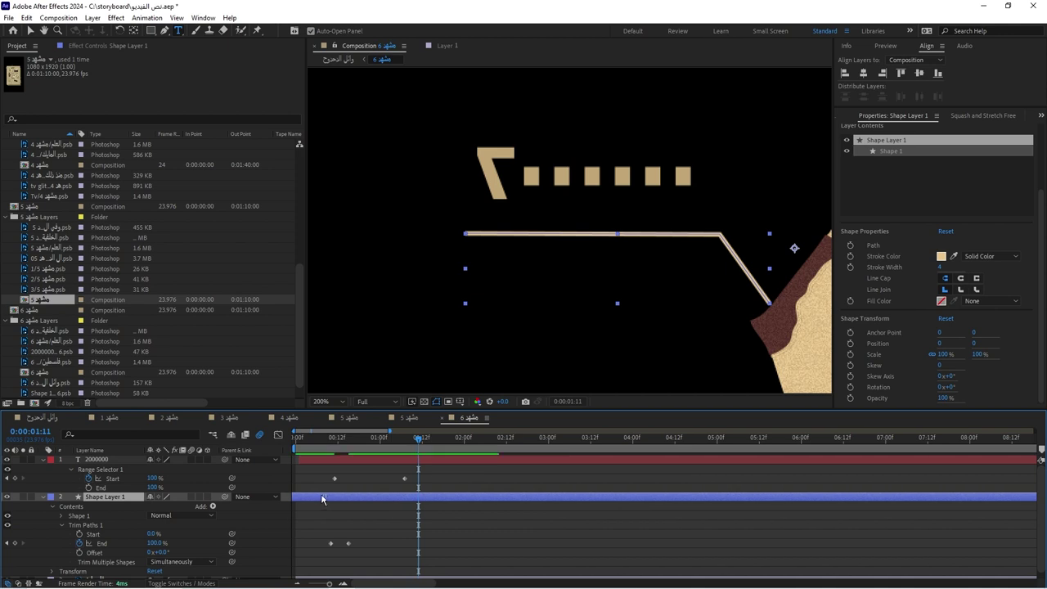
click(29, 418)
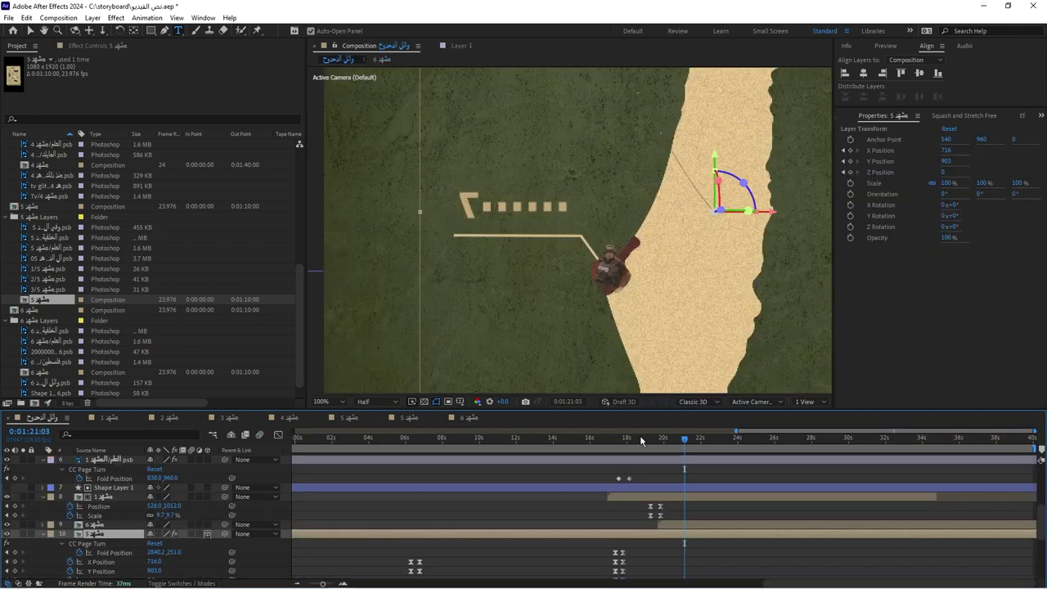
click(651, 442)
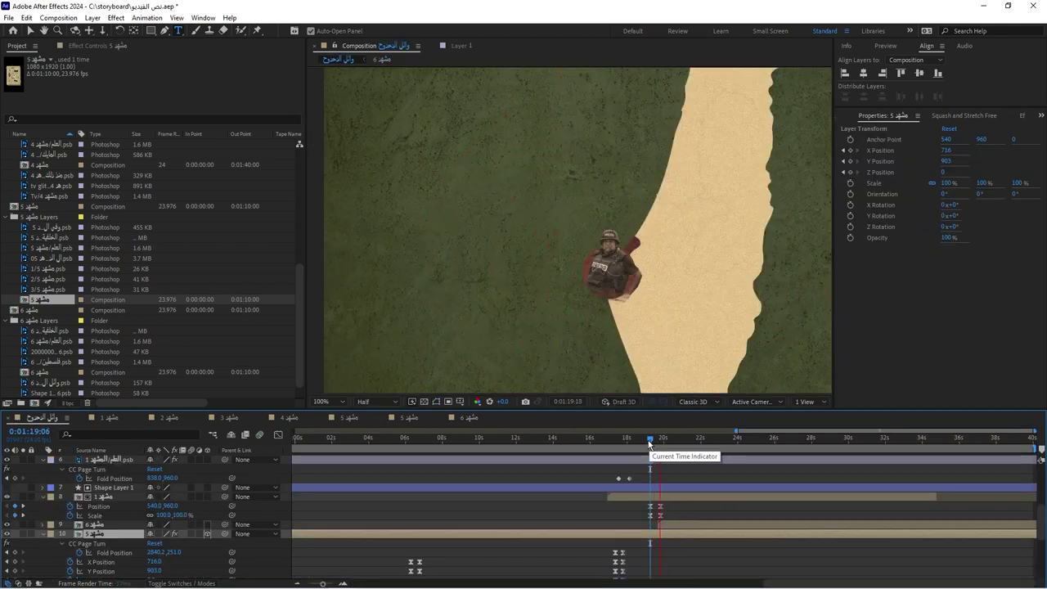
key(space)
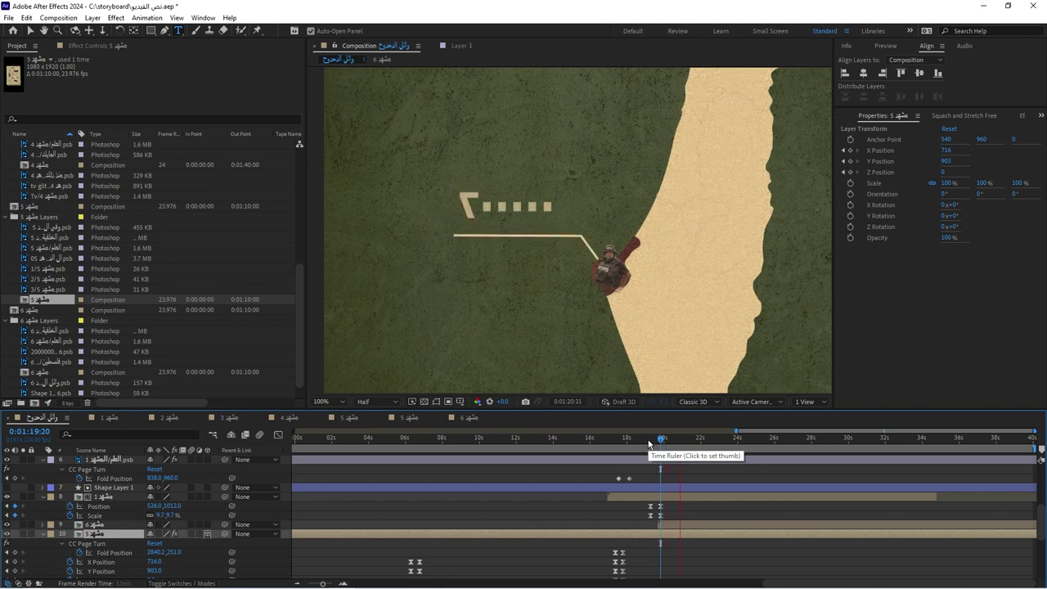
Check the frames at 0:01:22:18 and 0:01:23:17, then clear the layer selection
click(715, 440)
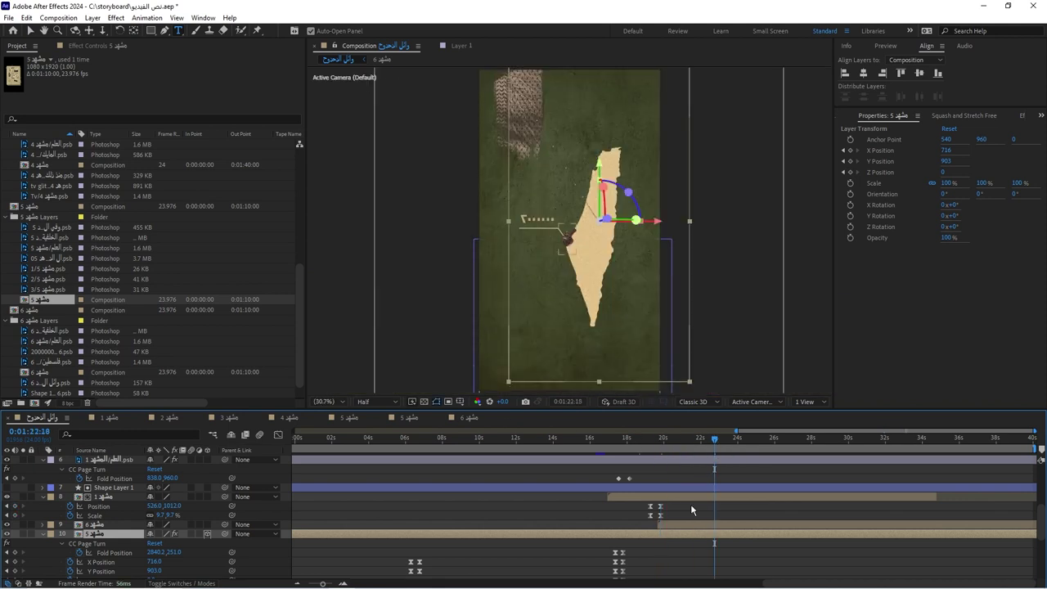
scroll(680, 500, down, 3)
scroll(682, 498, up, 3)
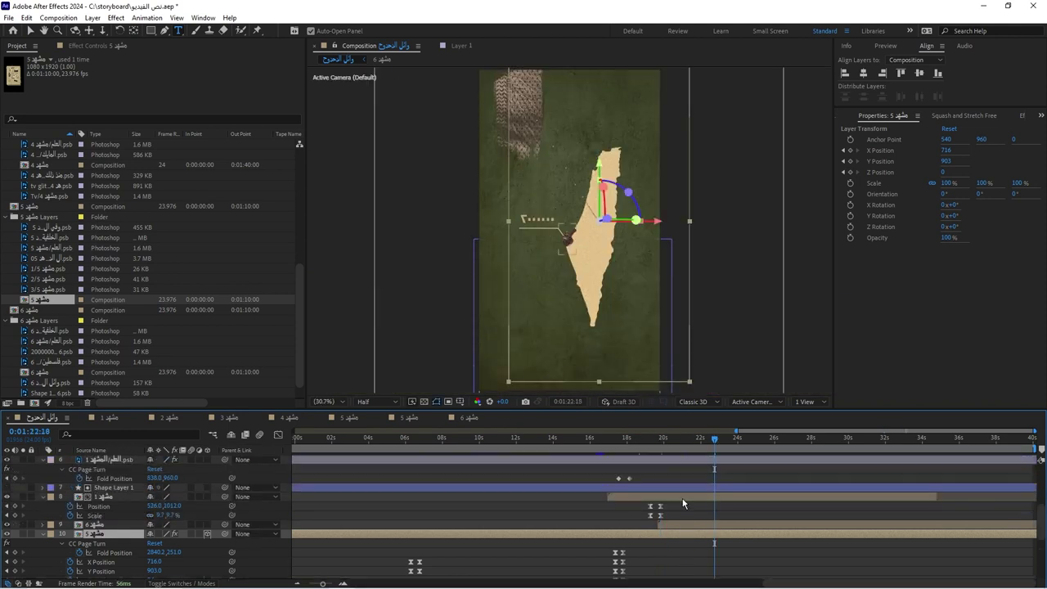
scroll(695, 498, up, 3)
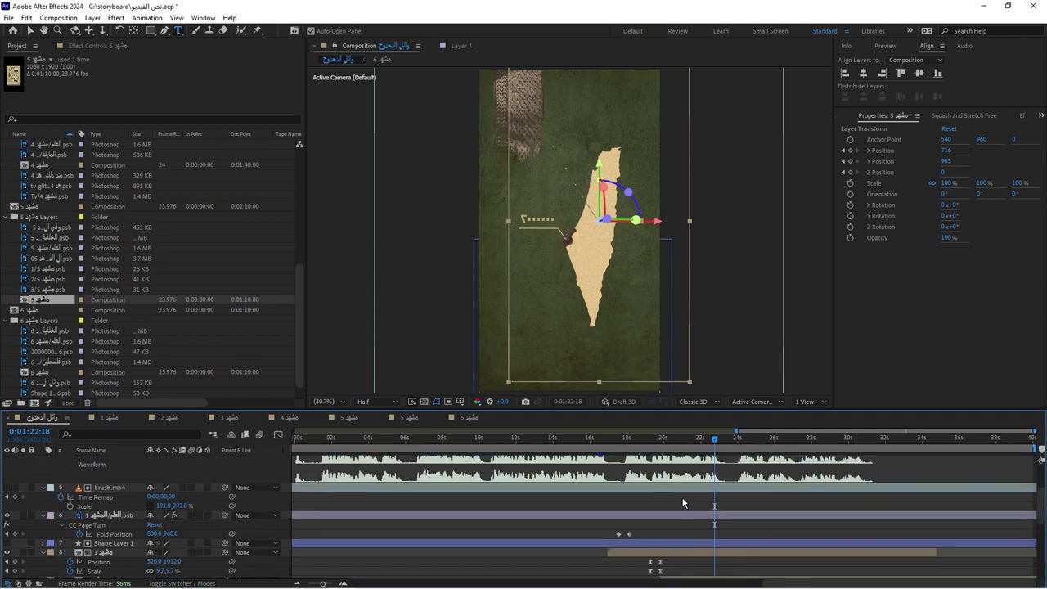
click(732, 439)
scroll(717, 496, down, 1)
scroll(717, 496, up, 1)
scroll(718, 501, down, 1)
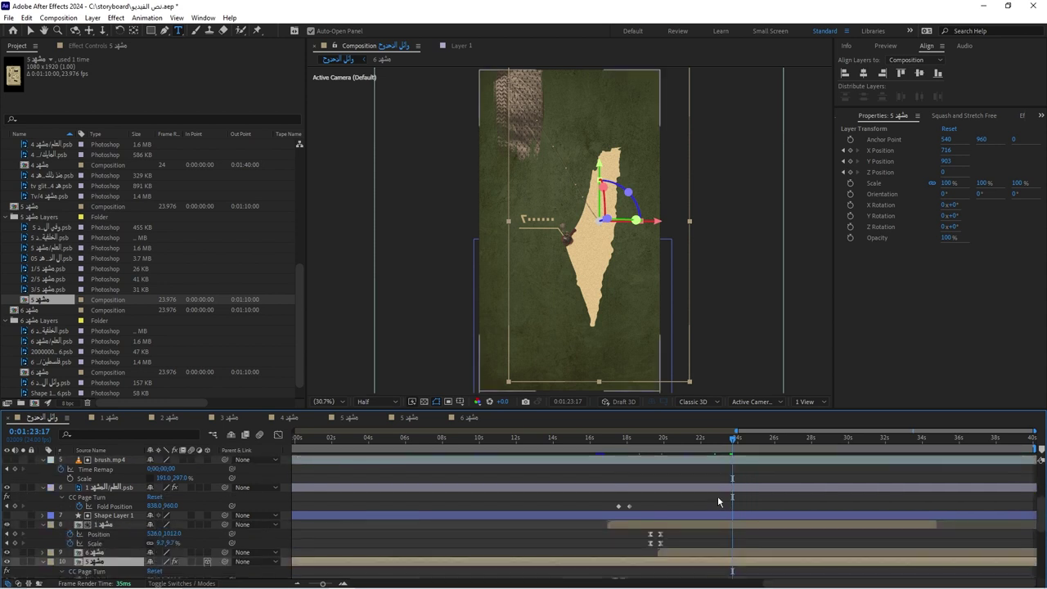
scroll(717, 501, up, 1)
click(373, 530)
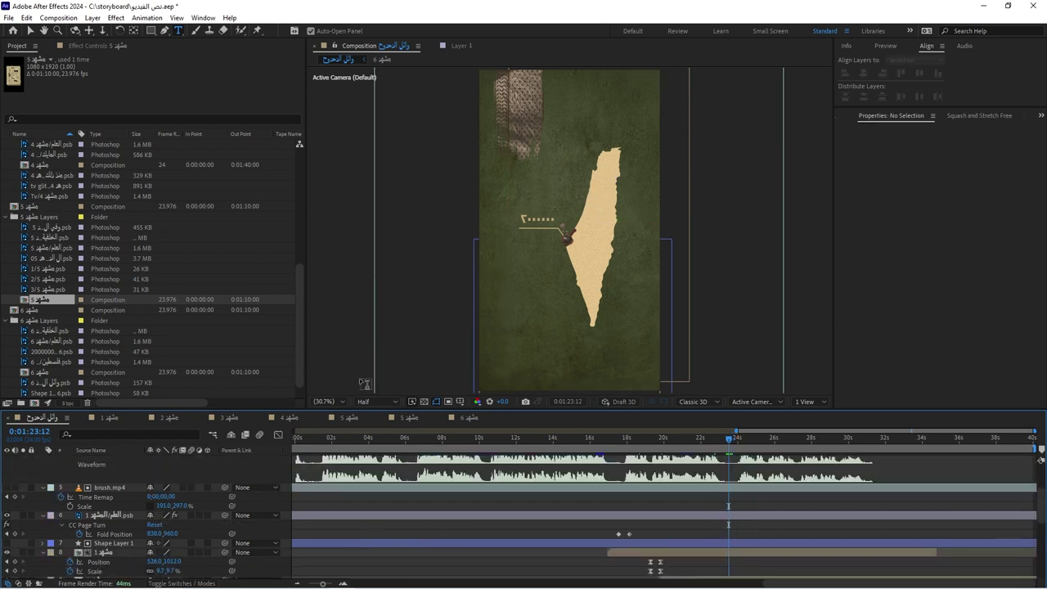
Add a Null Object from the Composition viewer's New menu, creating Null 1 as layer 8
key(v)
right_click(354, 317)
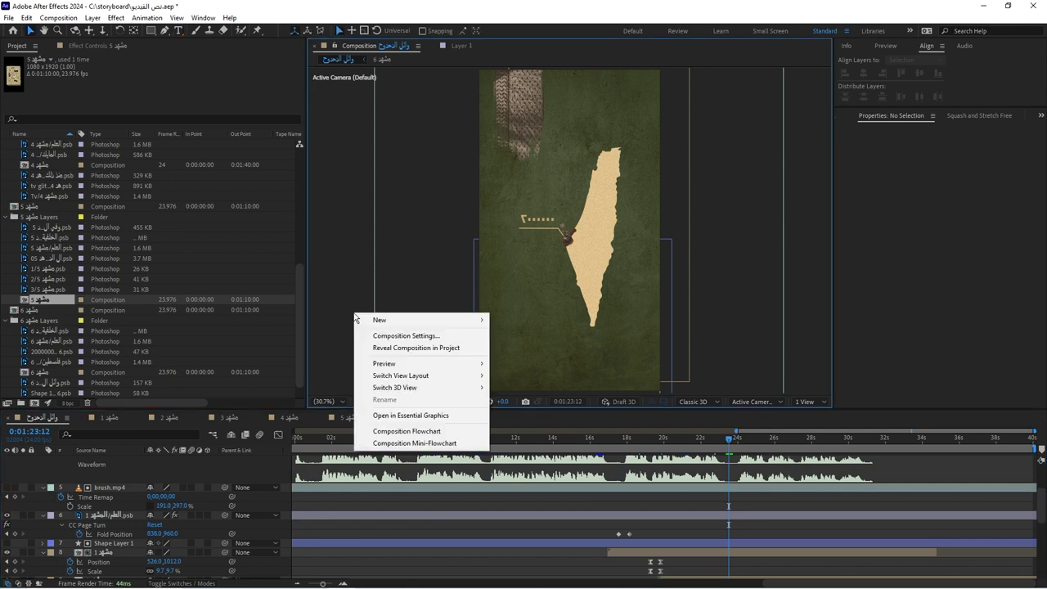
mouse_move(421, 321)
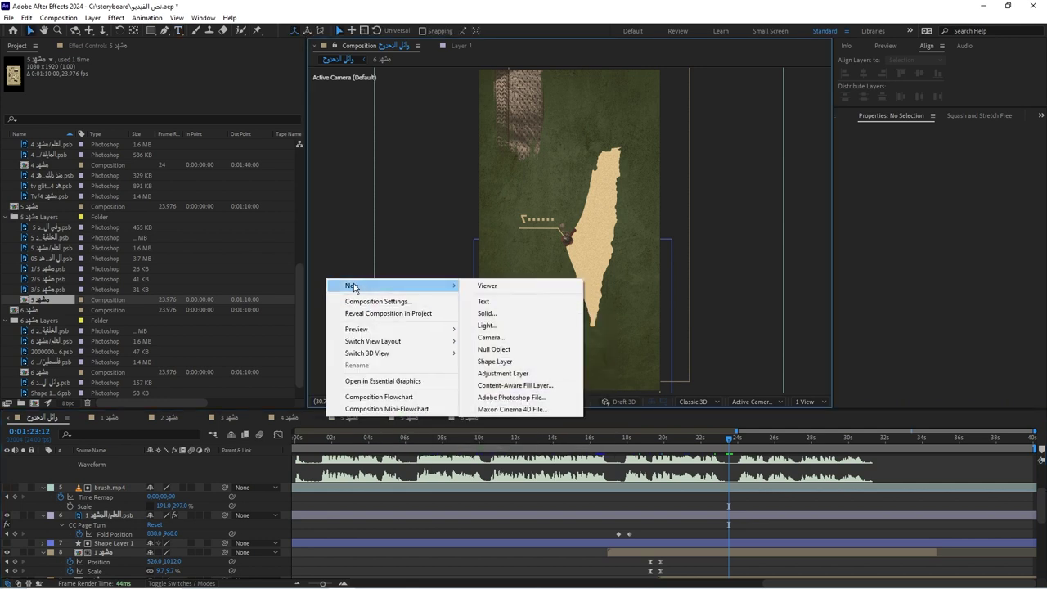
mouse_move(381, 286)
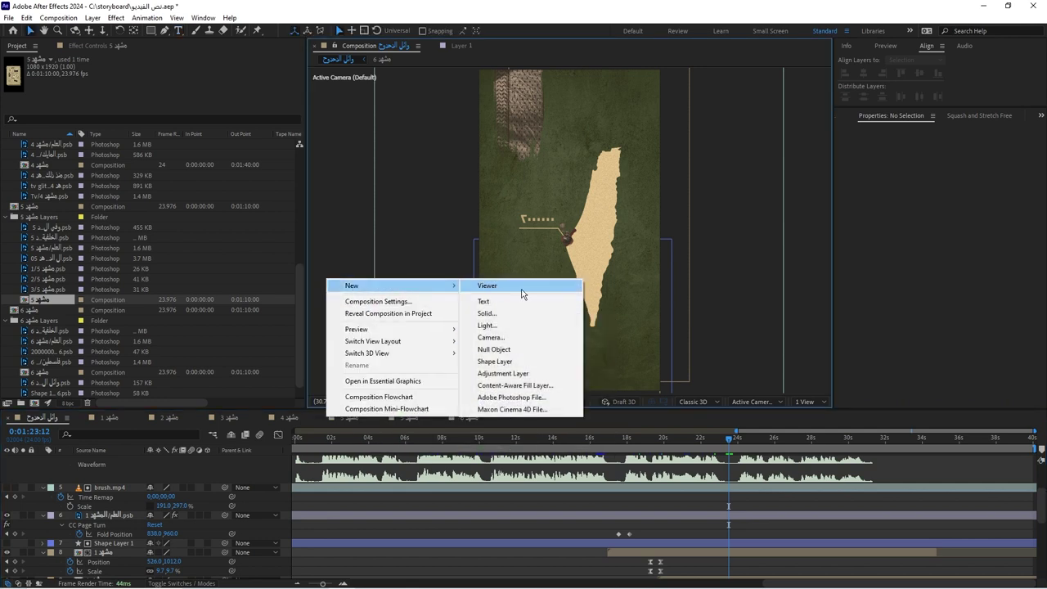
click(515, 350)
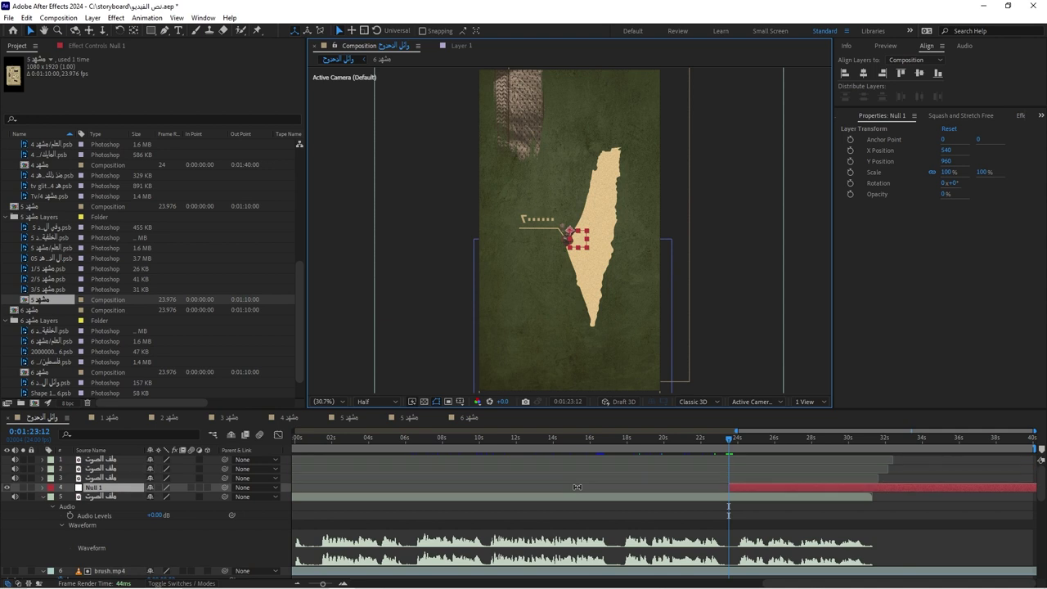
scroll(577, 486, down, 3)
scroll(577, 486, down, 1)
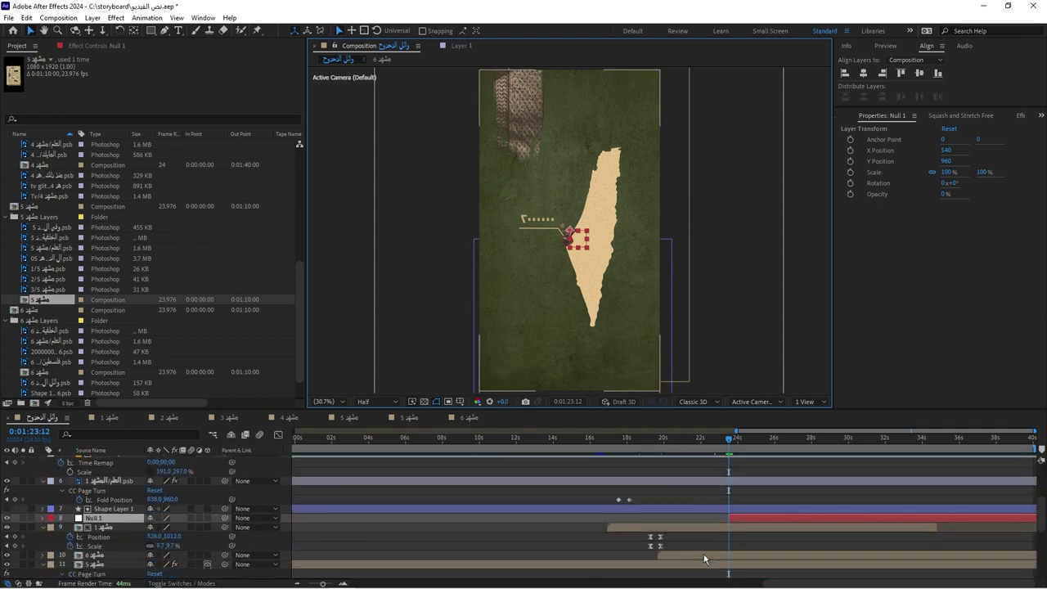
scroll(738, 523, down, 3)
Parent the scene 1 and scene 6 layers to Null 1
click(738, 526)
ctrl+click(114, 555)
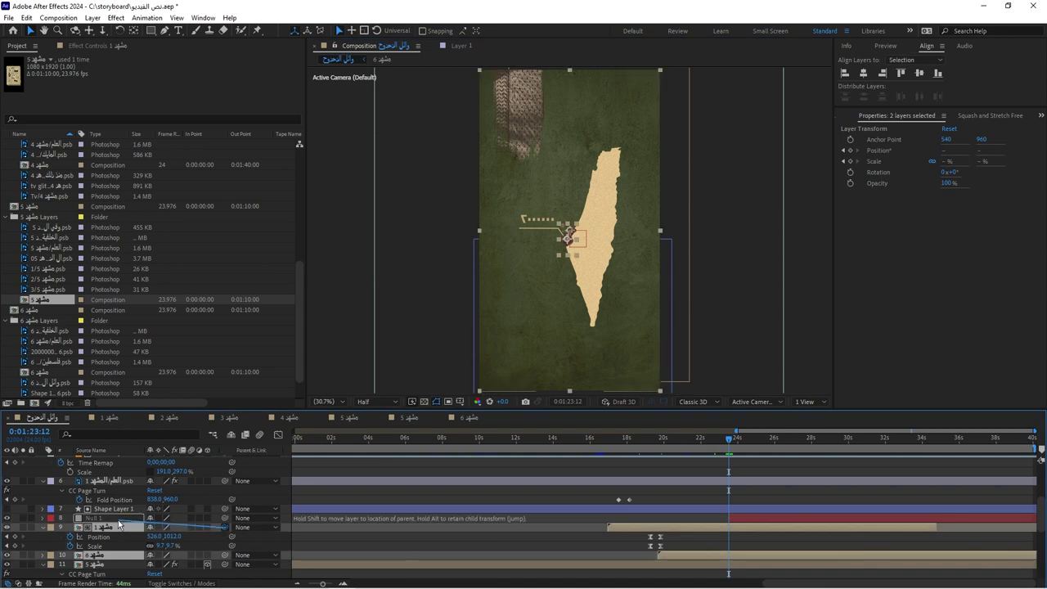
drag(225, 527, 92, 518)
scroll(106, 532, up, 1)
Keyframe Null 1's Position at 540, 960, then ten frames later push the map off the top
click(107, 547)
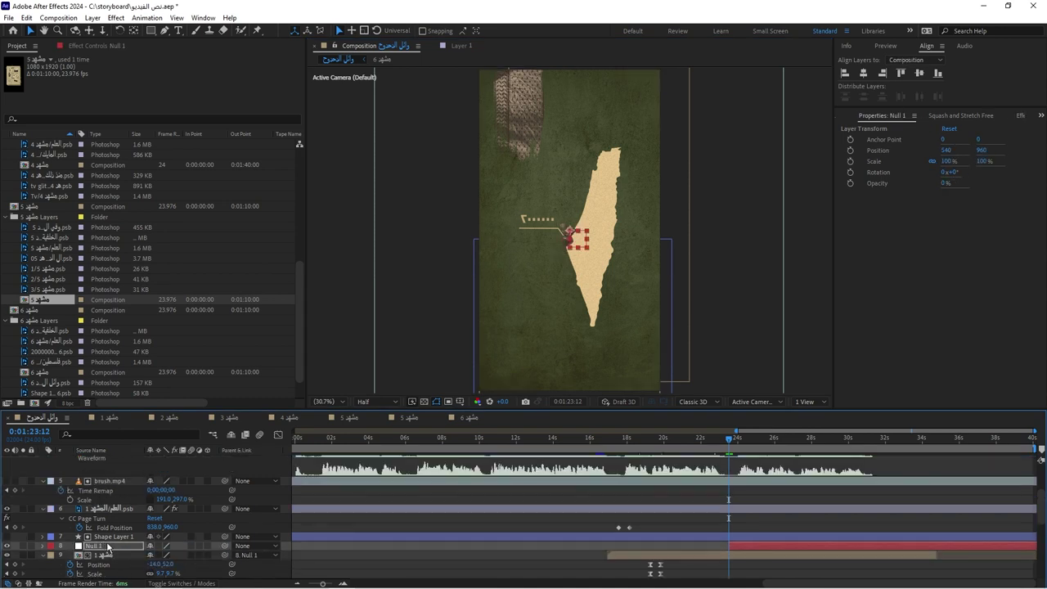
key(p)
click(71, 554)
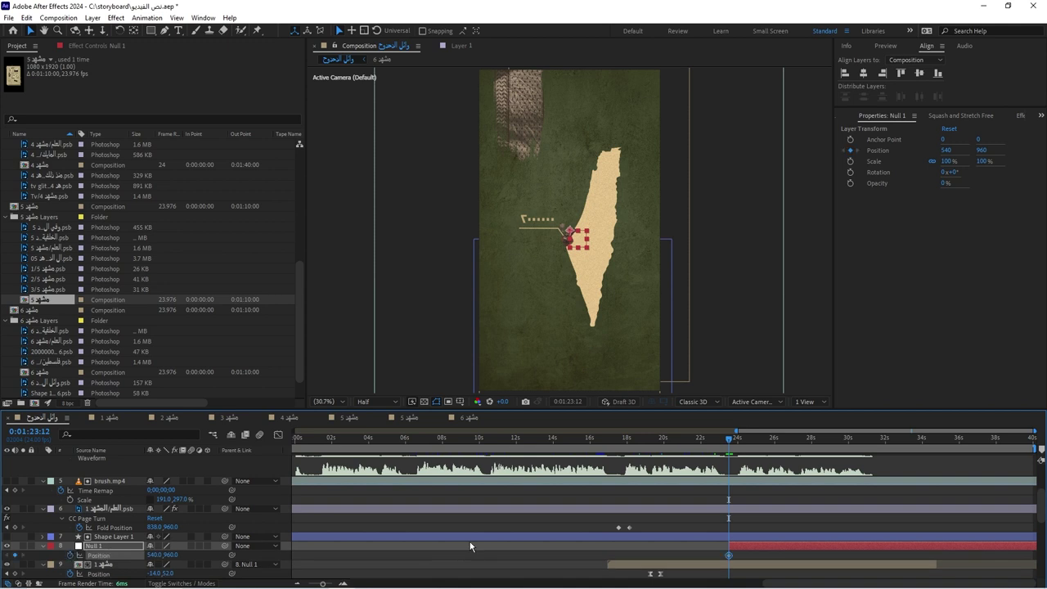
key(shift+Page_Down)
drag(168, 554, 181, 558)
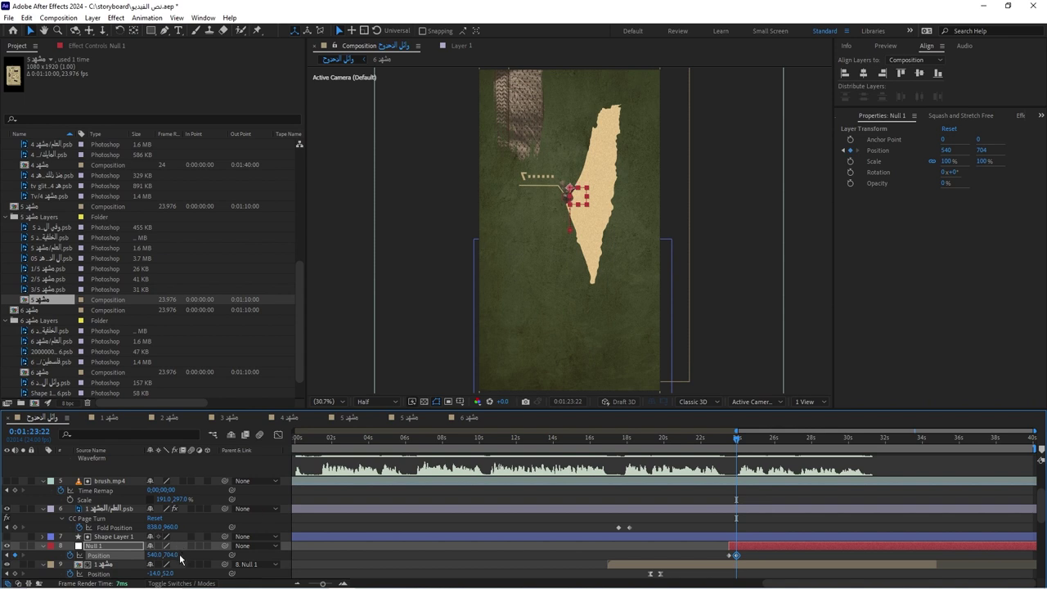
drag(570, 190, 565, 117)
scroll(565, 117, down, 2)
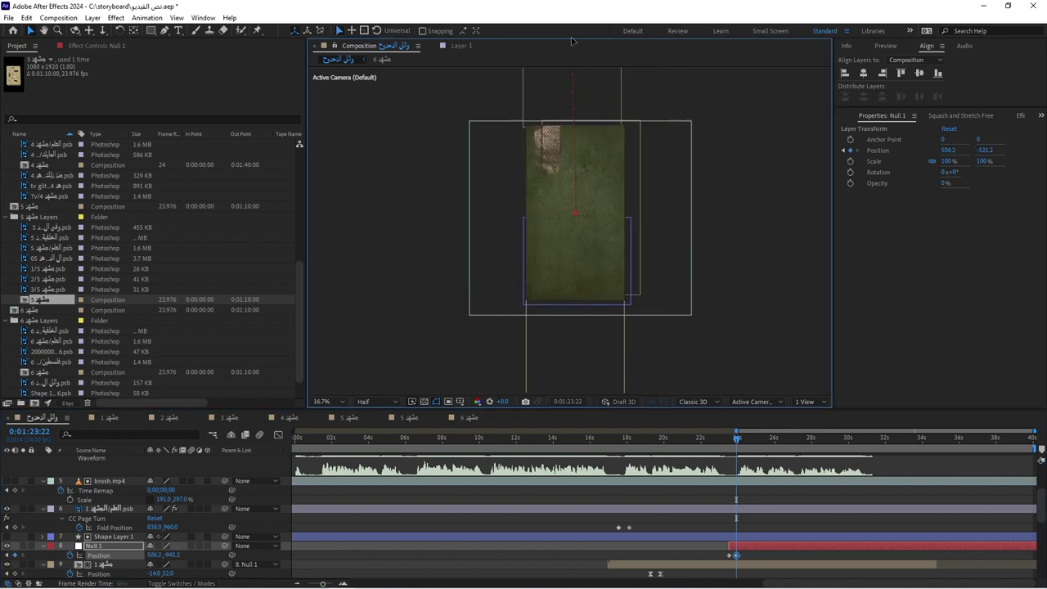
key(equal)
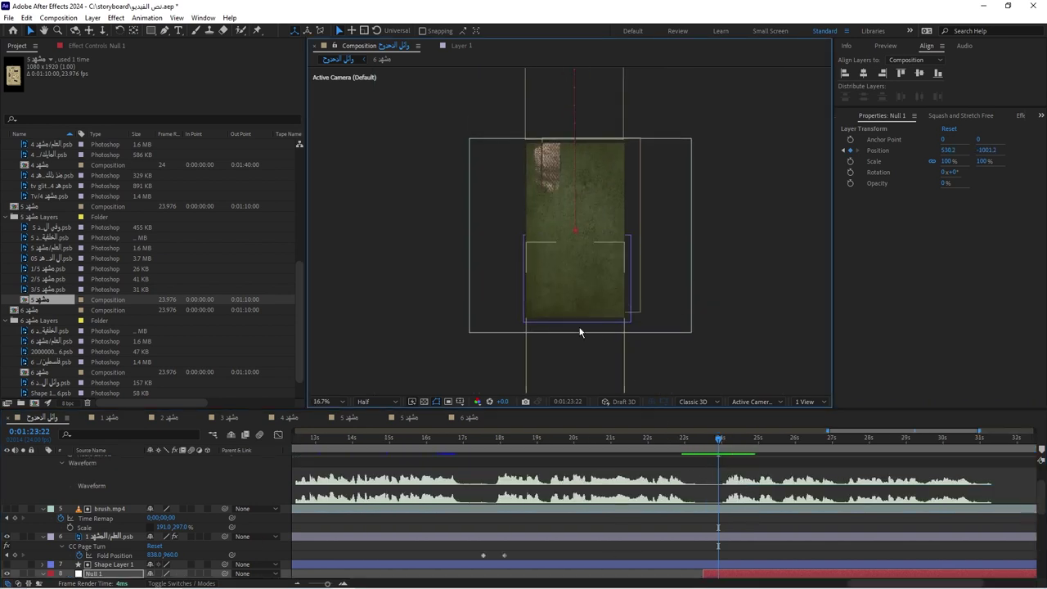
Parent the page-turn layer to Null 1 as well
click(706, 440)
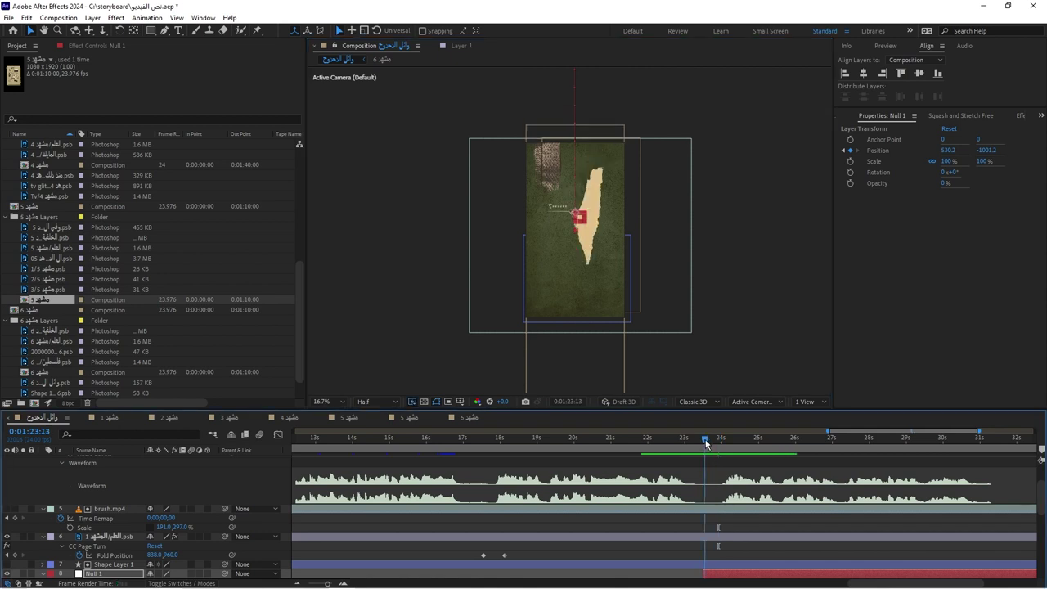
click(704, 438)
key(p)
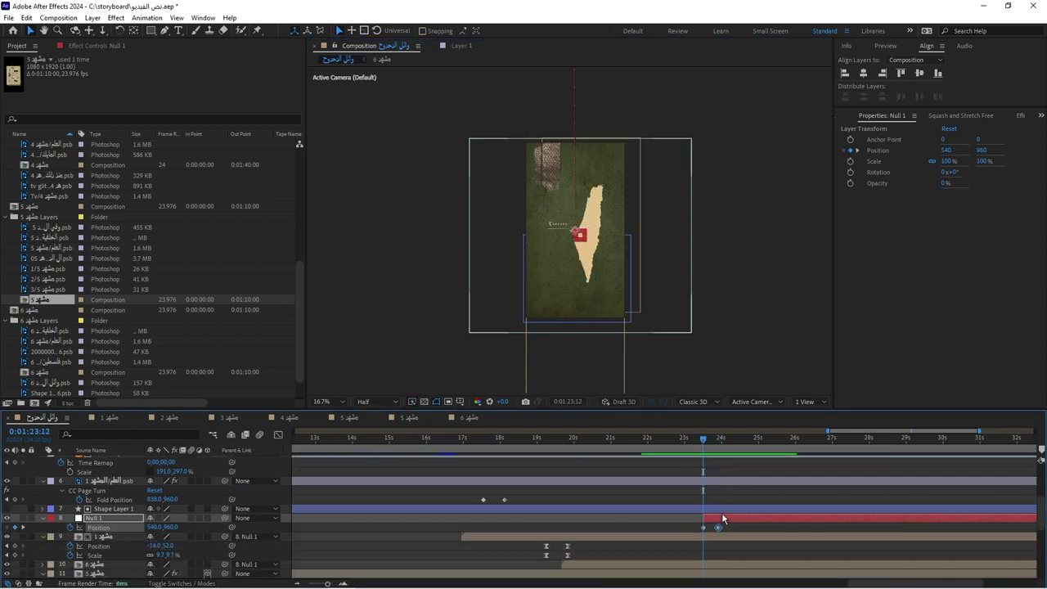
click(710, 516)
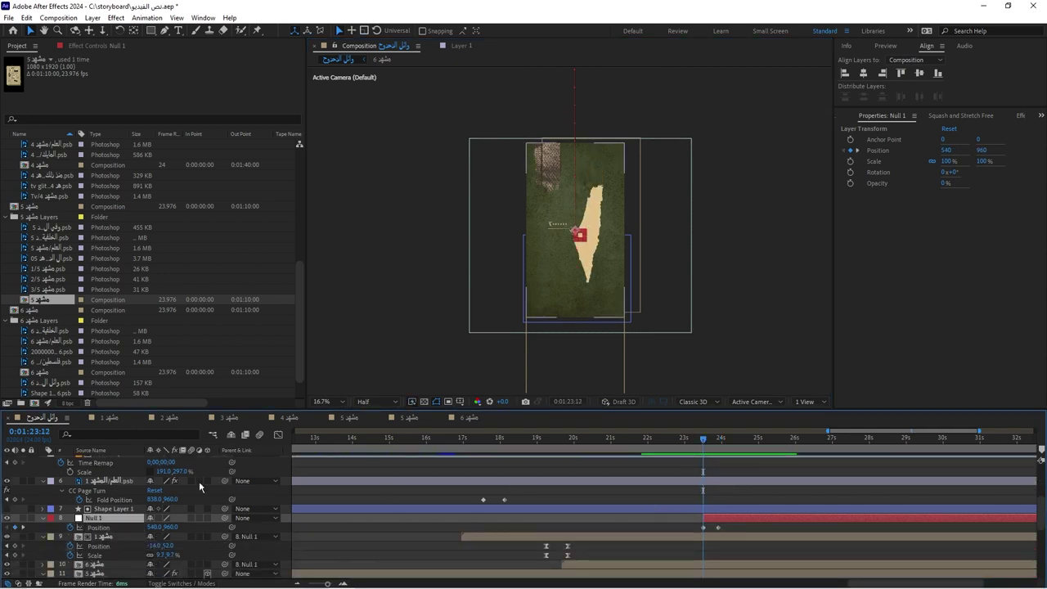
drag(226, 485, 194, 519)
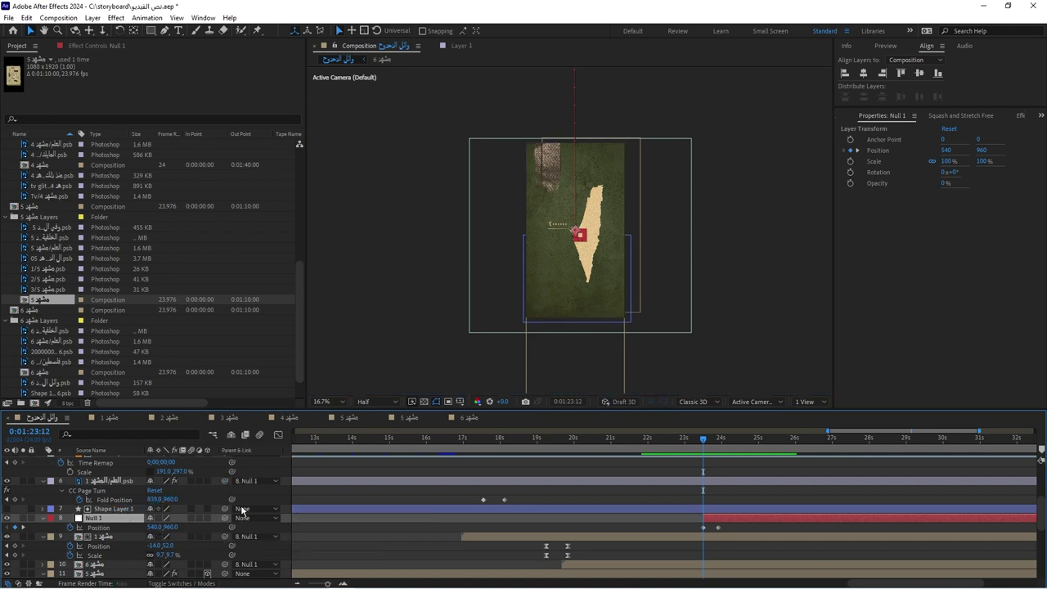
drag(710, 517, 724, 517)
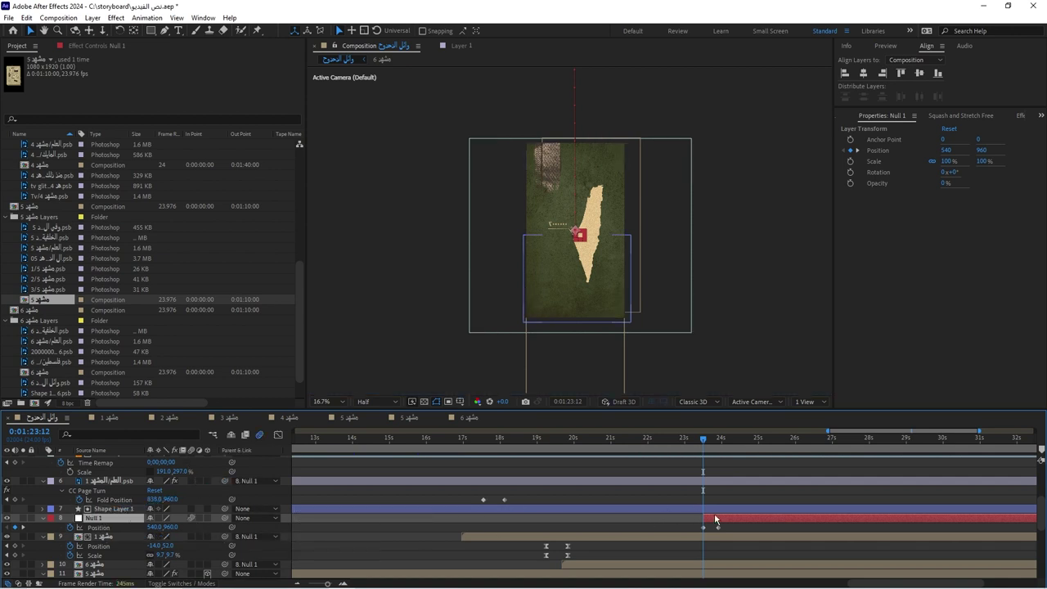
Shift both Null 1 Position keyframes a few frames later and open the Graph Editor
scroll(613, 266, up, 1)
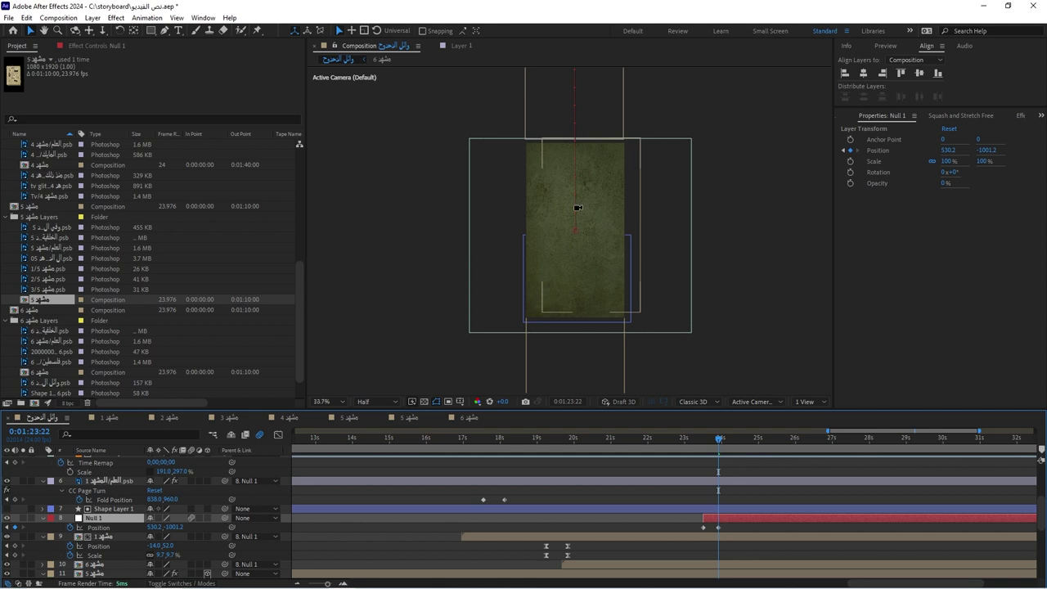
scroll(580, 214, up, 1)
drag(732, 523, 659, 534)
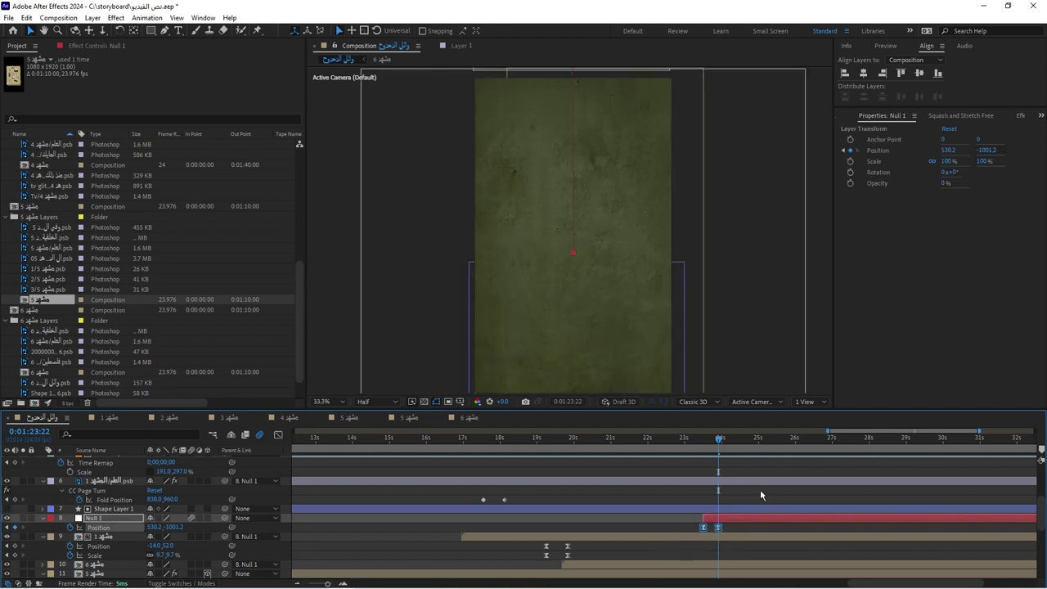
scroll(760, 491, up, 3)
scroll(724, 560, down, 2)
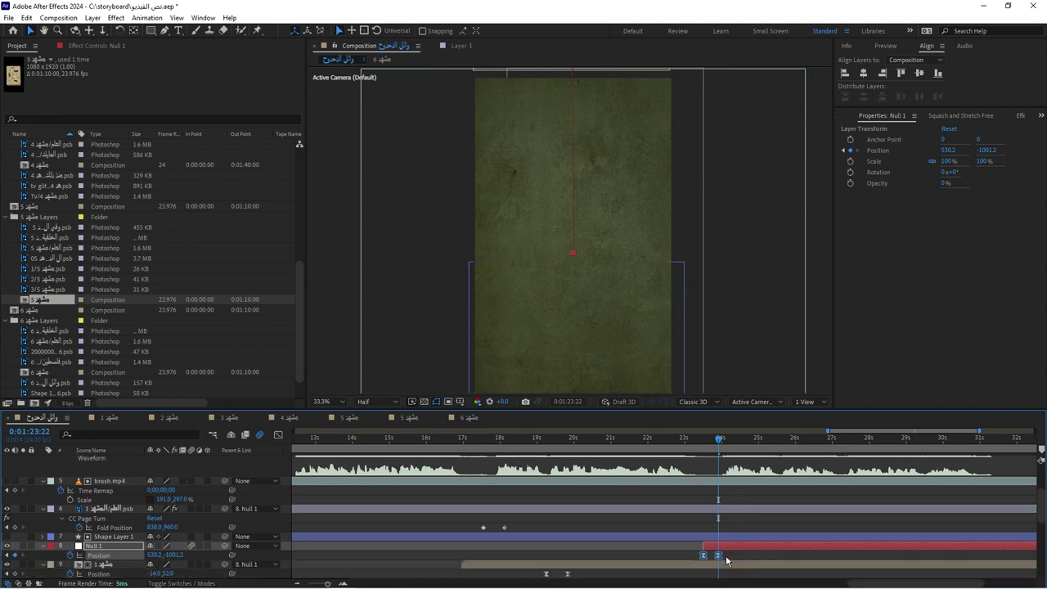
drag(723, 553, 736, 553)
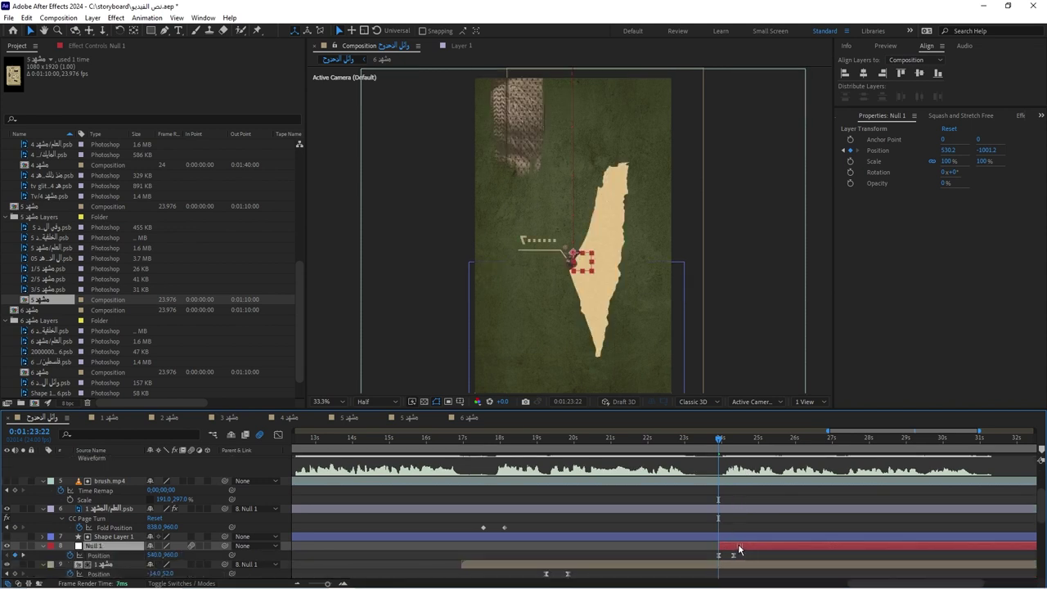
click(278, 435)
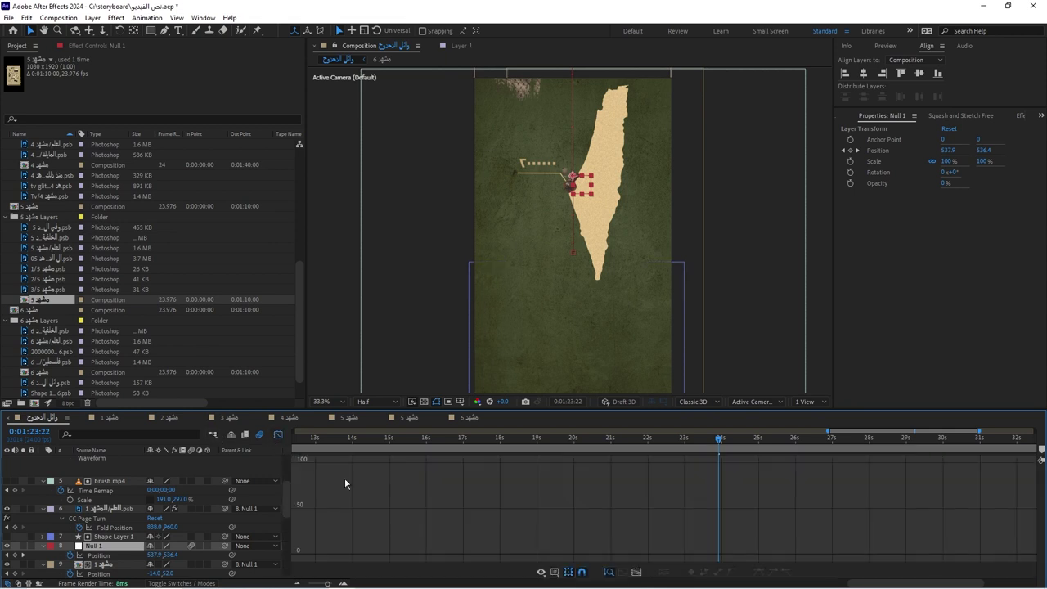
Show the speed graph of Null 1's move and select both of its Position keyframes
click(564, 571)
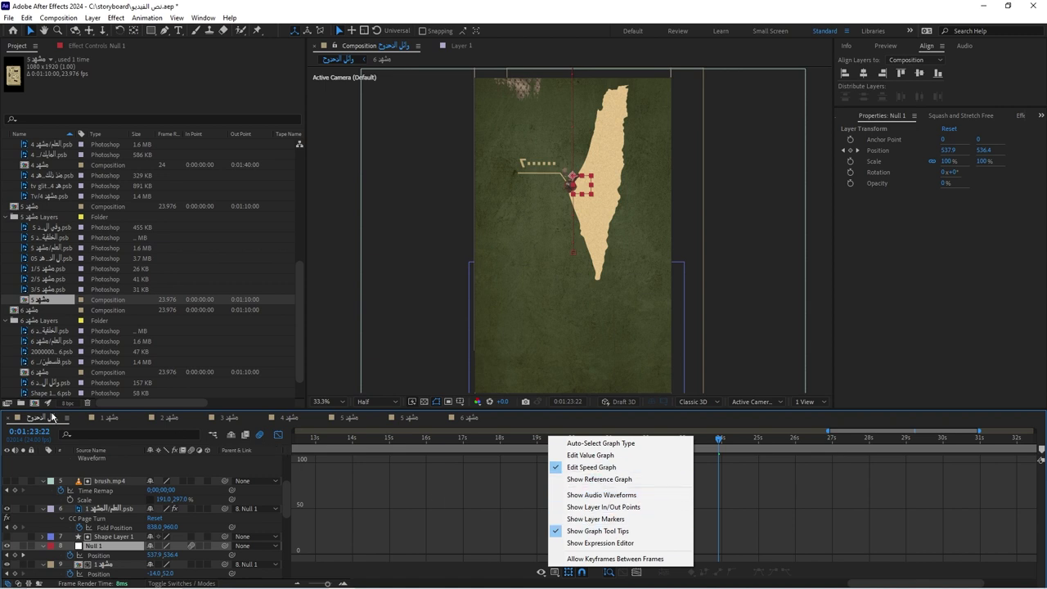
click(51, 418)
click(278, 434)
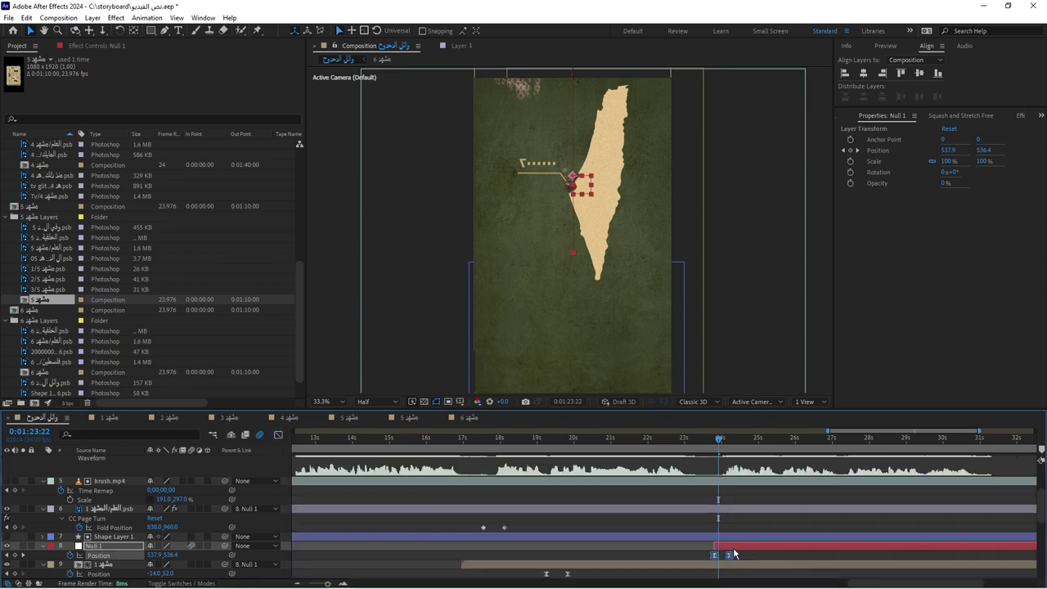
click(279, 435)
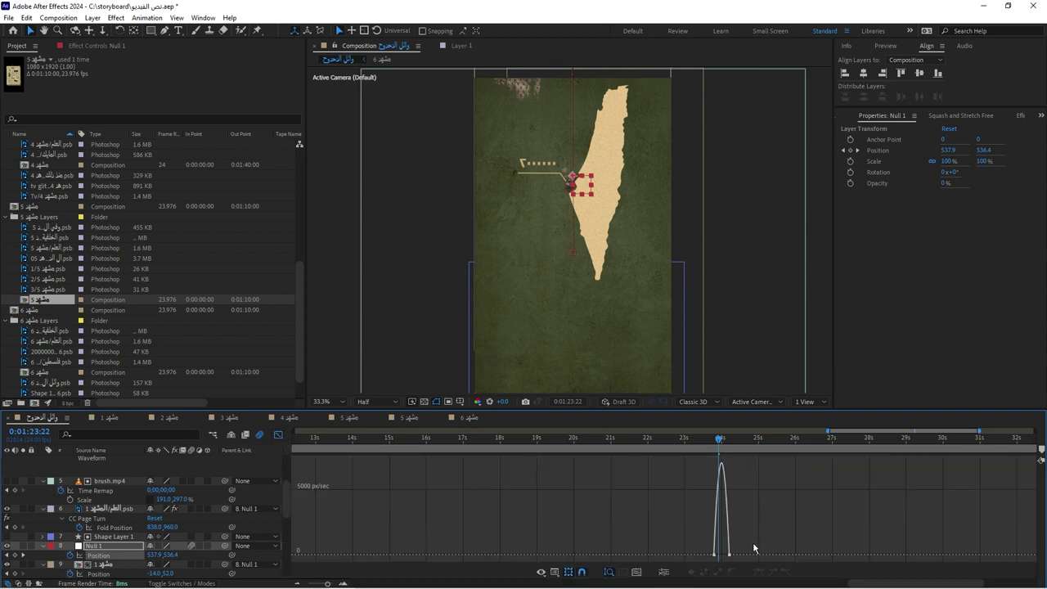
mouse_move(755, 546)
mouse_down()
mouse_move(713, 565)
mouse_move(666, 555)
mouse_up()
alt+scroll(720, 559, up, 5)
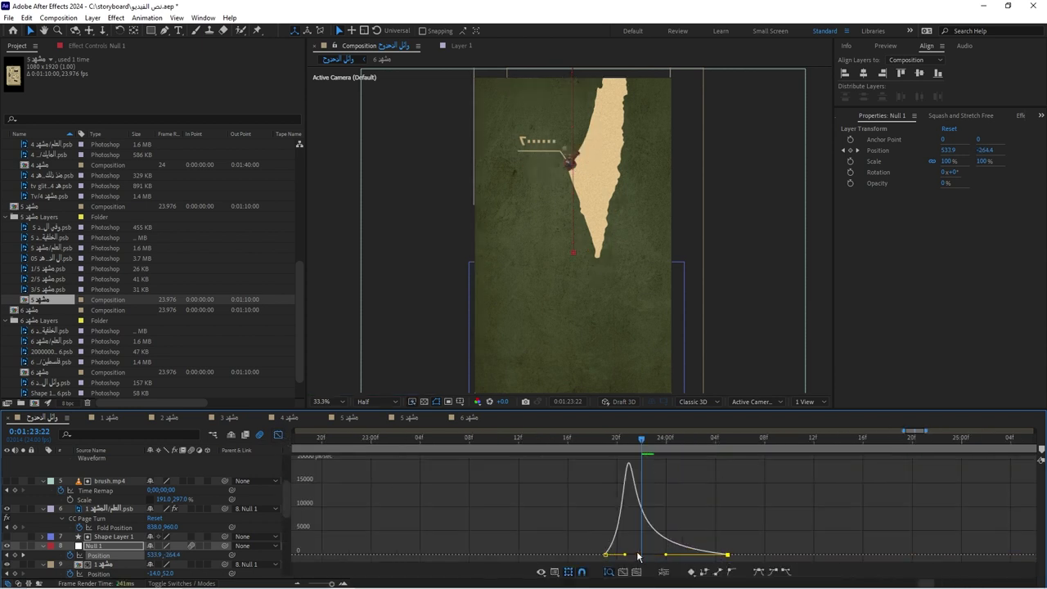
key(shift+F3)
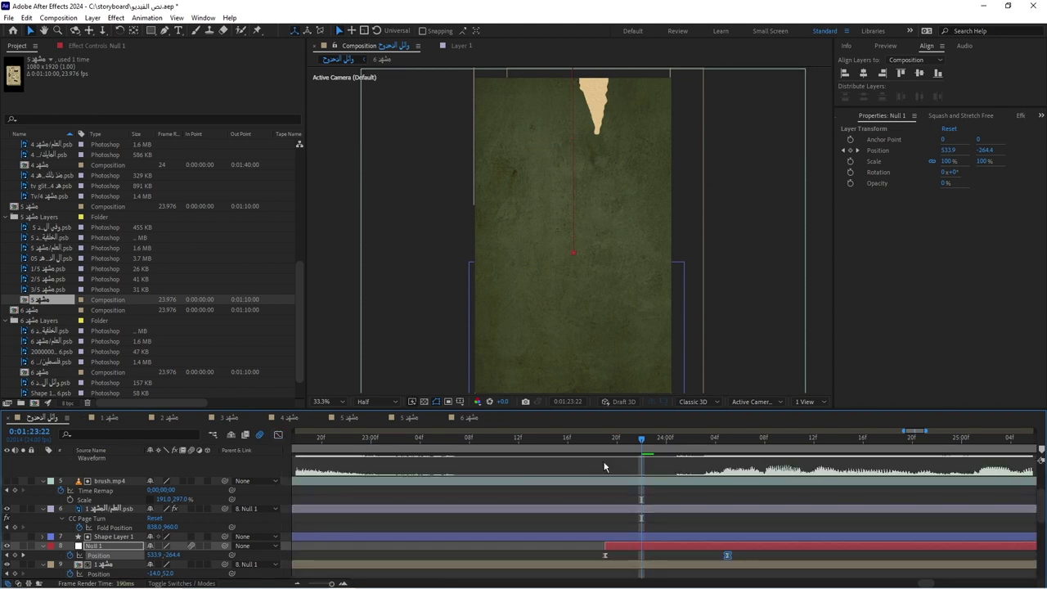
Scrub through the upward move around 0:01:23:19 to watch the map rise
click(585, 444)
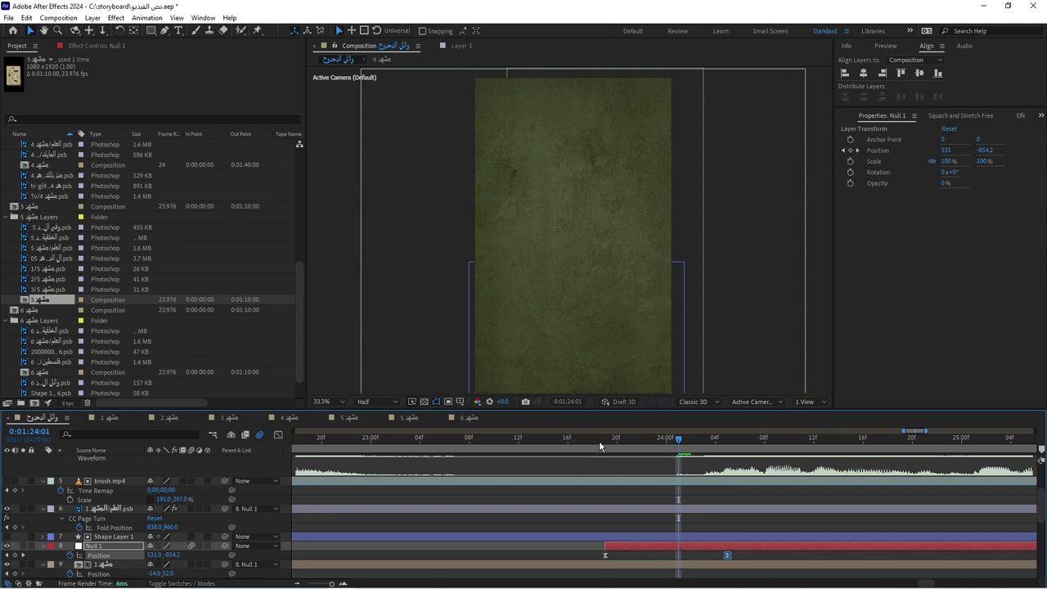
click(605, 440)
drag(611, 447, 647, 447)
scroll(586, 463, down, 3)
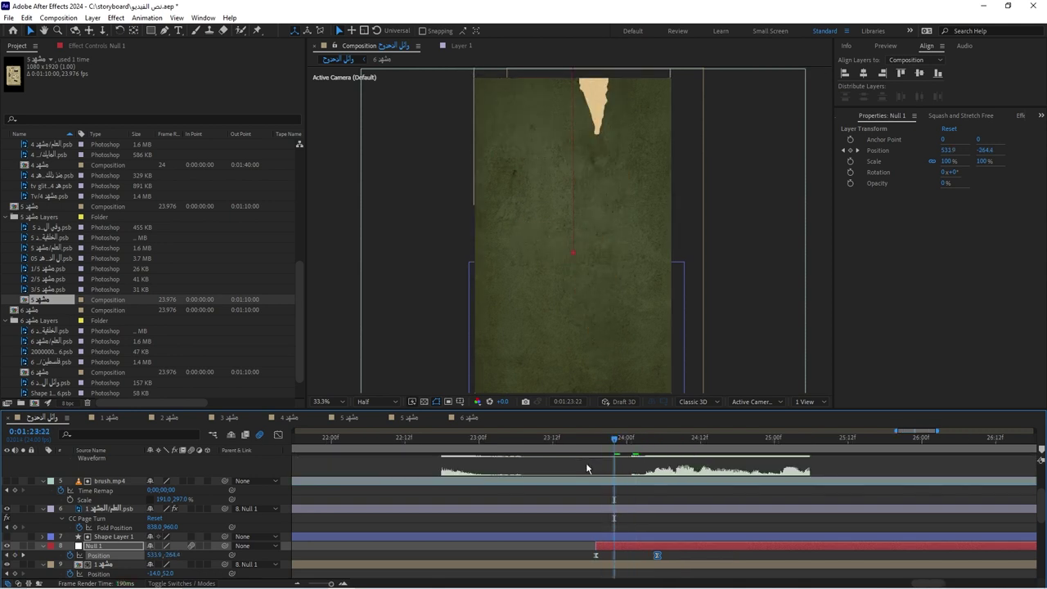
Pull the influence handles to round the speed curve into an ease, previewing to 0:01:24:05
click(277, 434)
drag(607, 557, 620, 555)
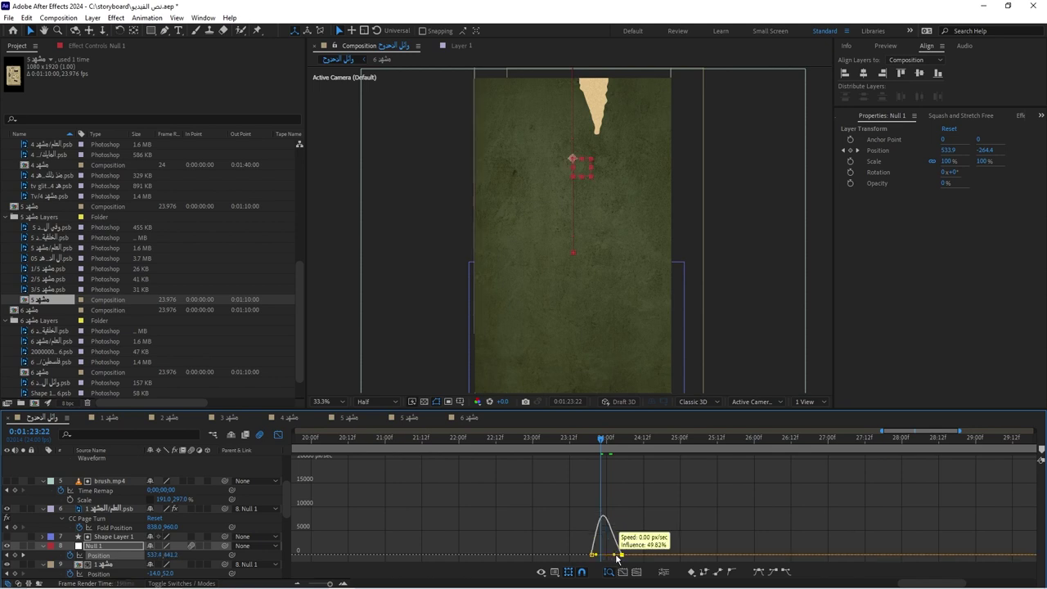
mouse_move(580, 439)
mouse_down()
mouse_move(557, 442)
mouse_move(628, 438)
mouse_up()
key(shift+F3)
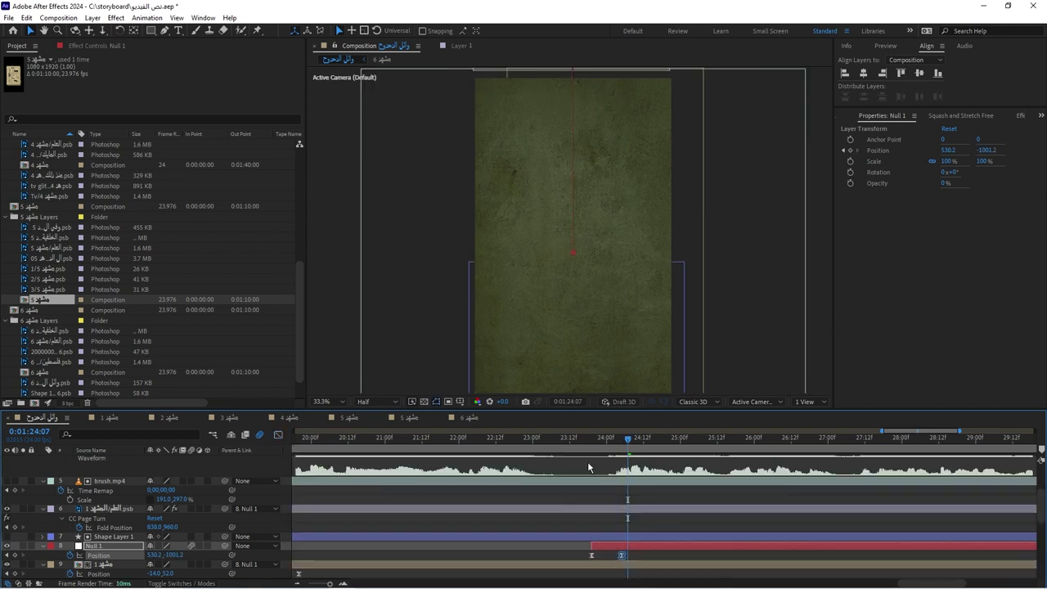
click(622, 449)
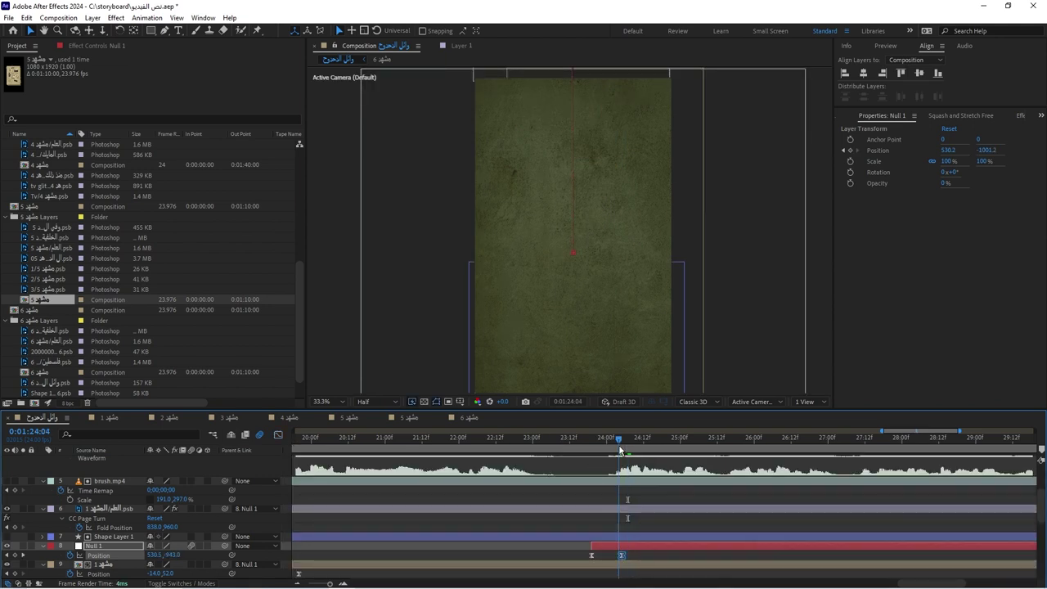
key(Page_Up)
key(Page_Up)
key(Page_Up)
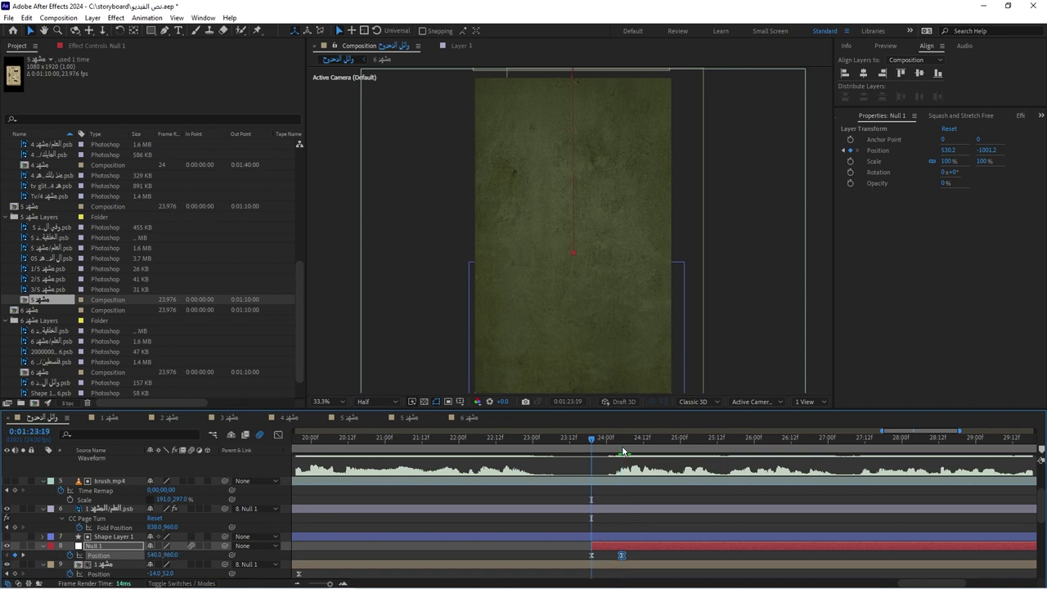
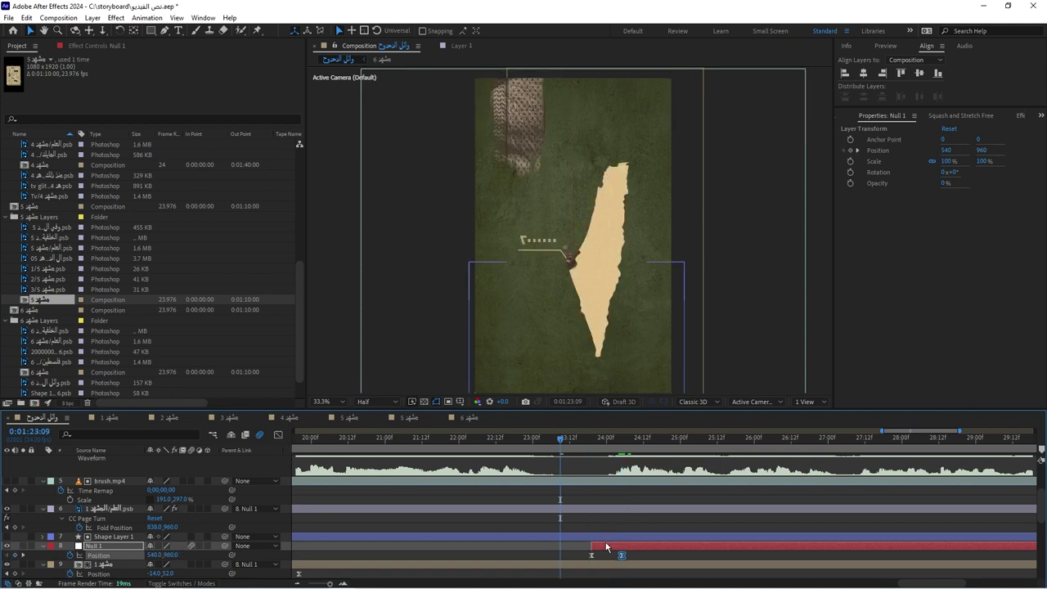
Move Null 1's first Position keyframe to the playhead and its second keyframe to 1:24:05
drag(604, 547, 575, 550)
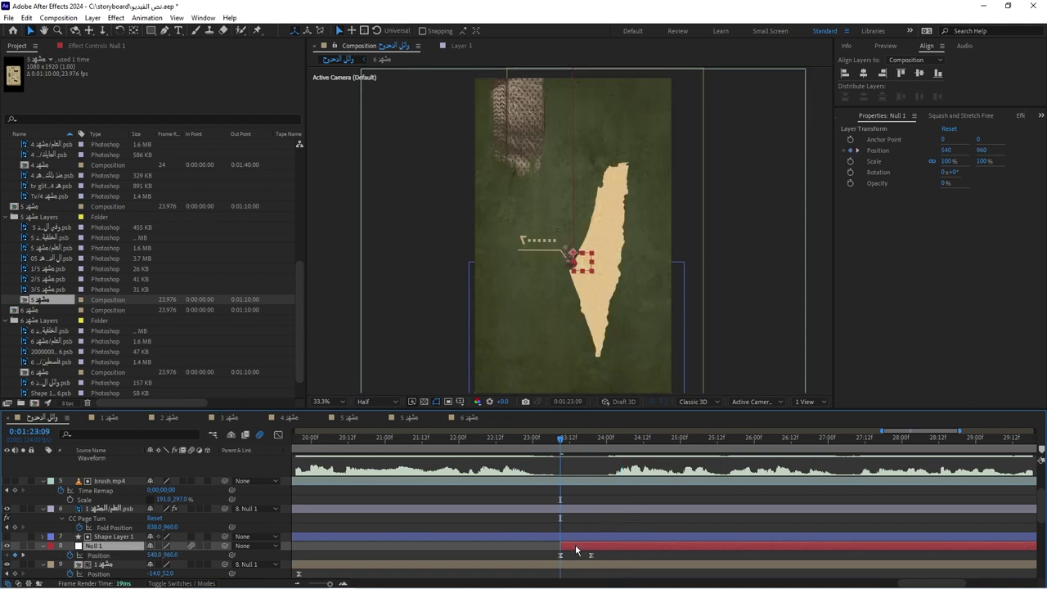
key(Page_Down)
key(Page_Down)
key(Page_Down)
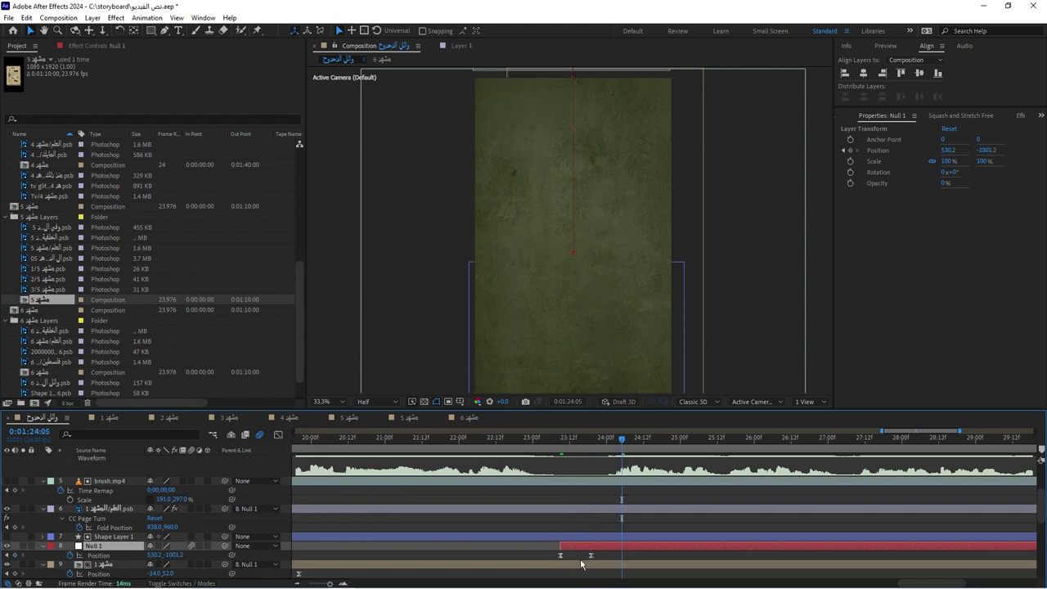
drag(590, 562, 622, 561)
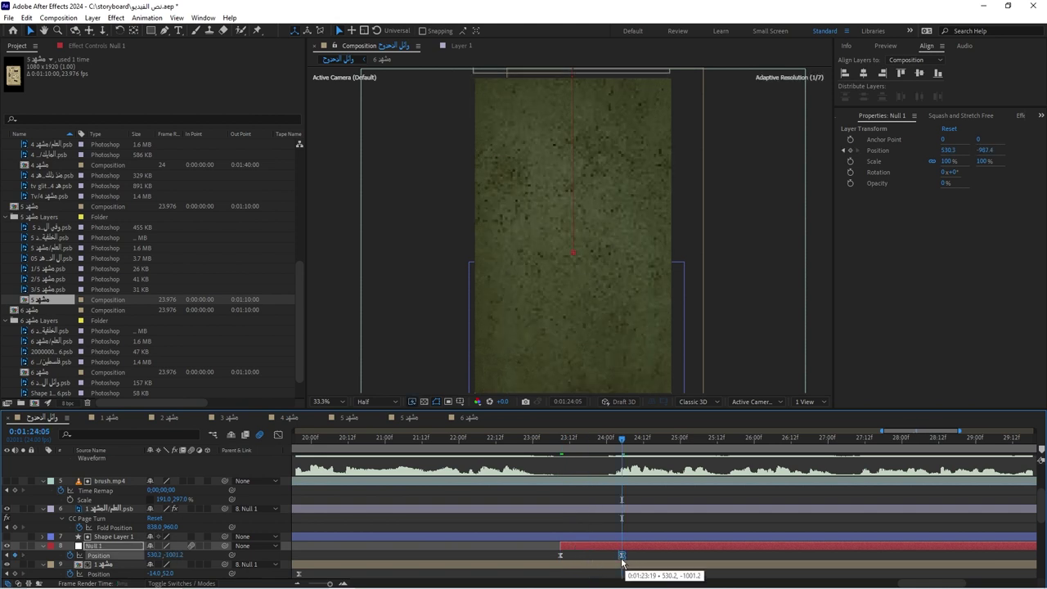
Check the map's exit frames around 1:23:12 and view the composition at 100%
click(557, 440)
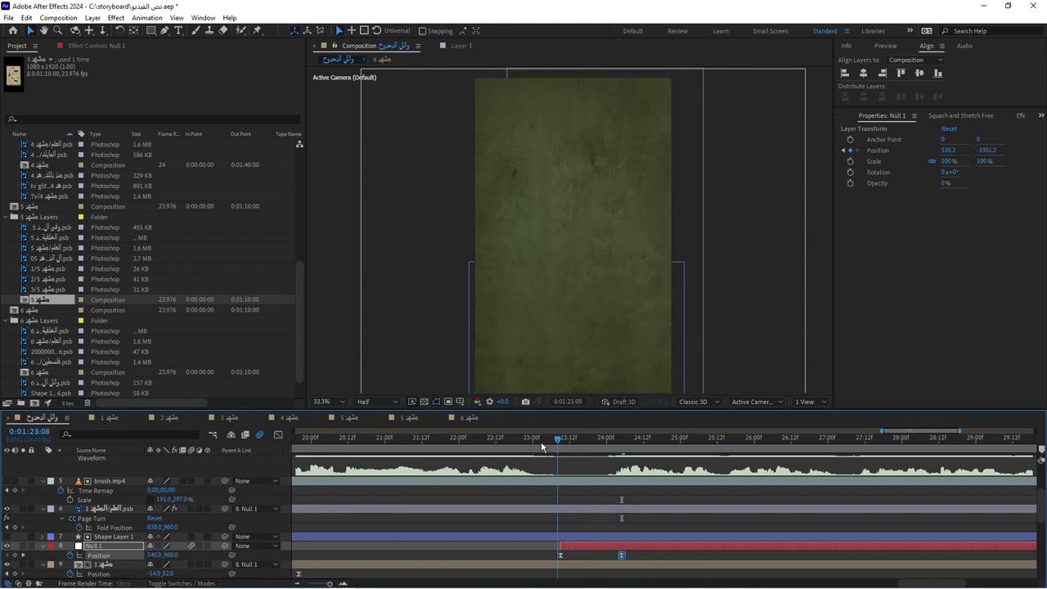
click(539, 441)
click(568, 440)
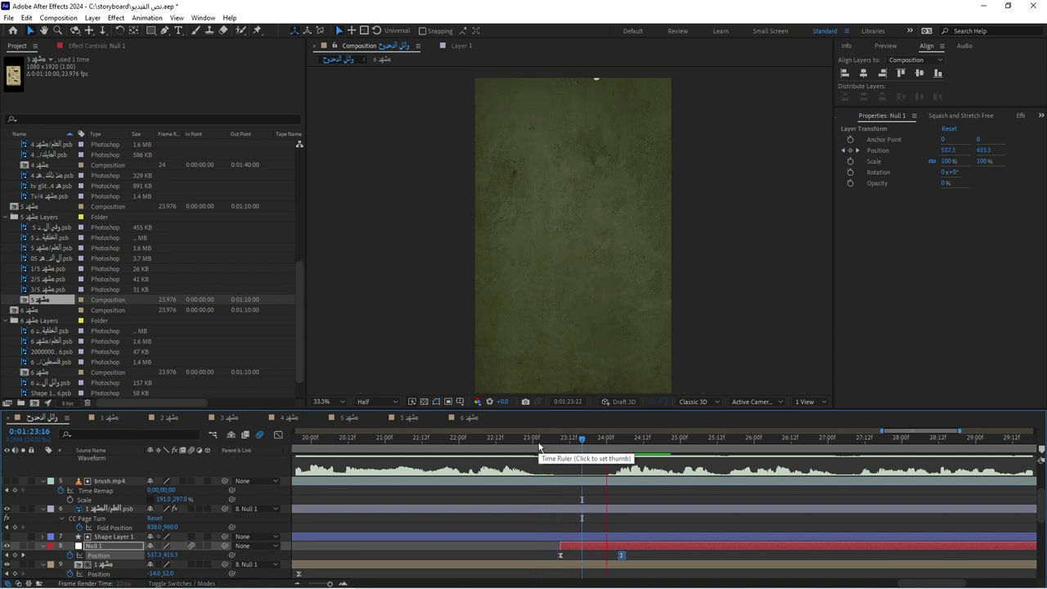
scroll(570, 254, up, 4)
scroll(571, 253, down, 1)
key(minus)
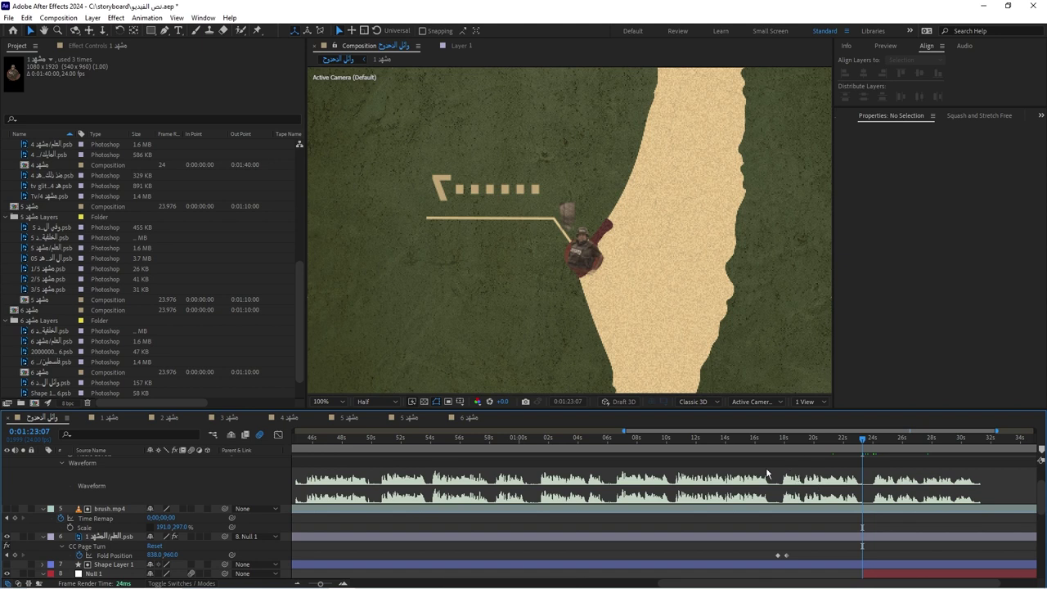
Select layer 9 in the main timeline to check its transform values
scroll(766, 473, down, 3)
click(830, 510)
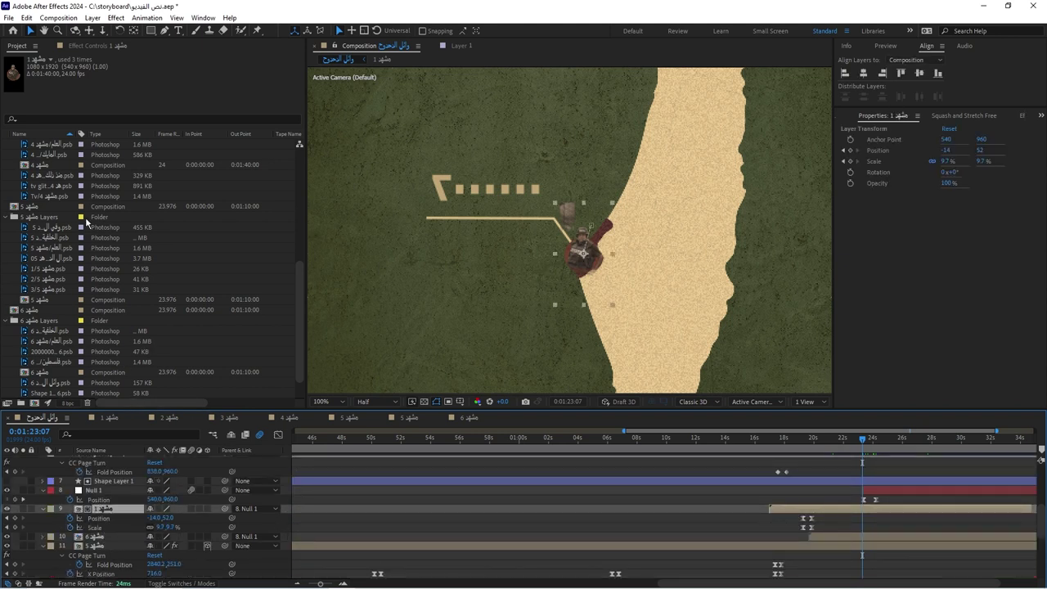
scroll(69, 215, up, 5)
scroll(70, 215, up, 4)
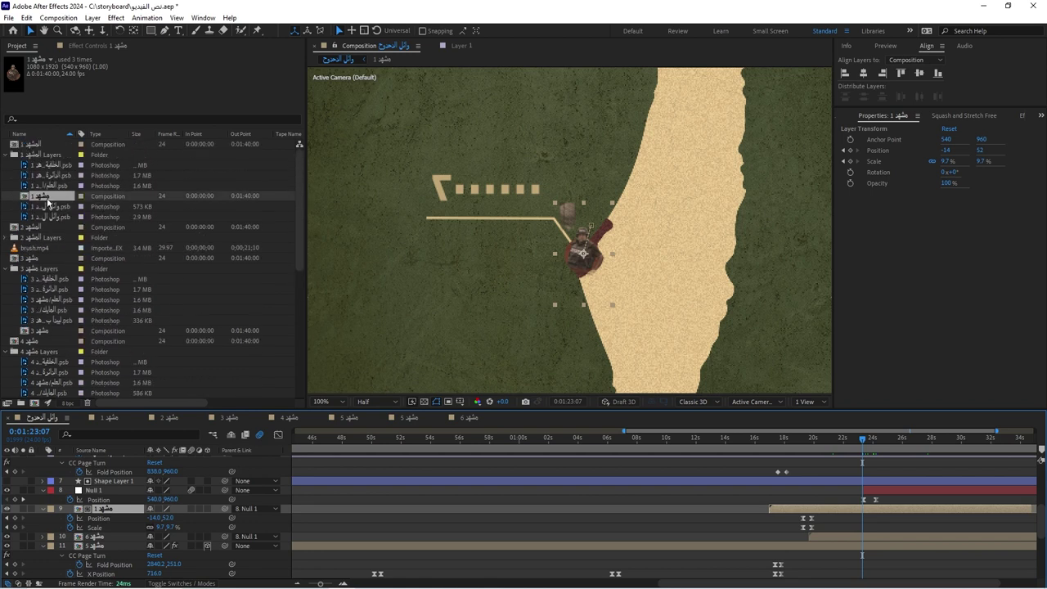
Duplicate the scene 1 composition in the Project panel and rename the copy مشهد 1.2
right_click(45, 199)
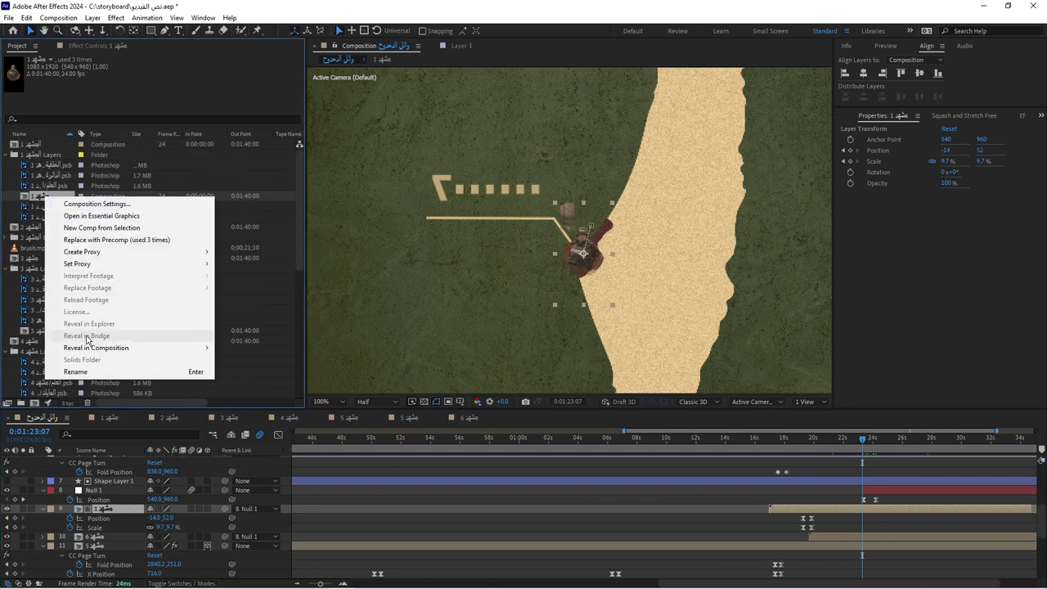
click(36, 198)
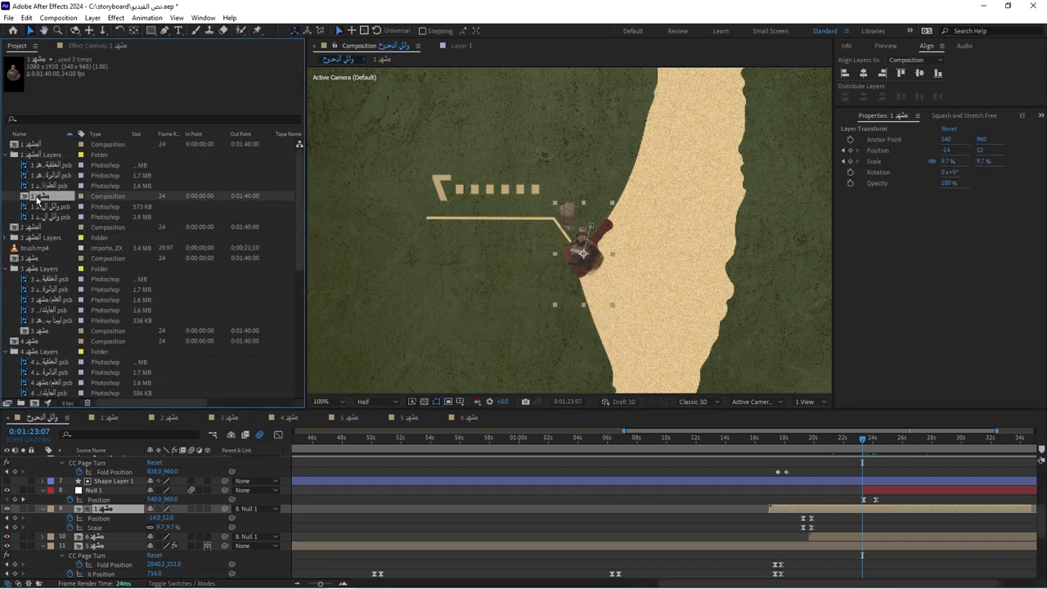
key(ctrl+d)
right_click(45, 208)
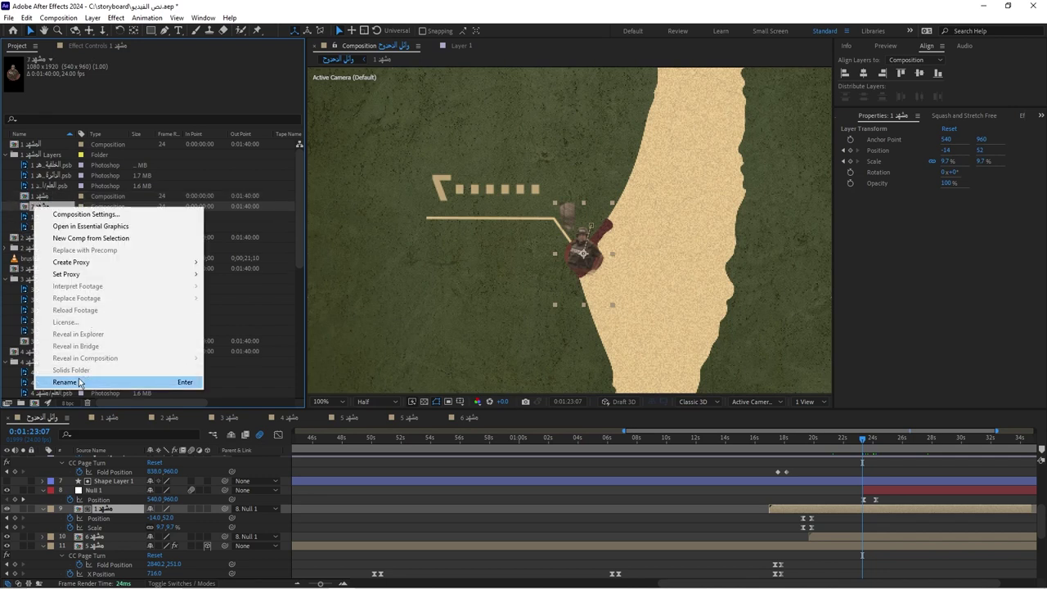
click(121, 382)
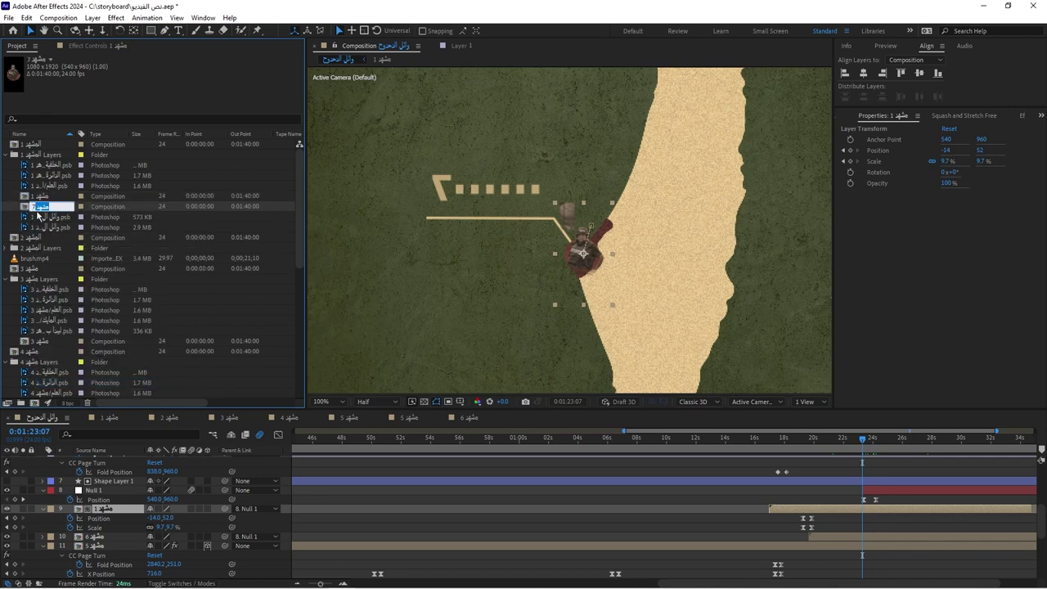
text(7)
key(Return)
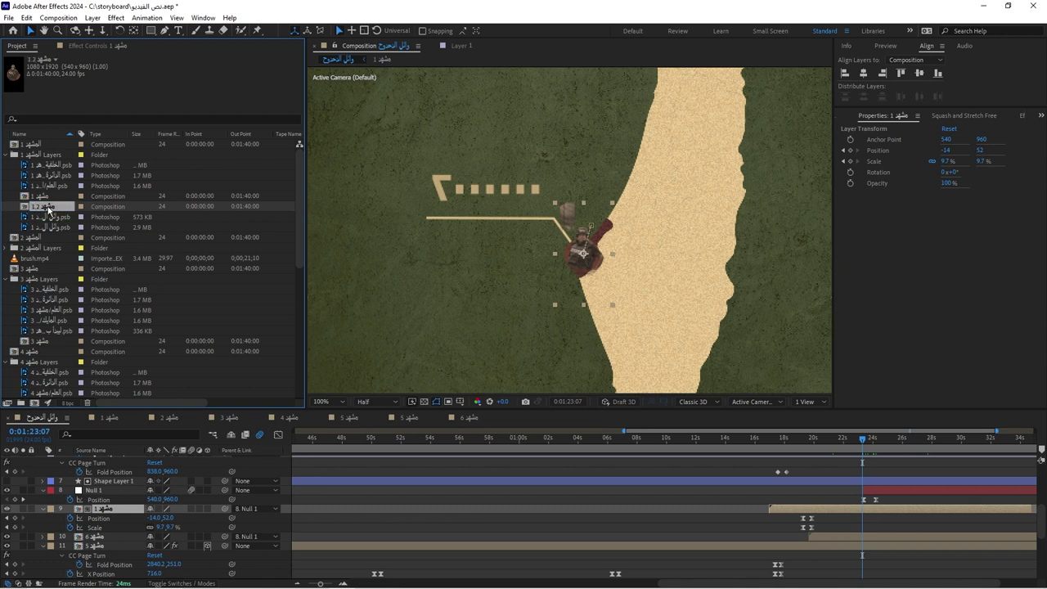
Replace layer 9's source with the مشهد 1.2 composition
drag(787, 530, 817, 511)
key(u)
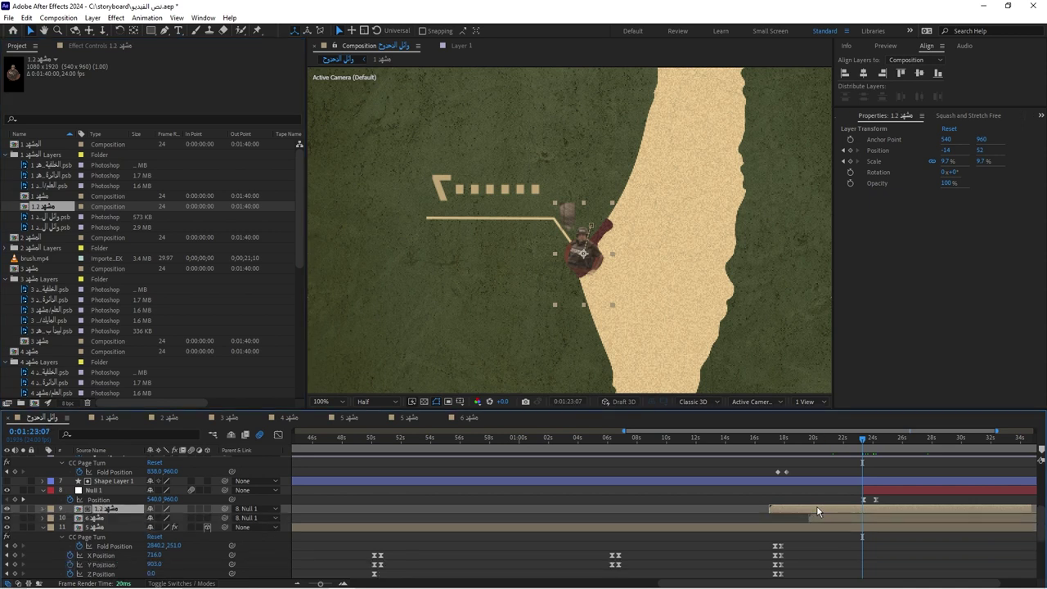
key(Page_Up)
key(Page_Up)
key(Page_Up)
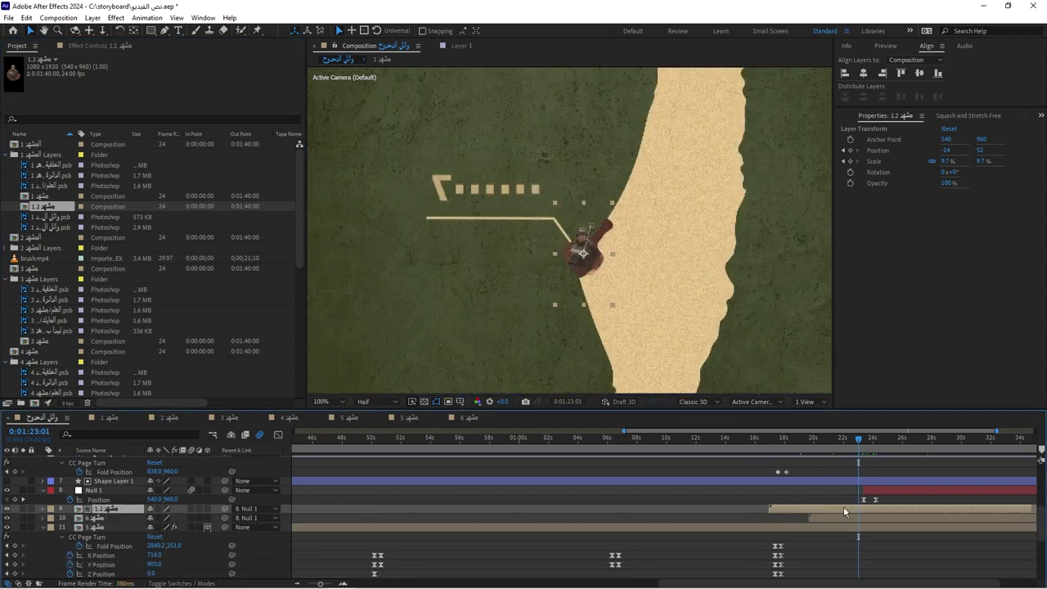
Inspect layer 4 inside the مشهد 1.2 precomp, then return to the main composition
double_click(843, 507)
click(431, 507)
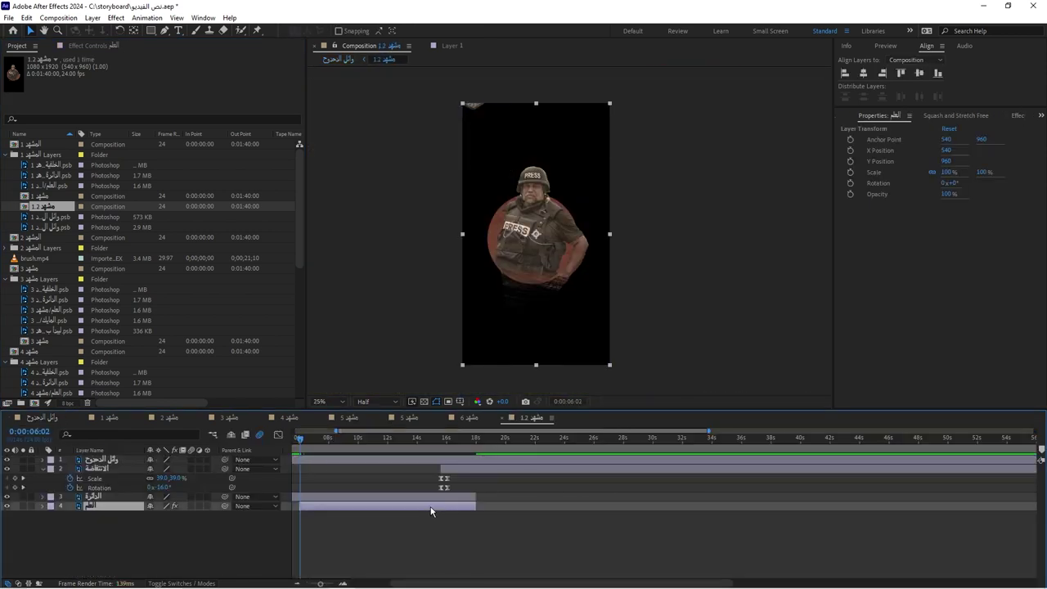
click(43, 418)
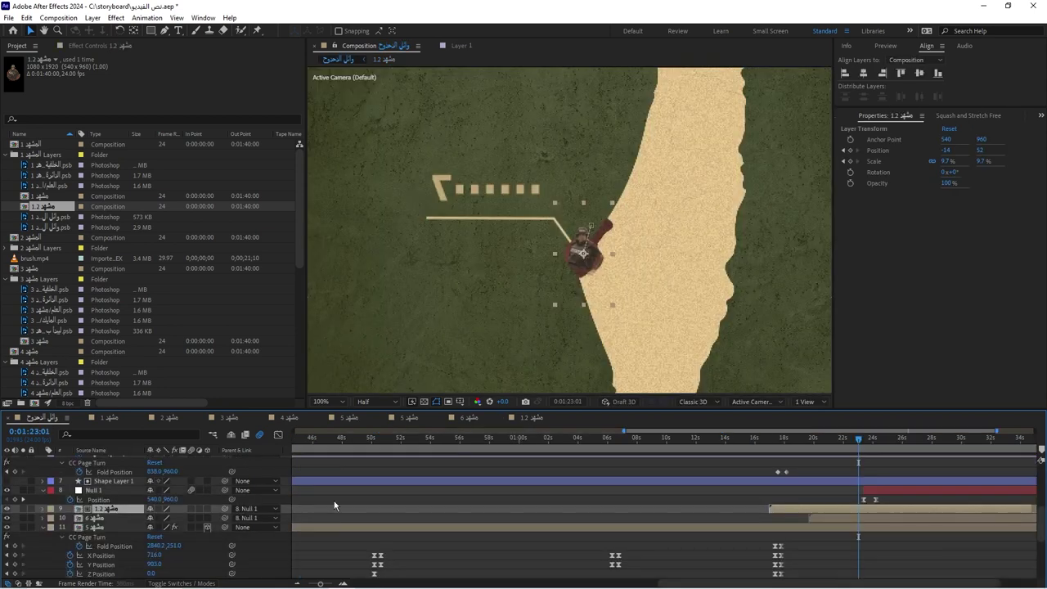
Scrub to the map's exit move near 1:23:10 and fit the composition in the viewer
scroll(709, 525, down, 5)
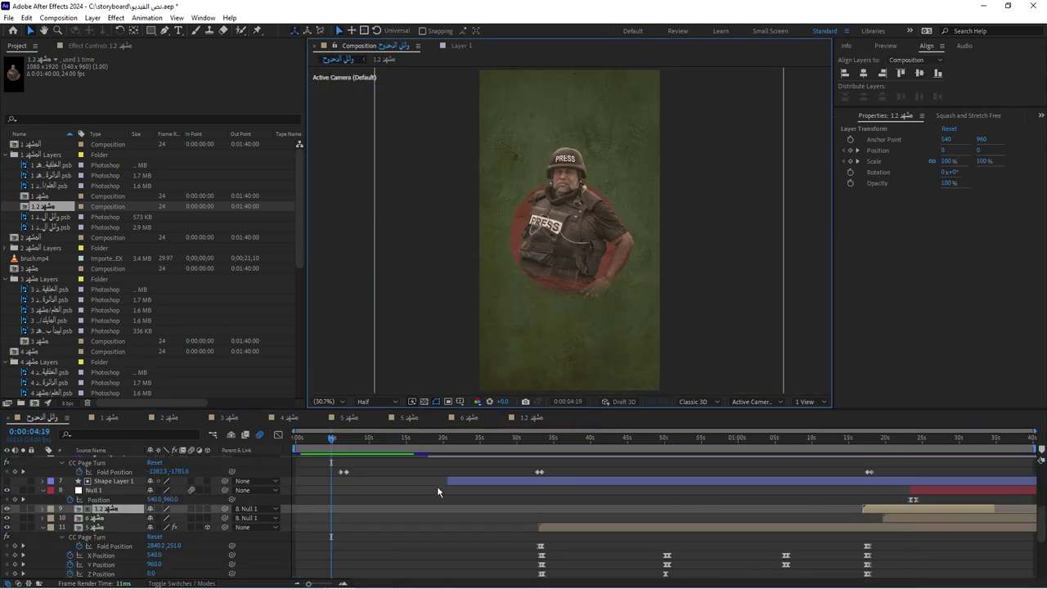
drag(331, 443, 351, 443)
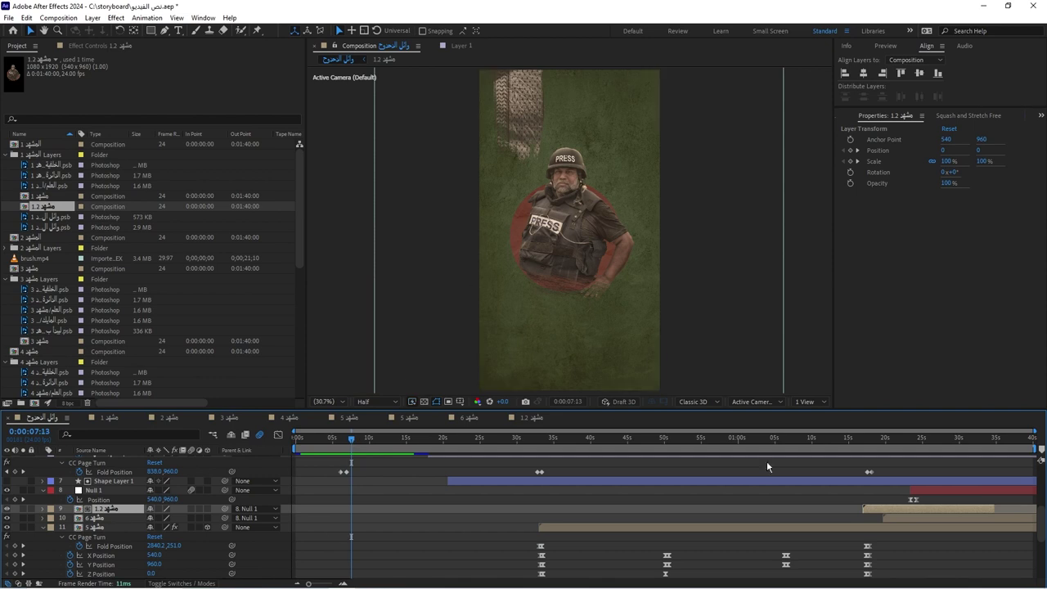
drag(896, 443, 910, 443)
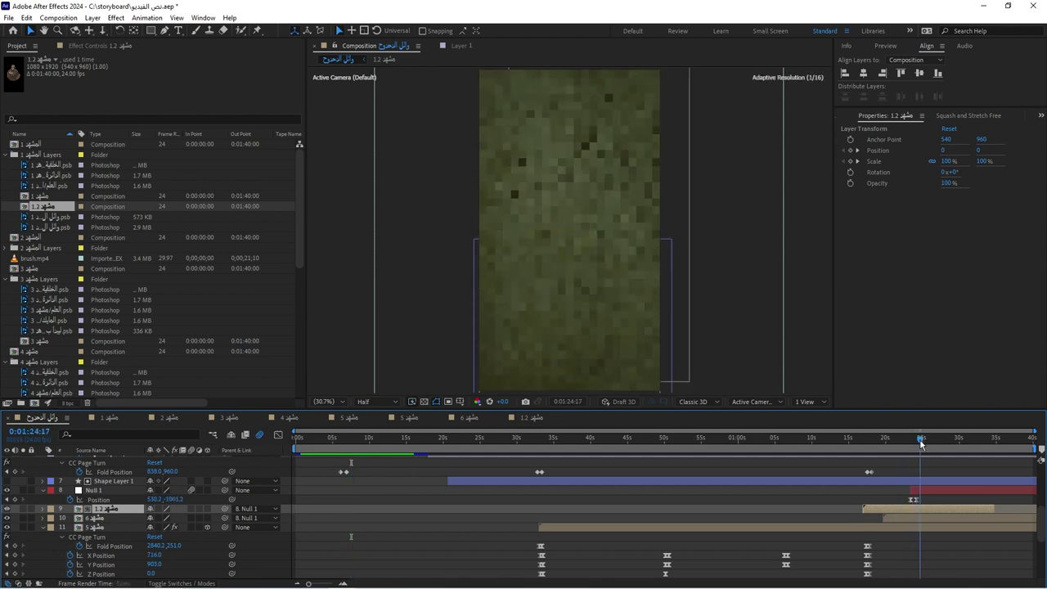
scroll(567, 295, up, 8)
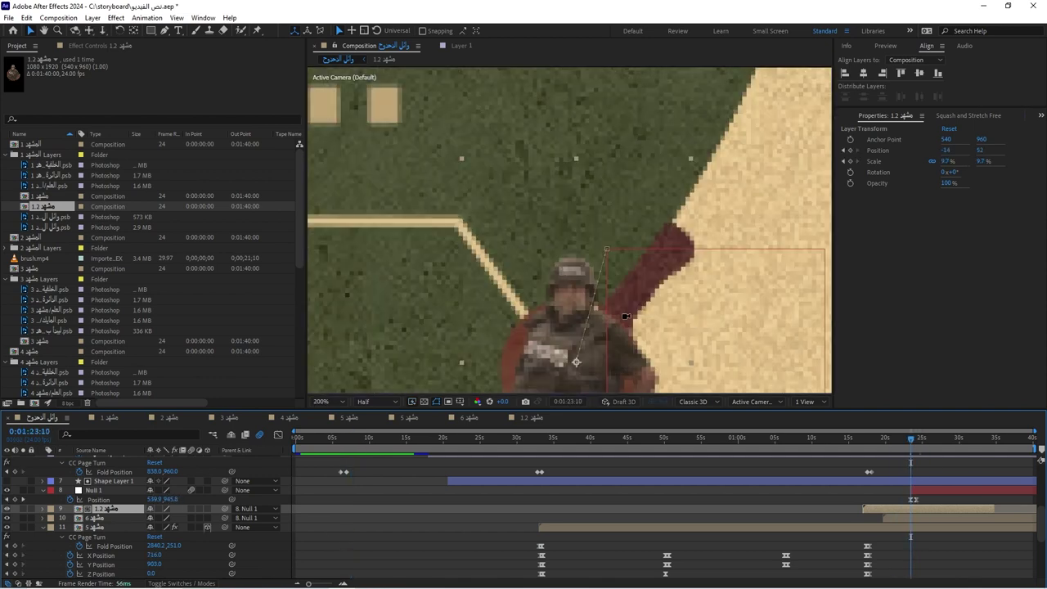
scroll(625, 316, down, 4)
scroll(672, 342, down, 2)
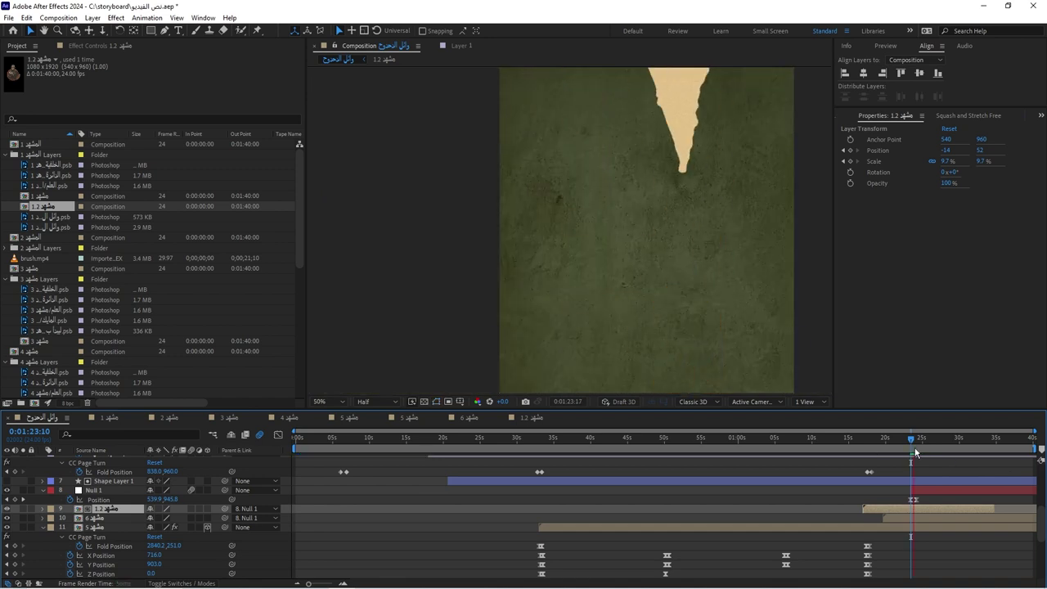
key(shift+Page_Down)
click(320, 402)
click(340, 219)
scroll(824, 458, up, 4)
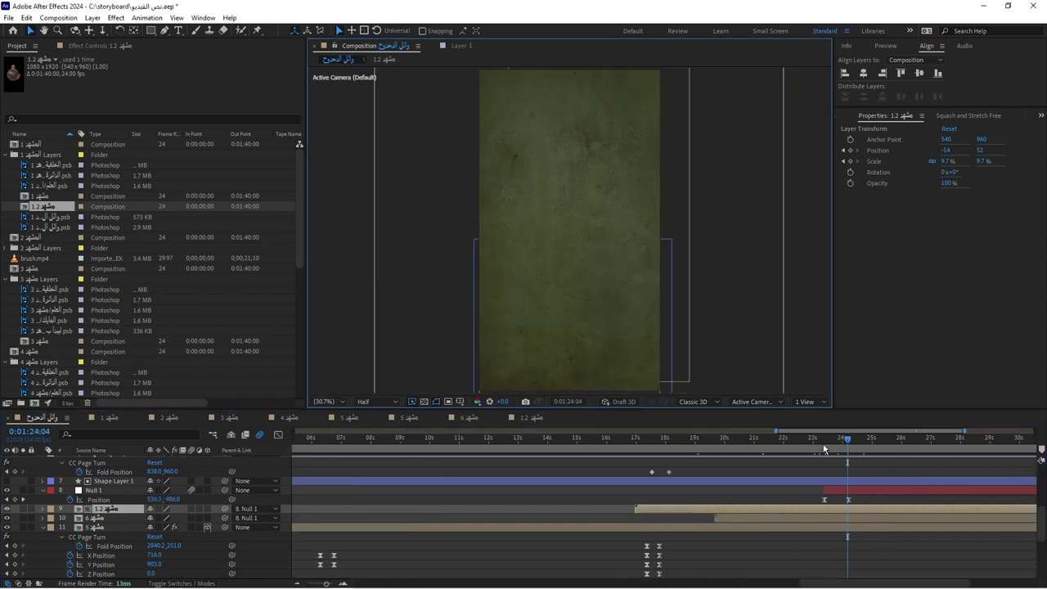
Step through the map's exit frame by frame from 1:23:08 to 1:23:21
click(824, 448)
key(shift+Page_Down)
key(Page_Down)
key(Page_Down)
key(Page_Down)
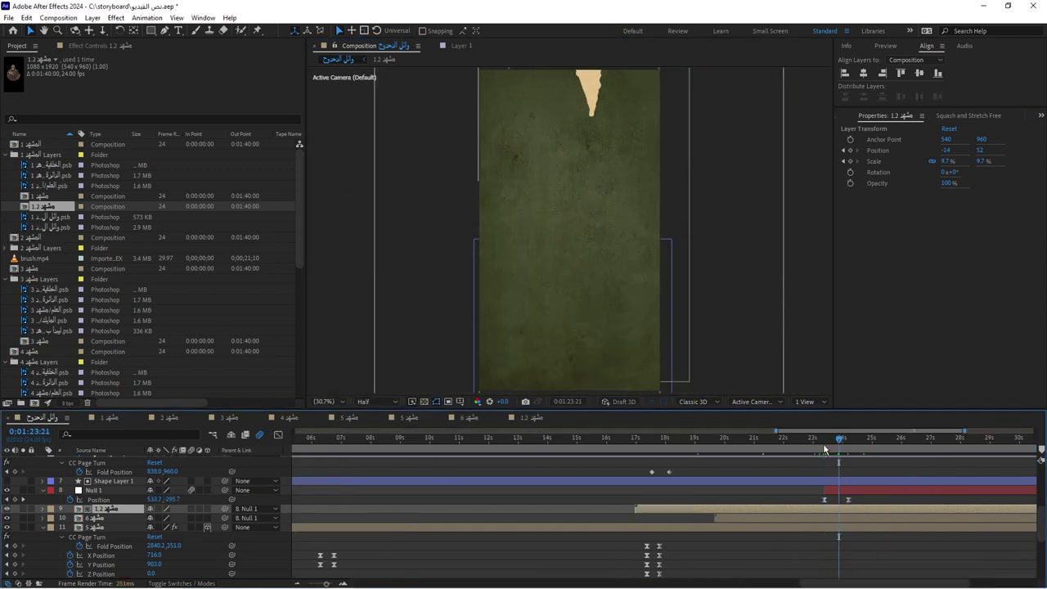
scroll(823, 443, up, 2)
drag(823, 443, 816, 442)
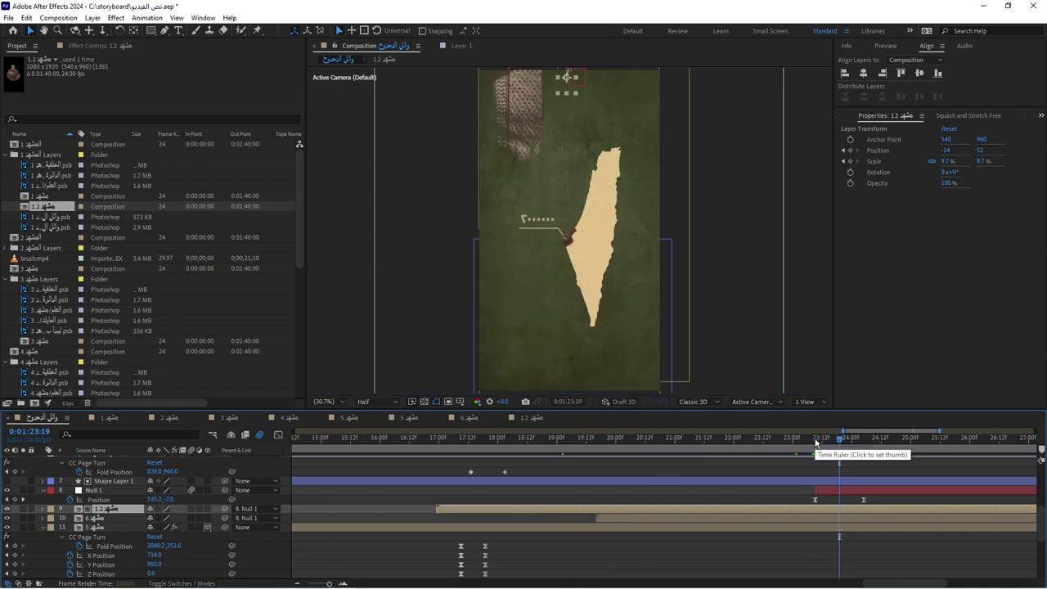
key(shift+Page_Down)
Shift Null 1's Position keyframe and layer bar later, then preview the map transition
drag(863, 499, 839, 502)
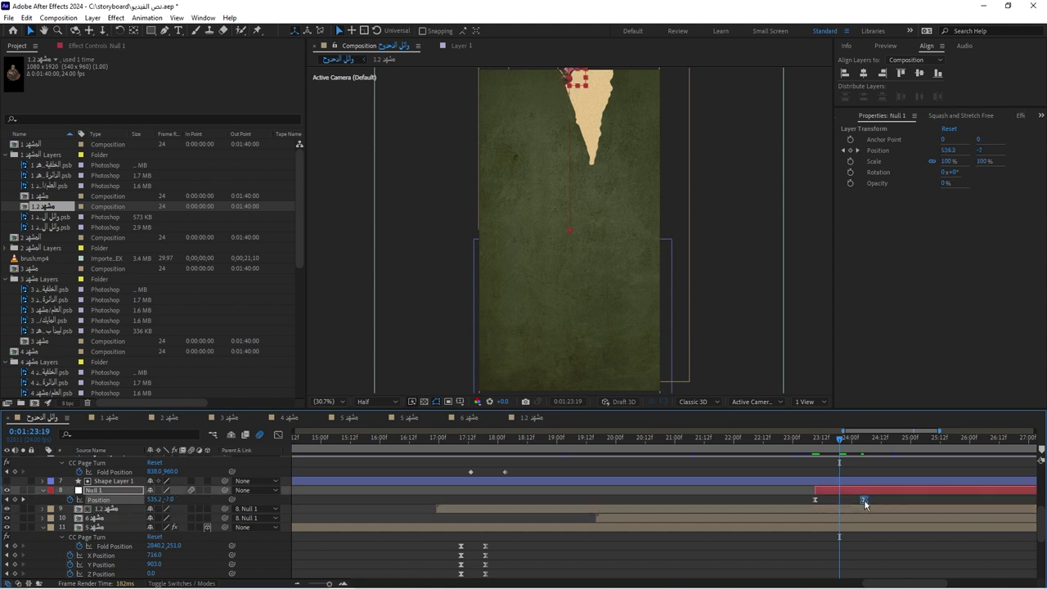
click(789, 443)
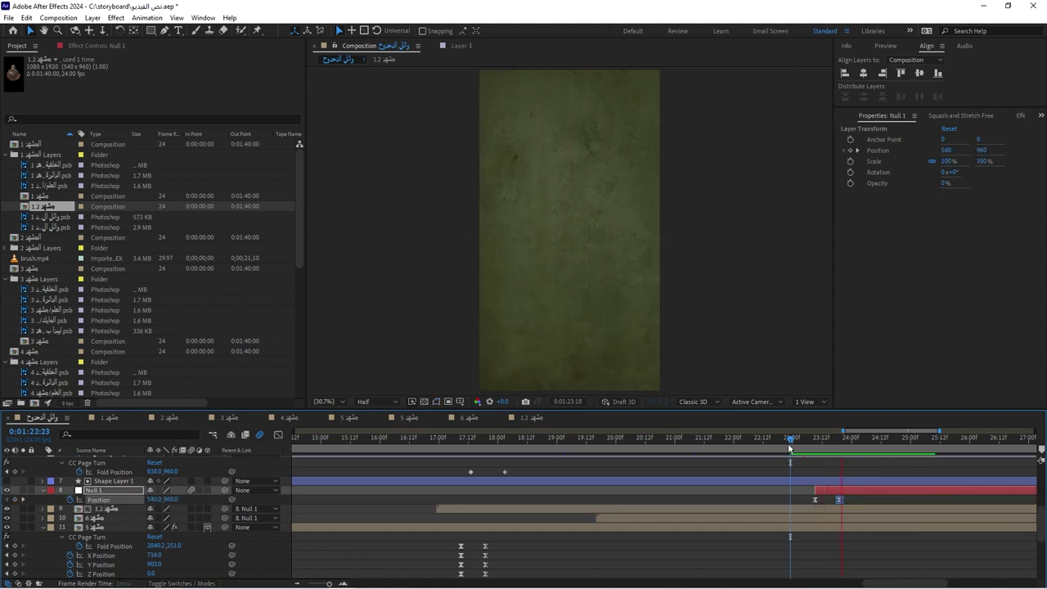
key(shift+Home)
scroll(872, 477, up, 3)
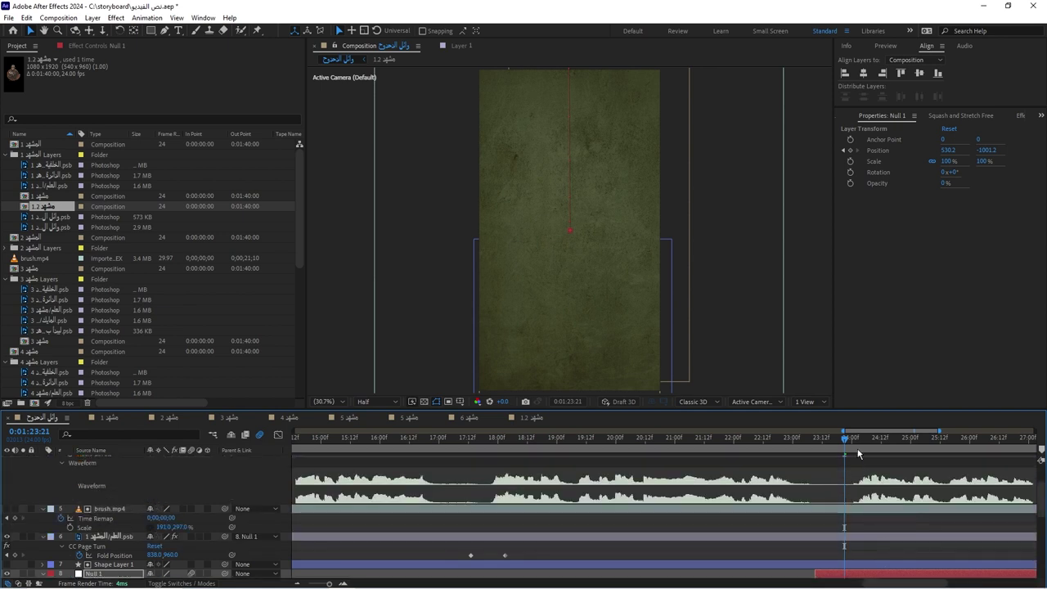
scroll(839, 543, down, 1)
drag(839, 545, 860, 552)
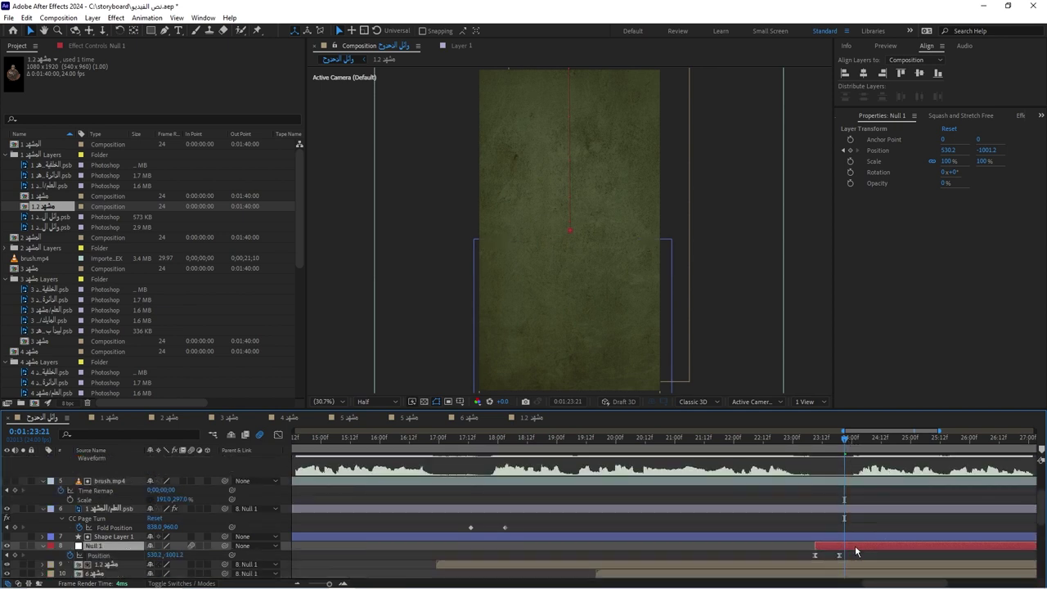
key(space)
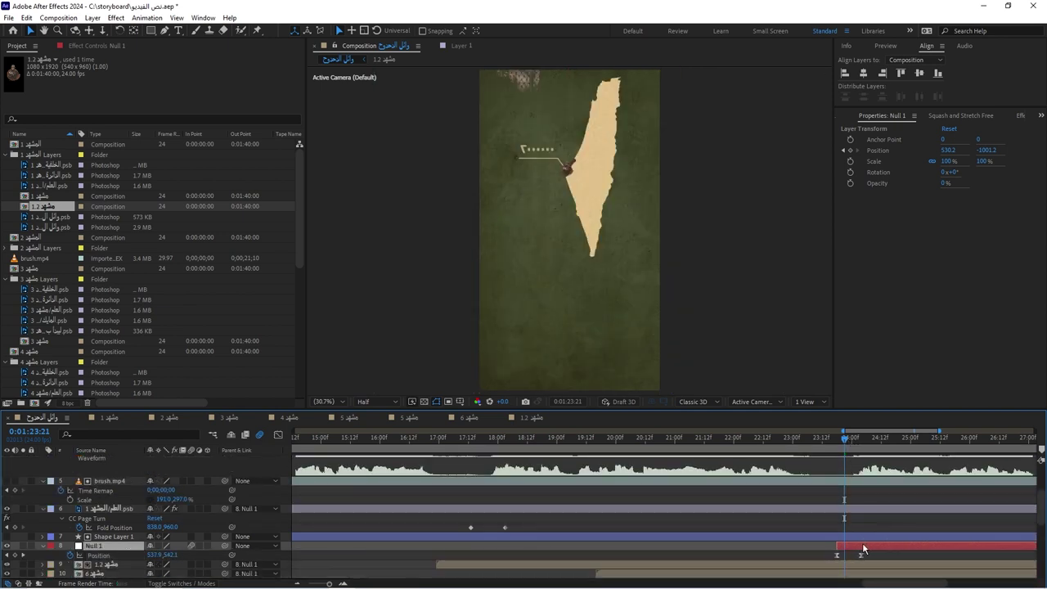
Bring the 2024.1.7 date text from the مشهد 5 precomp into the main composition
scroll(736, 532, down, 3)
click(688, 518)
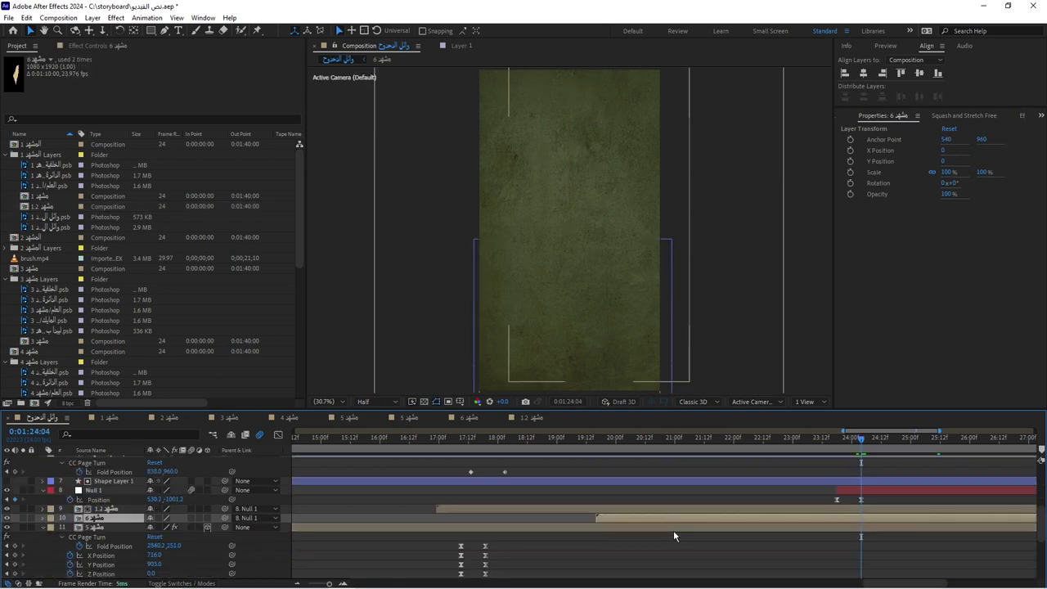
double_click(661, 526)
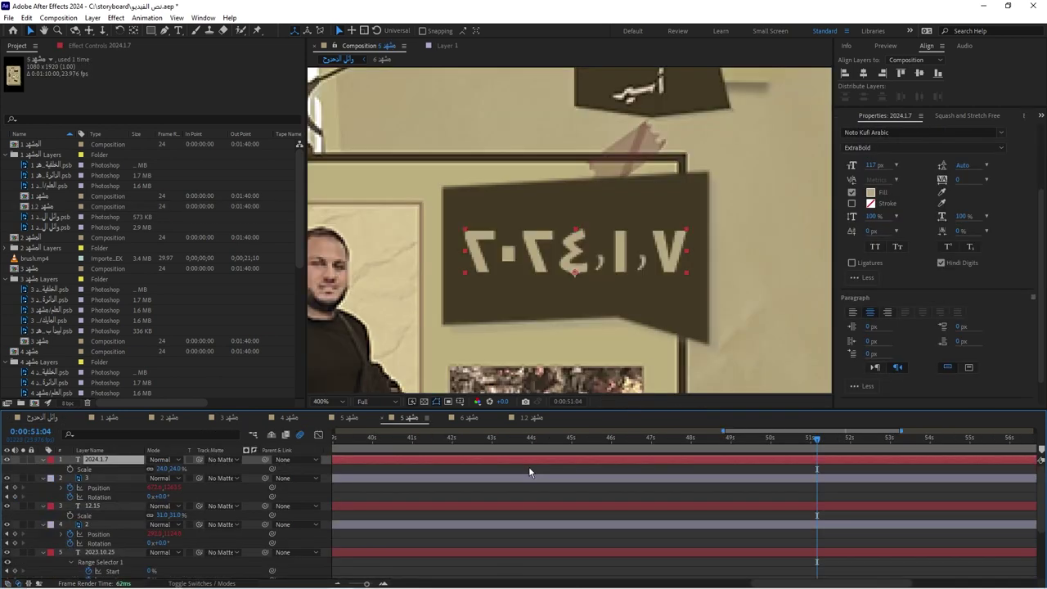
click(54, 419)
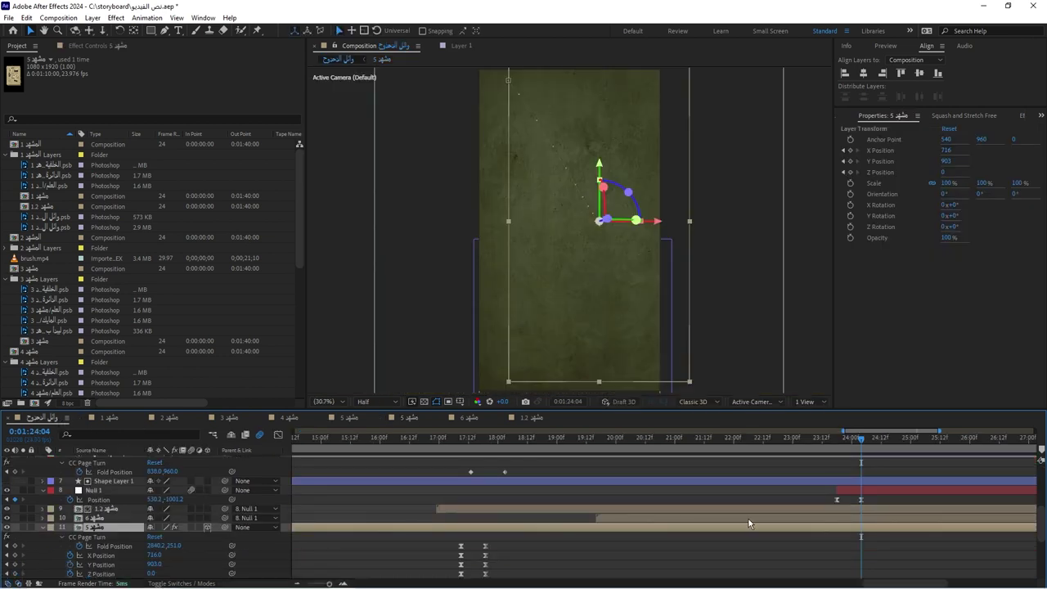
key(ctrl+v)
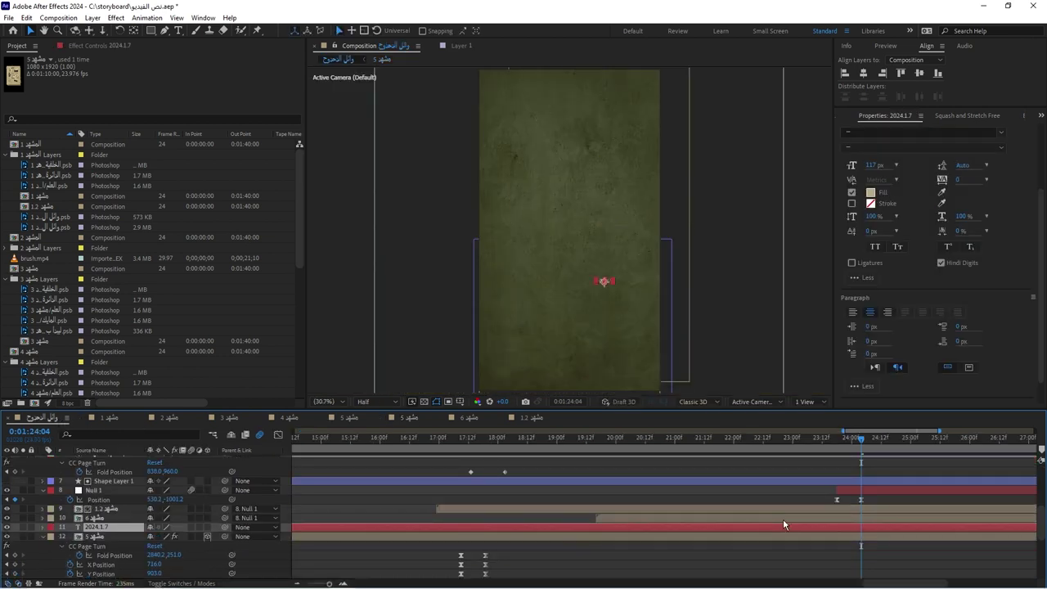
Move the date text above Null 1, trim it to start at the playhead, and shift its End keyframes earlier
key(ctrl+bracketright)
key(ctrl+bracketright)
key(ctrl+bracketright)
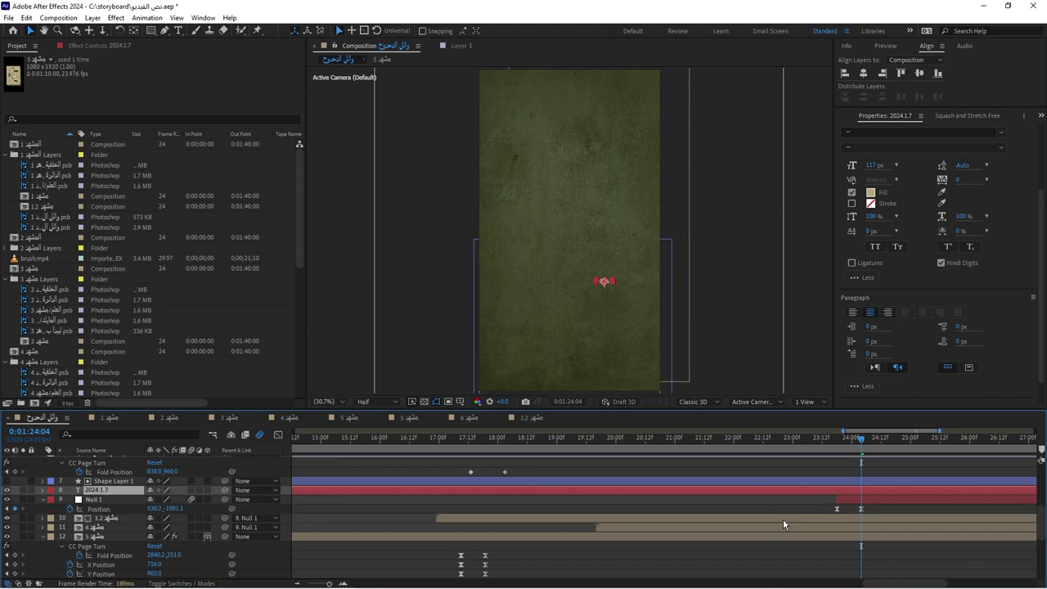
key(alt+bracketleft)
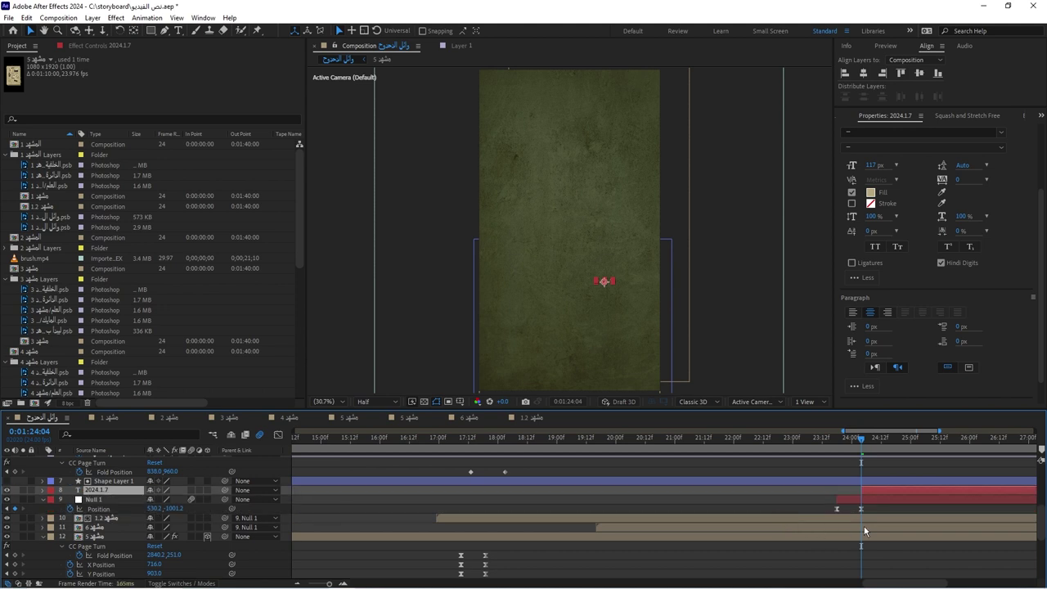
key(u)
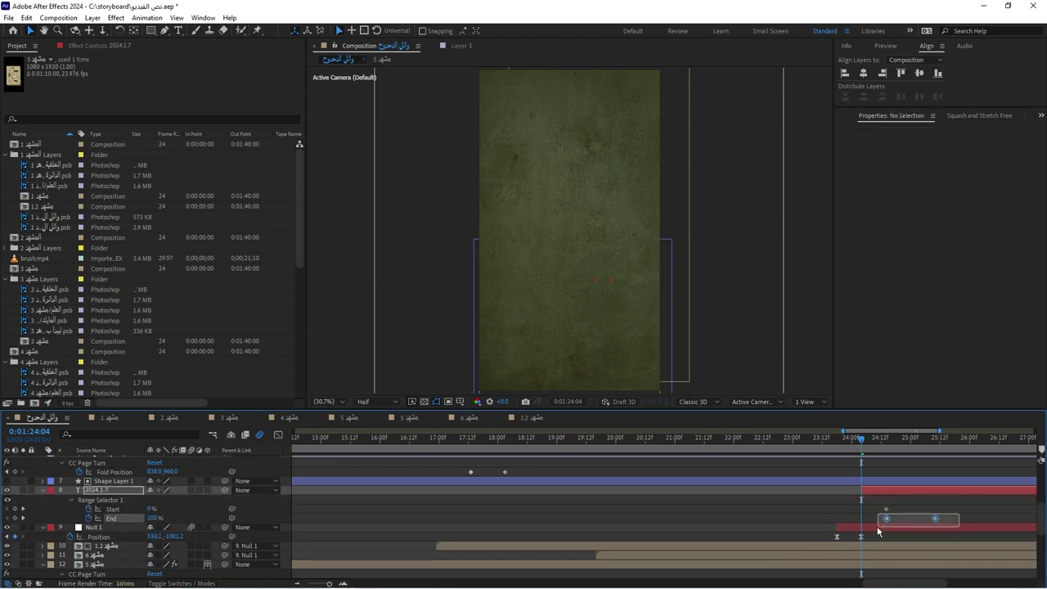
drag(959, 512, 850, 525)
click(884, 488)
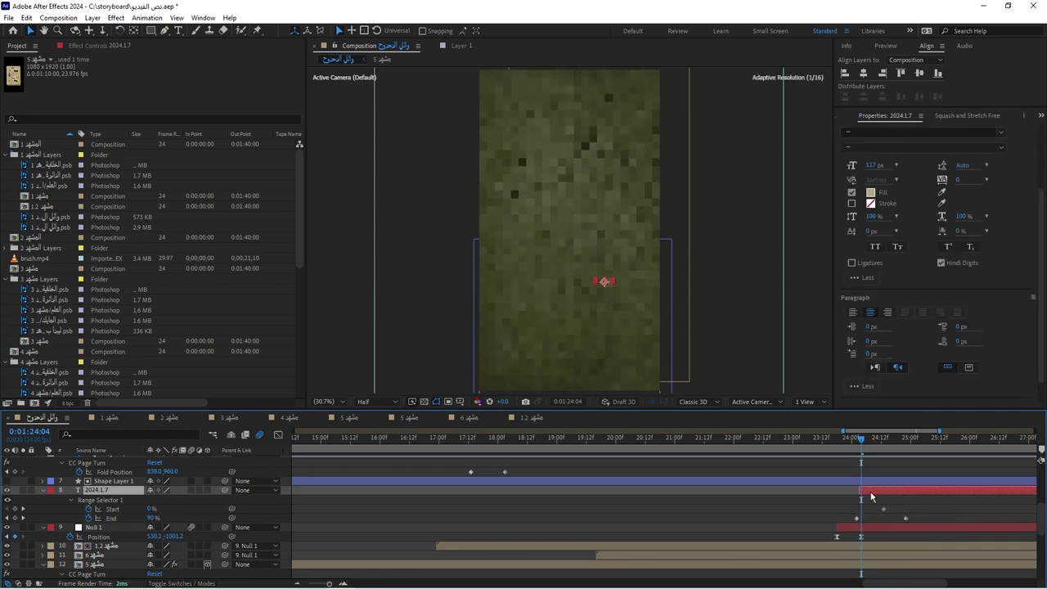
Scale the date text to 314% and select its characters for editing at 1:25:00
key(s)
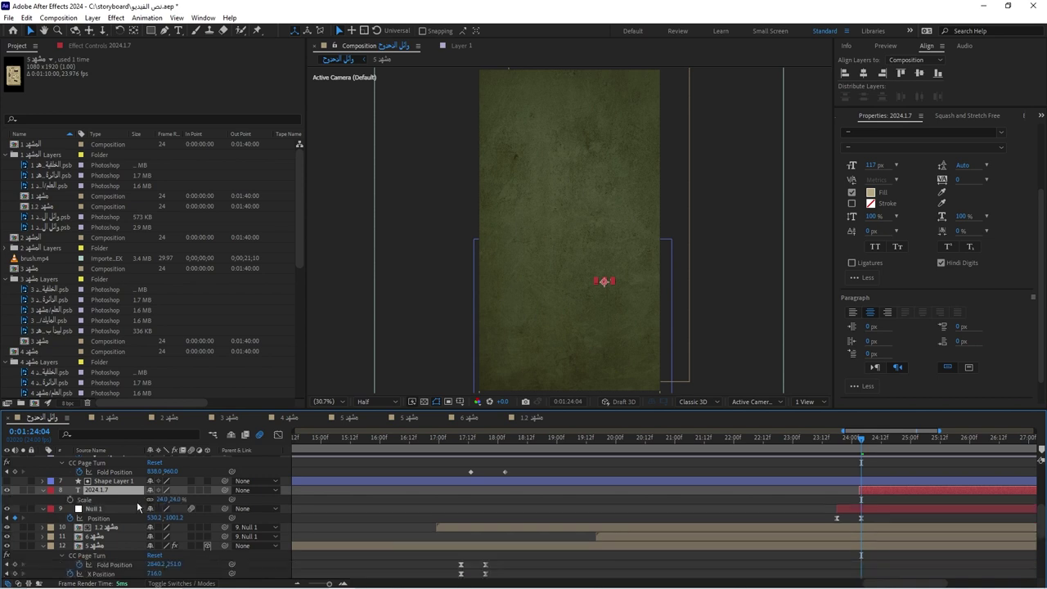
drag(163, 499, 317, 499)
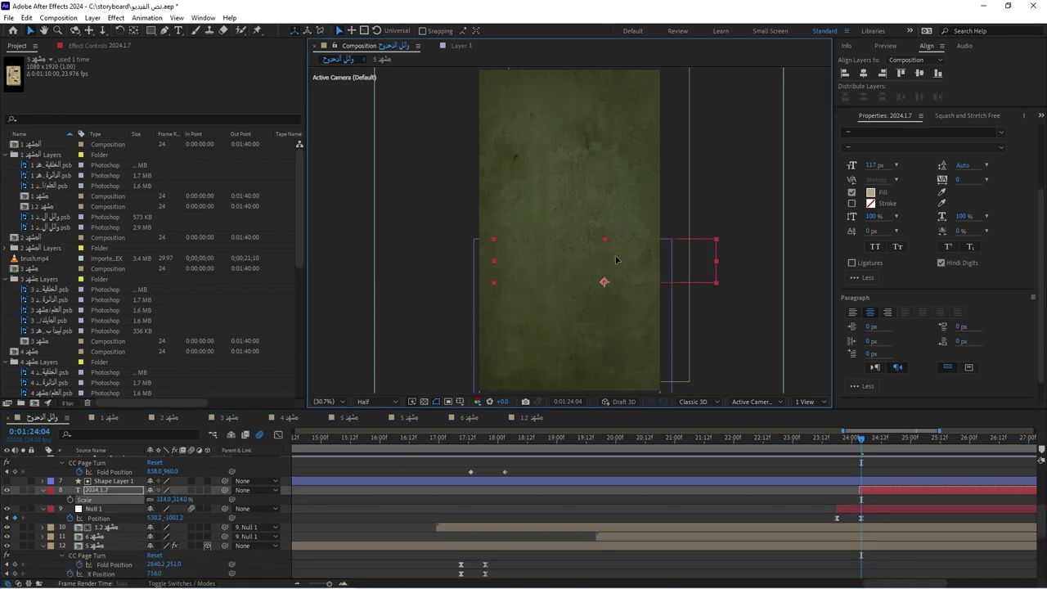
double_click(587, 239)
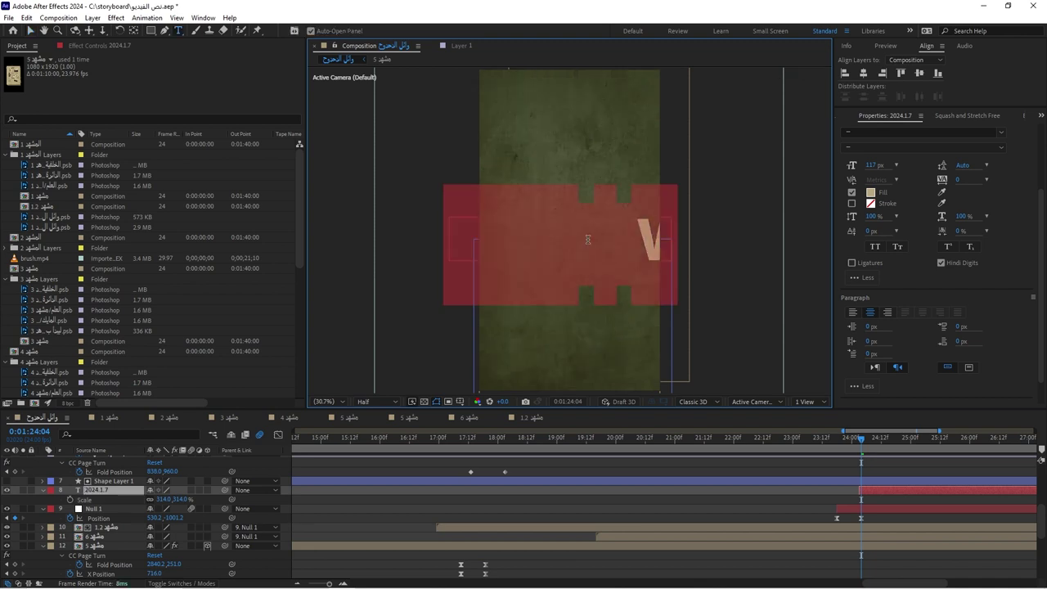
key(End)
drag(637, 245, 452, 243)
drag(865, 448, 912, 442)
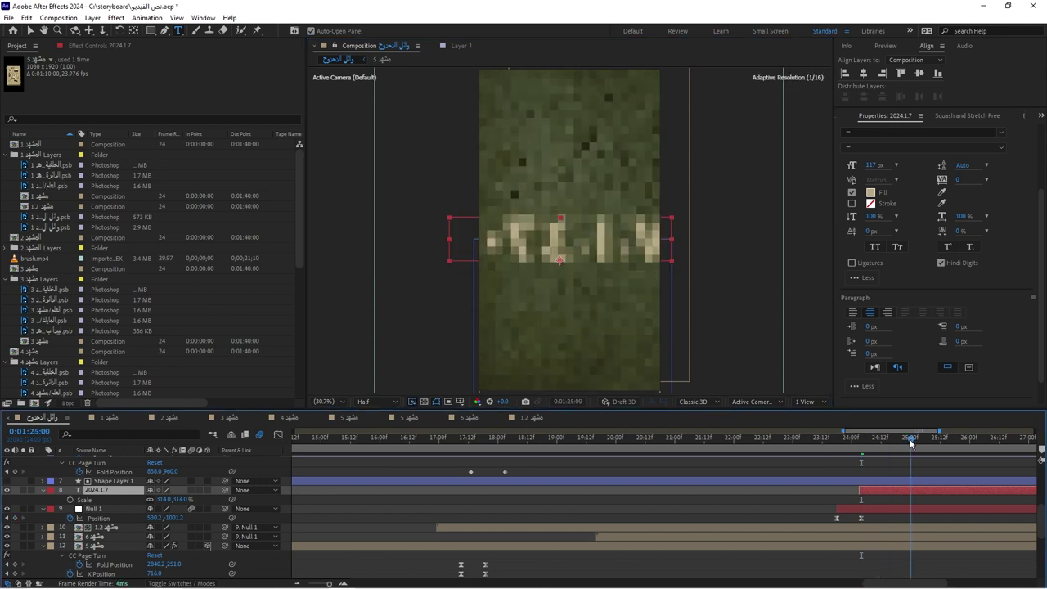
Delete the 2024.1 digits from the date text, leaving only ٧
drag(641, 257, 556, 245)
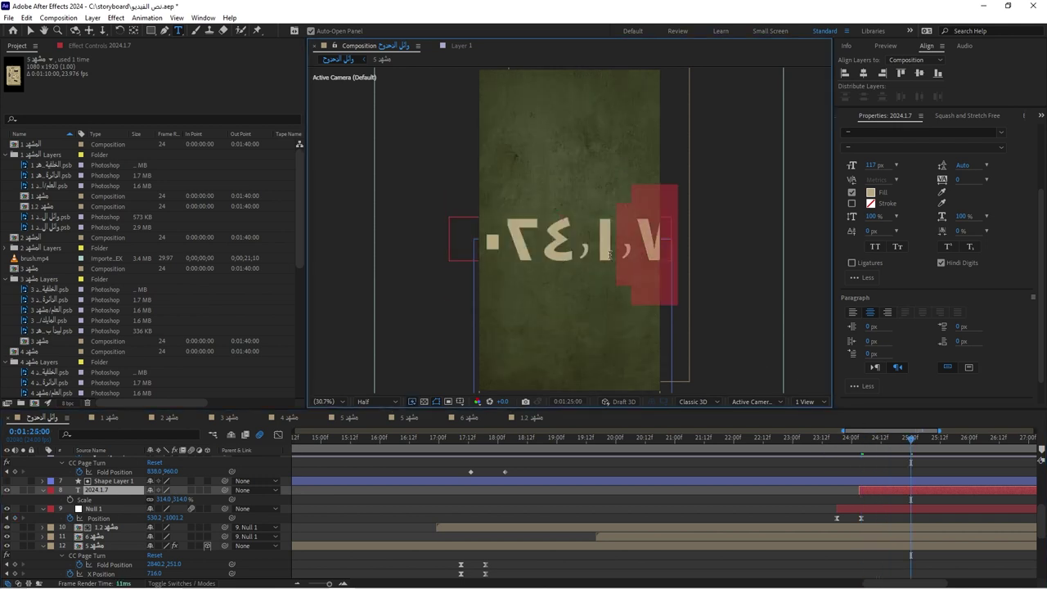
click(493, 250)
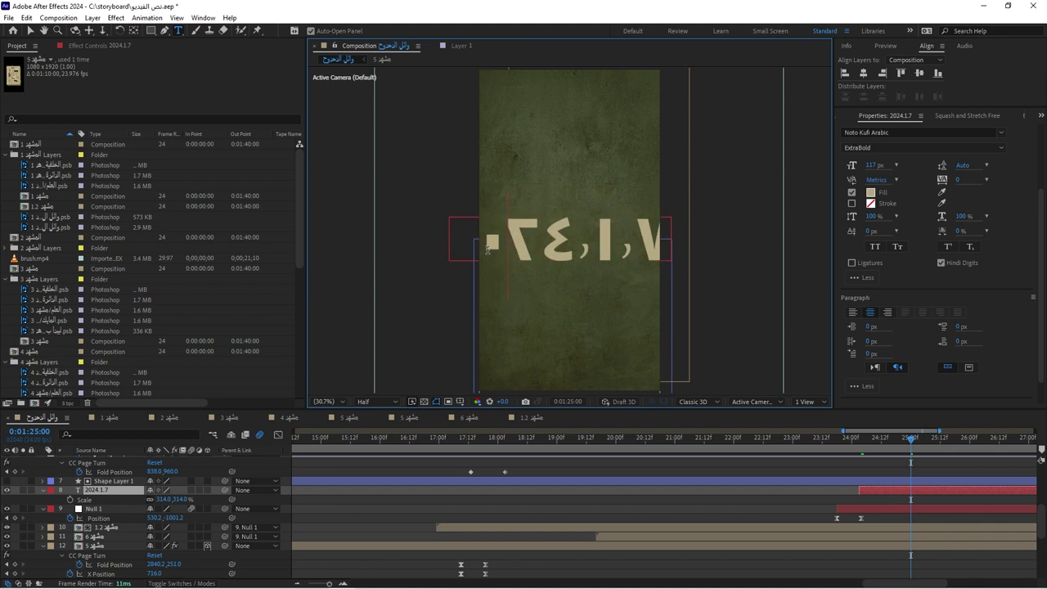
key(BackSpace)
key(BackSpace)
drag(585, 246, 475, 246)
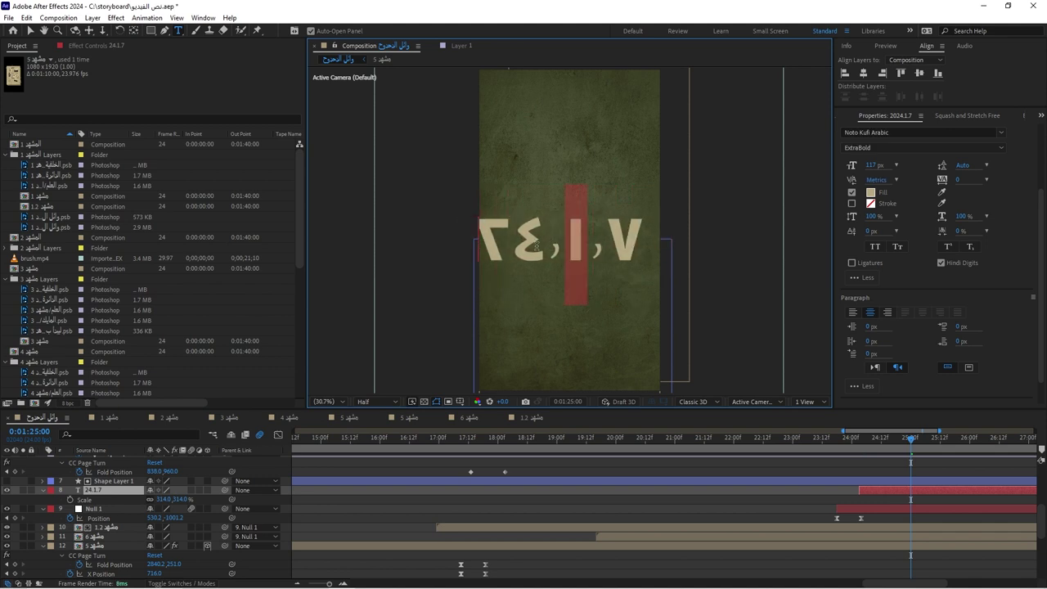
key(BackSpace)
drag(587, 249, 577, 258)
key(BackSpace)
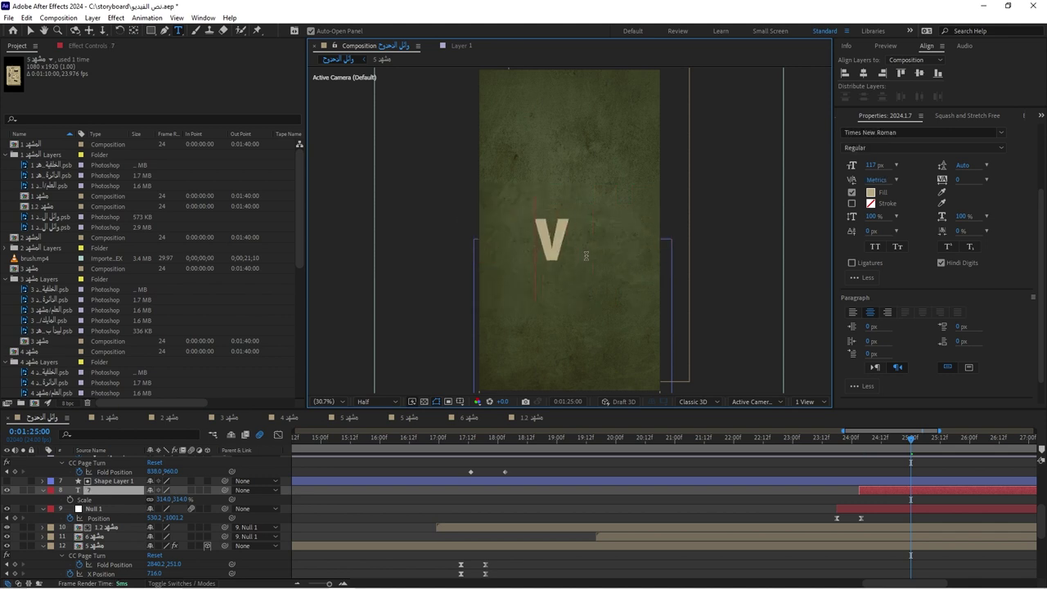
text(H)
Type أكتوبر and place ٧ before it so the title reads ٧ أكتوبر
key(BackSpace)
key(alt+shift)
text(أك)
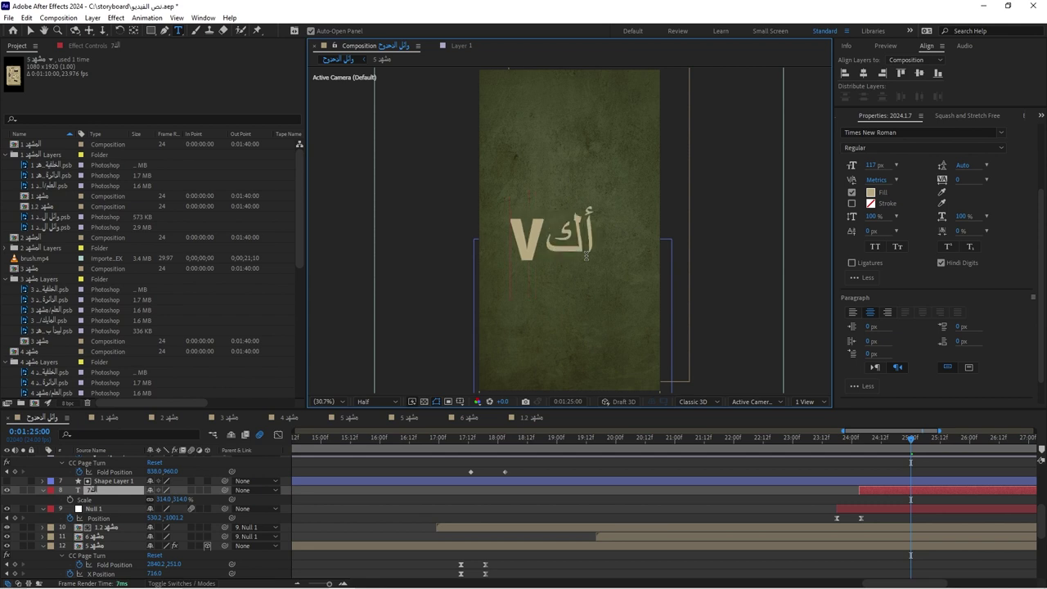
text(توبر)
double_click(482, 247)
key(BackSpace)
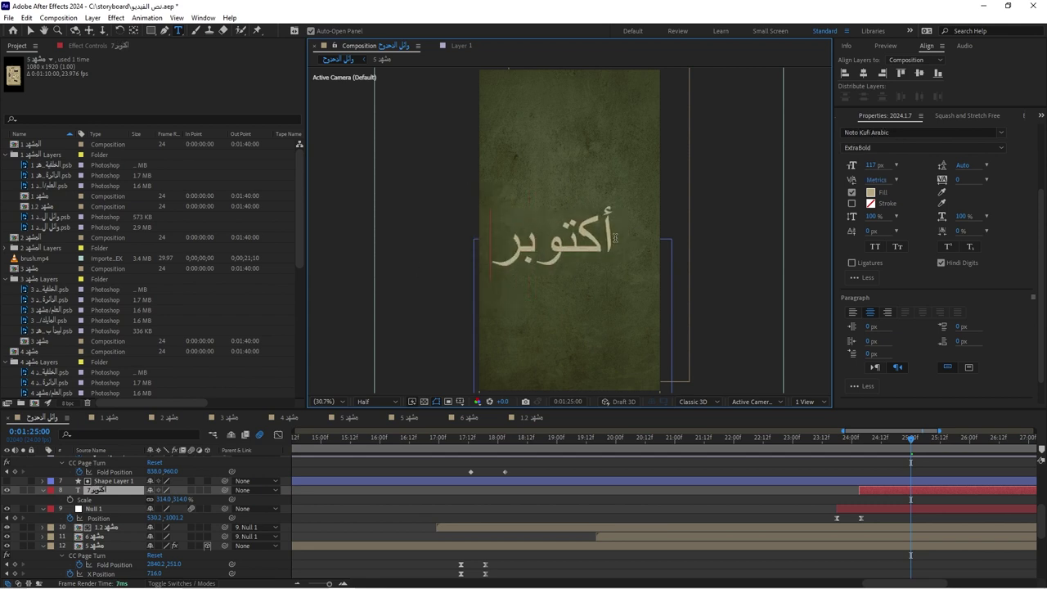
click(627, 241)
text(٧)
key(ctrl+a)
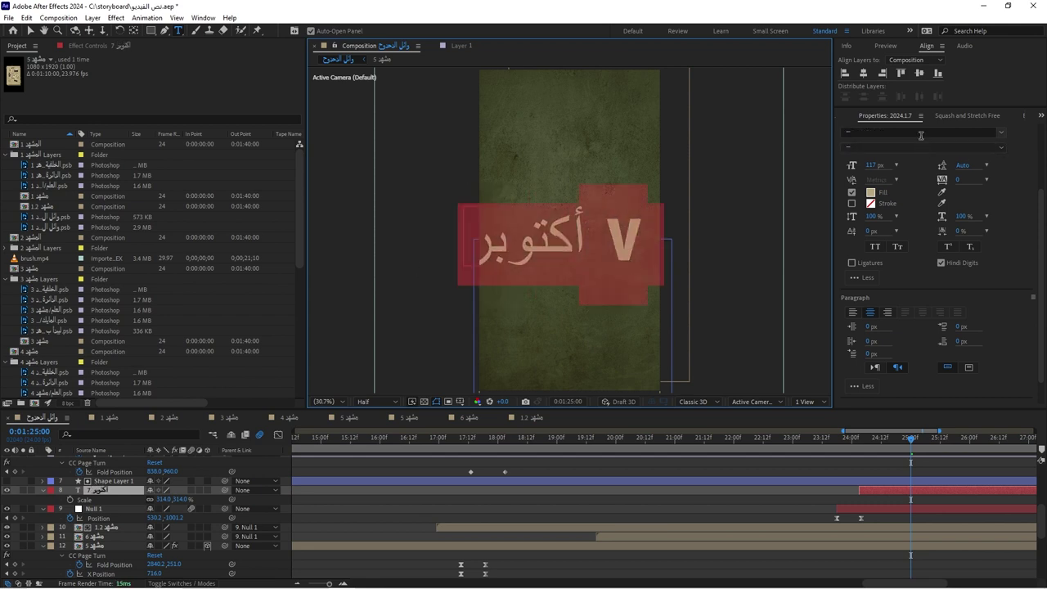
key(Escape)
Enlarge the ٧ أكتوبر title to 90 px, then drag مشهد 7.psb into the Project panel
mouse_move(859, 165)
mouse_down()
mouse_move(872, 170)
mouse_move(580, 254)
mouse_up()
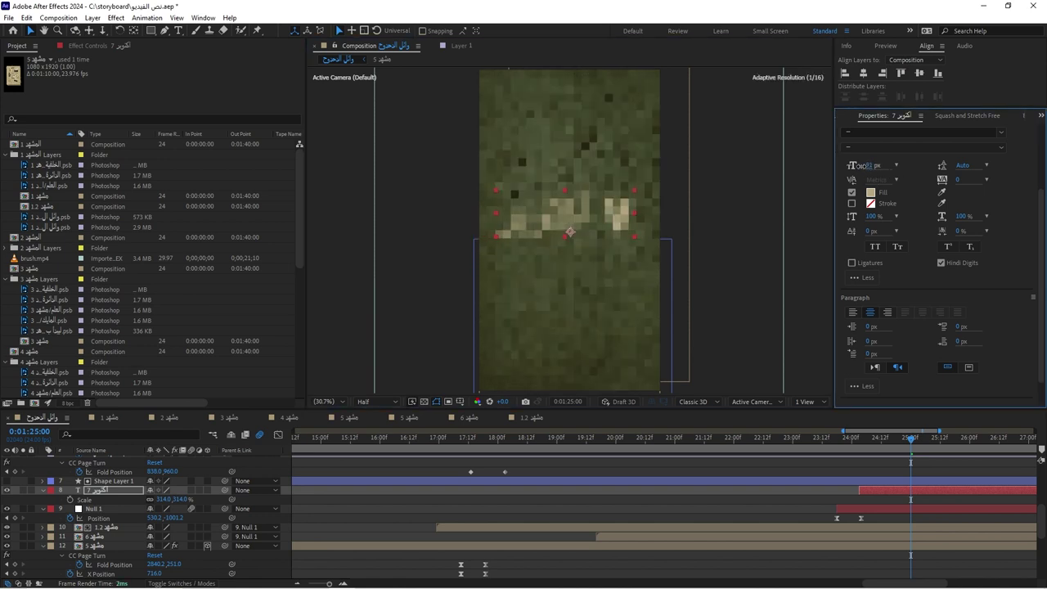
double_click(615, 216)
double_click(617, 217)
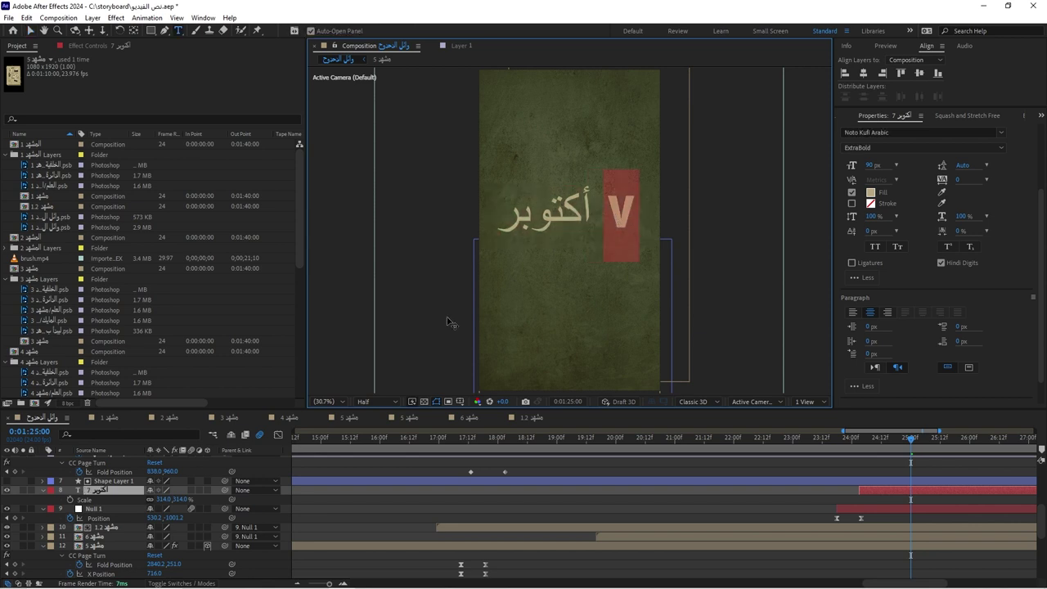
drag(448, 322, 193, 276)
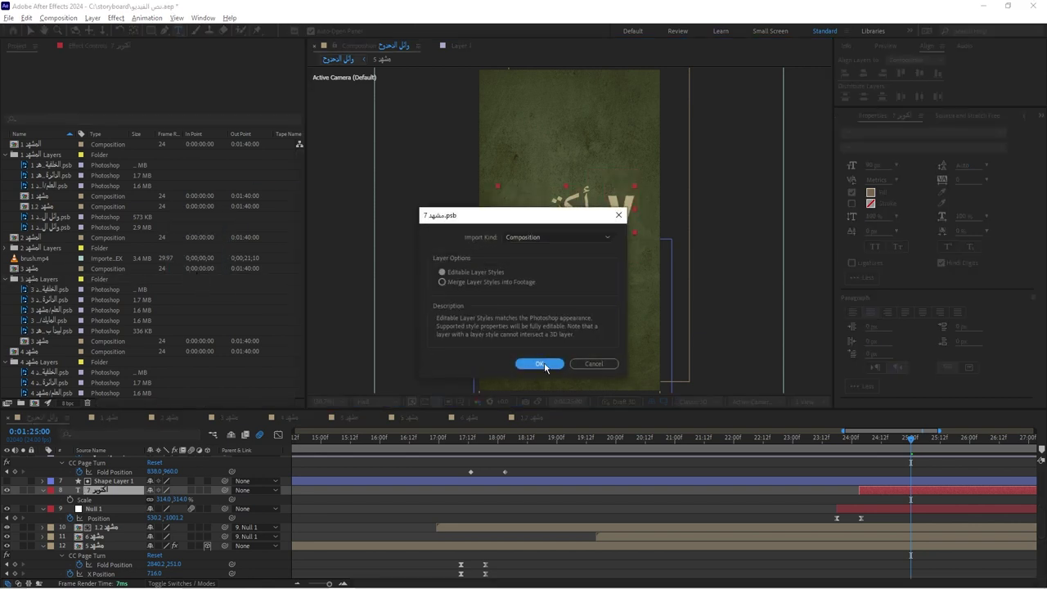
Import مشهد 7 as a composition and add it to the main timeline at the playhead
click(539, 364)
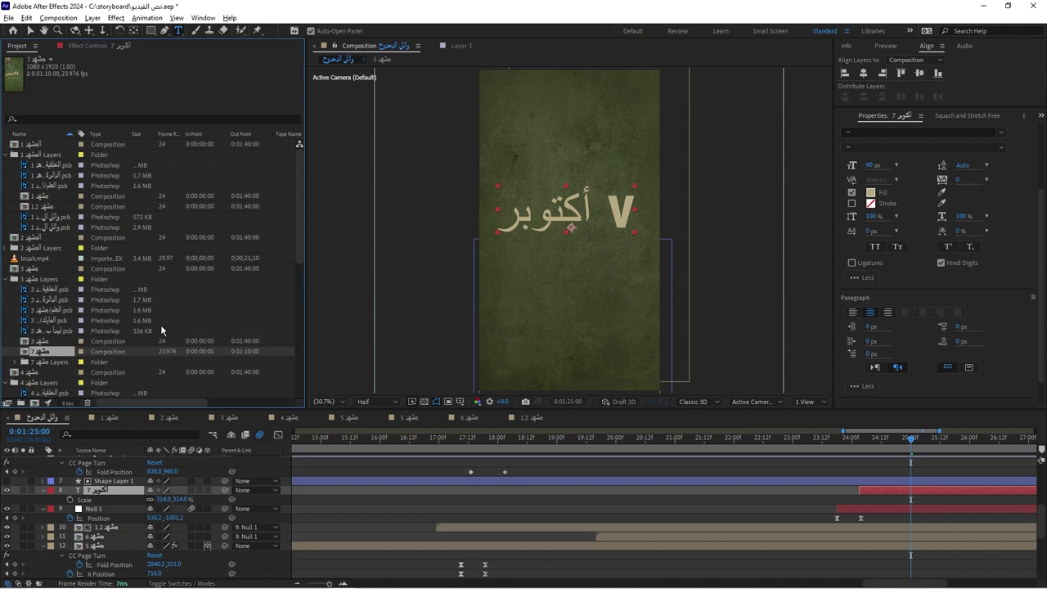
drag(161, 351, 564, 245)
click(610, 195)
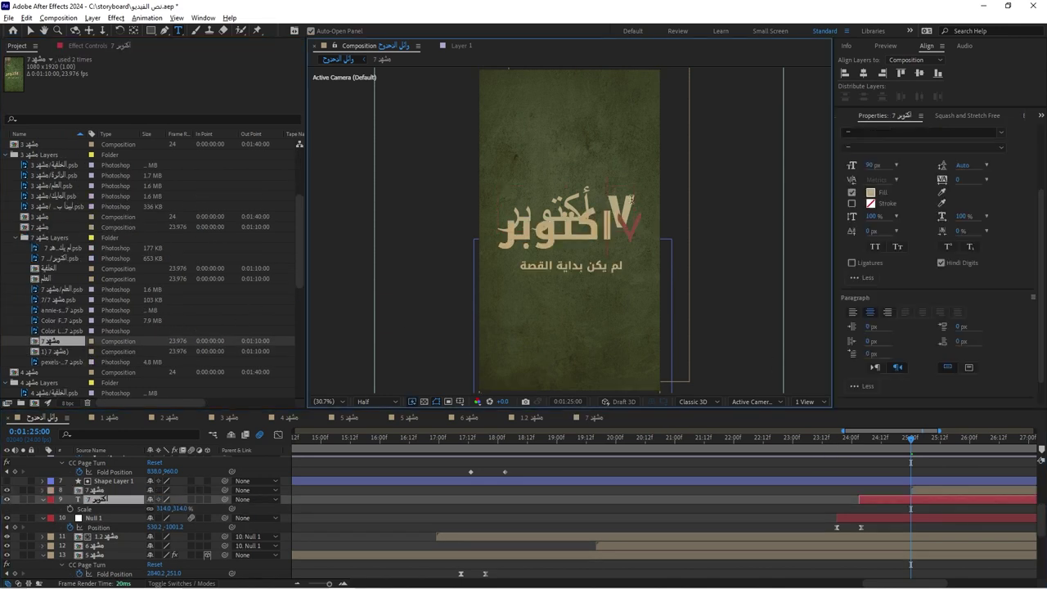
scroll(606, 229, up, 1)
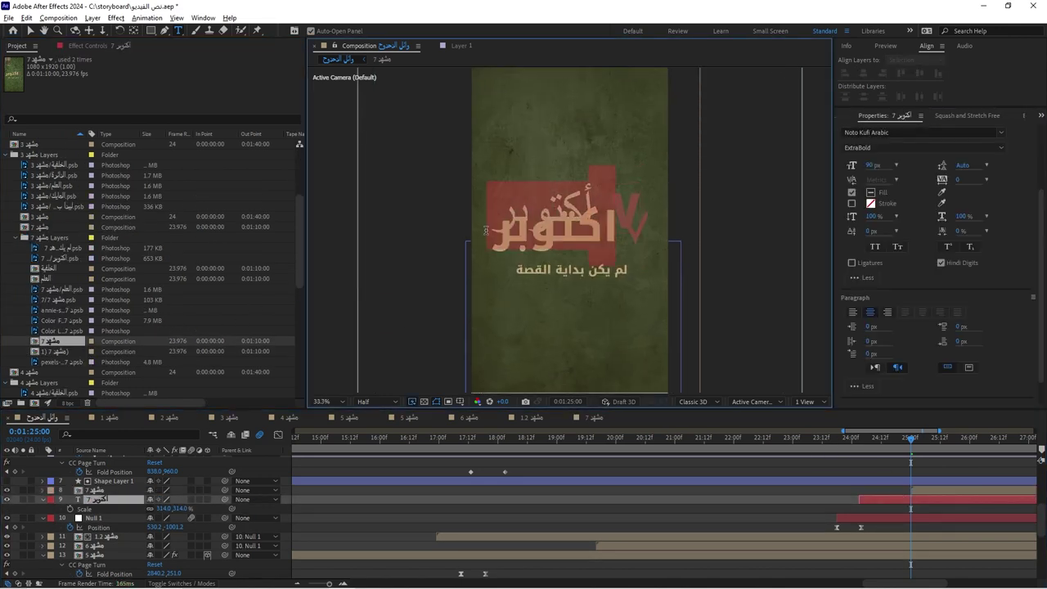
Duplicate the ٧ أكتوبر title text layer
click(788, 490)
click(924, 489)
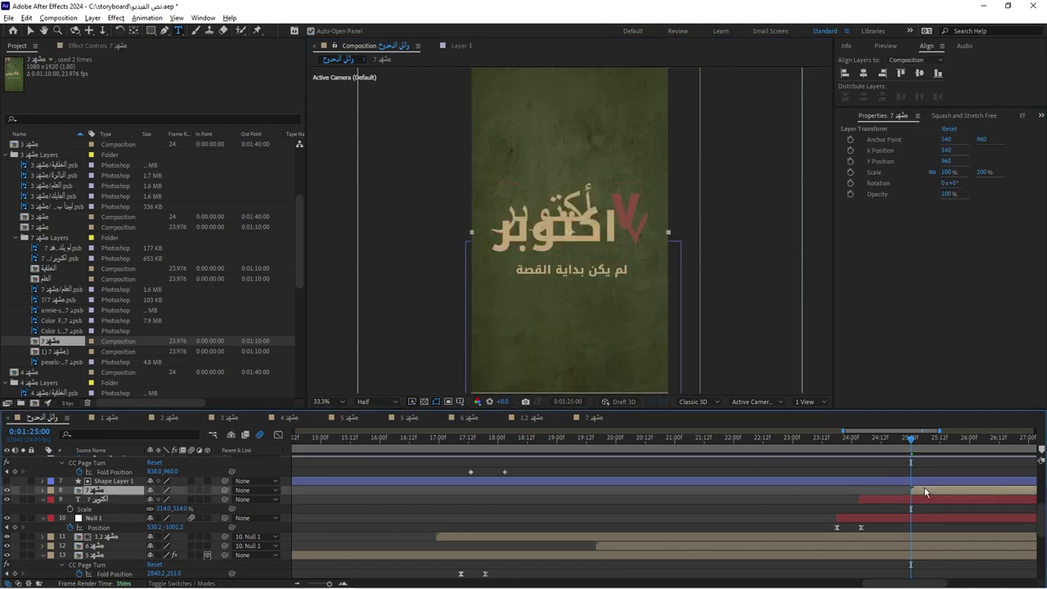
click(902, 500)
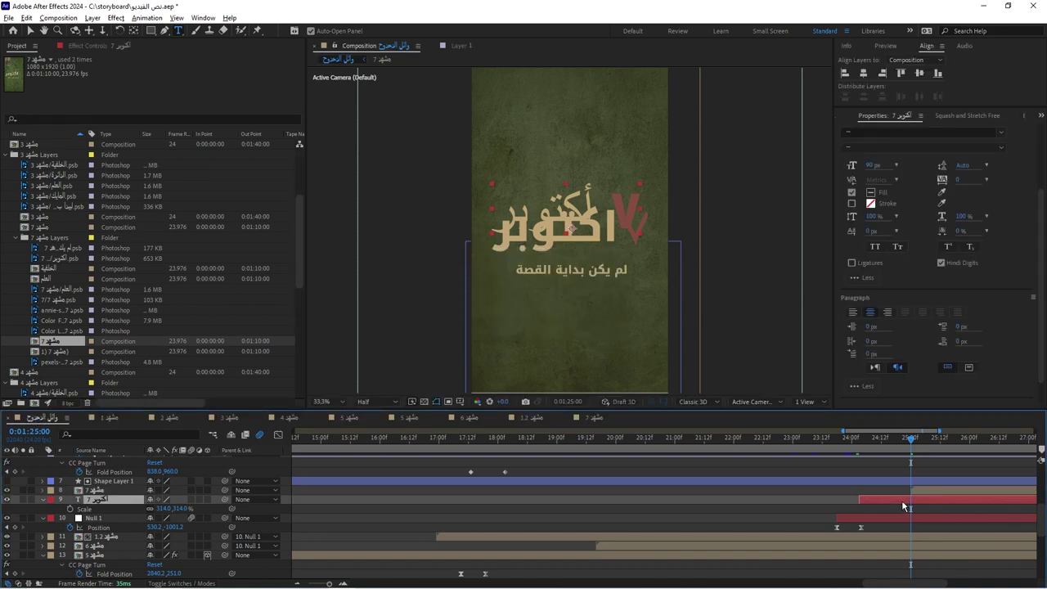
key(ctrl+d)
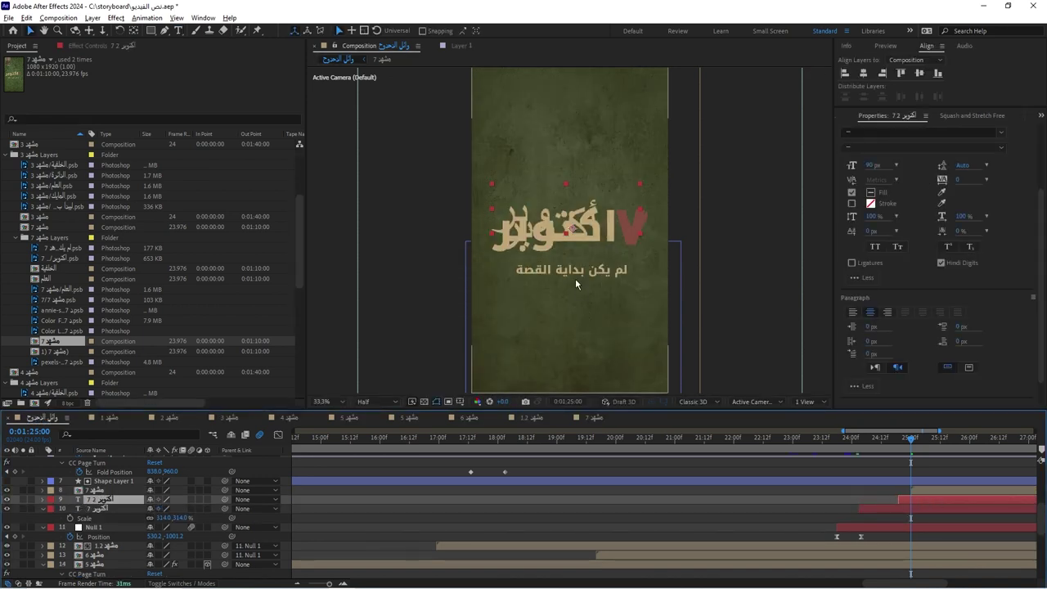
Move the duplicate down to the subtitle line and retype it as لم يكن بداية القصة
drag(575, 238, 578, 280)
double_click(579, 275)
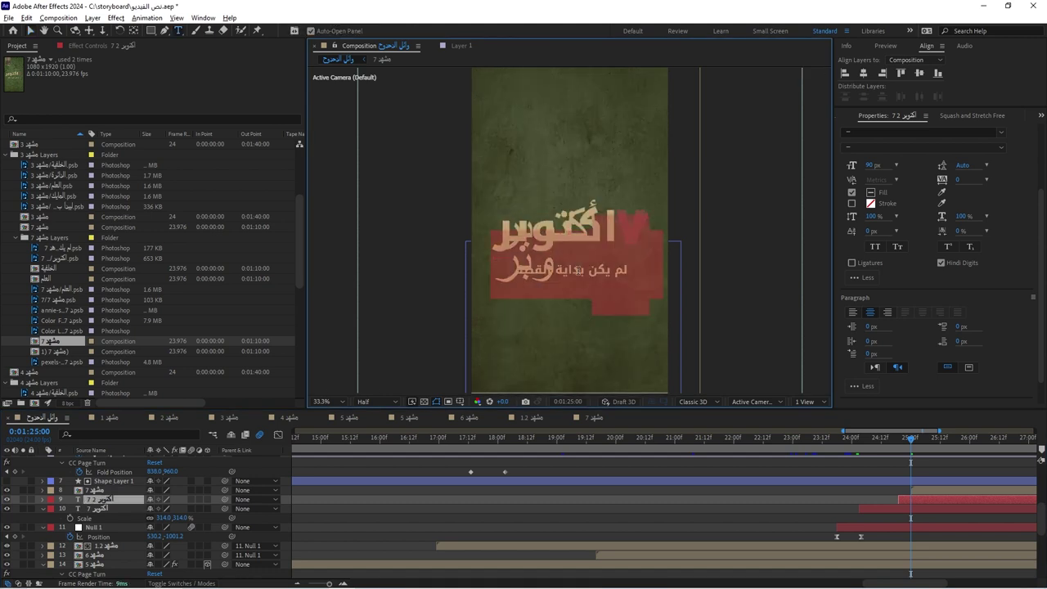
key(BackSpace)
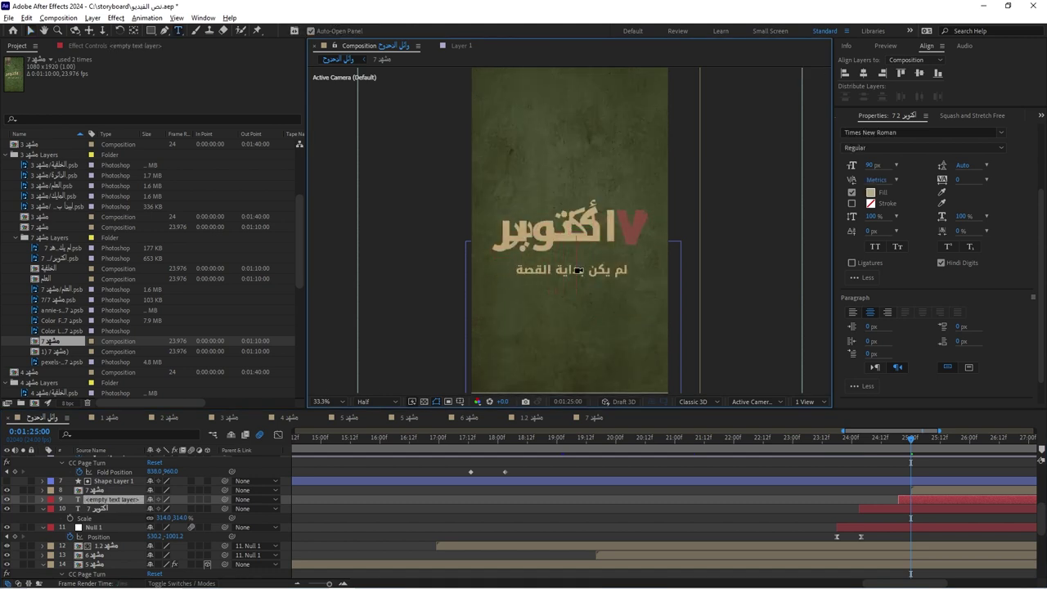
text(لم يكن بداية القصة)
key(ctrl+a)
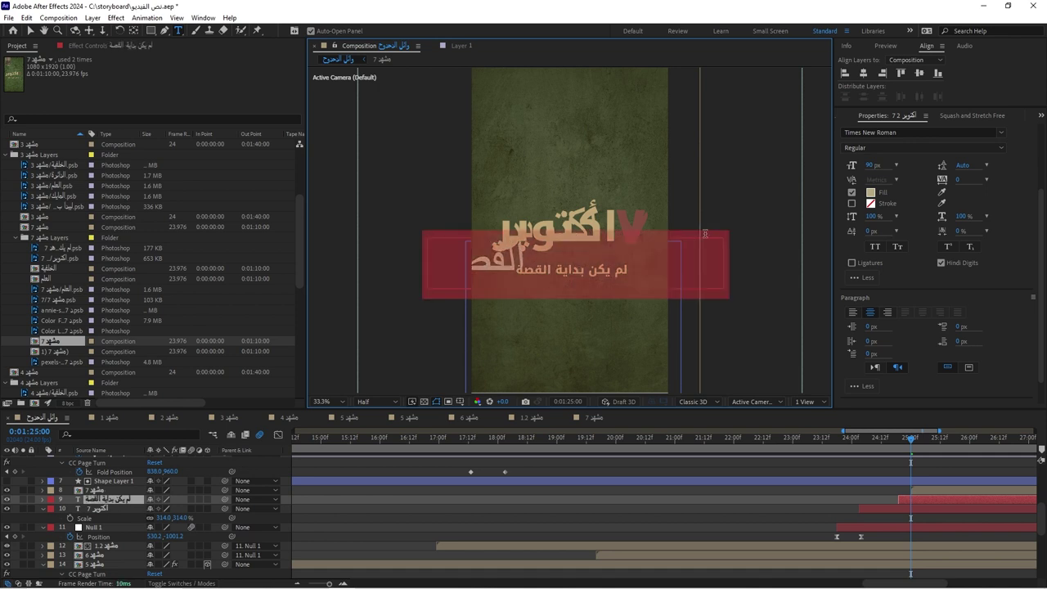
drag(868, 165, 845, 167)
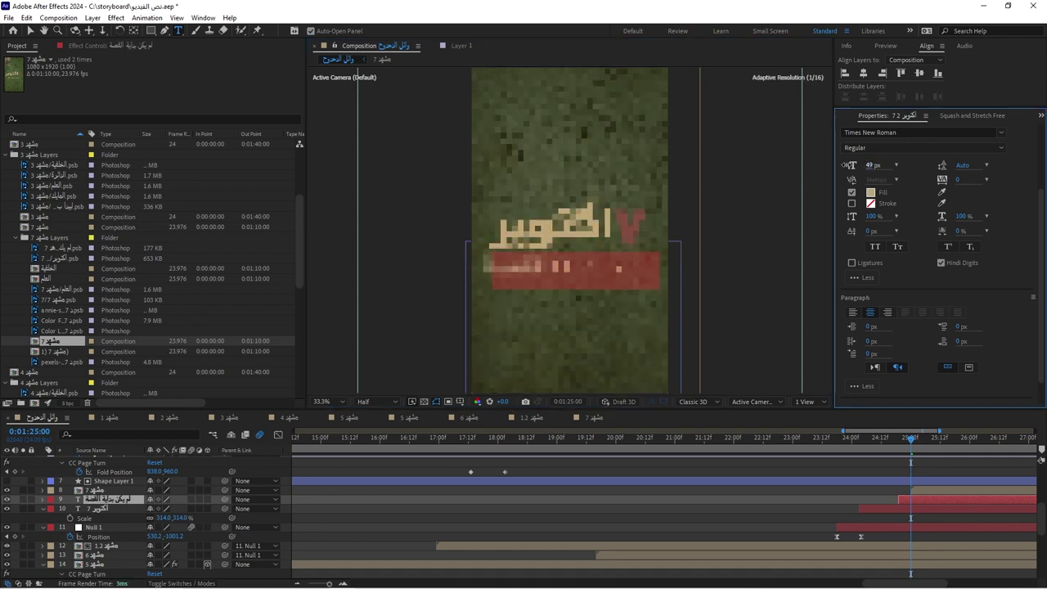
Delete the مشهد 7 reference layer and set the subtitle's font size to 31 px
click(935, 490)
key(Delete)
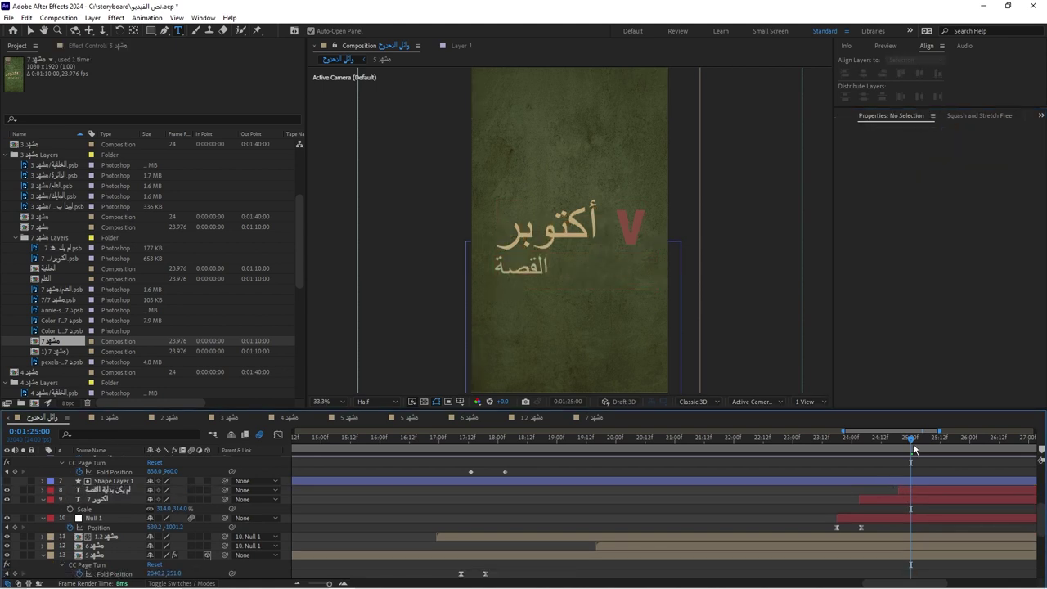
drag(914, 442, 971, 441)
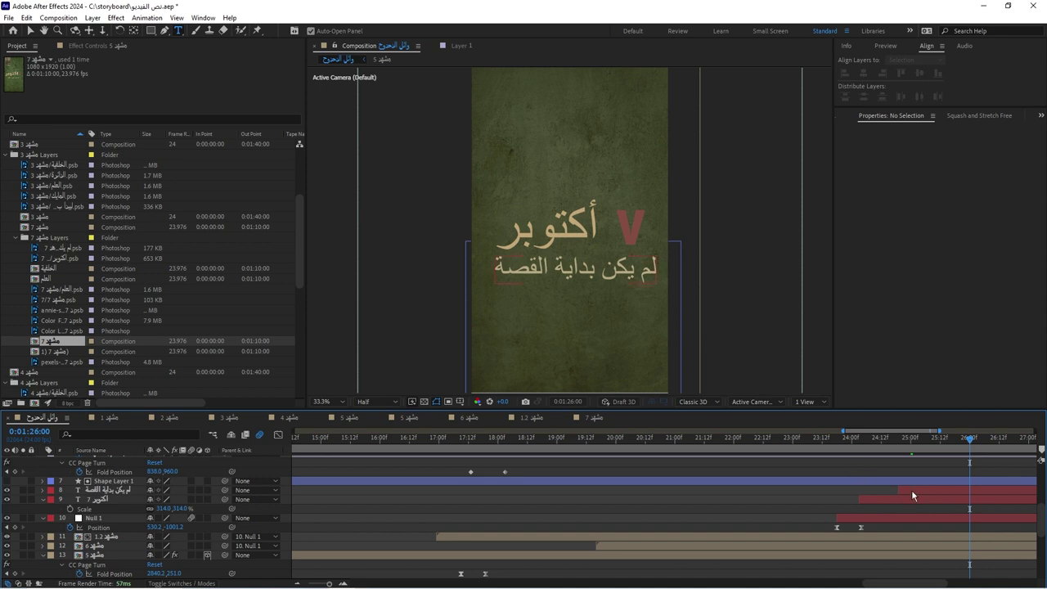
click(912, 489)
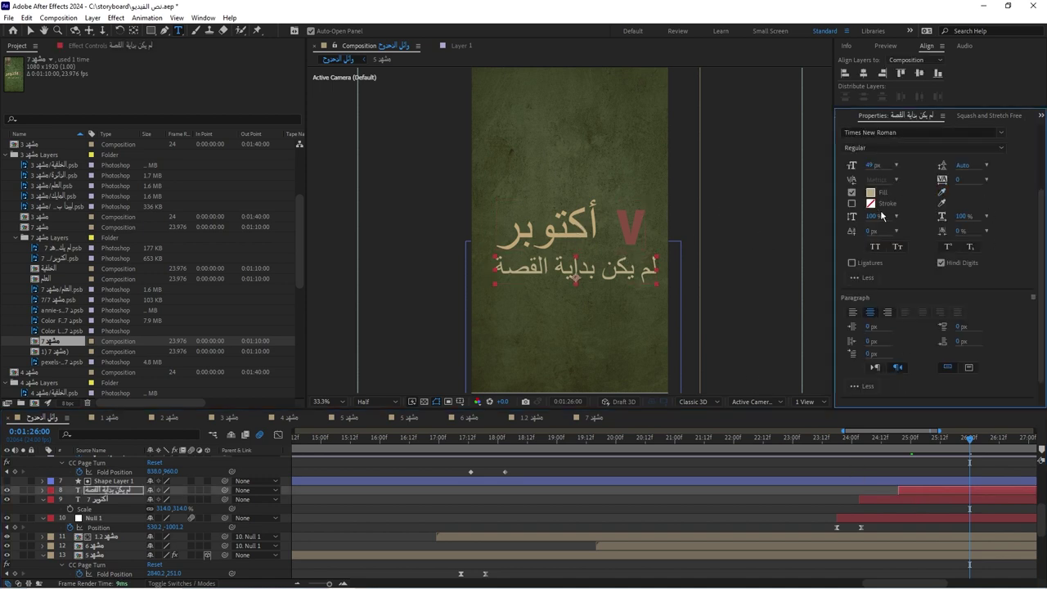
drag(868, 164, 853, 165)
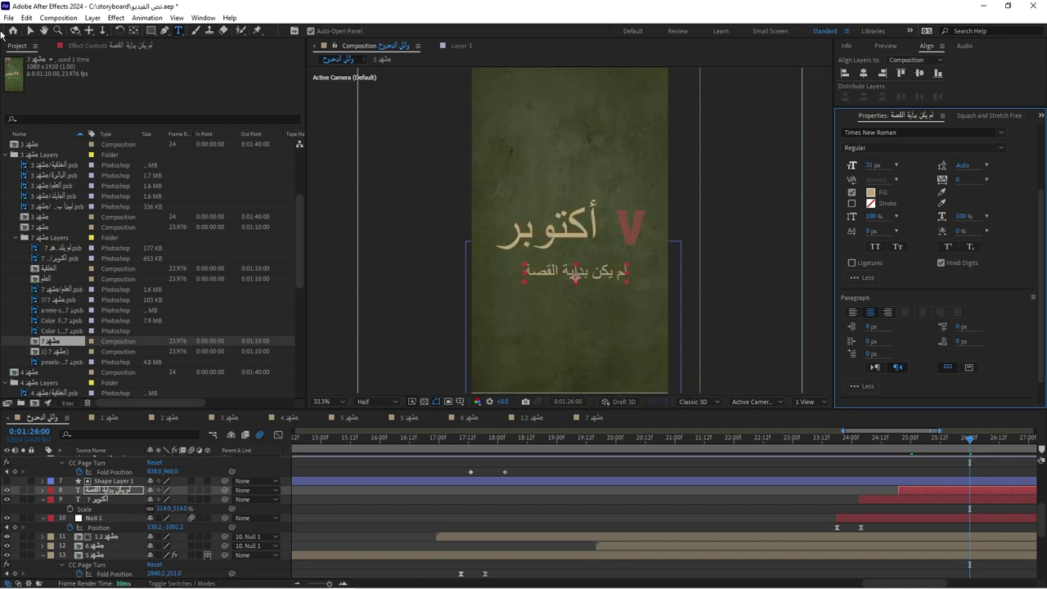
Reveal the ٧ أكتوبر title's Range Selector keyframes and delete its End keyframe
key(v)
click(868, 524)
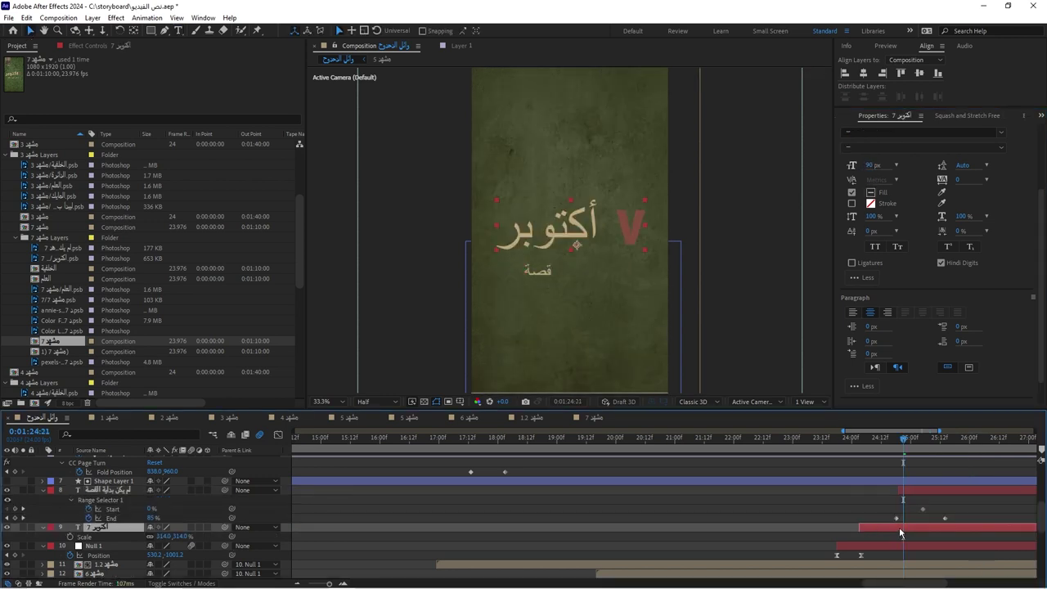
key(u)
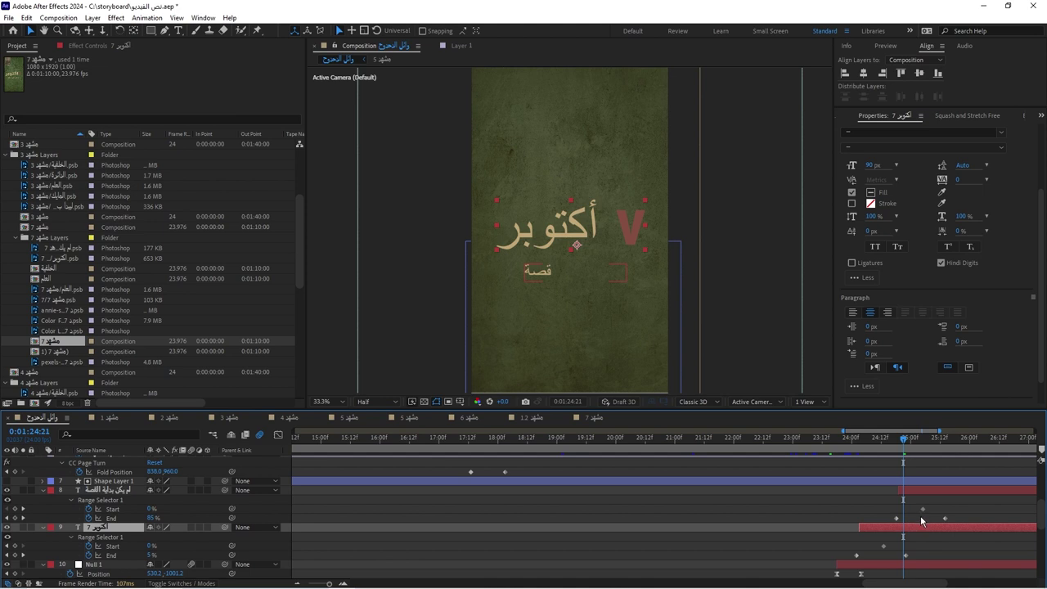
scroll(922, 521, down, 3)
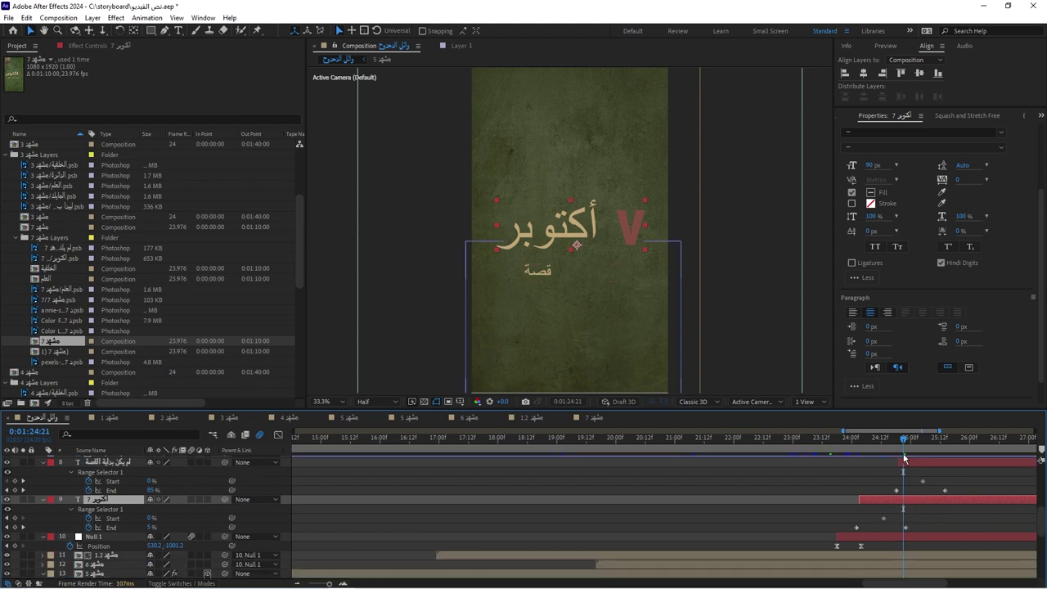
drag(904, 445, 906, 442)
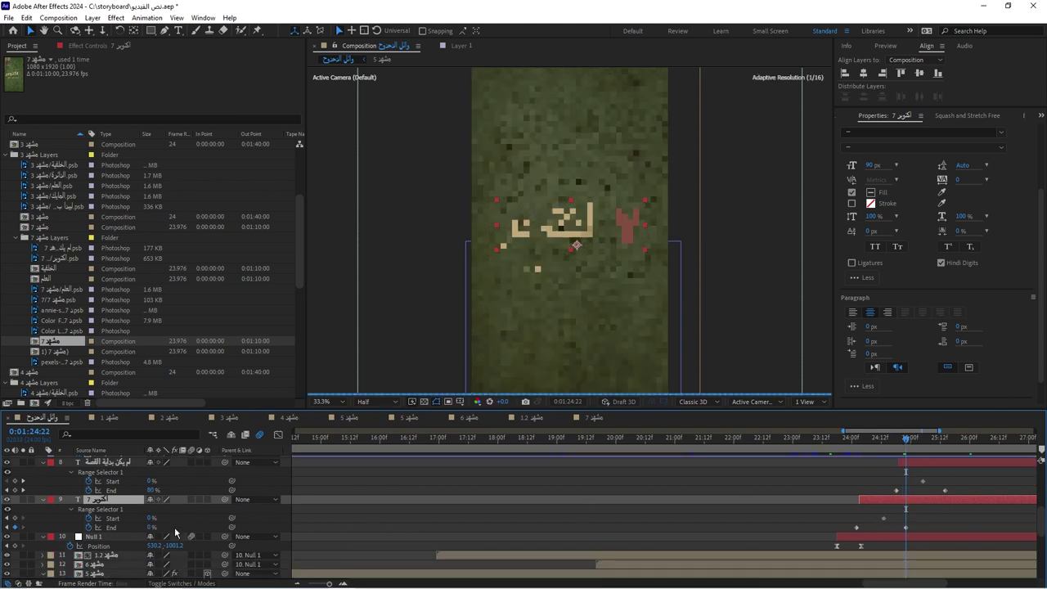
key(F2)
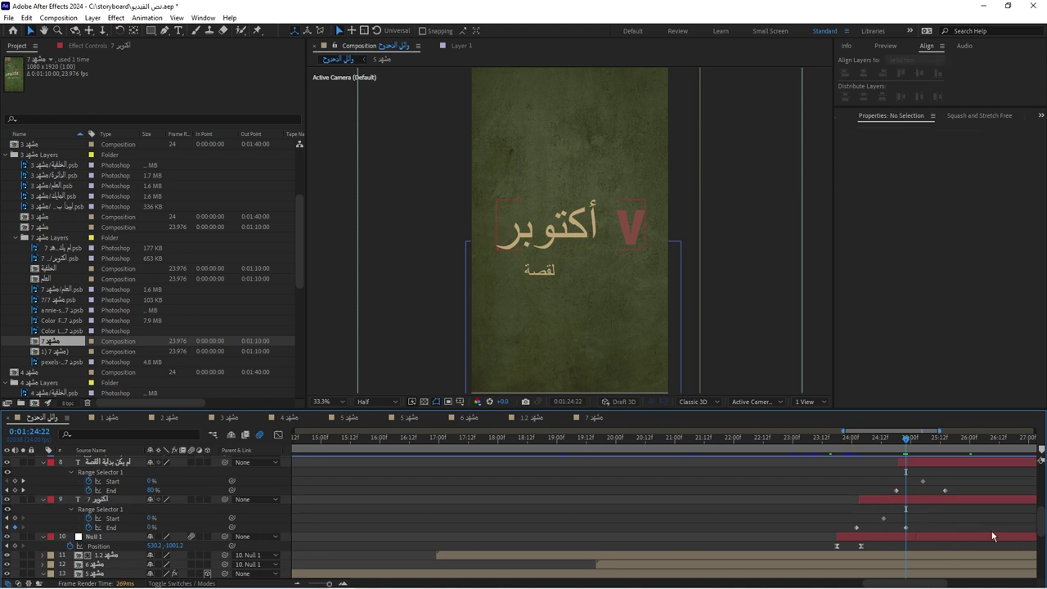
click(907, 527)
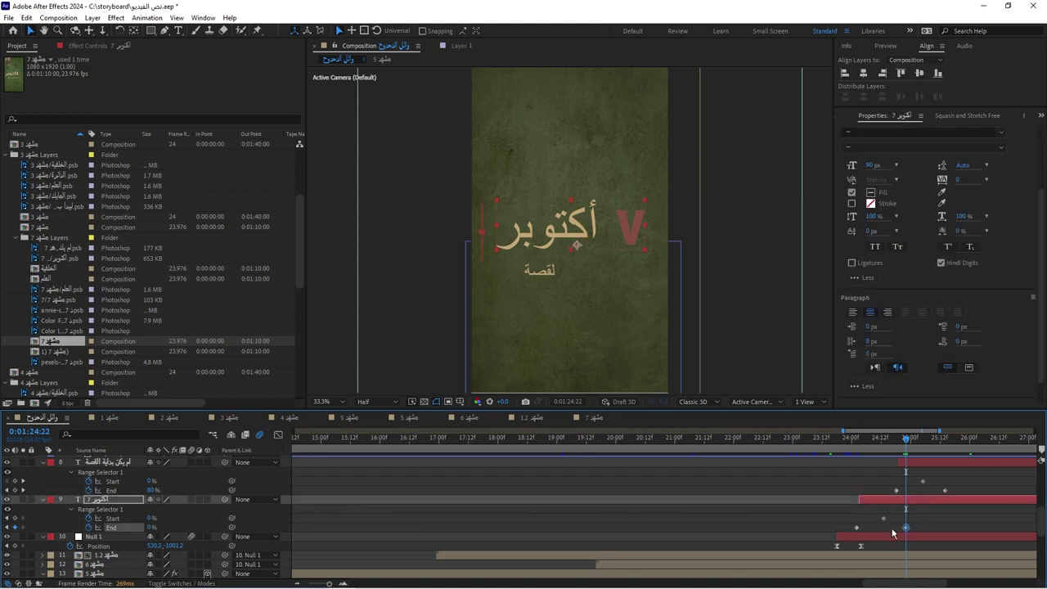
key(Delete)
Key the title's Range Selector Start at 0% and 100%, moving the 0% keyframe later
click(142, 519)
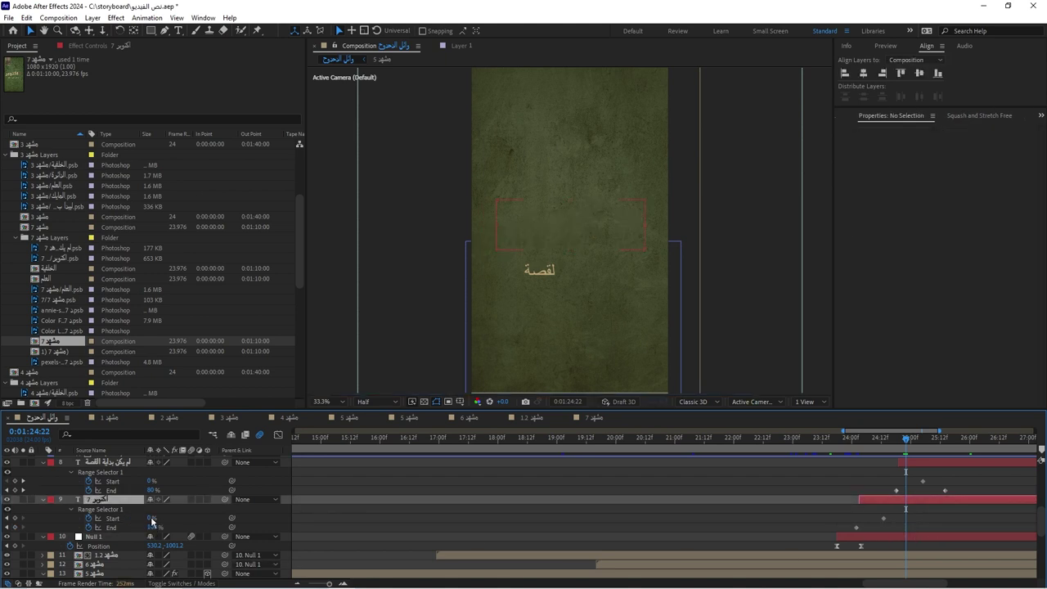
click(152, 518)
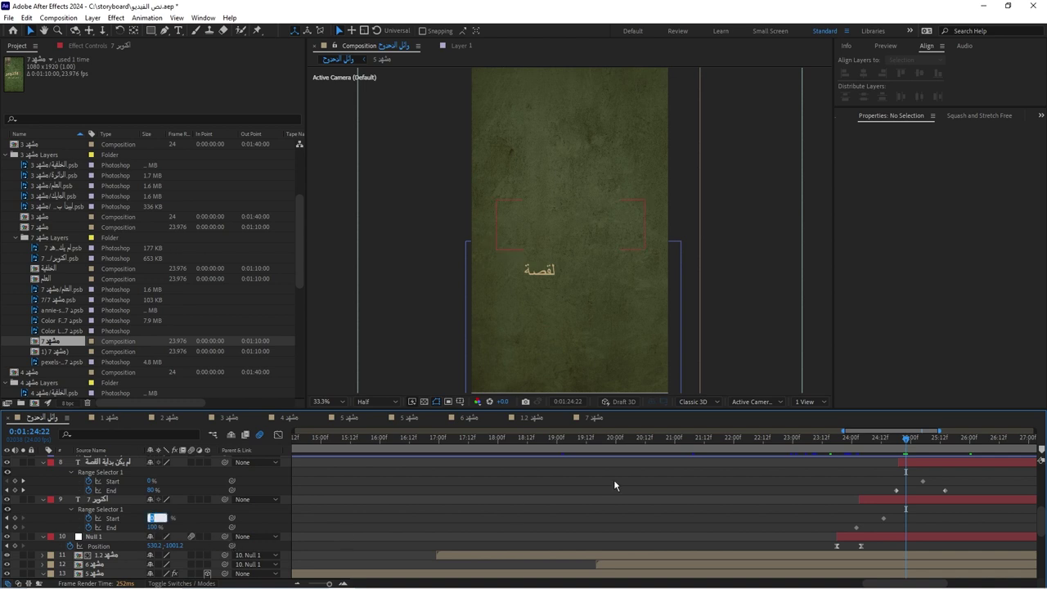
text(0)
key(Return)
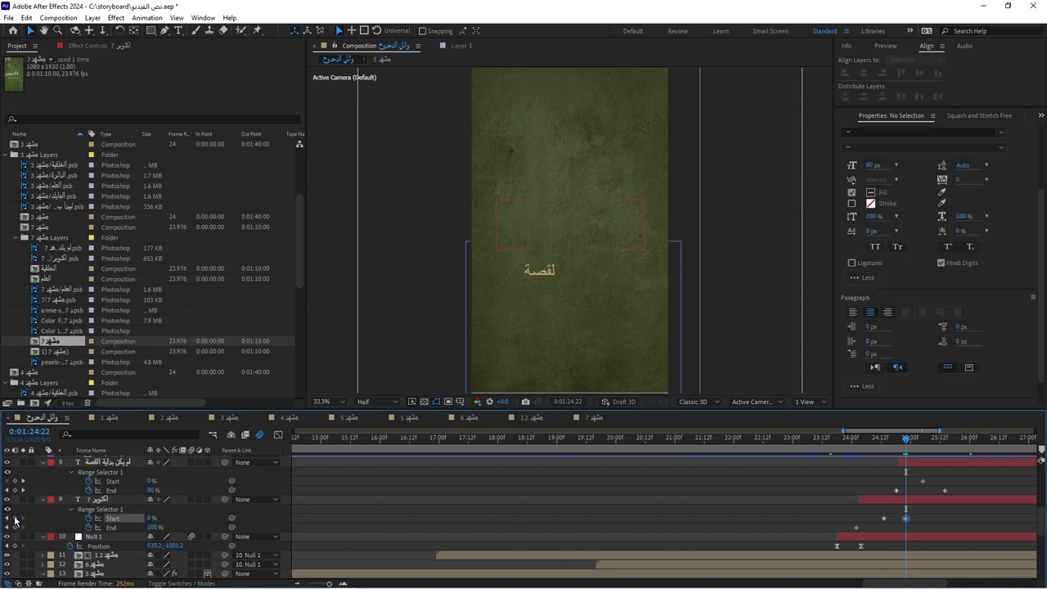
click(860, 437)
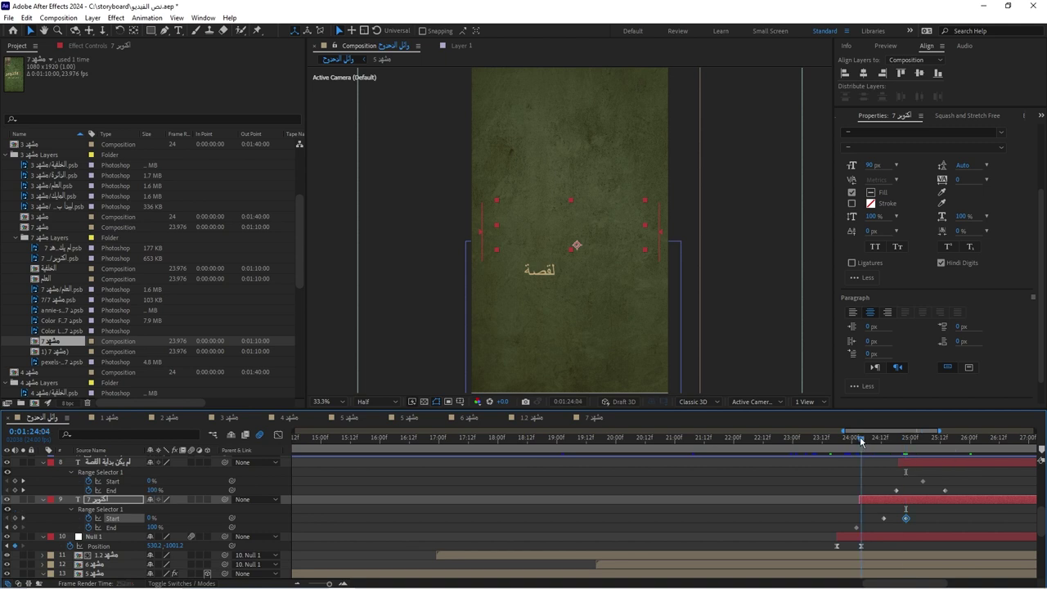
click(151, 518)
text(100)
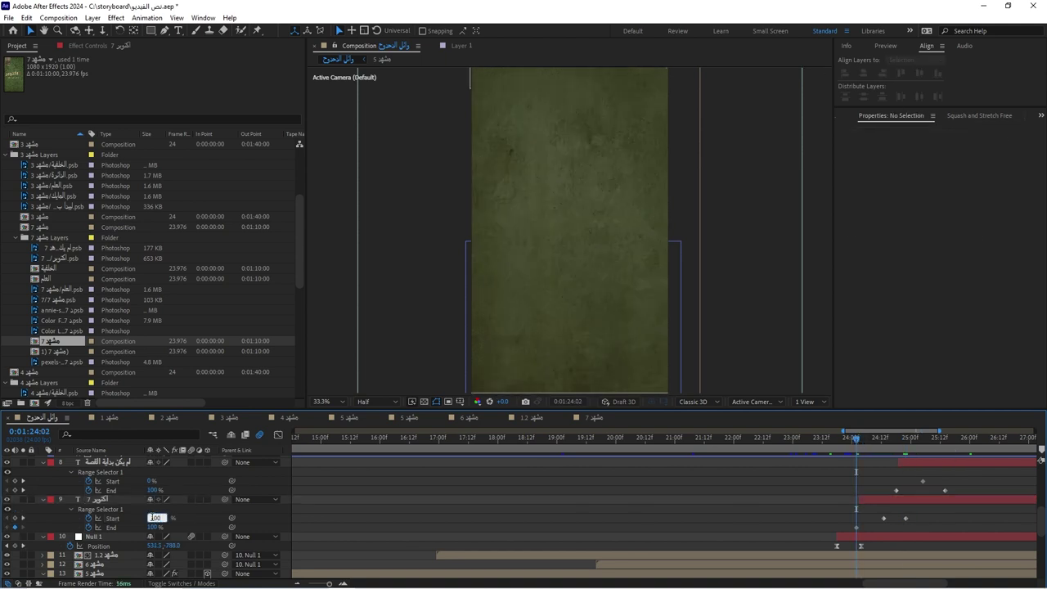
key(Return)
key(k)
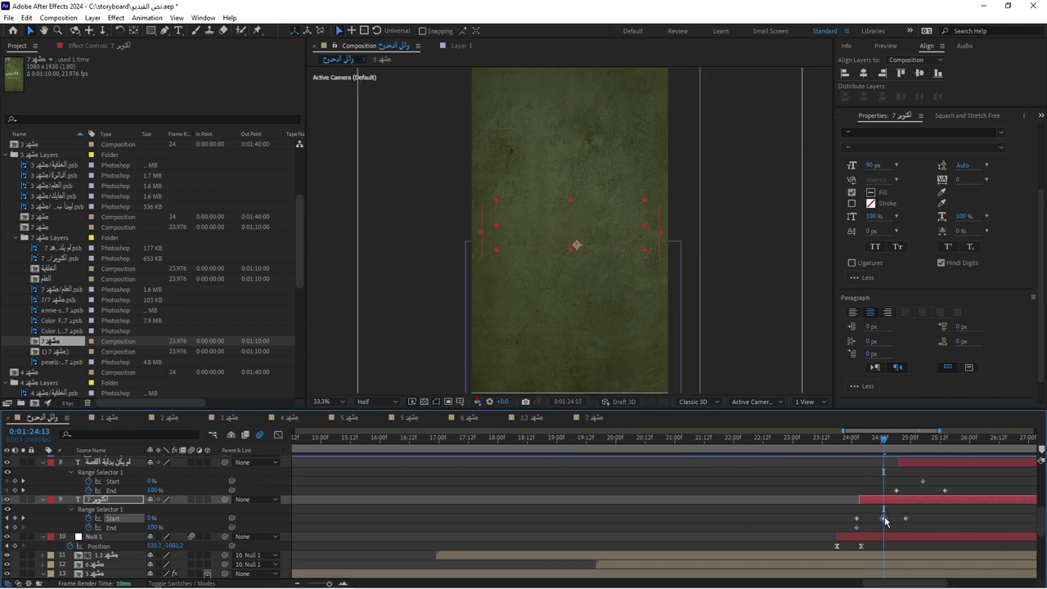
drag(884, 518, 906, 518)
Time-reverse the Start keyframes so the title writes on, and preview the reveal
right_click(910, 522)
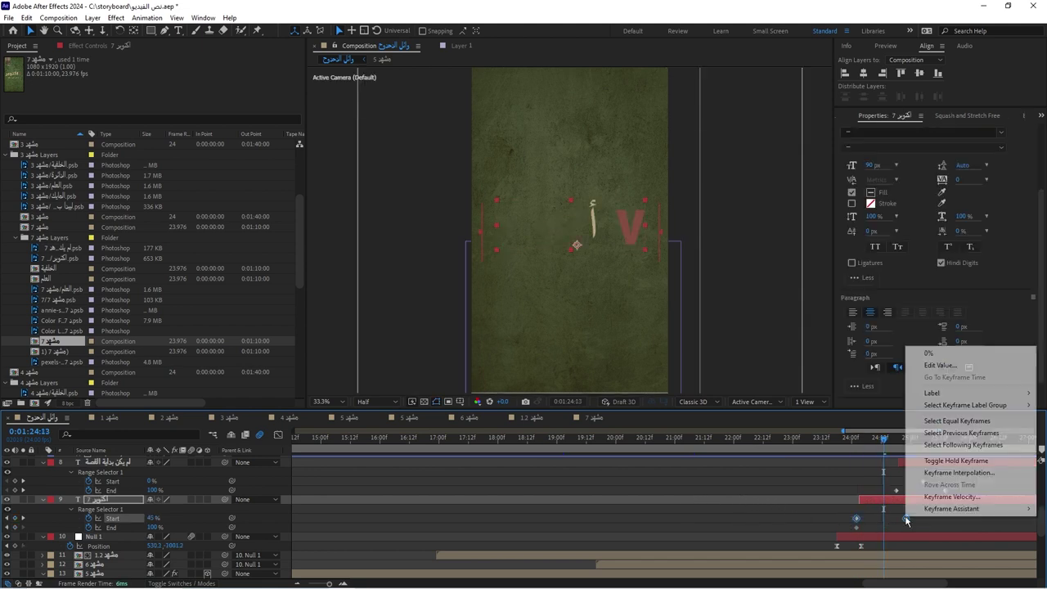
mouse_move(965, 513)
click(884, 512)
key(space)
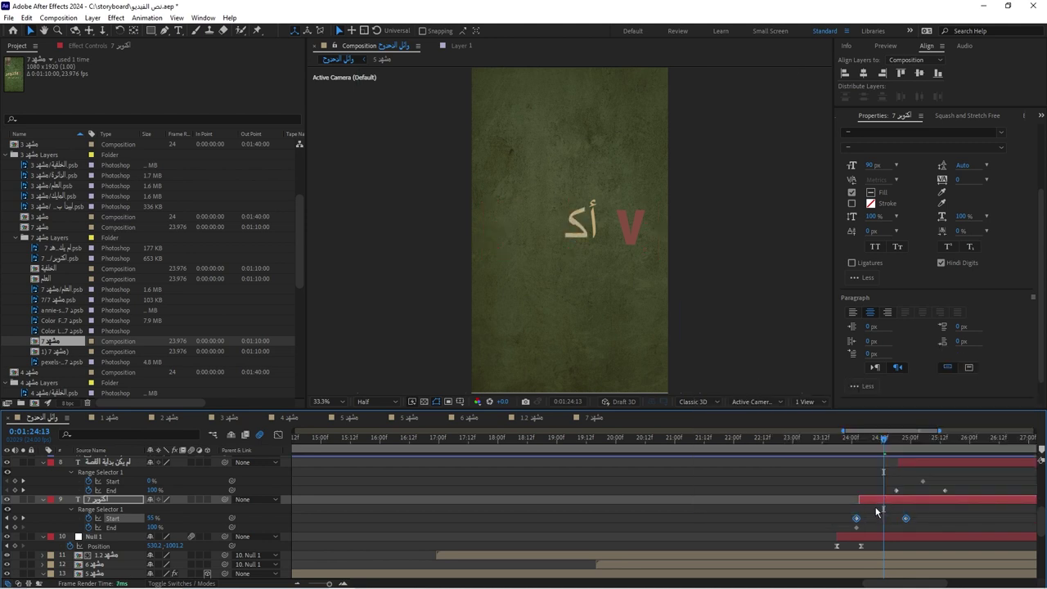
key(space)
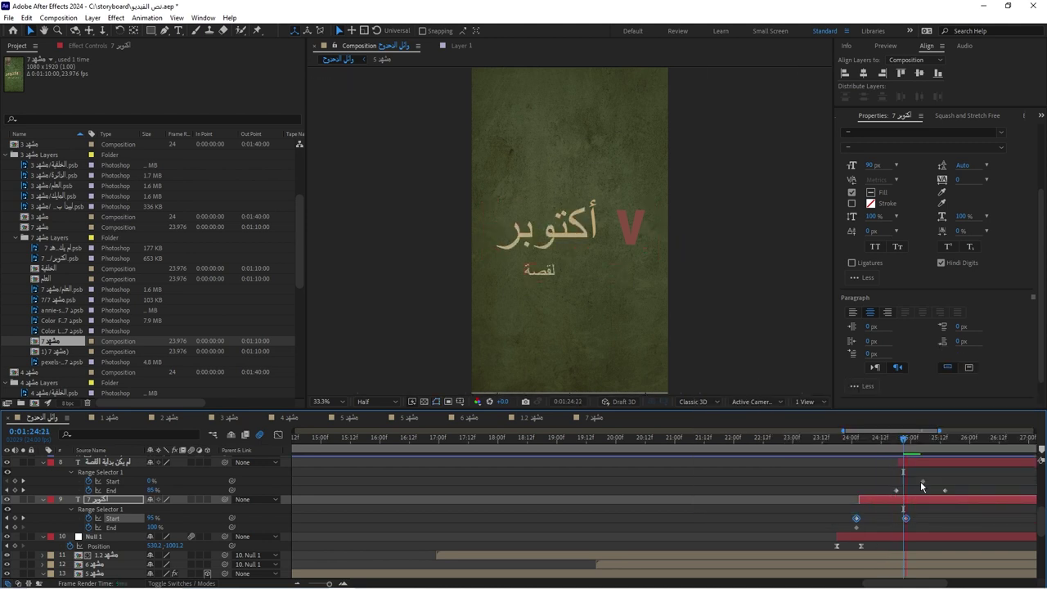
click(917, 439)
scroll(906, 441, left, 1)
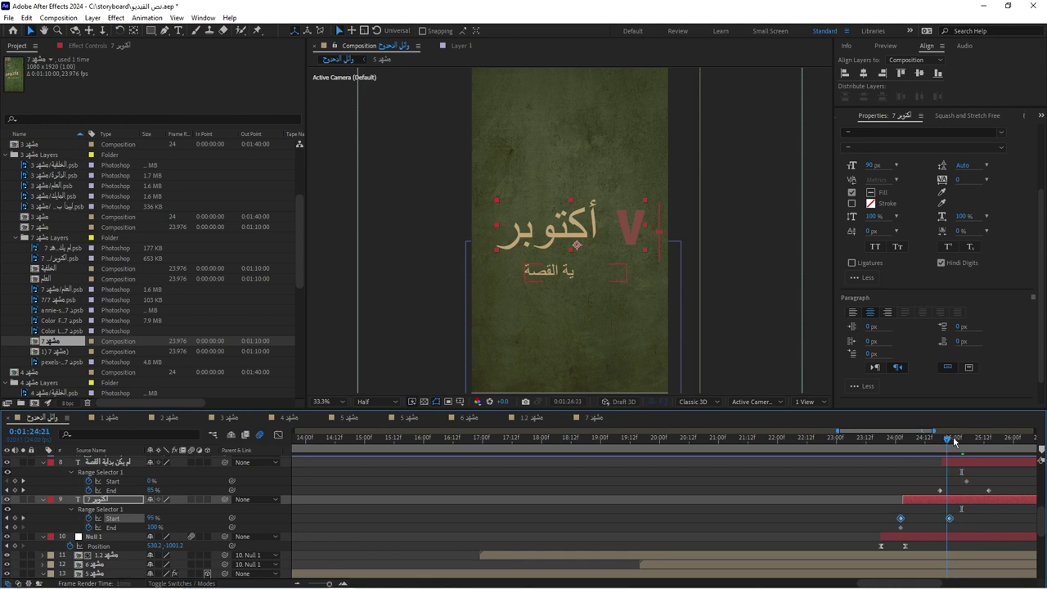
click(988, 437)
Keyframe the subtitle's Range Selector Start at 0% so its letters begin hidden
click(987, 491)
click(14, 481)
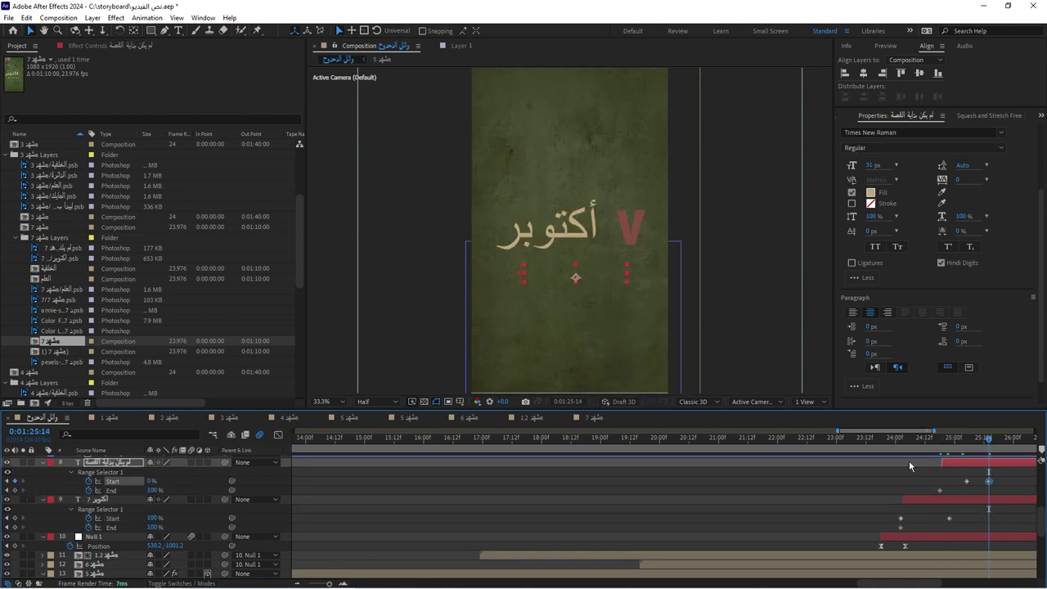
click(157, 481)
text(100)
key(Return)
drag(967, 481, 940, 482)
Nudge the ٧ أكتوبر title layer slightly earlier and scrub through its animation
click(943, 439)
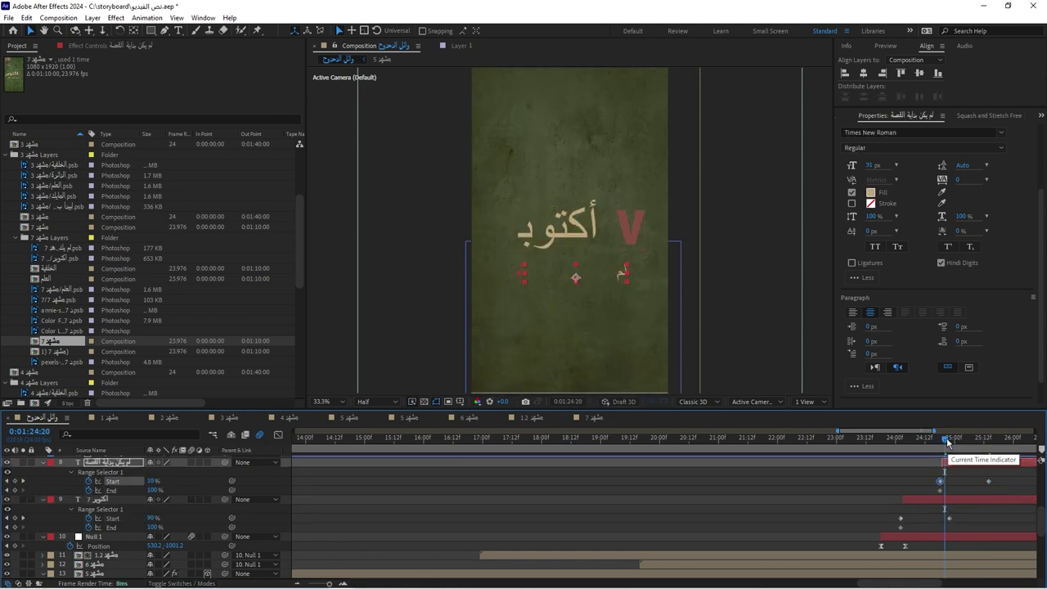
key(minus)
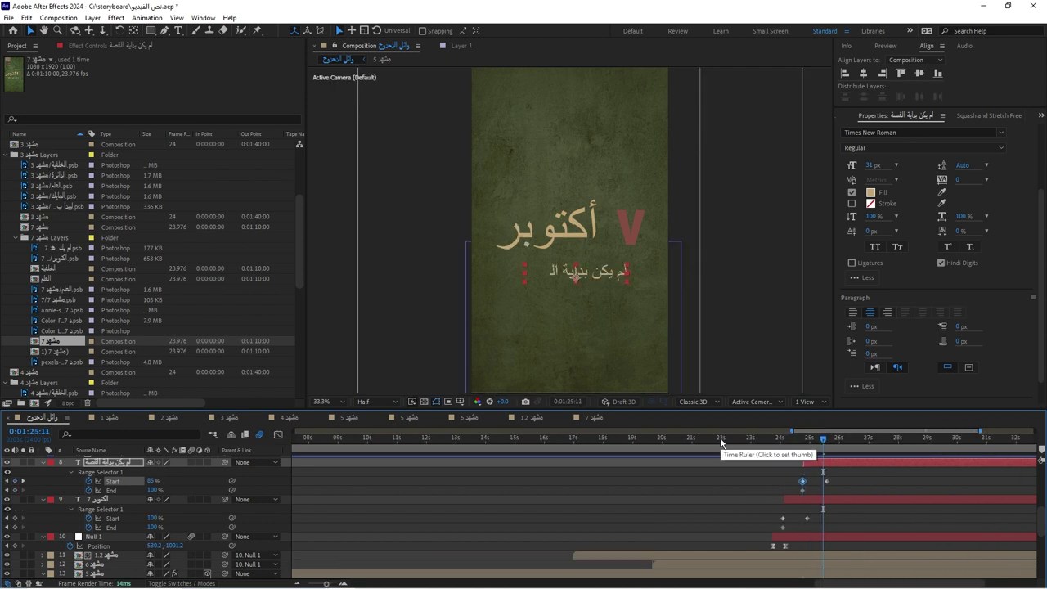
click(725, 441)
click(727, 444)
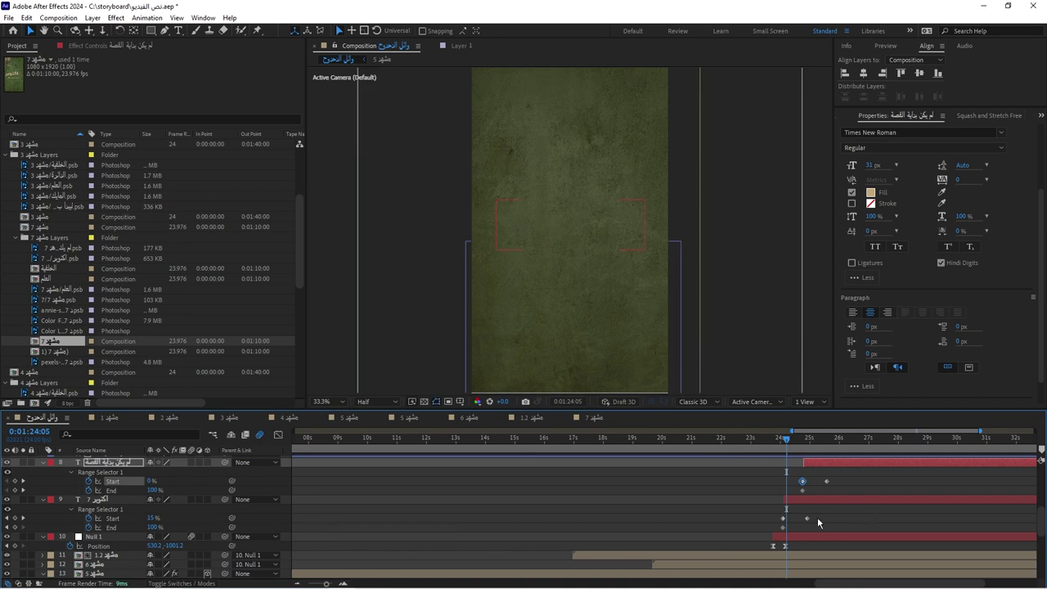
alt+scroll(777, 510, up, 3)
drag(829, 504, 802, 502)
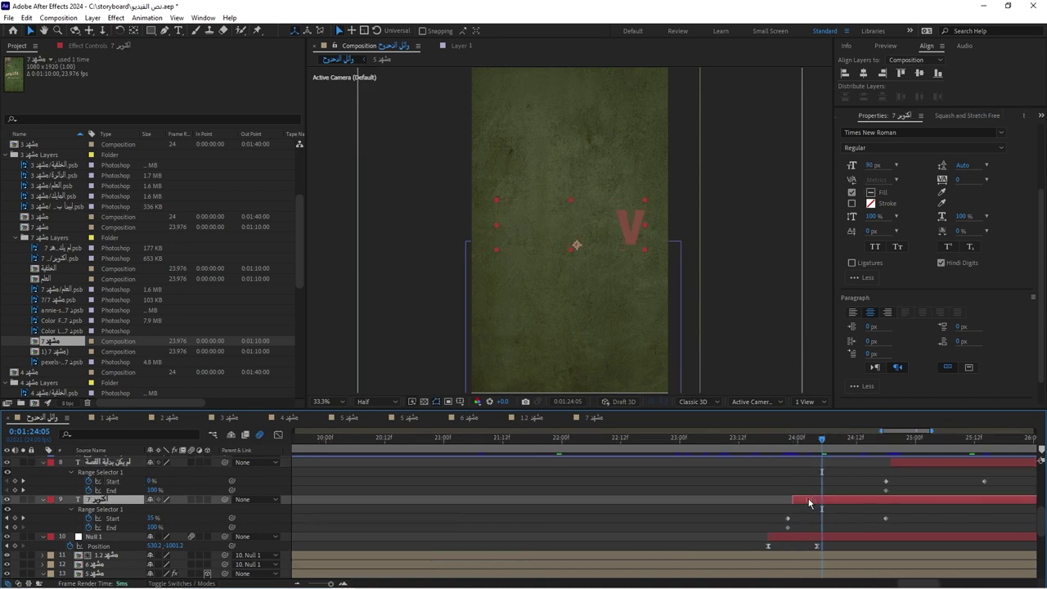
click(688, 440)
drag(688, 442, 930, 441)
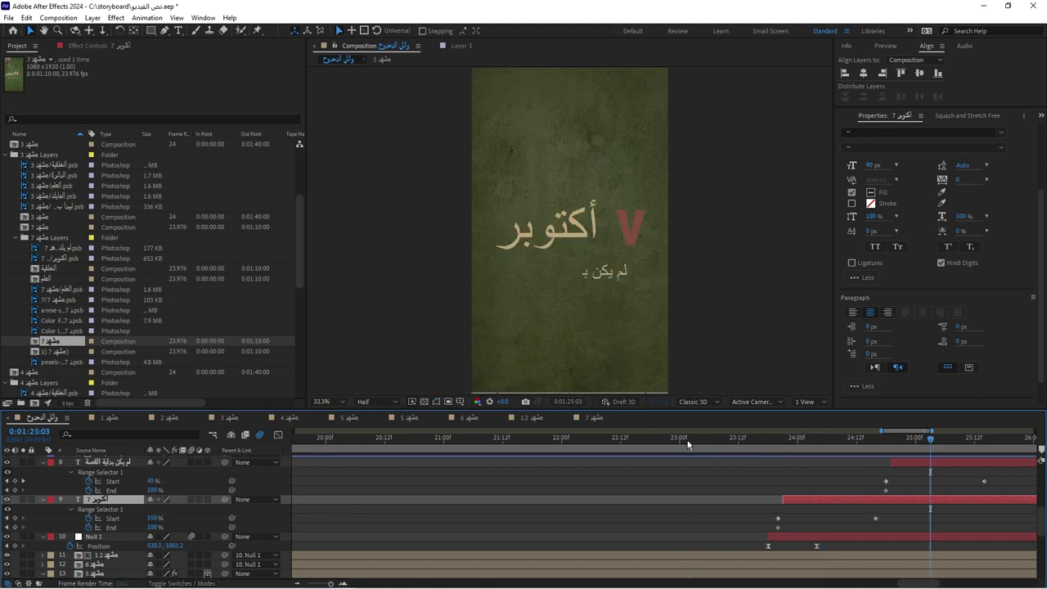
Preview the subtitle reveal, then align the subtitle to the frame's horizontal centre
alt+scroll(832, 467, down, 3)
click(834, 463)
key(space)
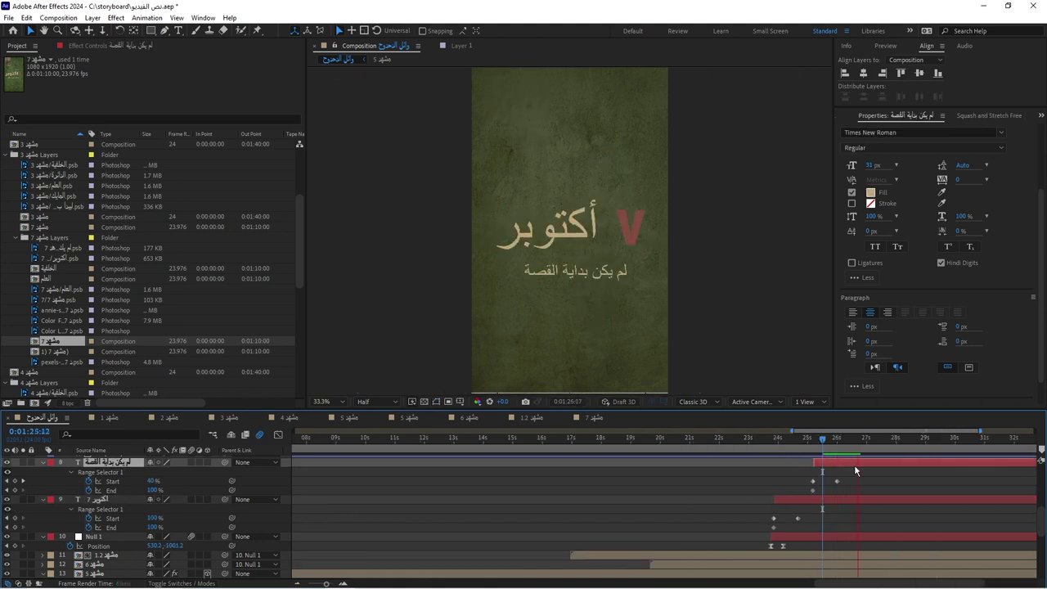
key(space)
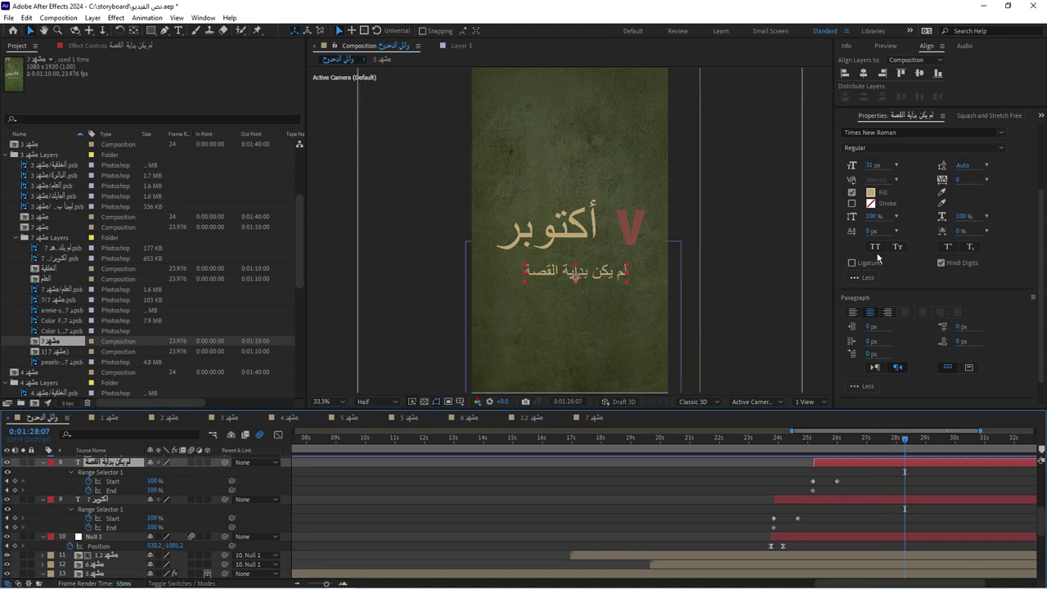
click(863, 73)
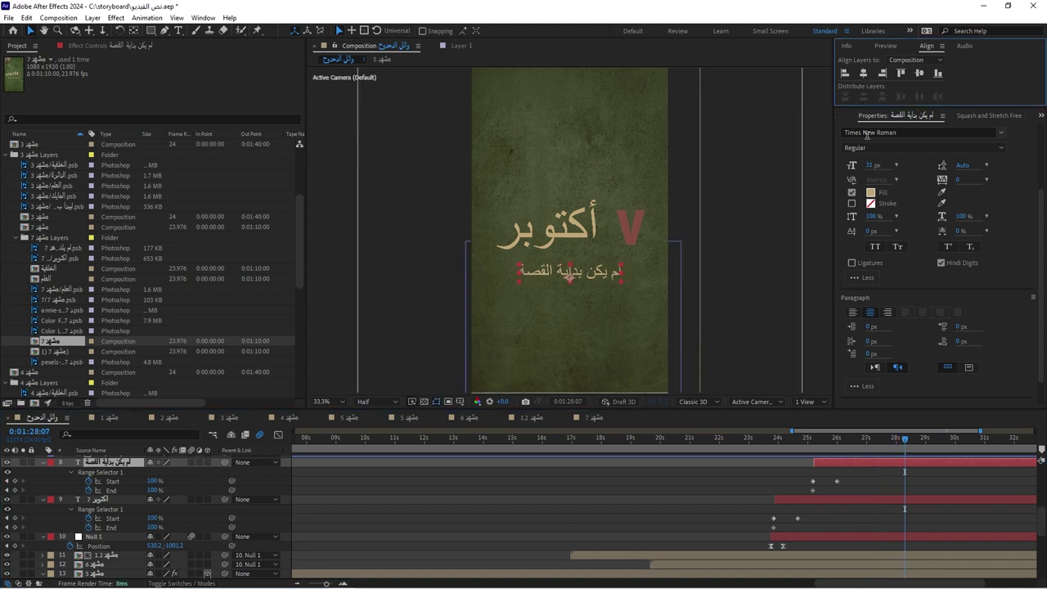
click(816, 504)
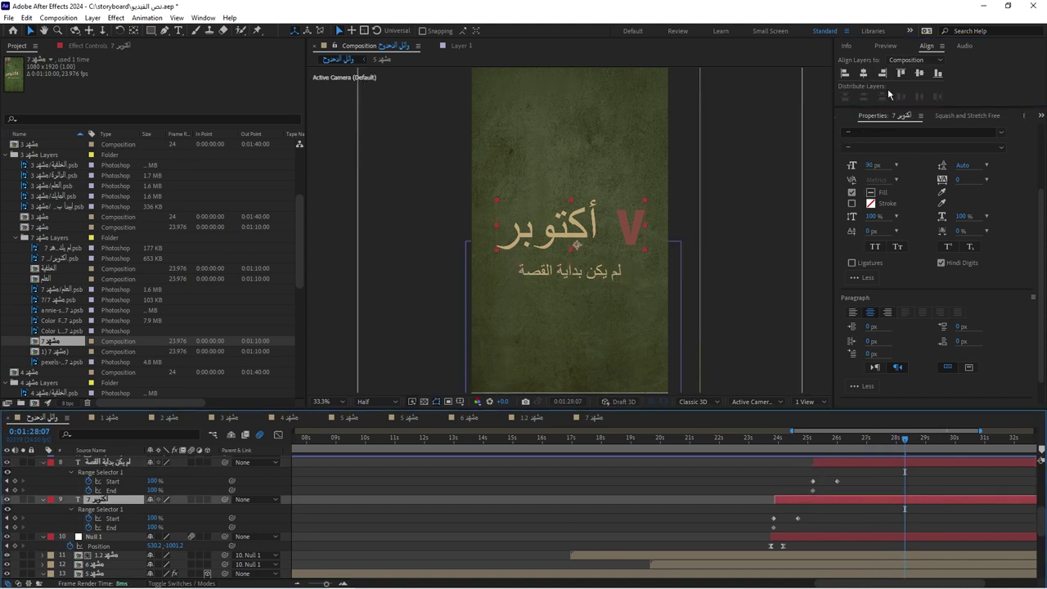
key(minus)
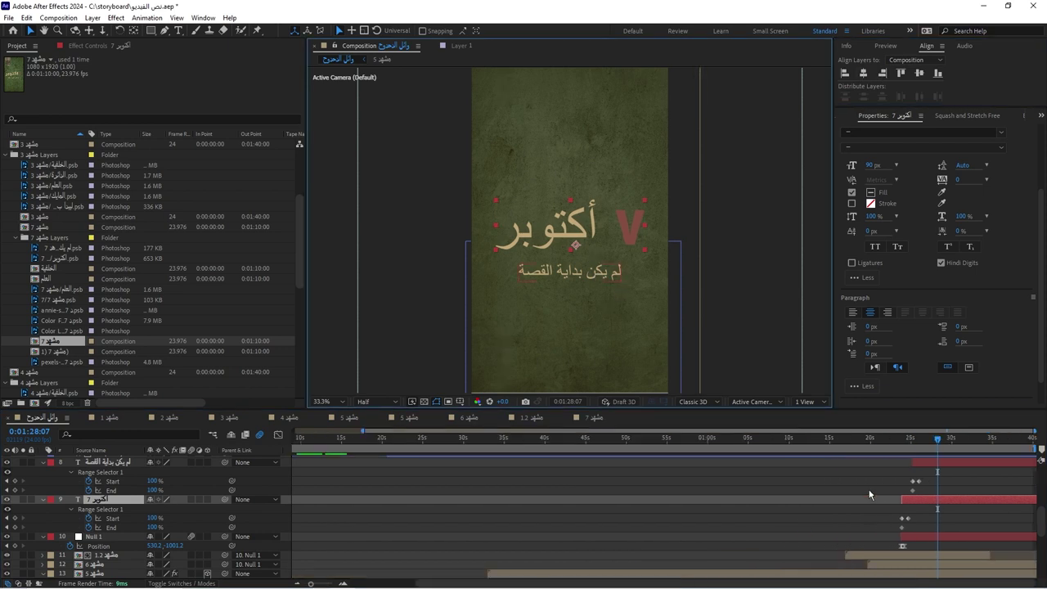
scroll(979, 507, up, 2)
scroll(979, 507, up, 1)
scroll(979, 508, up, 2)
click(960, 439)
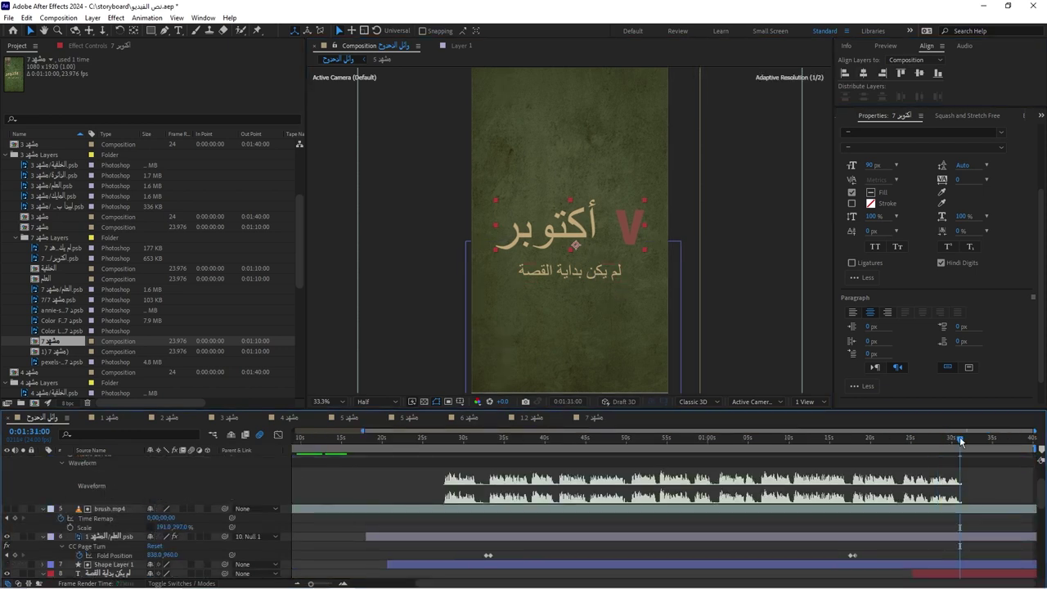
drag(960, 439, 963, 442)
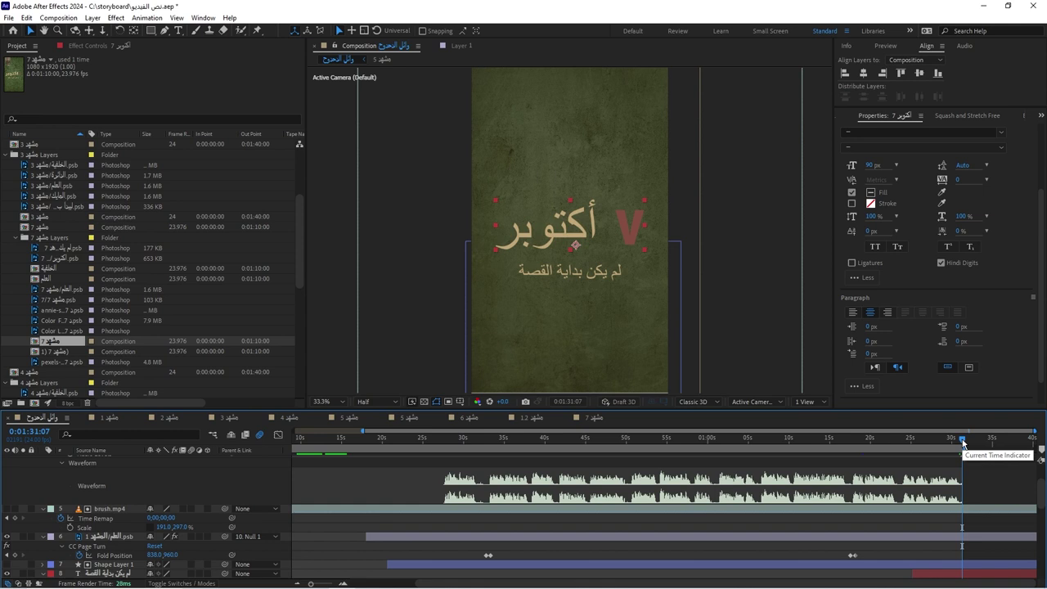
key(equal)
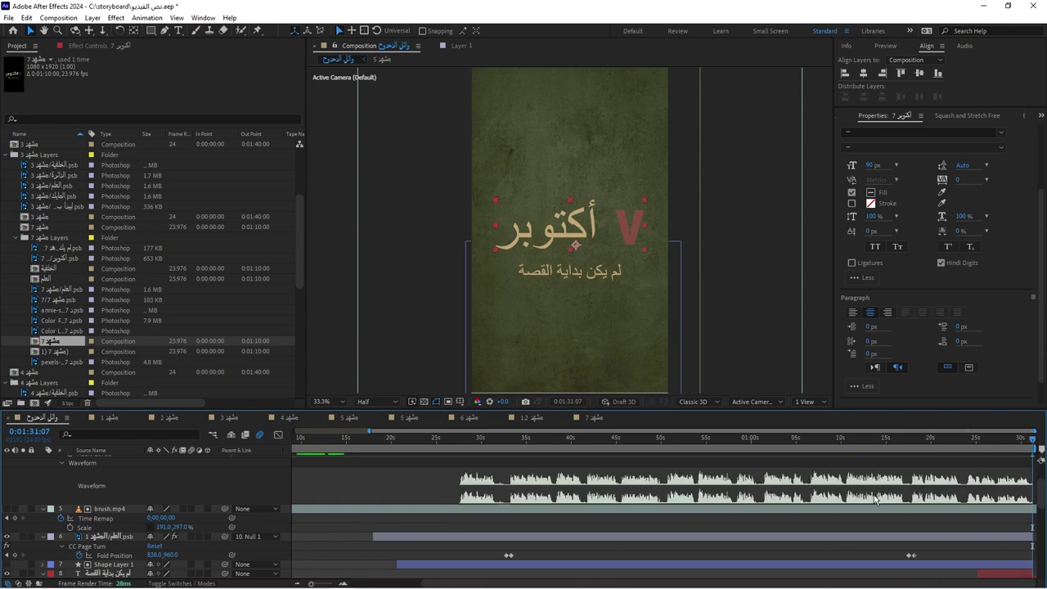